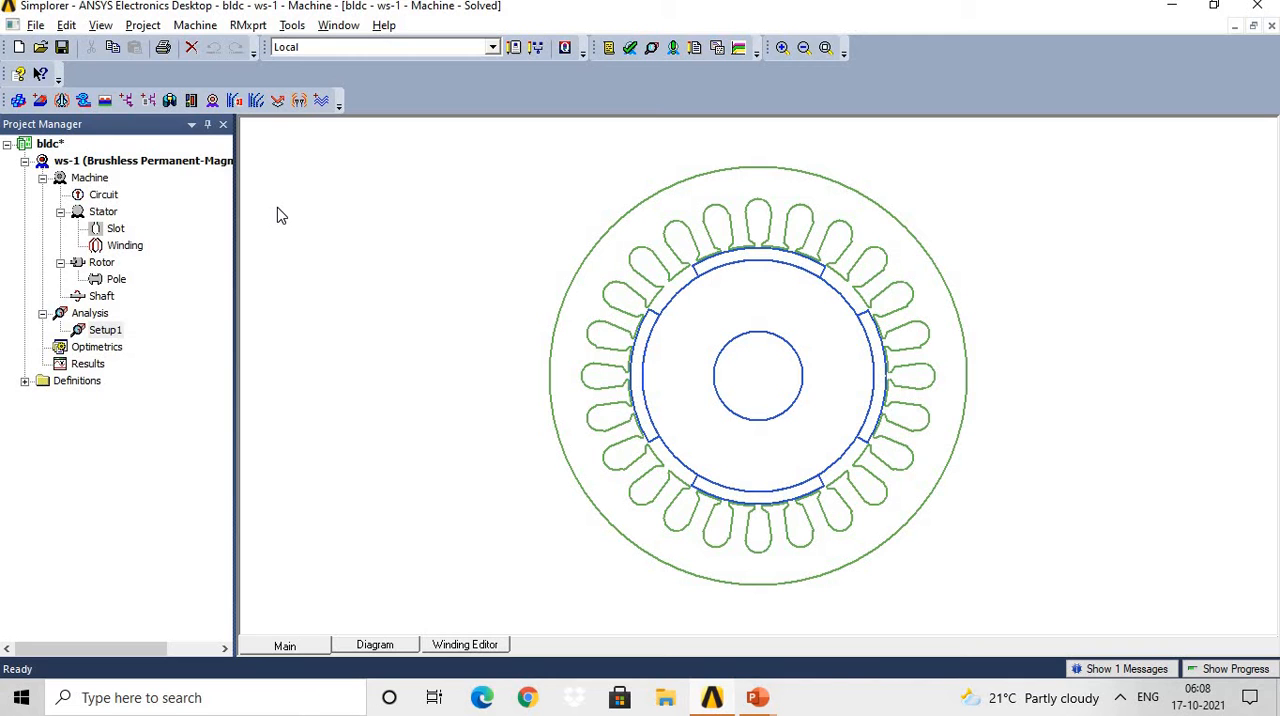
Insert a new RMxprt design in the bldc project with the machine type Brushless Permanent-Magnet DC Motor.
key(alt+Tab)
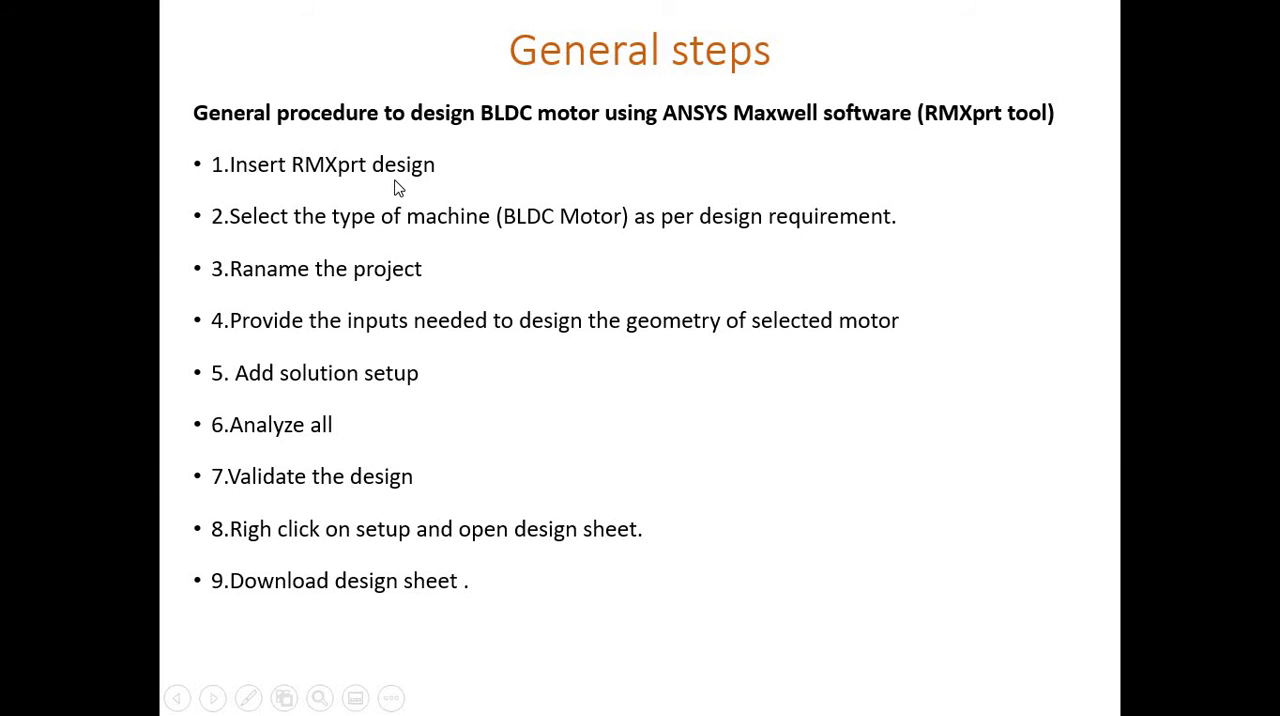
key(alt+Tab)
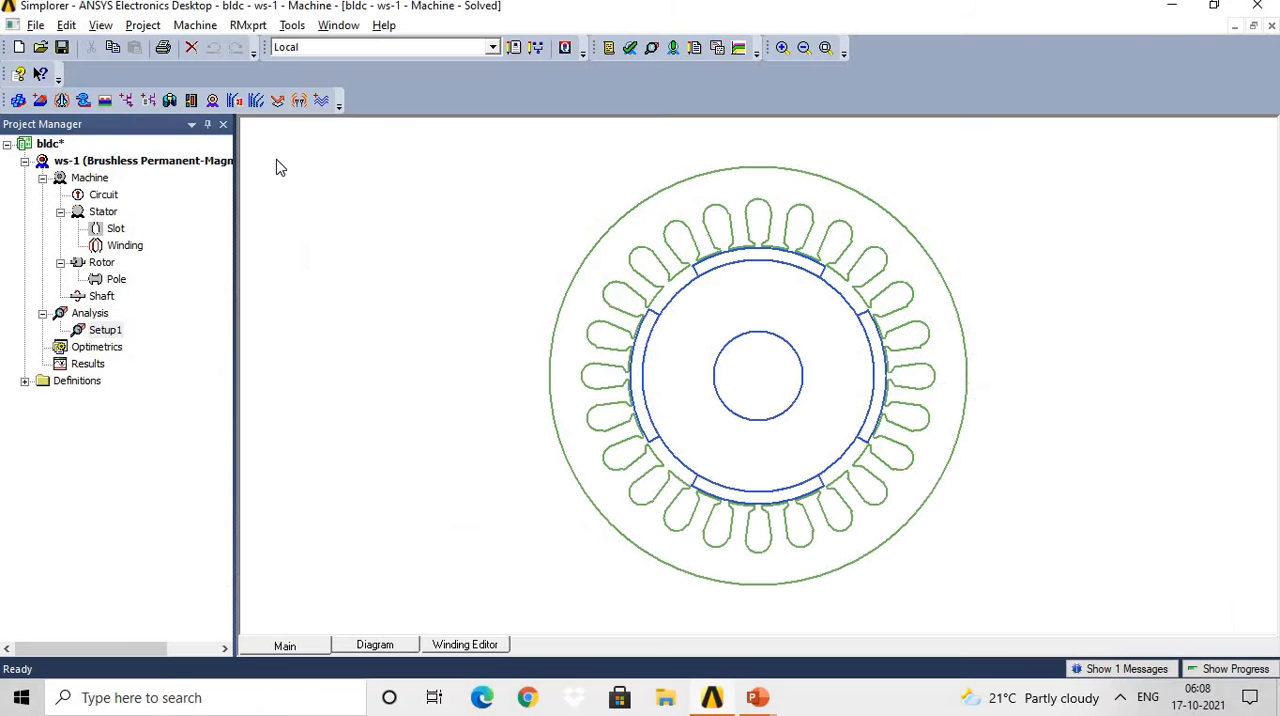
click(212, 104)
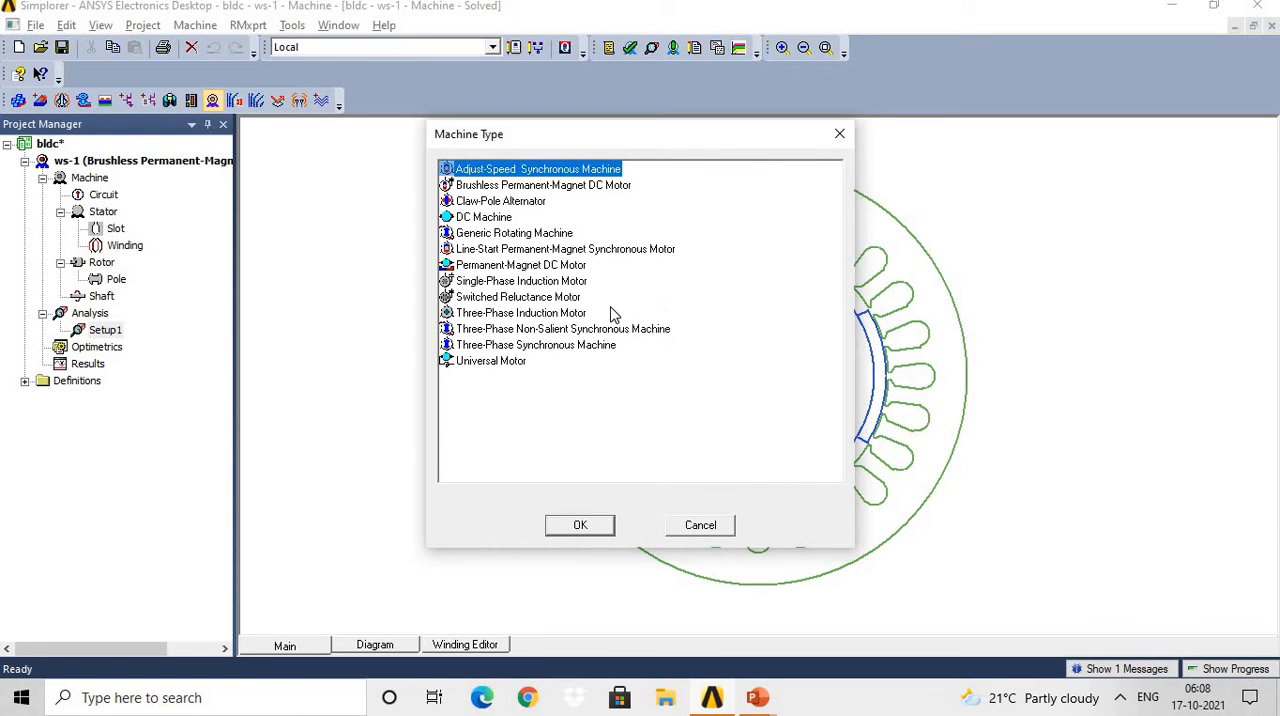
click(603, 190)
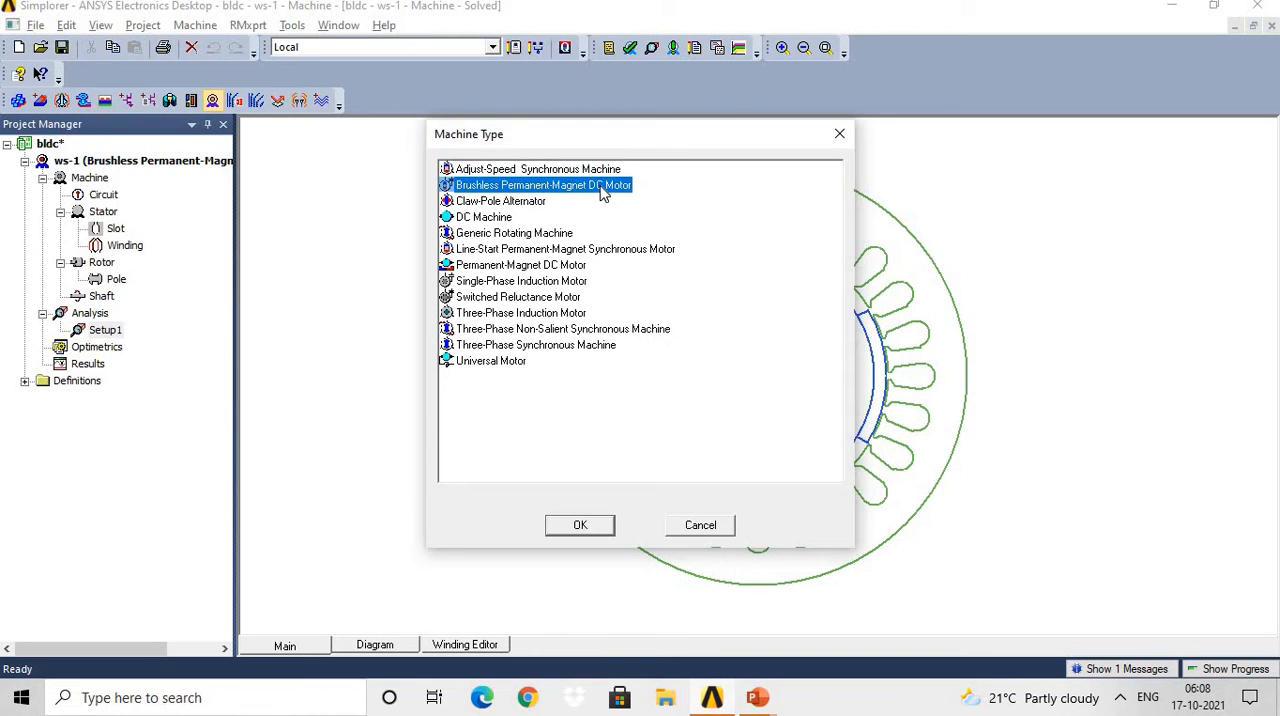
click(605, 530)
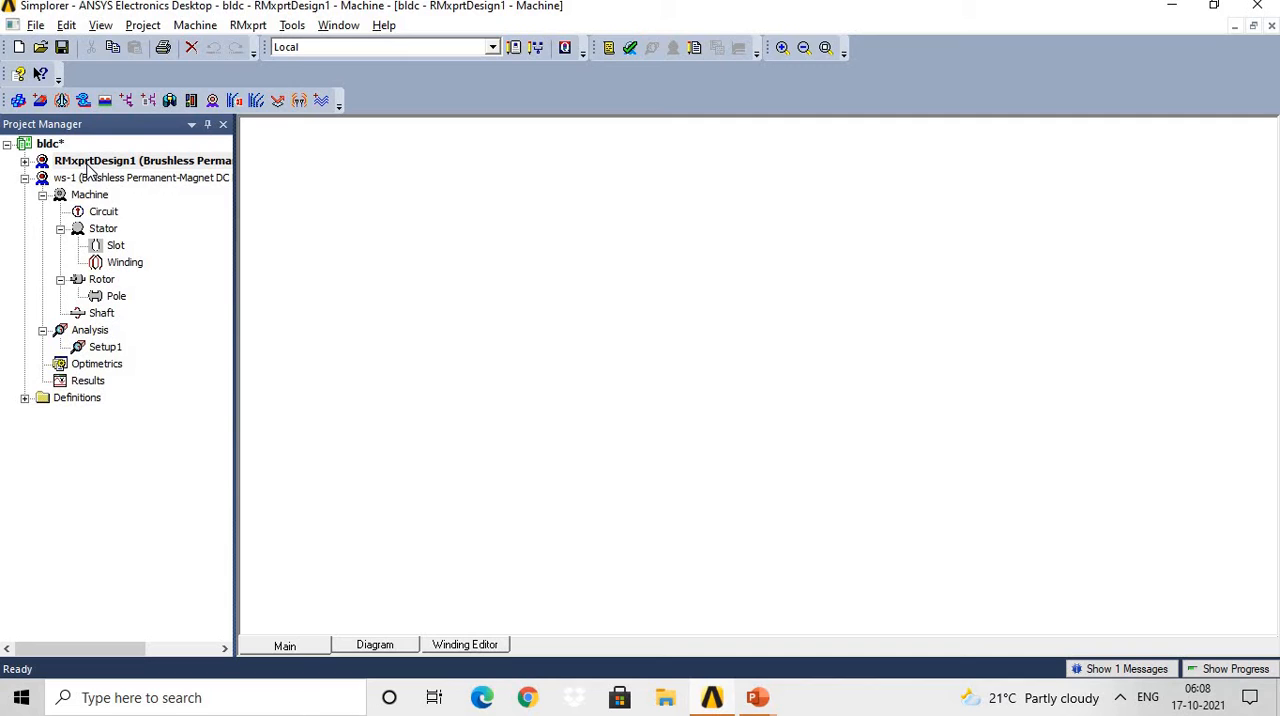
Expand the new RMxprtDesign1 design in the project tree down to its machine, stator and rotor components.
click(25, 162)
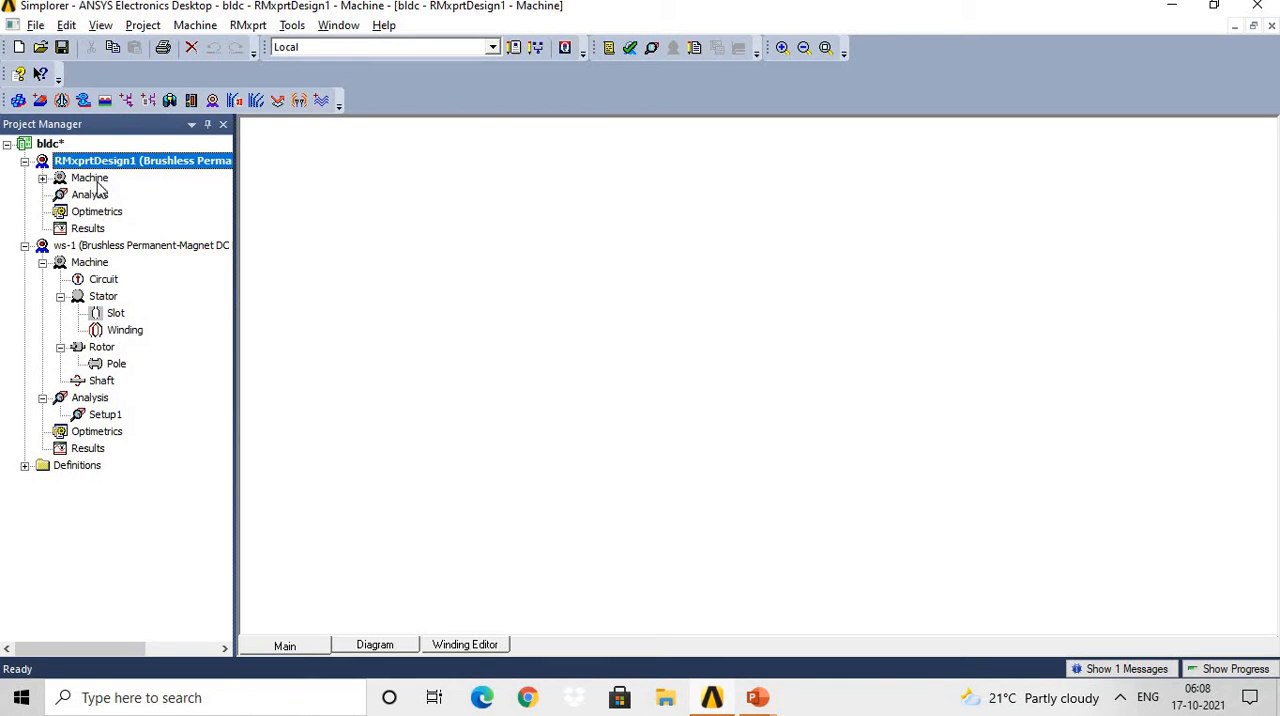
click(43, 179)
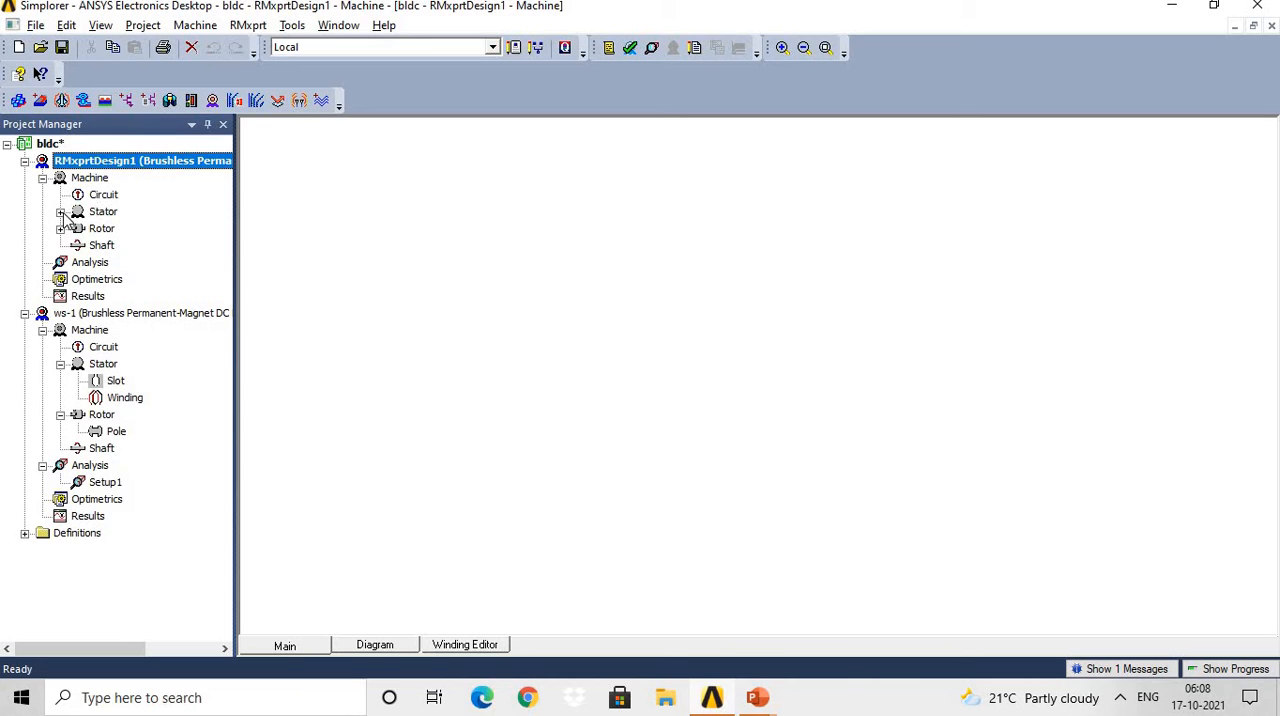
click(61, 212)
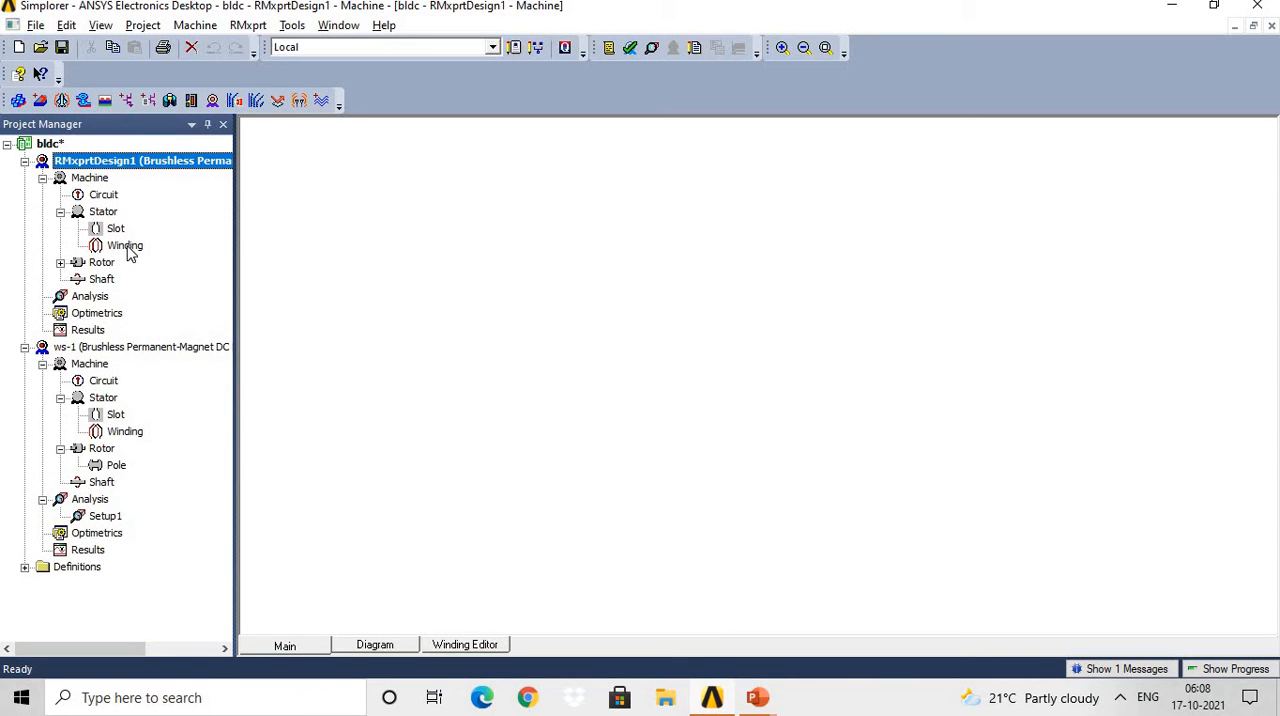
click(60, 262)
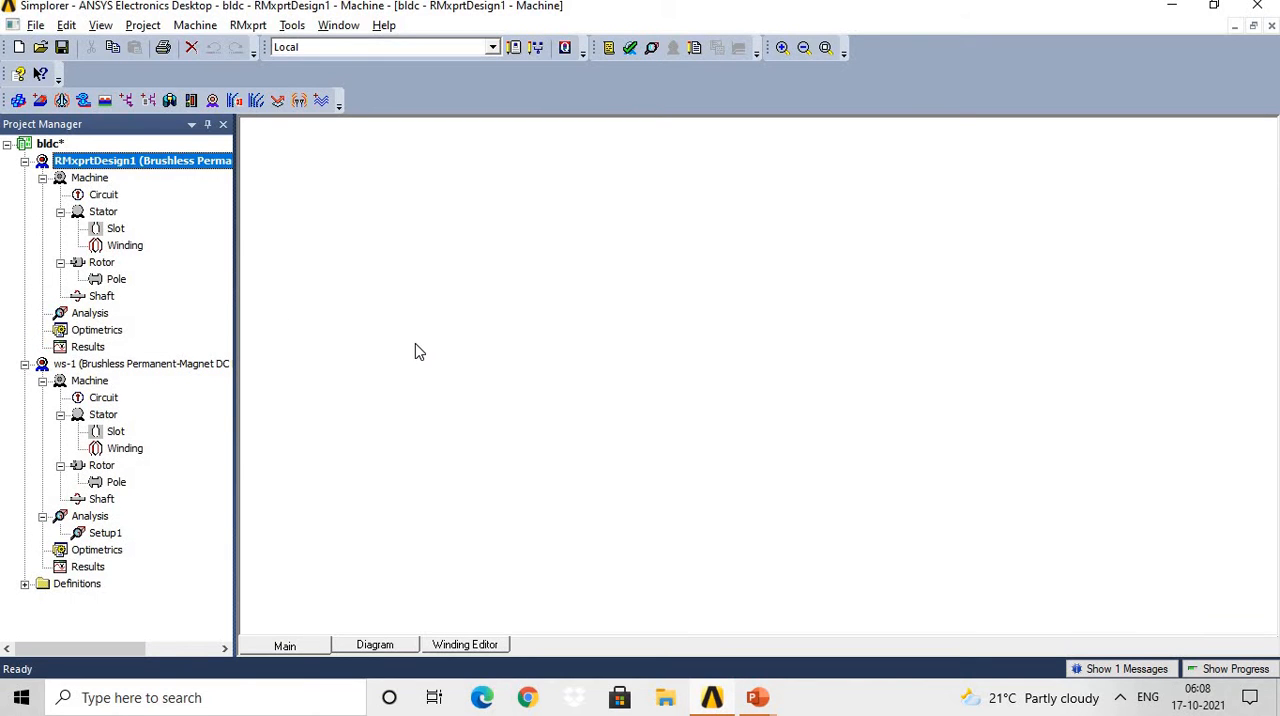
key(alt+Tab)
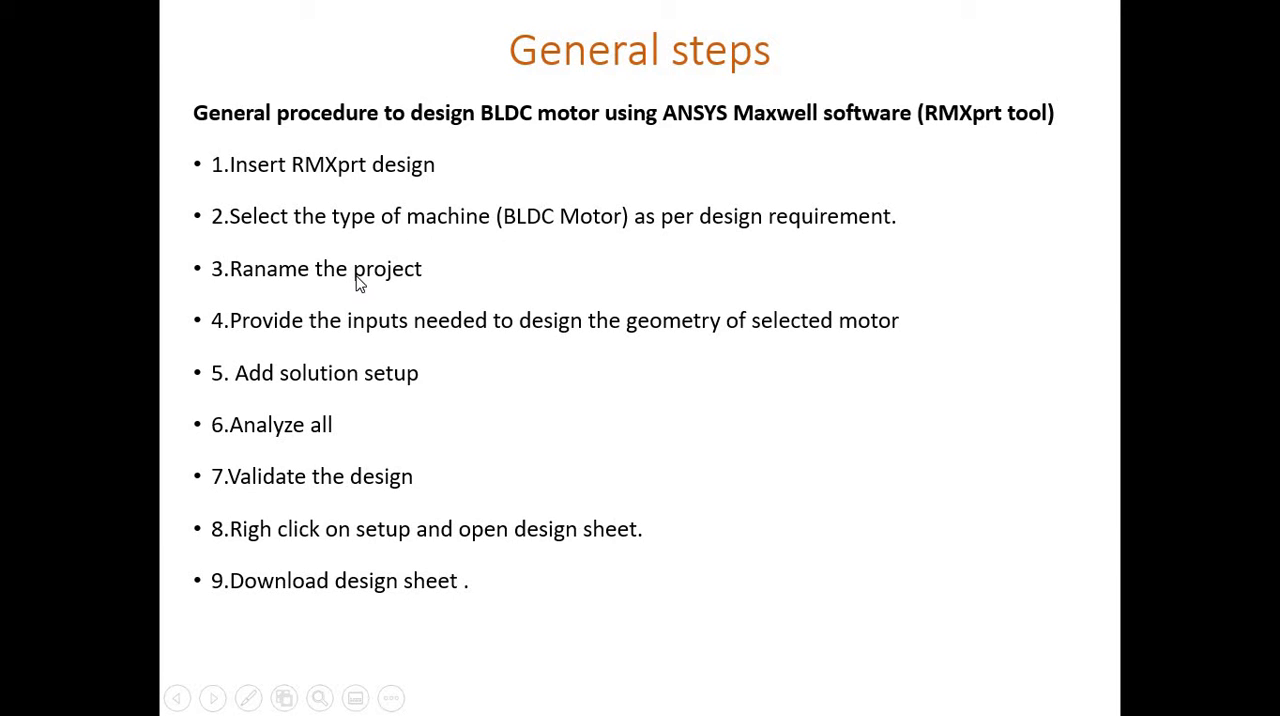
key(alt+Tab)
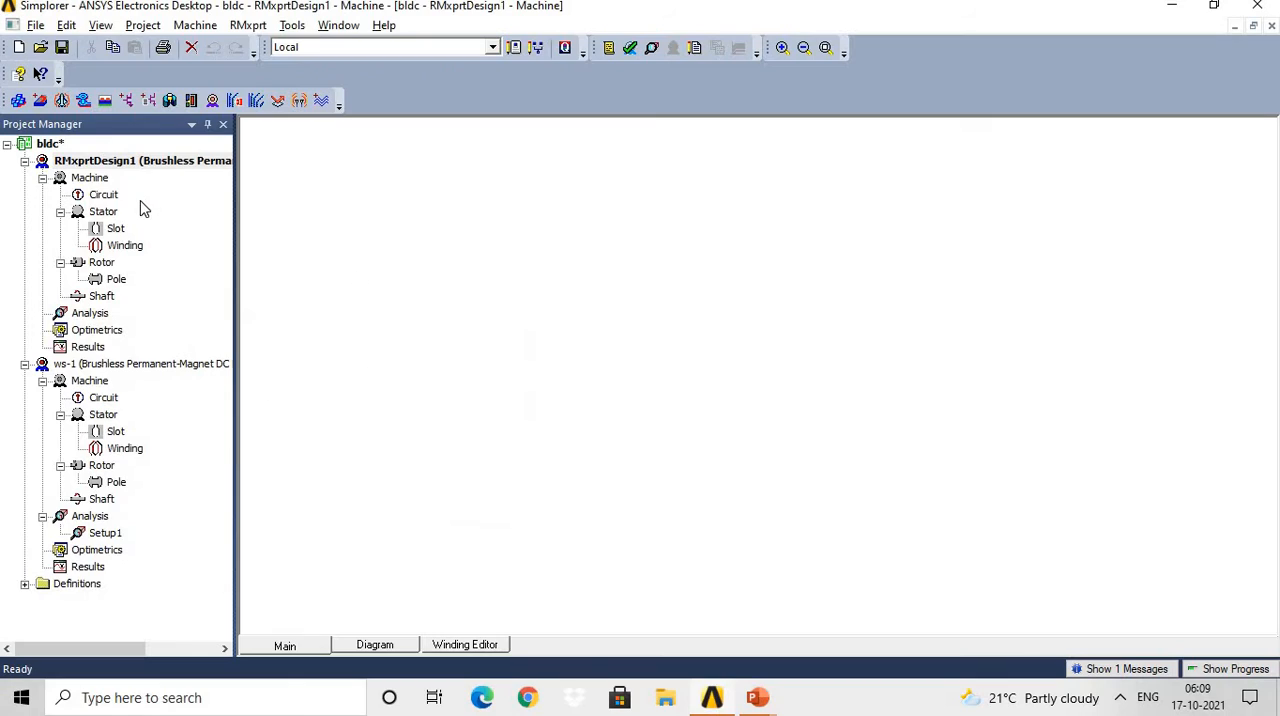
right_click(75, 163)
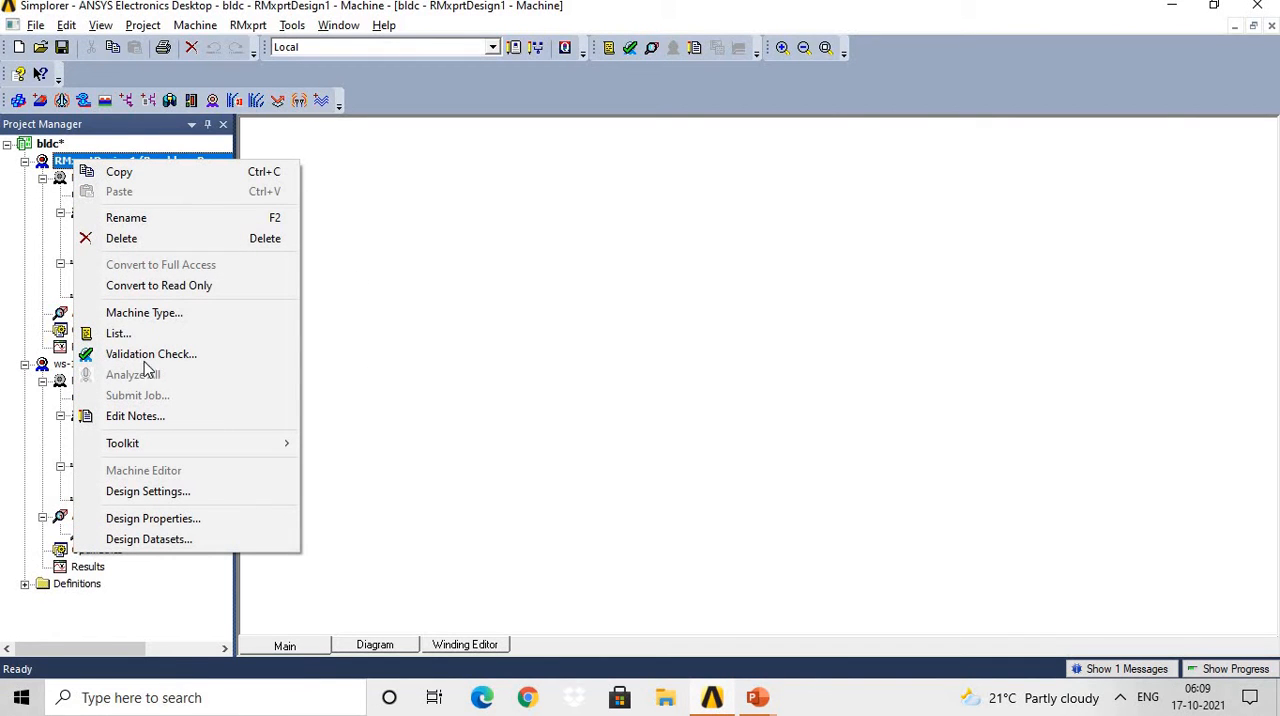
click(165, 218)
key(Return)
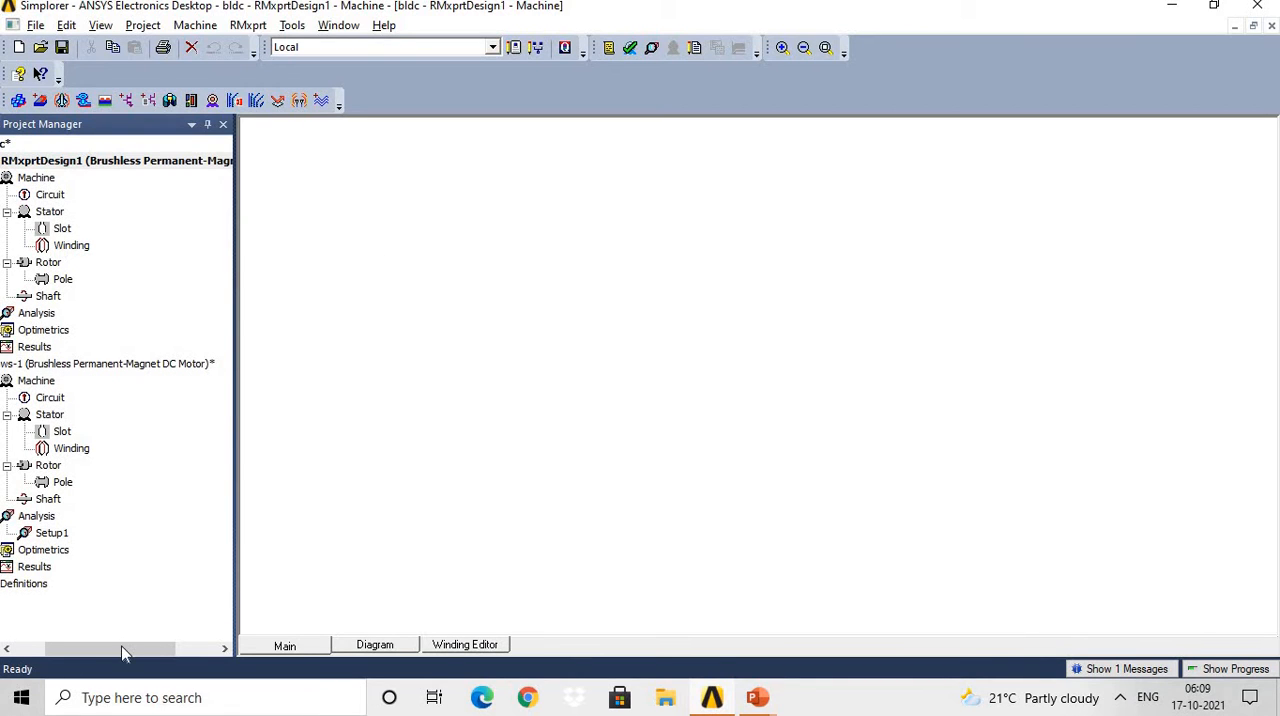
drag(122, 652, 92, 649)
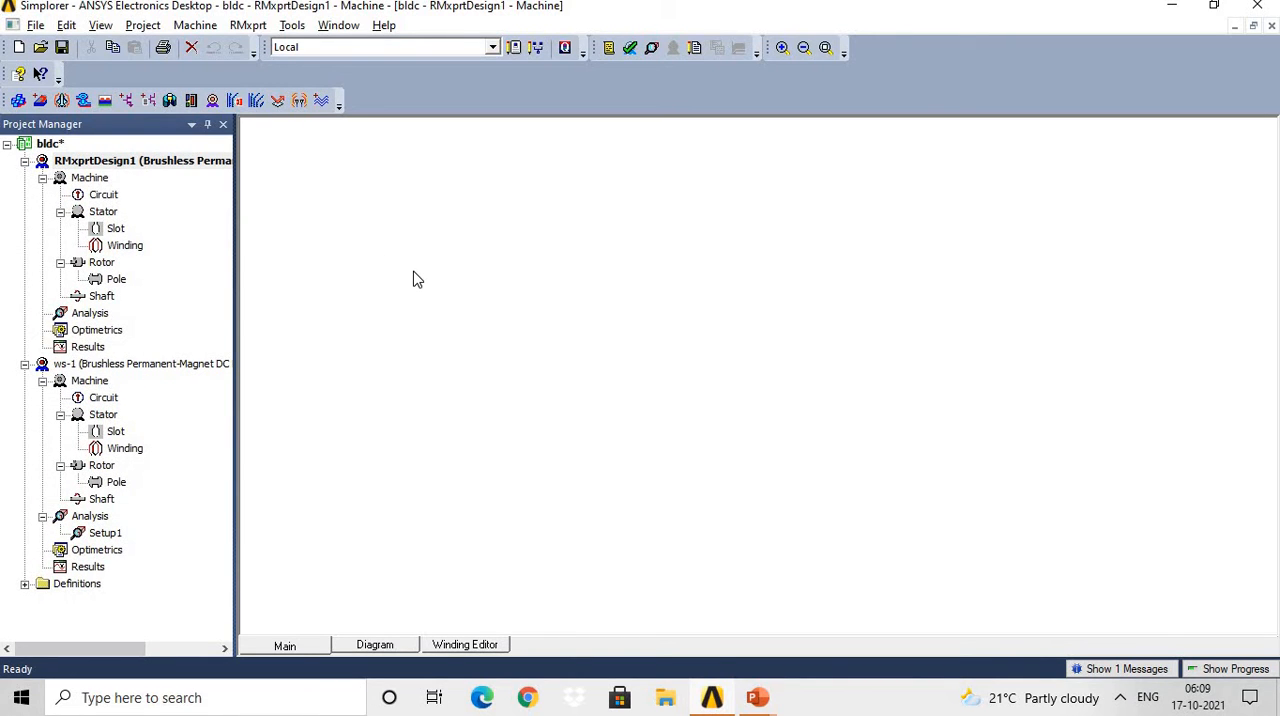
Open the machine properties of the ws-1 design, widen the name column and examine the number of poles entry.
key(alt+Tab)
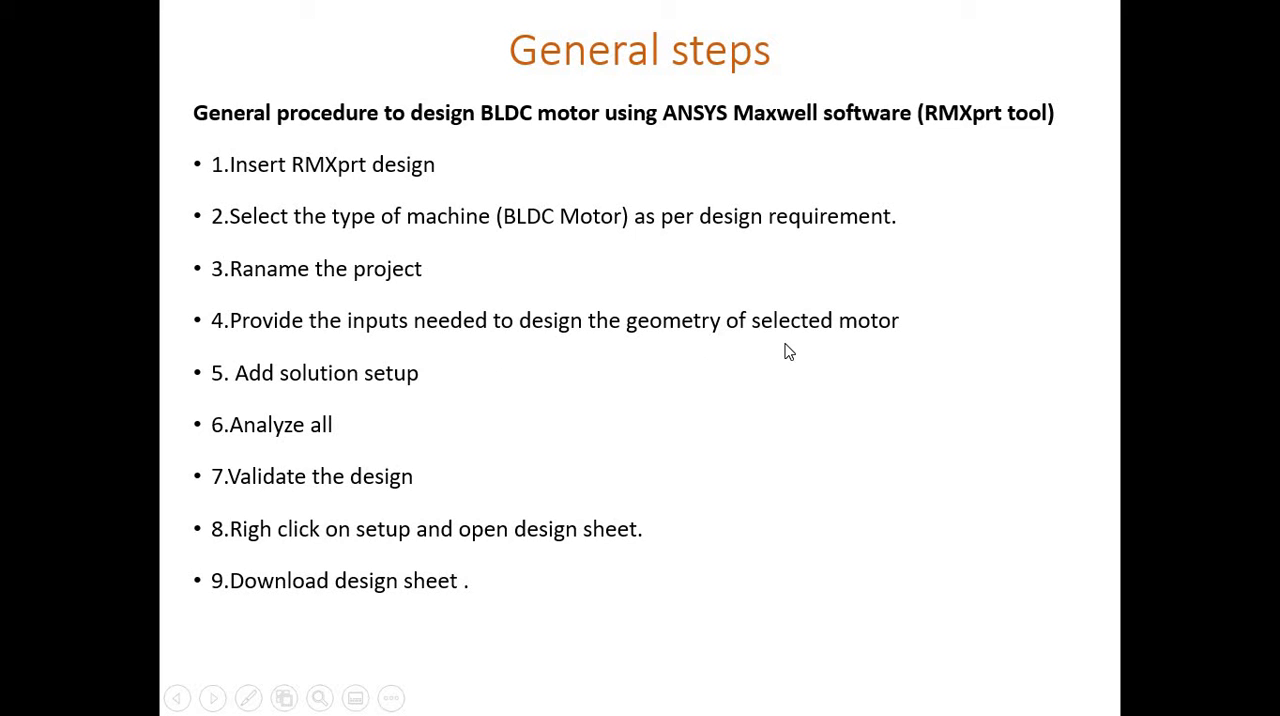
key(alt+Tab)
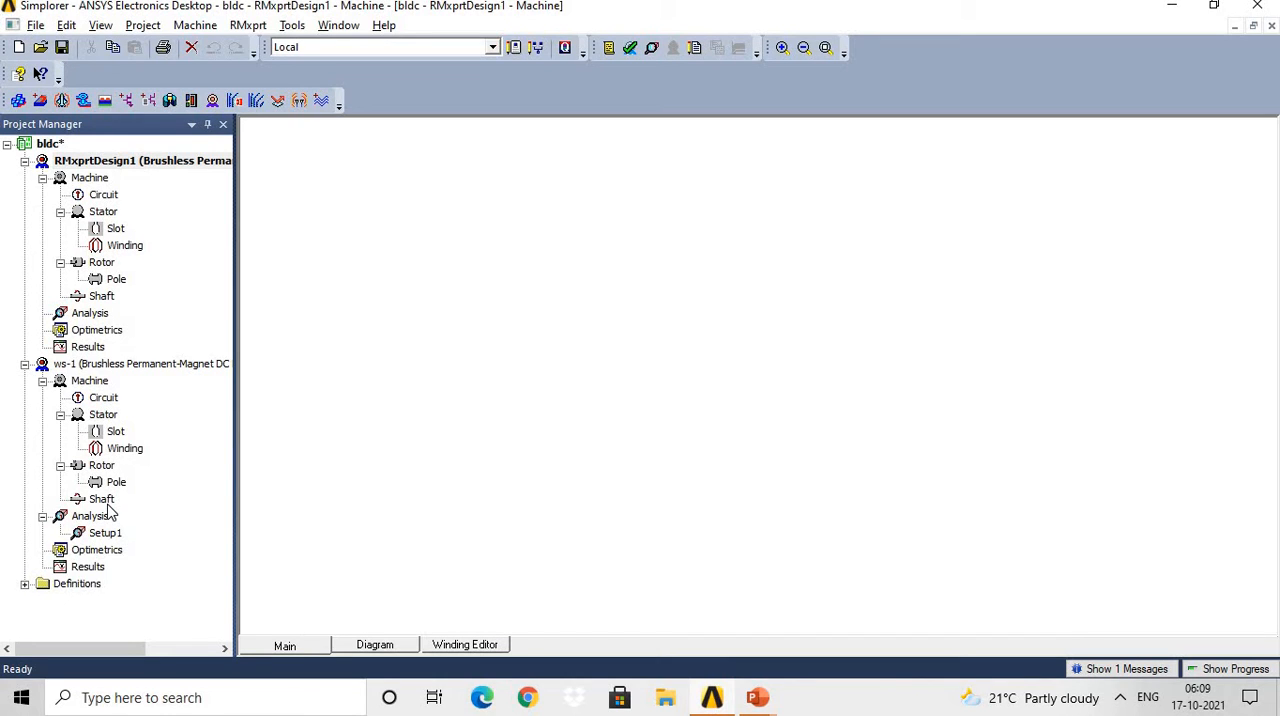
double_click(93, 386)
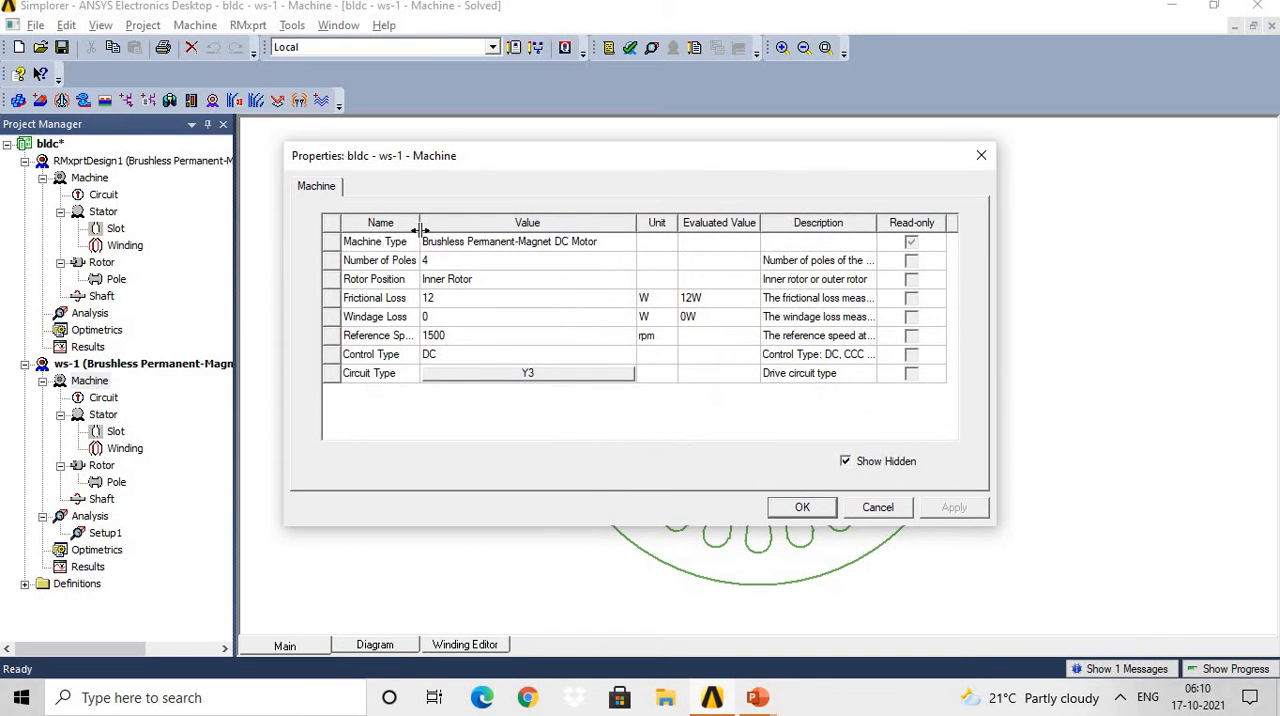
drag(419, 224, 493, 226)
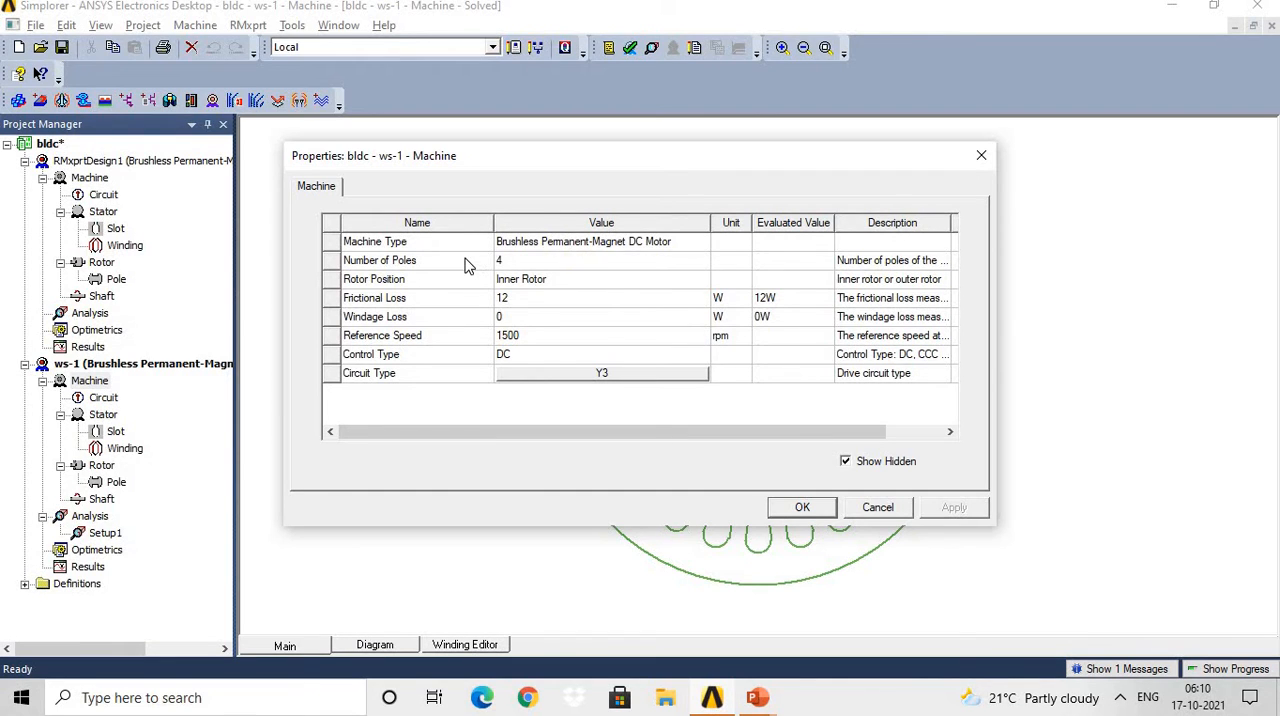
click(464, 262)
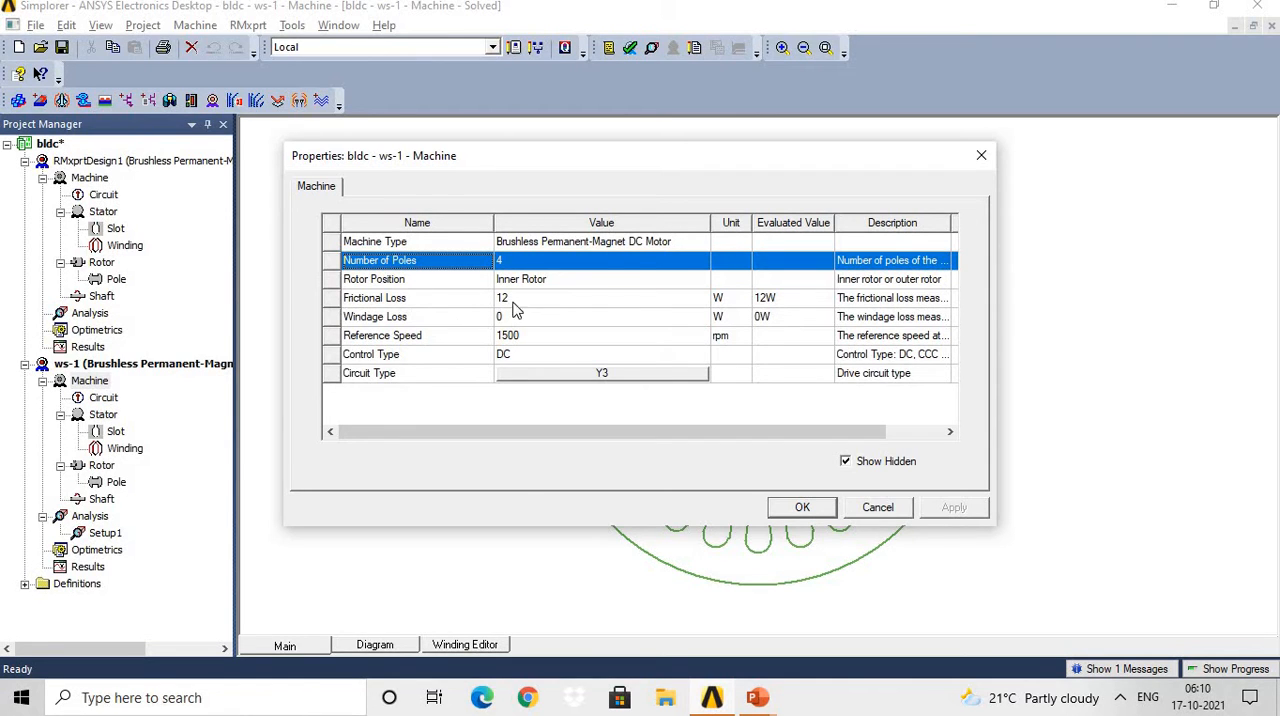
click(623, 282)
click(614, 320)
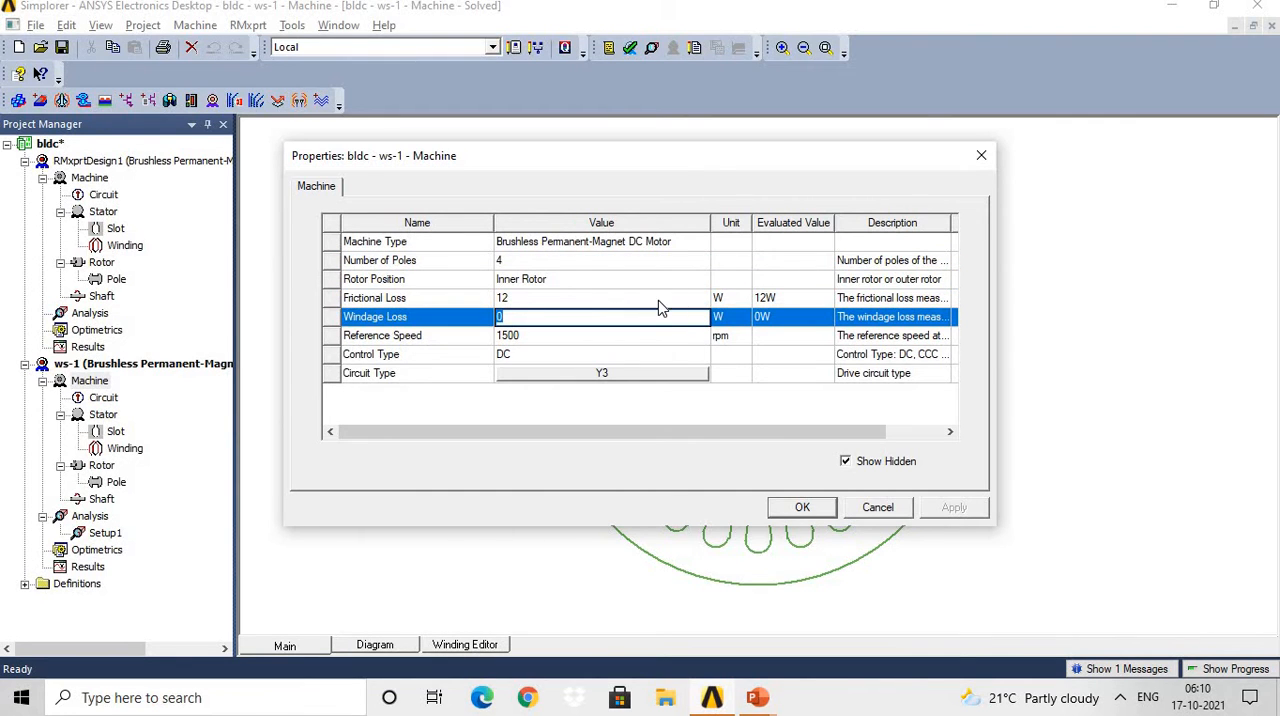
click(456, 267)
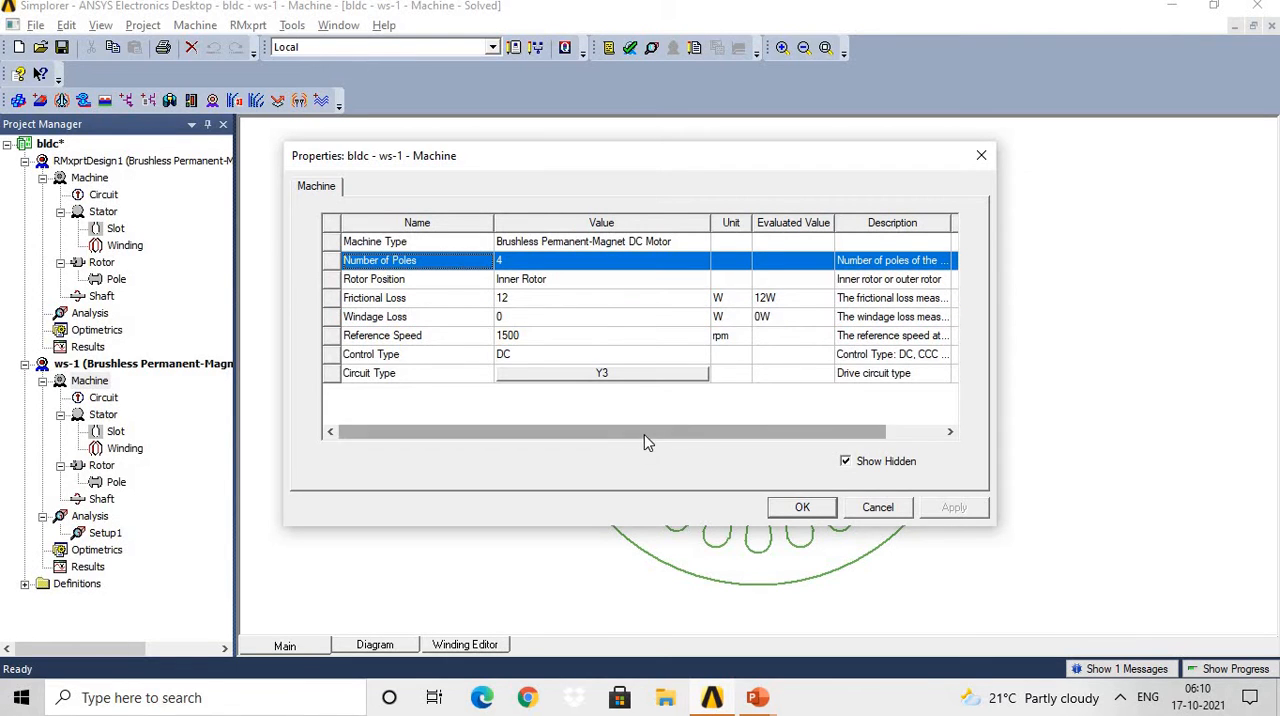
drag(644, 434, 805, 440)
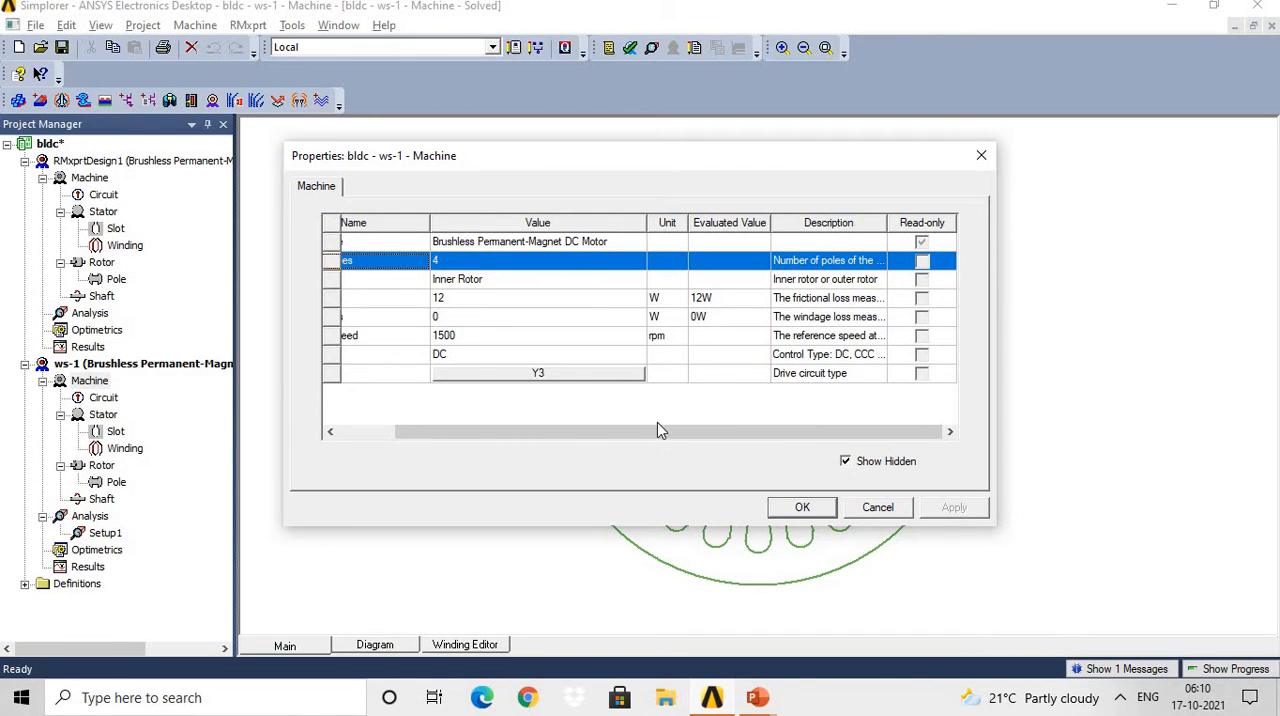
drag(645, 433, 452, 440)
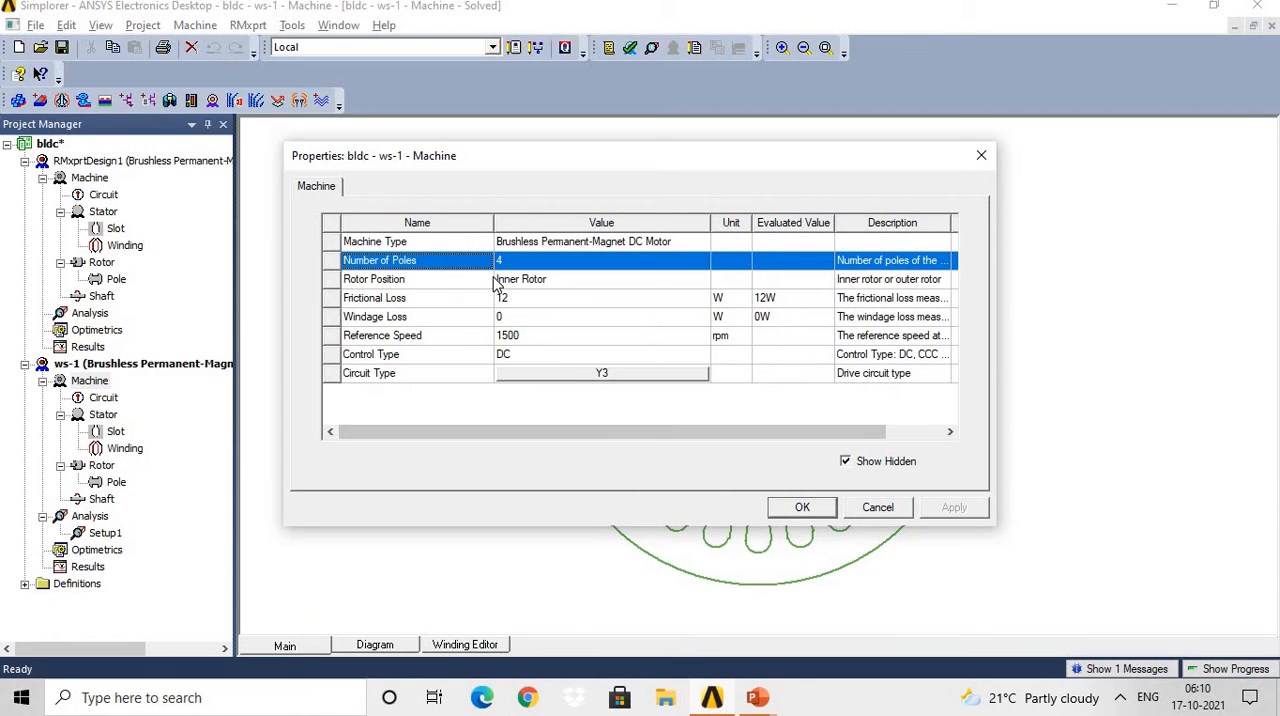
Choose Inner Rotor as the ws-1 machine's rotor position and check the available units for its frictional loss.
click(588, 286)
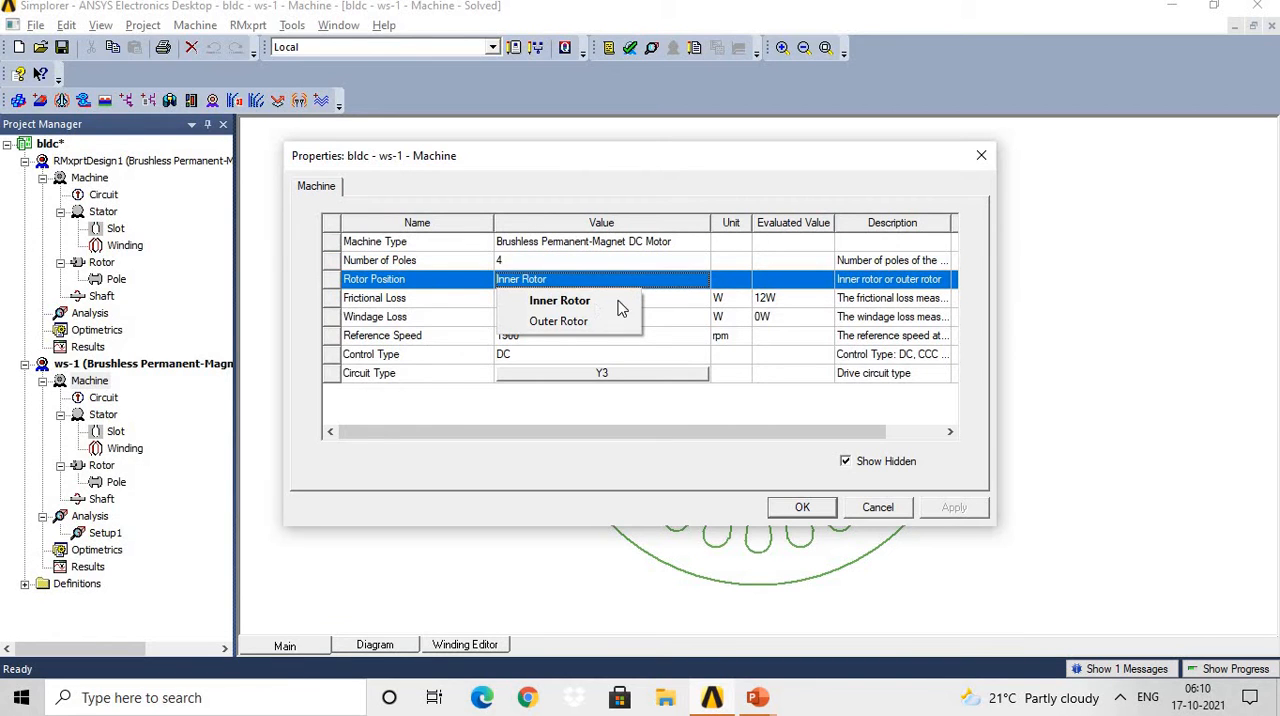
click(571, 302)
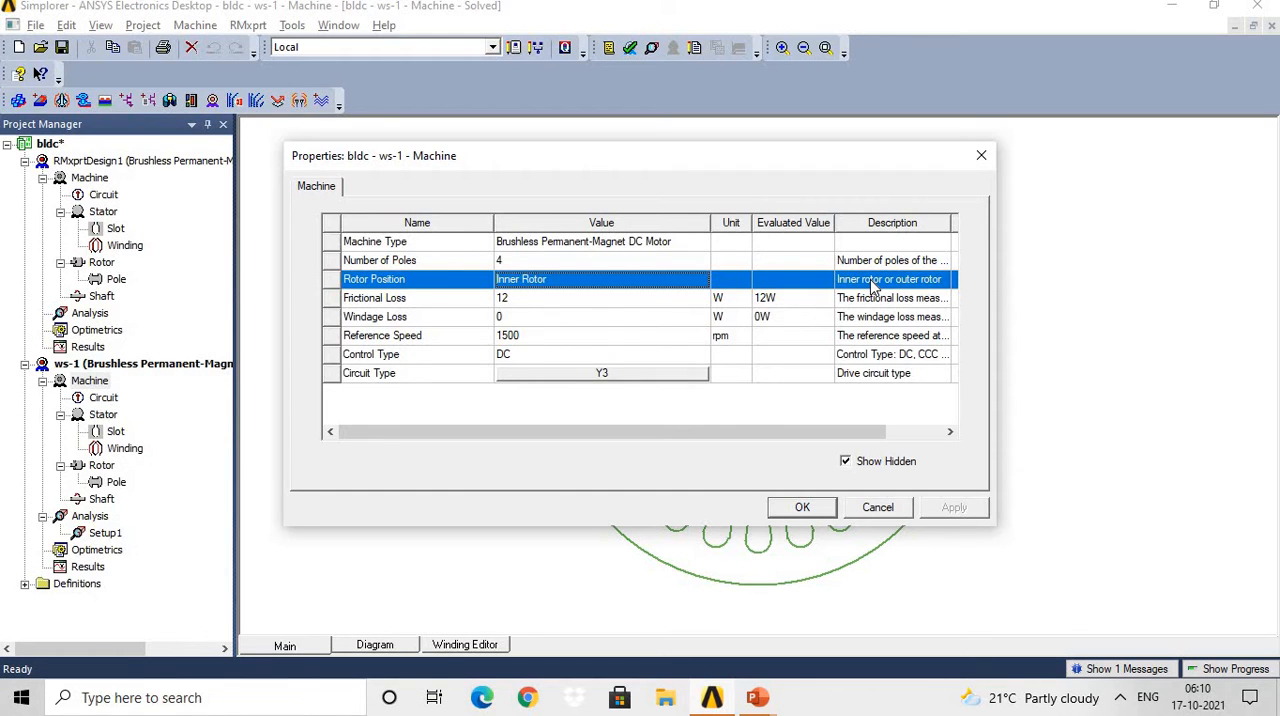
click(438, 304)
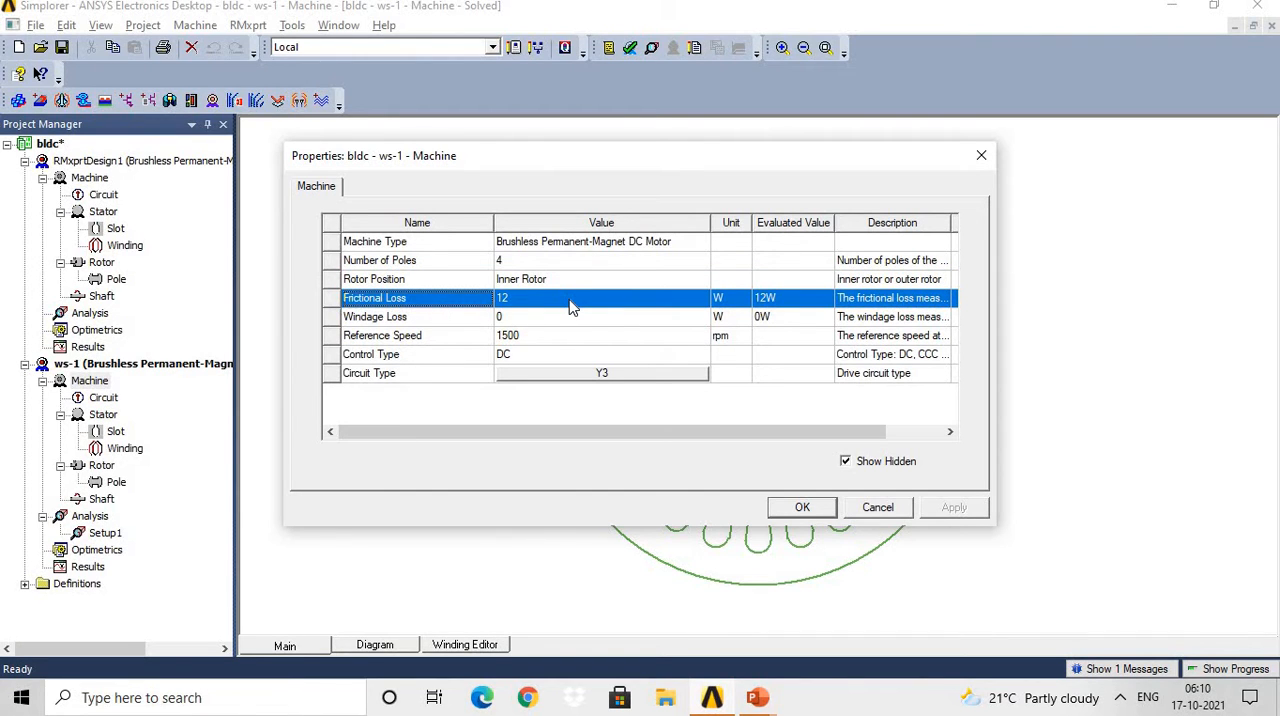
click(733, 302)
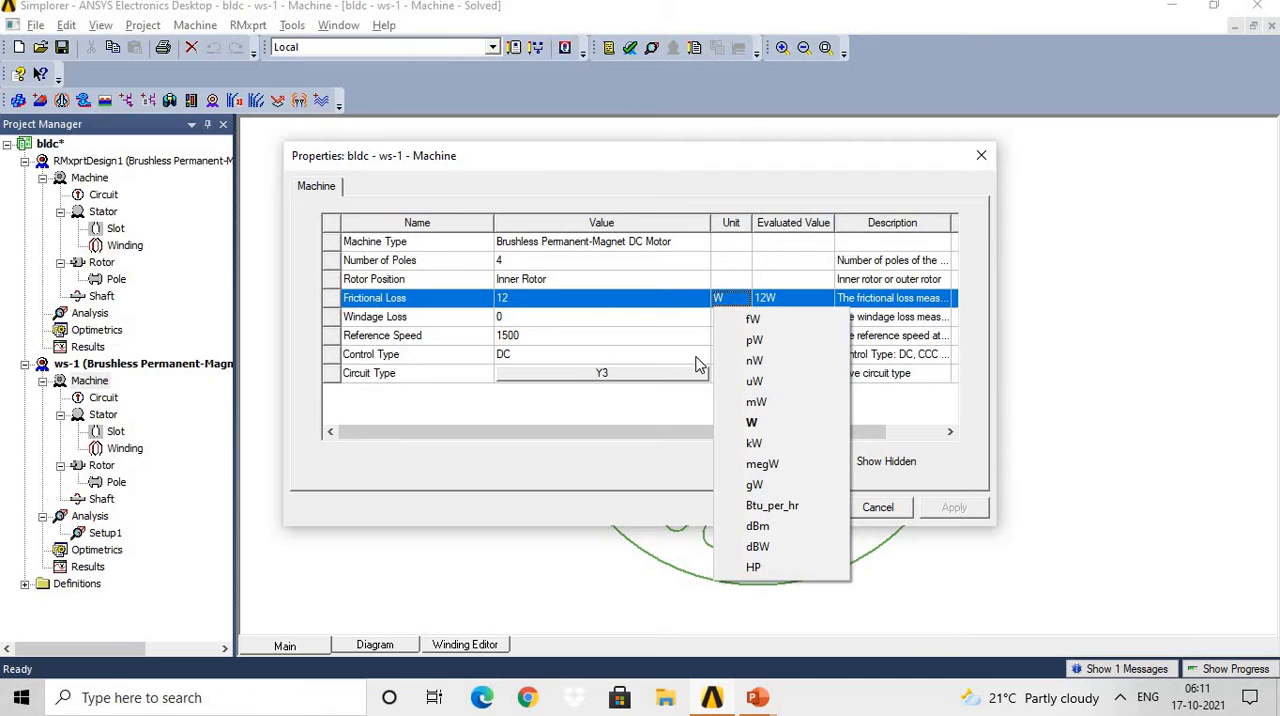
click(887, 303)
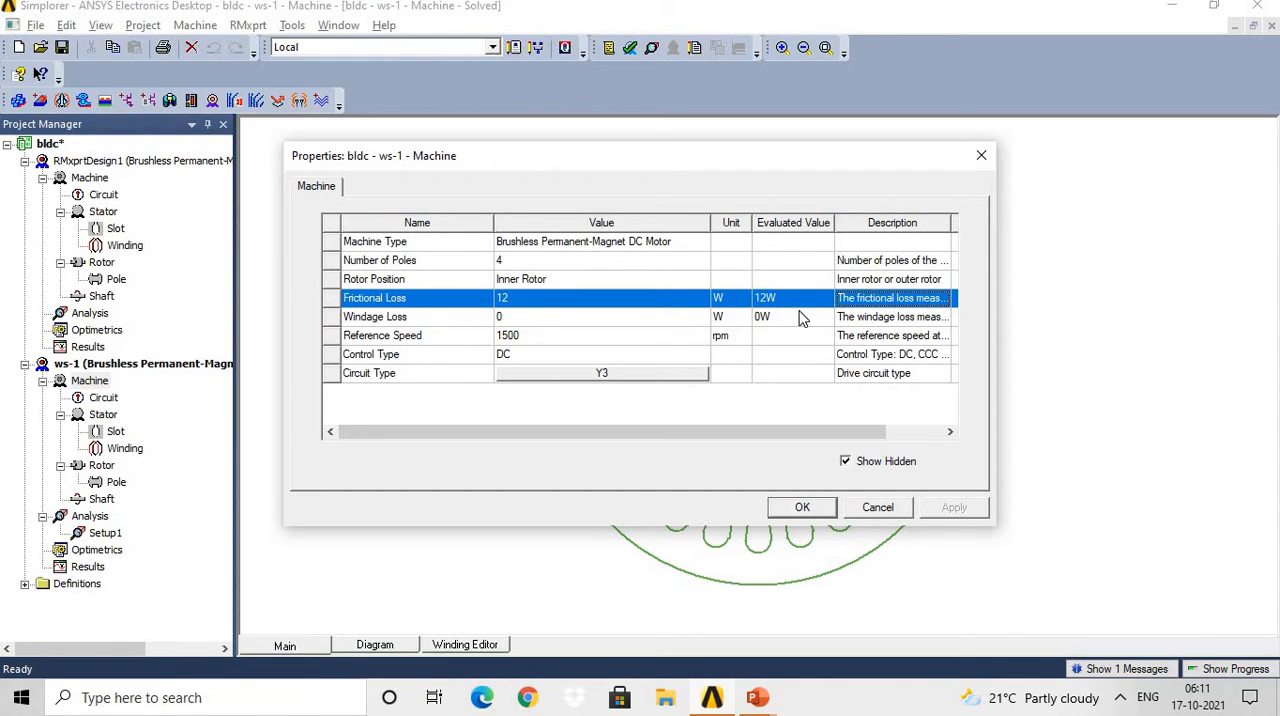
Review the machine's windage loss and reference speed entries and the available control type options.
click(450, 320)
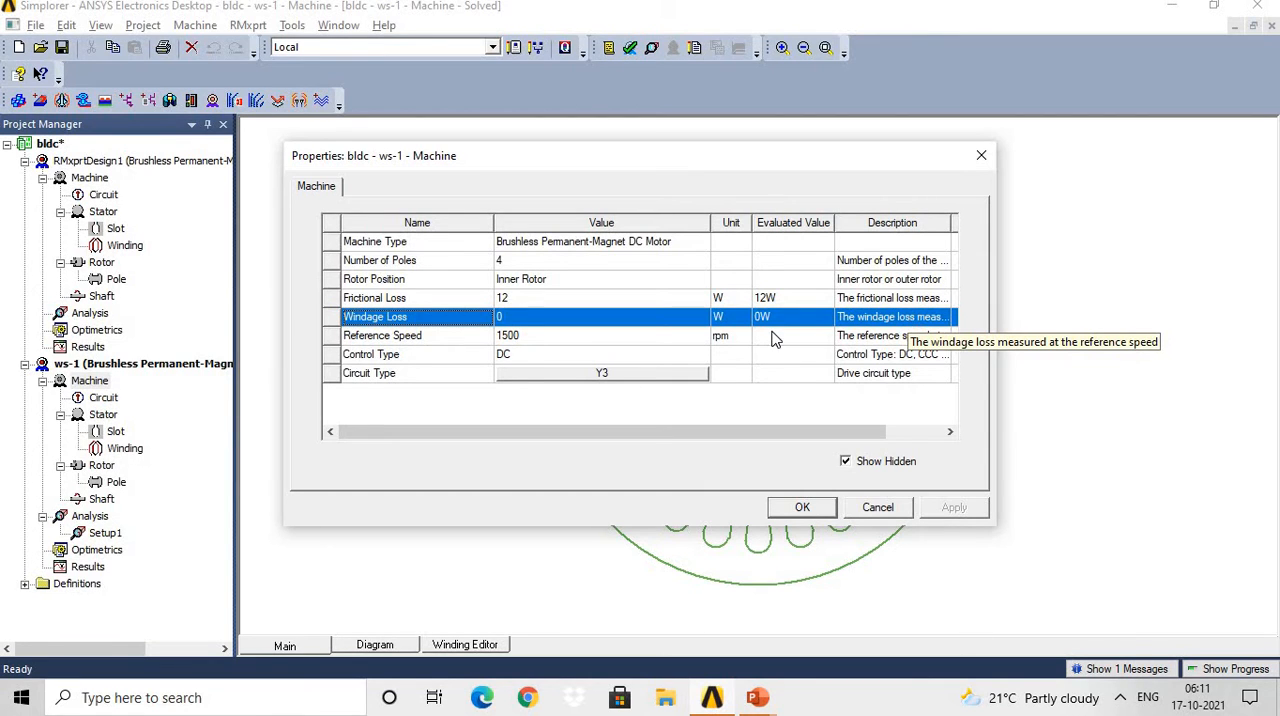
click(455, 341)
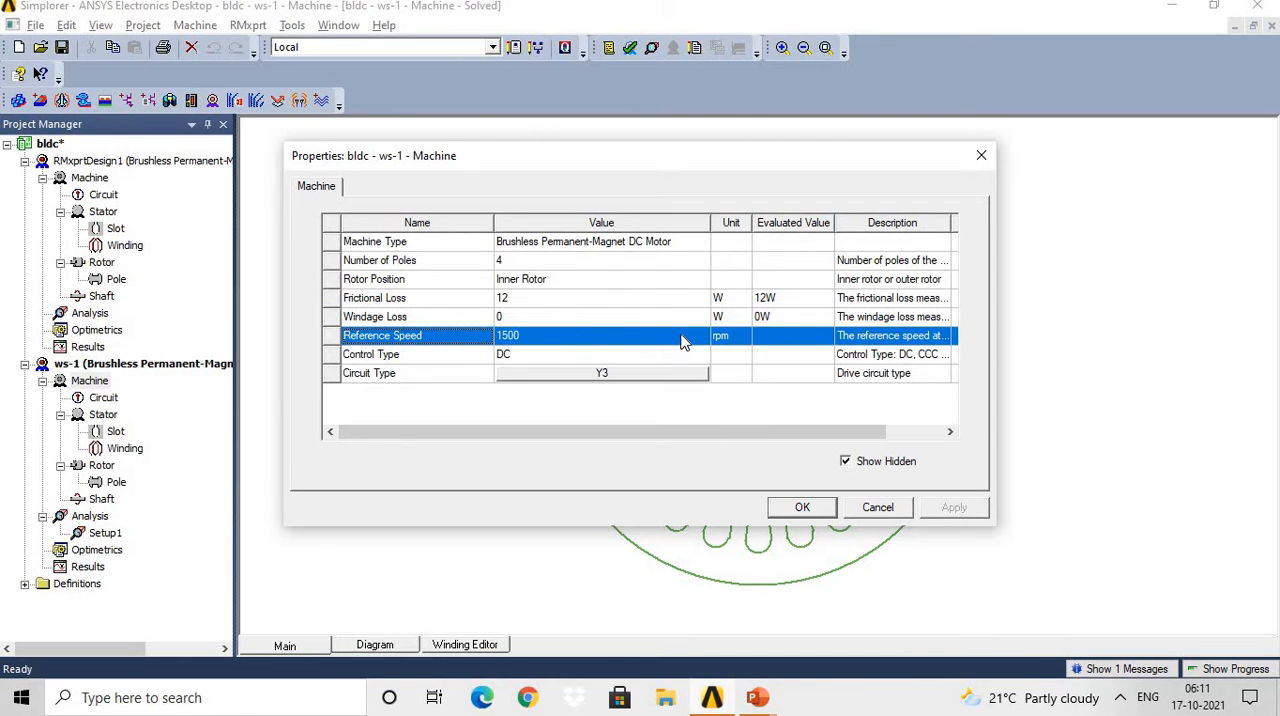
click(449, 356)
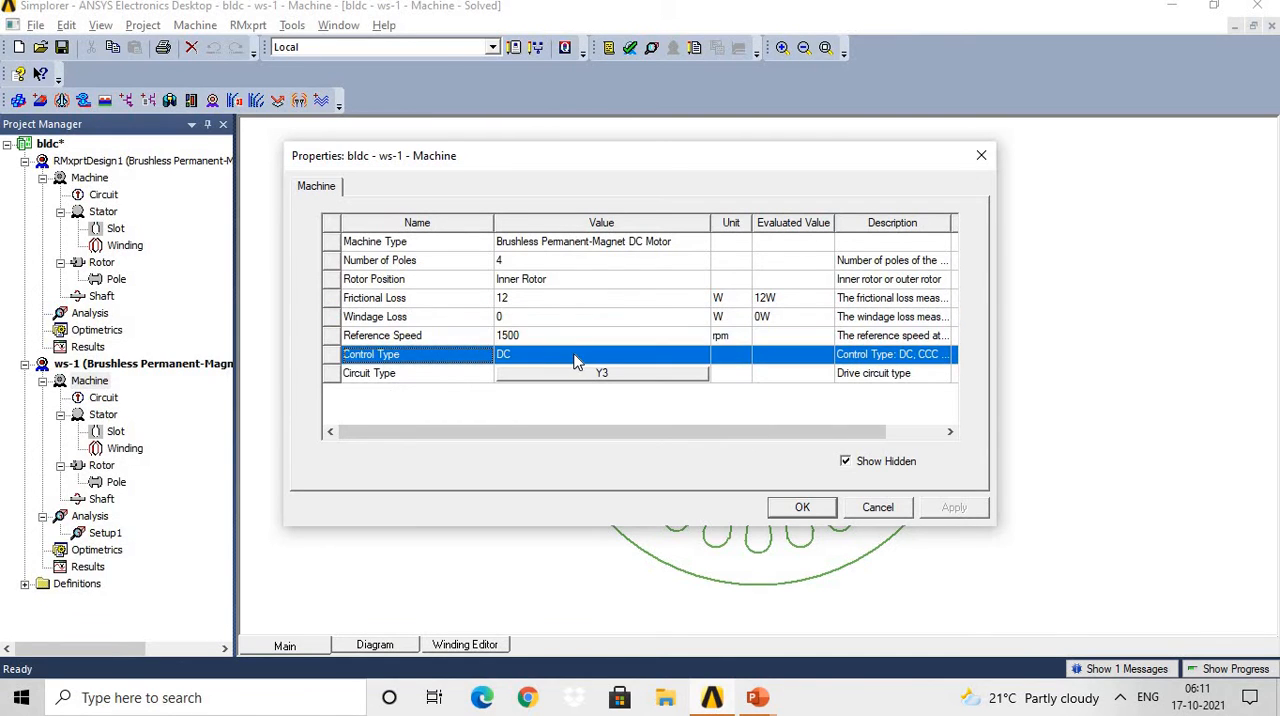
click(577, 356)
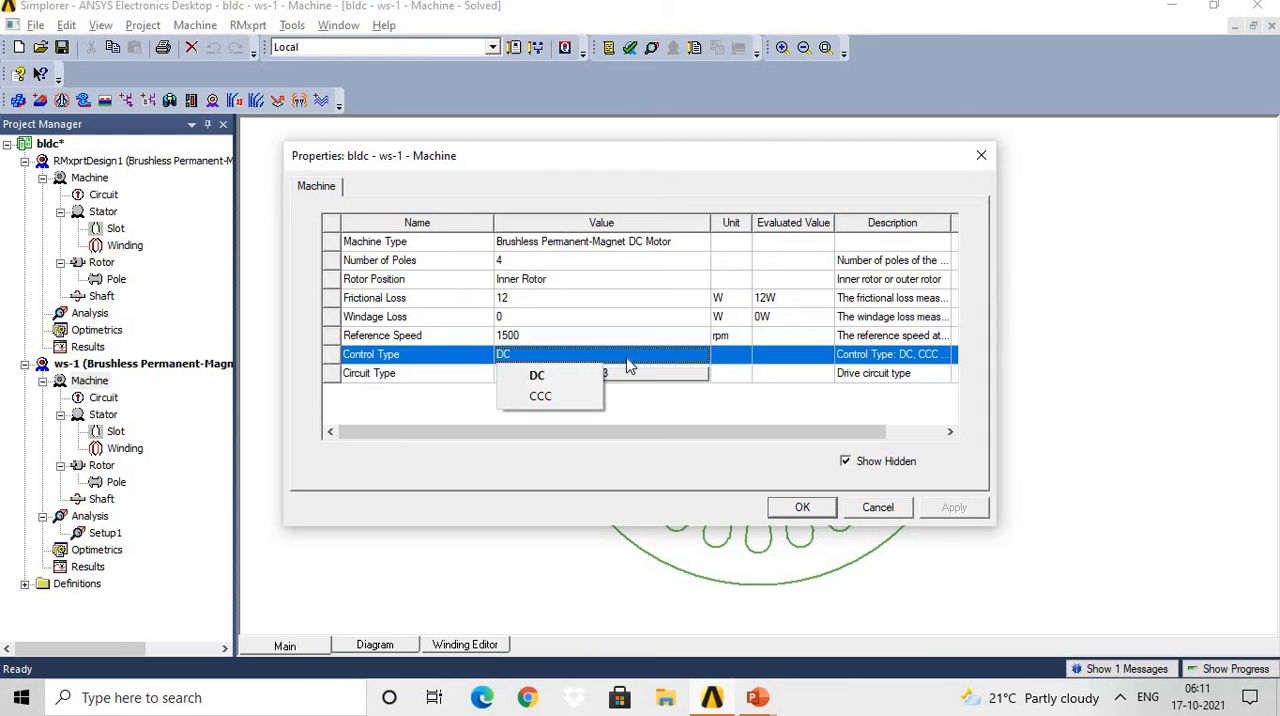
Open the ws-1 machine's circuit type choices and preview the L3, S3, C2, L4 and S4 drive circuits.
click(425, 375)
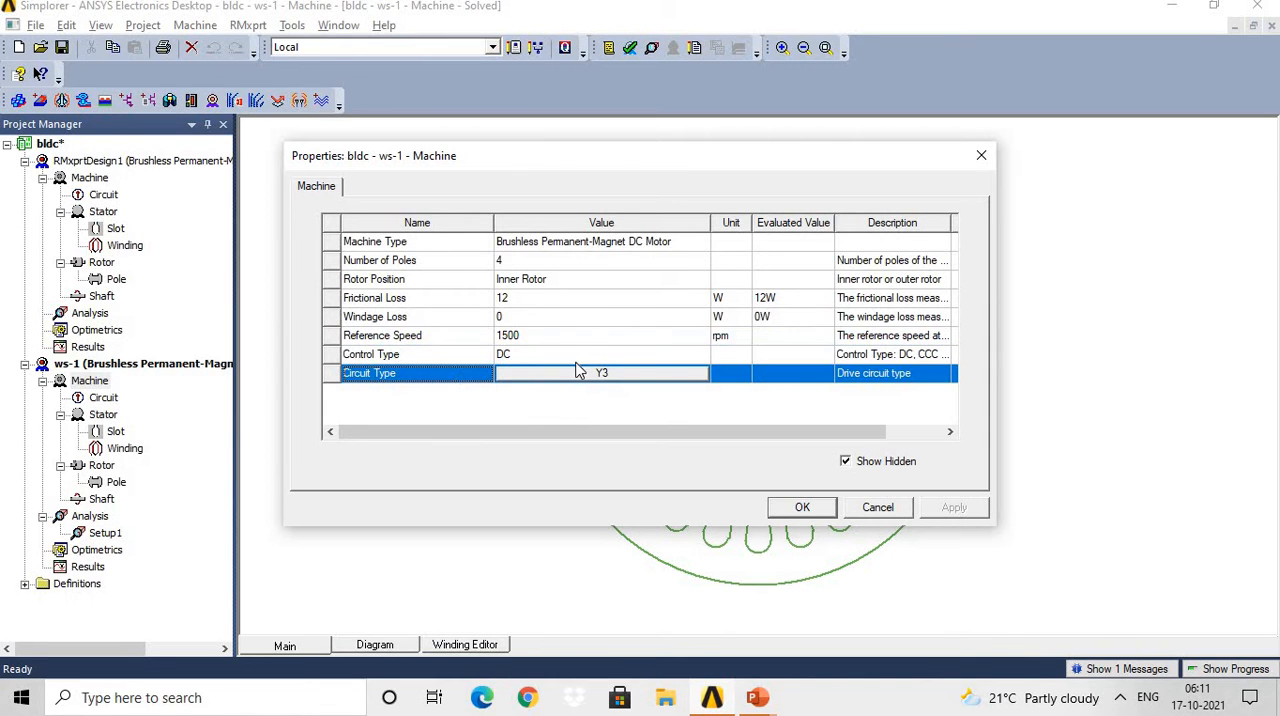
click(570, 379)
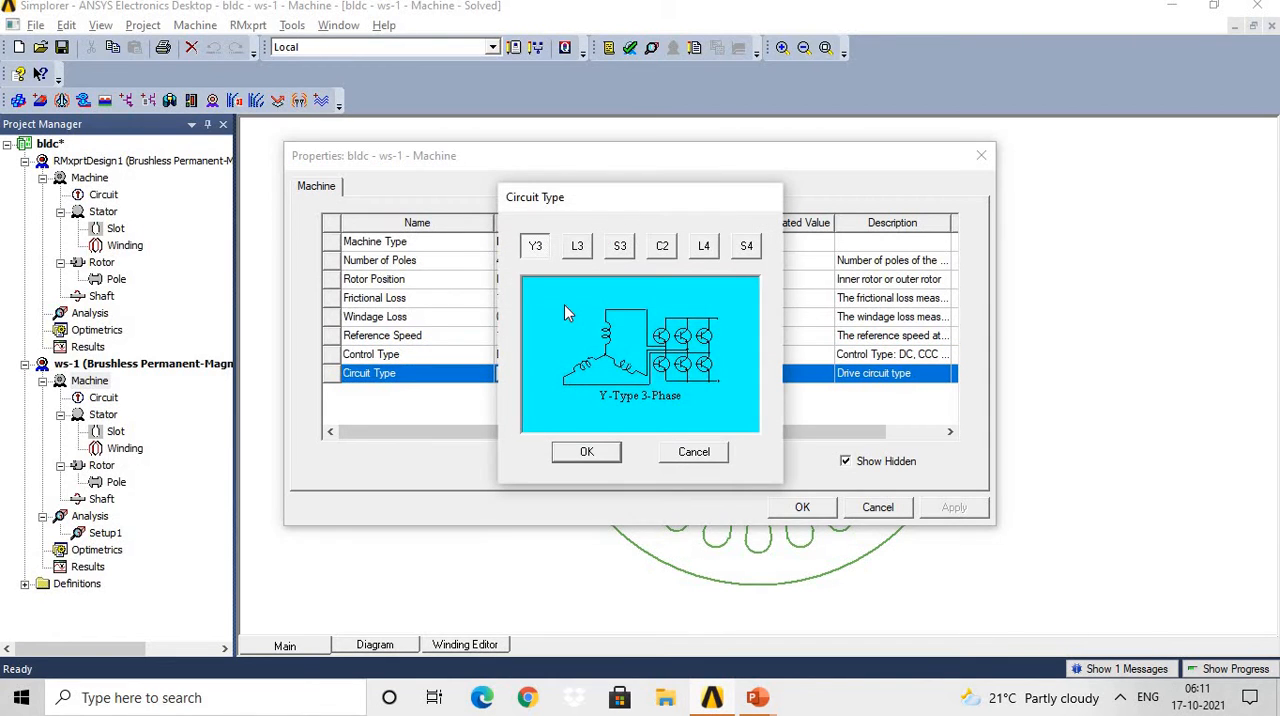
click(578, 249)
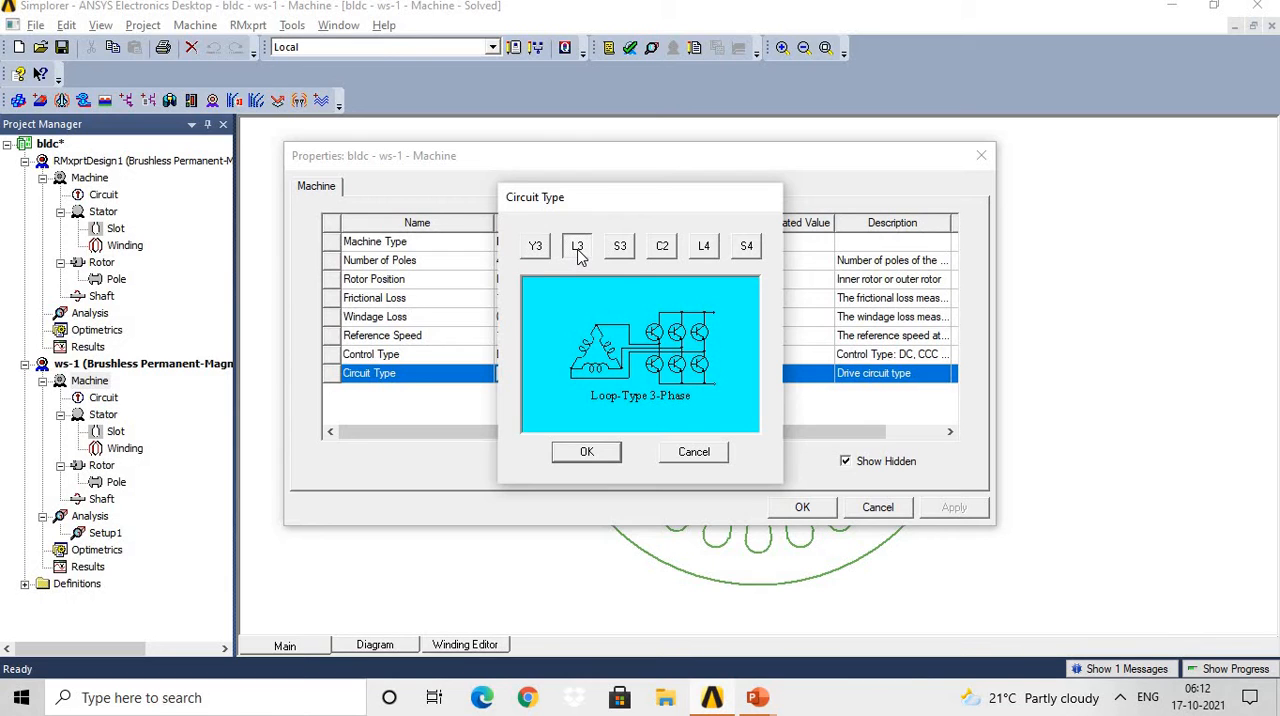
click(630, 252)
click(662, 250)
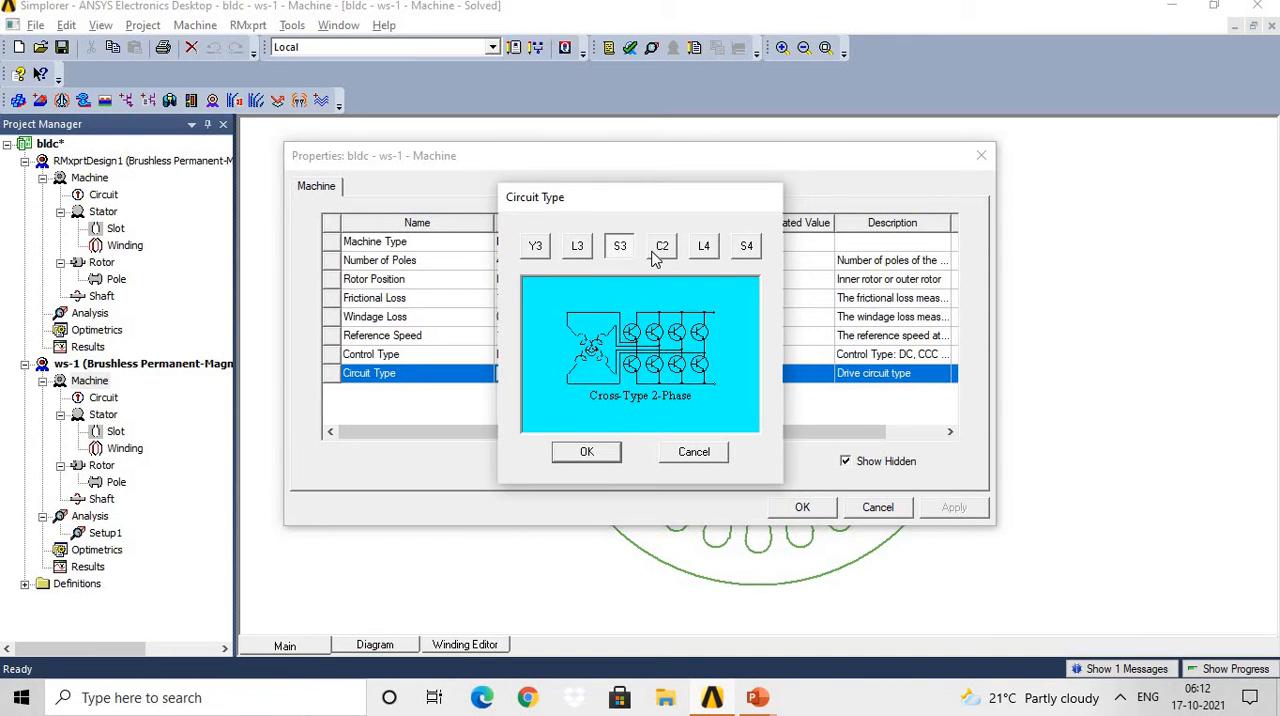
click(708, 252)
click(745, 252)
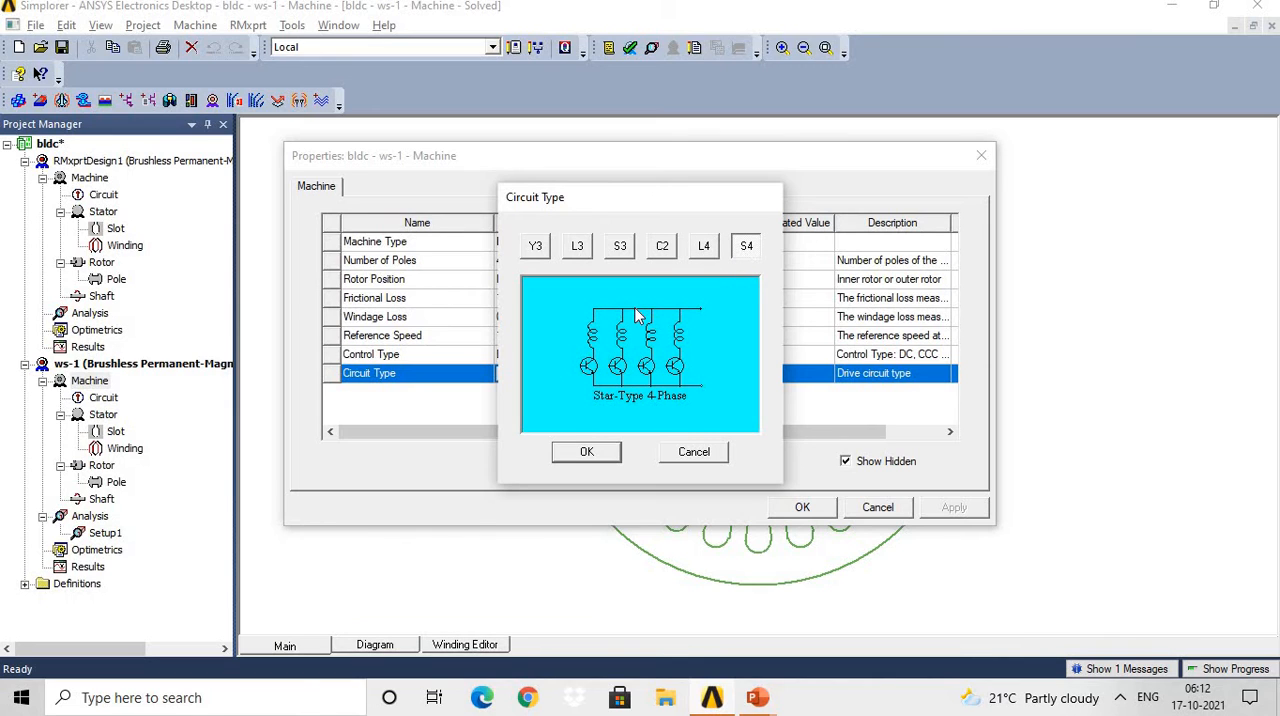
Choose the Y3 circuit type for the ws-1 machine, then apply and close the machine properties.
click(538, 247)
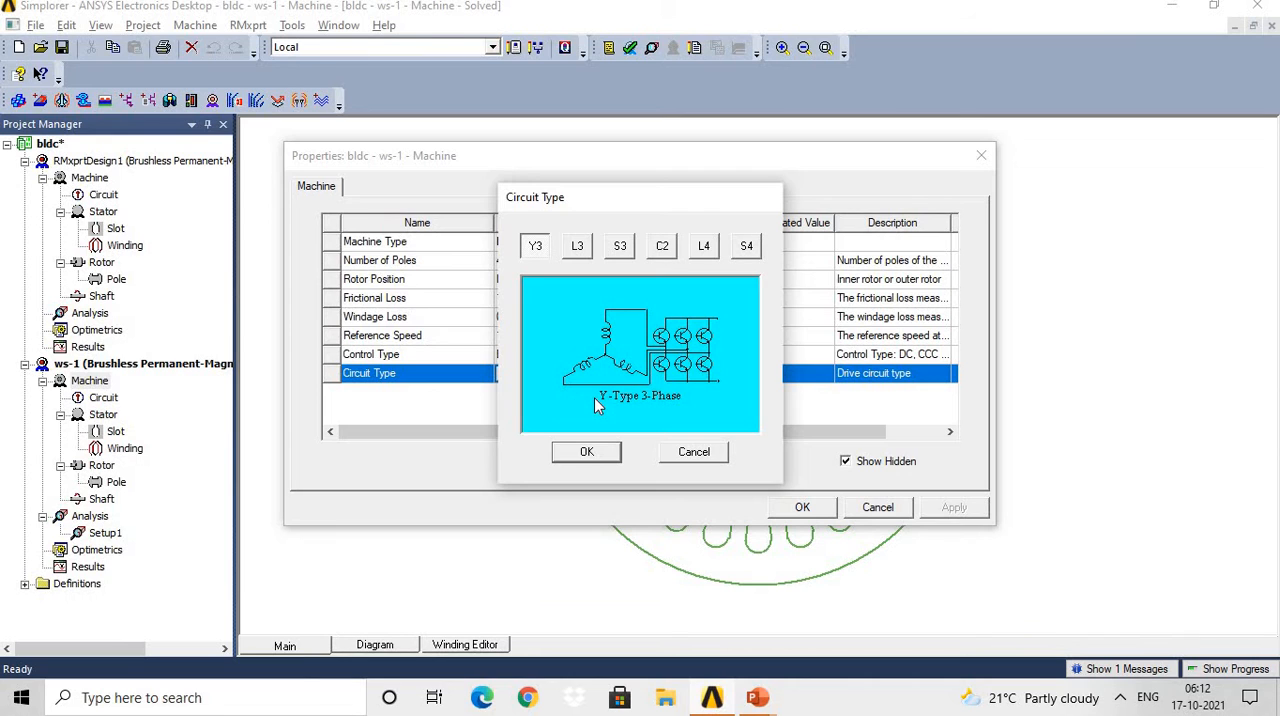
click(590, 453)
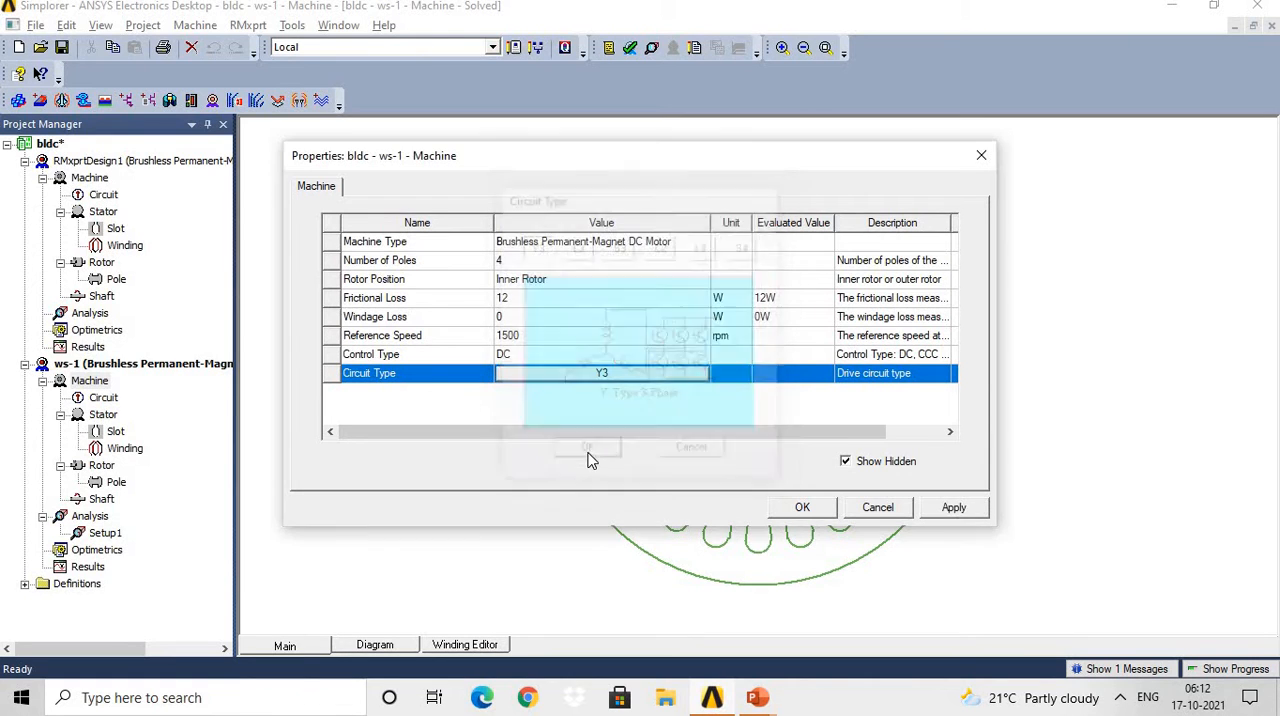
click(945, 510)
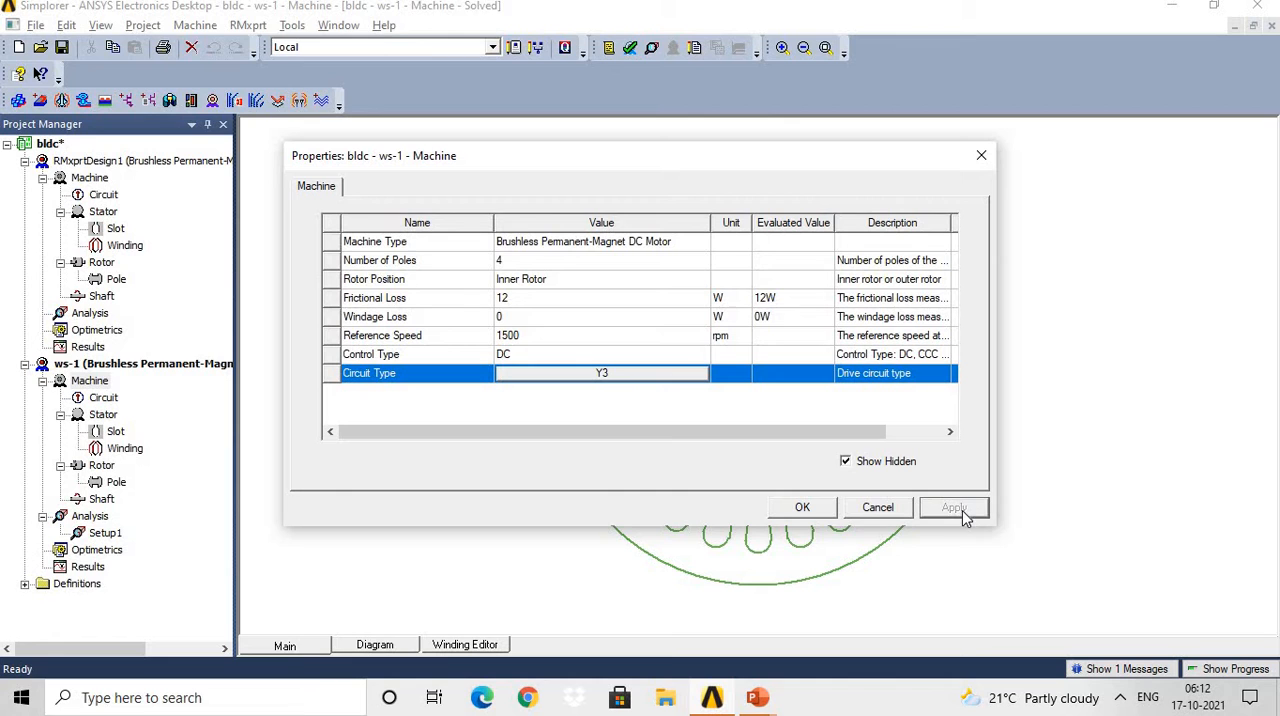
click(808, 510)
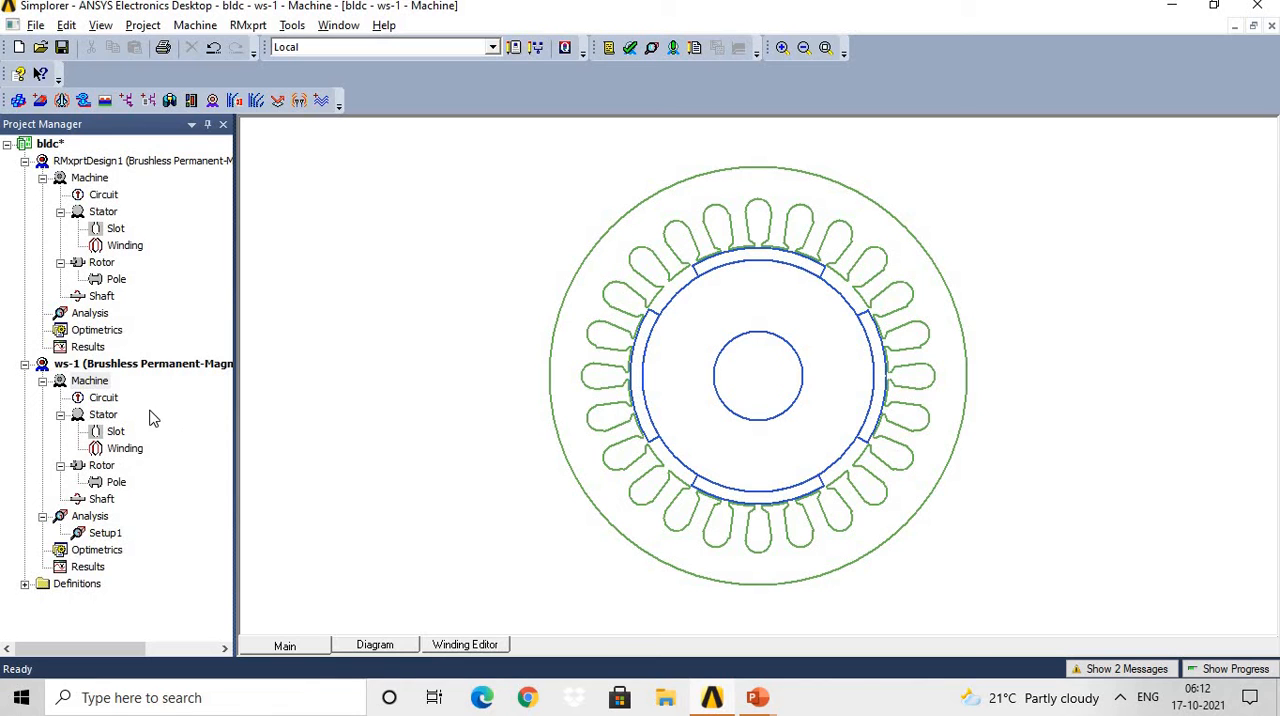
Open the circuit properties of the ws-1 design, widen the name column and examine the lead angle of trigger entry.
click(110, 399)
double_click(110, 399)
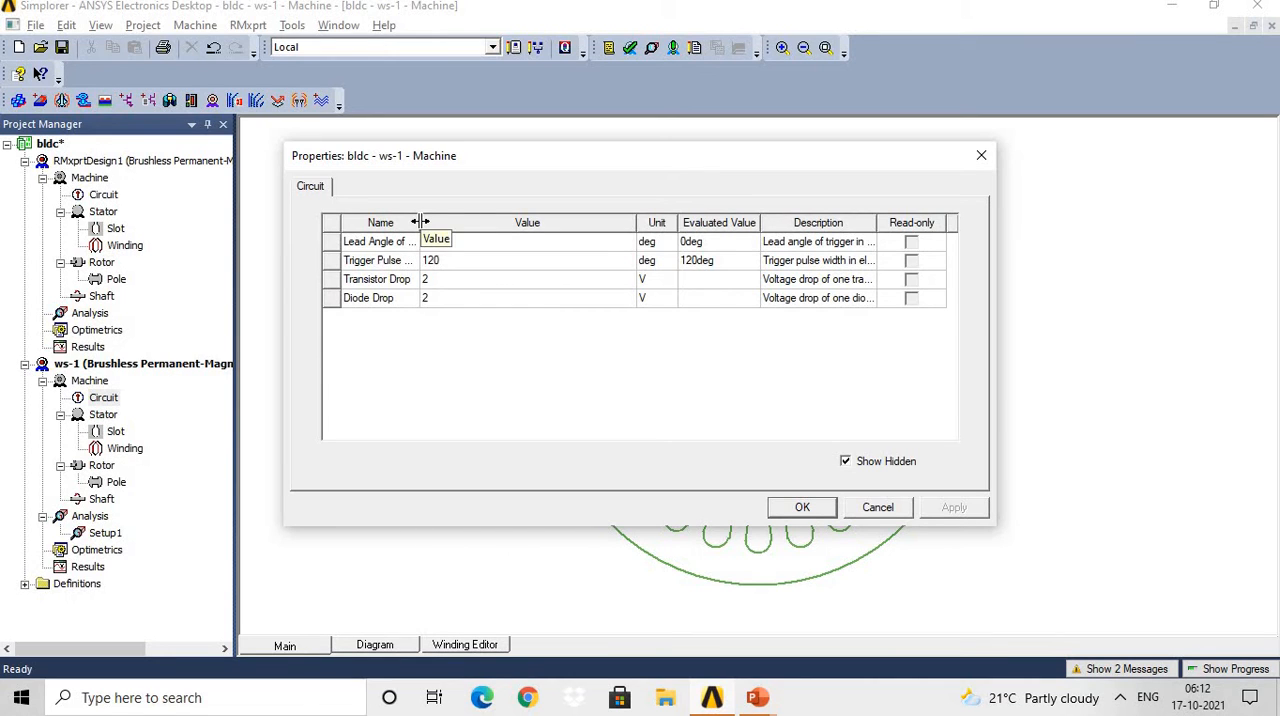
drag(420, 222, 475, 235)
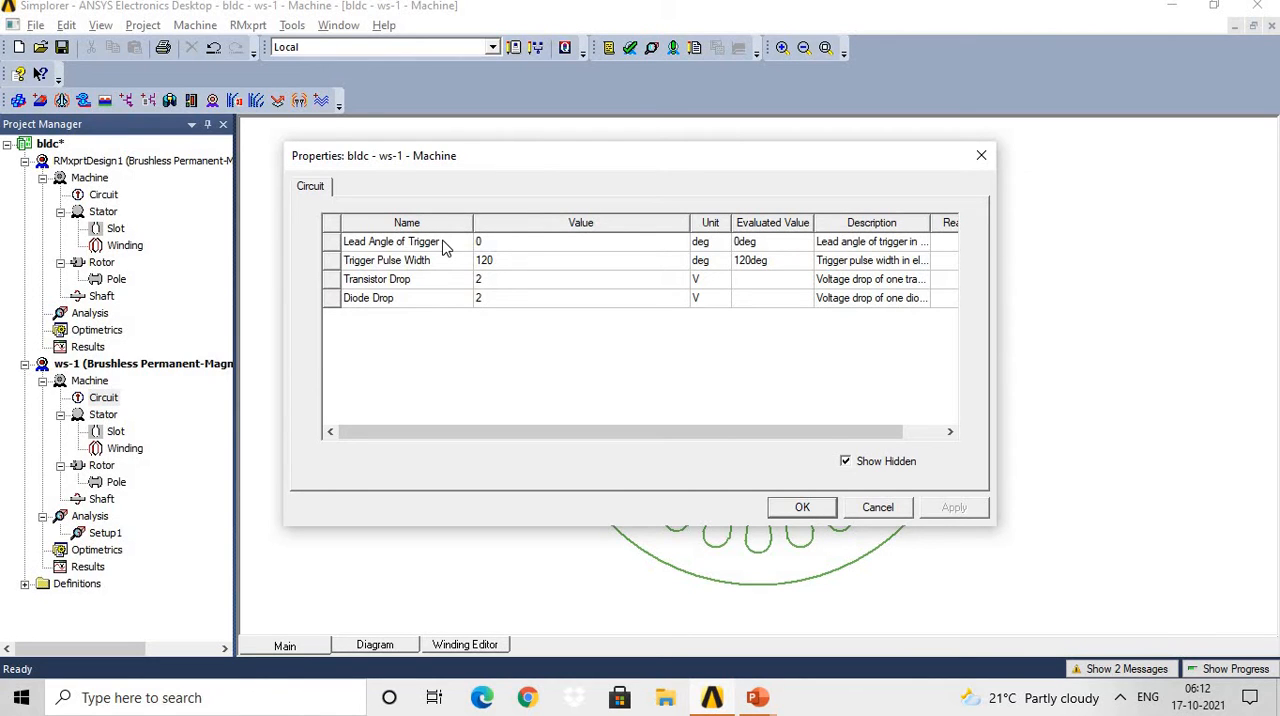
click(444, 247)
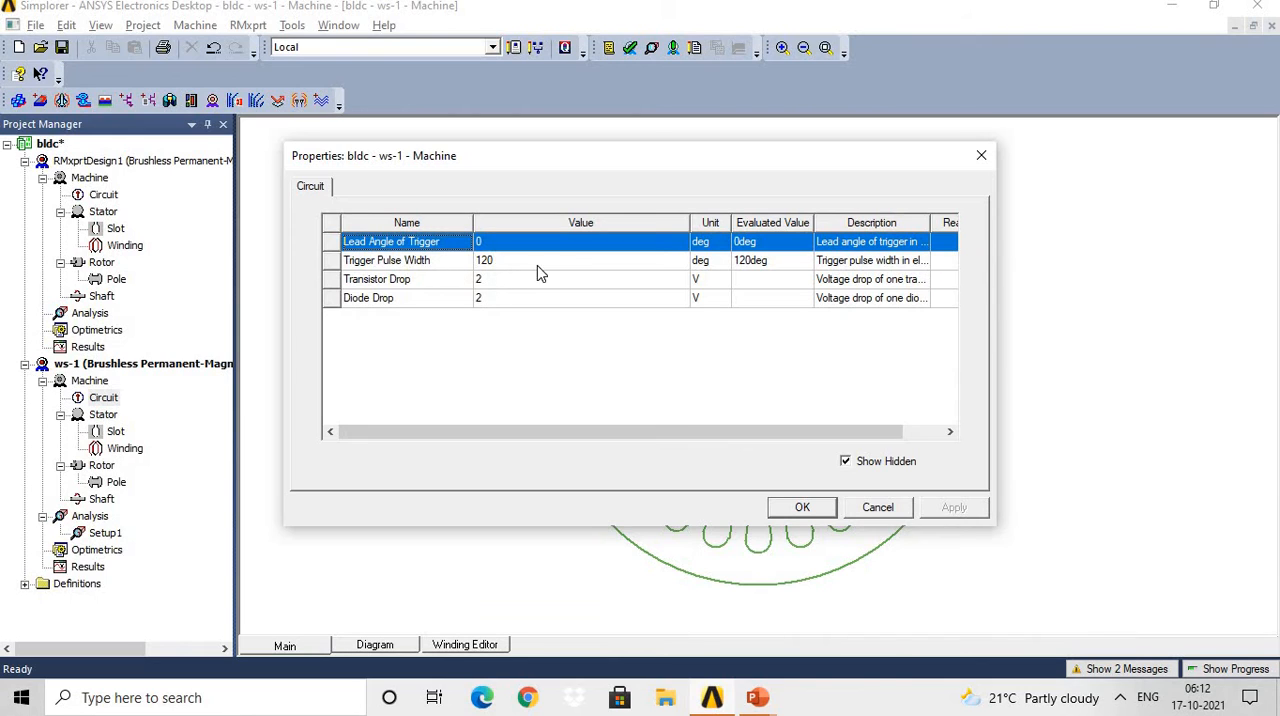
Check the trigger pulse width's available units, review the transistor and diode drop entries, and close the circuit properties.
click(719, 263)
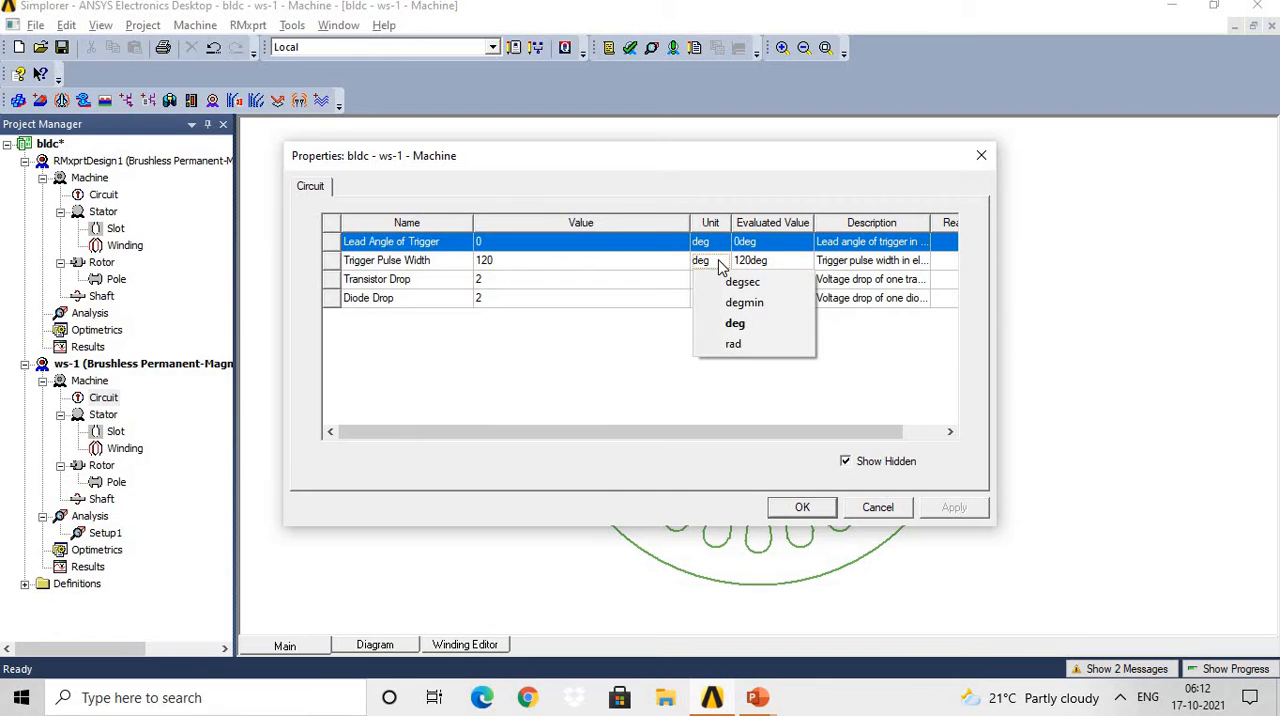
click(406, 288)
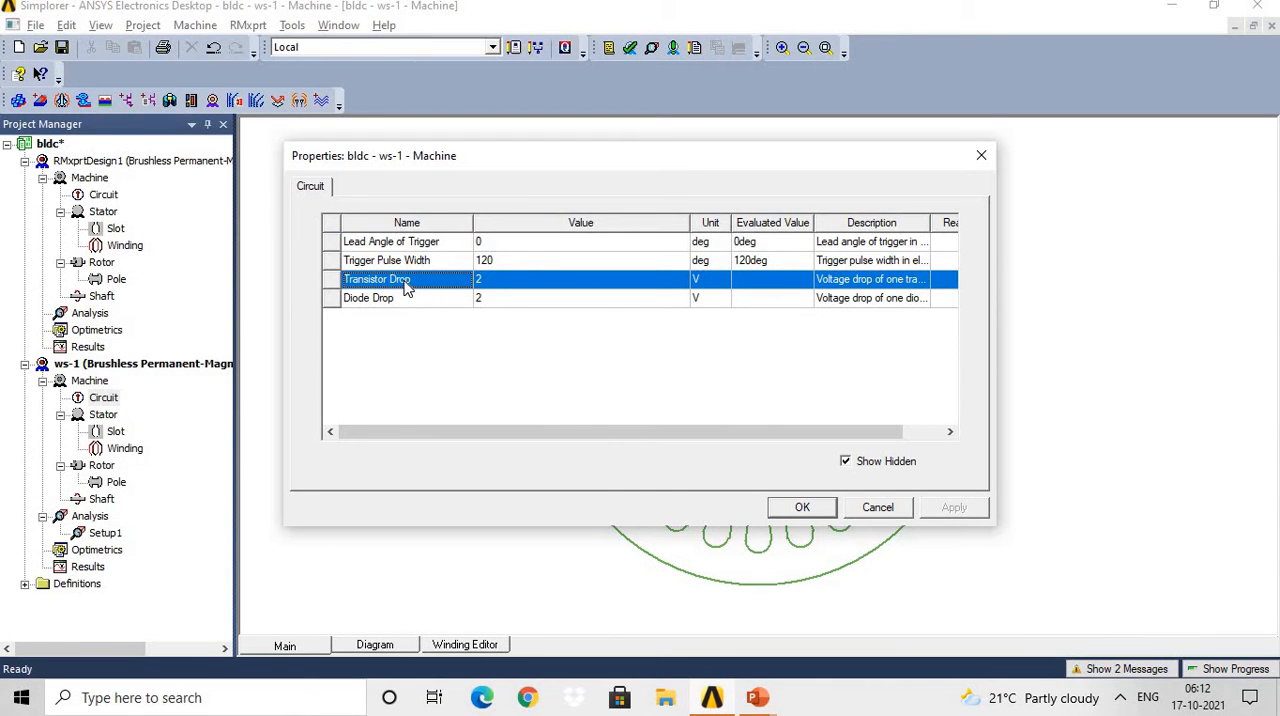
click(420, 300)
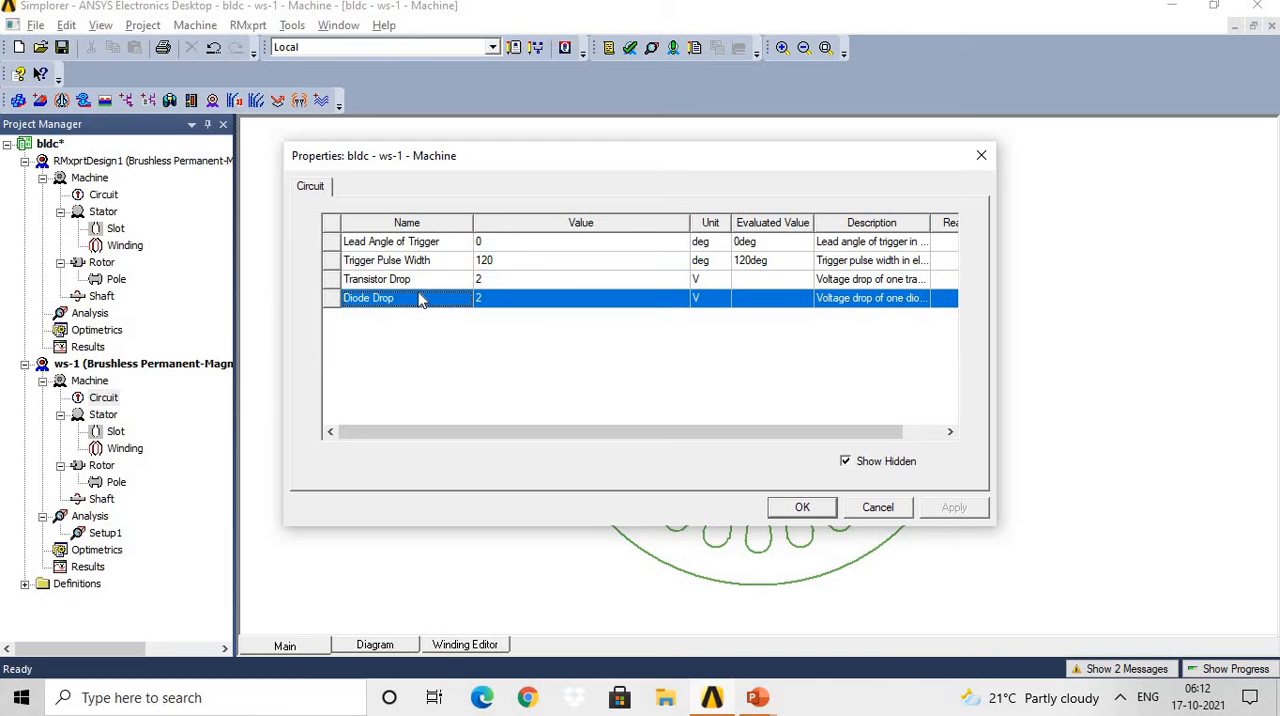
click(803, 508)
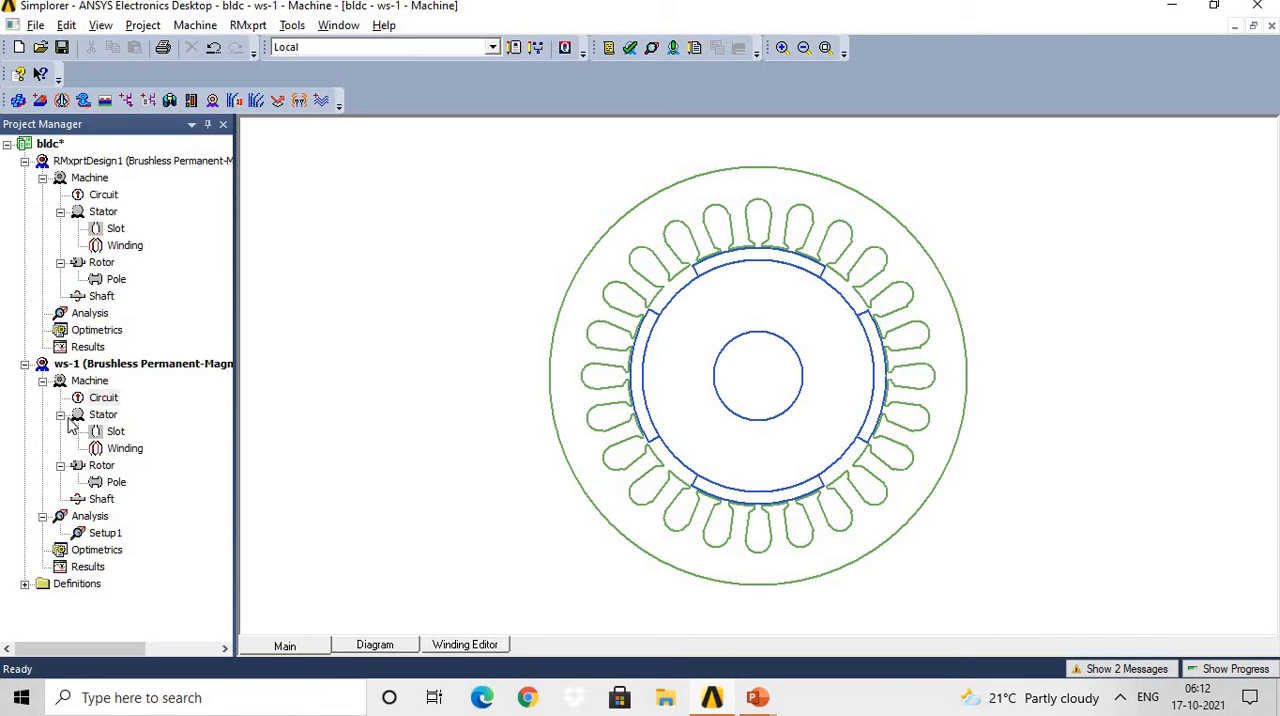
Open the ws-1 stator properties, widen the name column and review the diameter entries and the available length units.
double_click(110, 418)
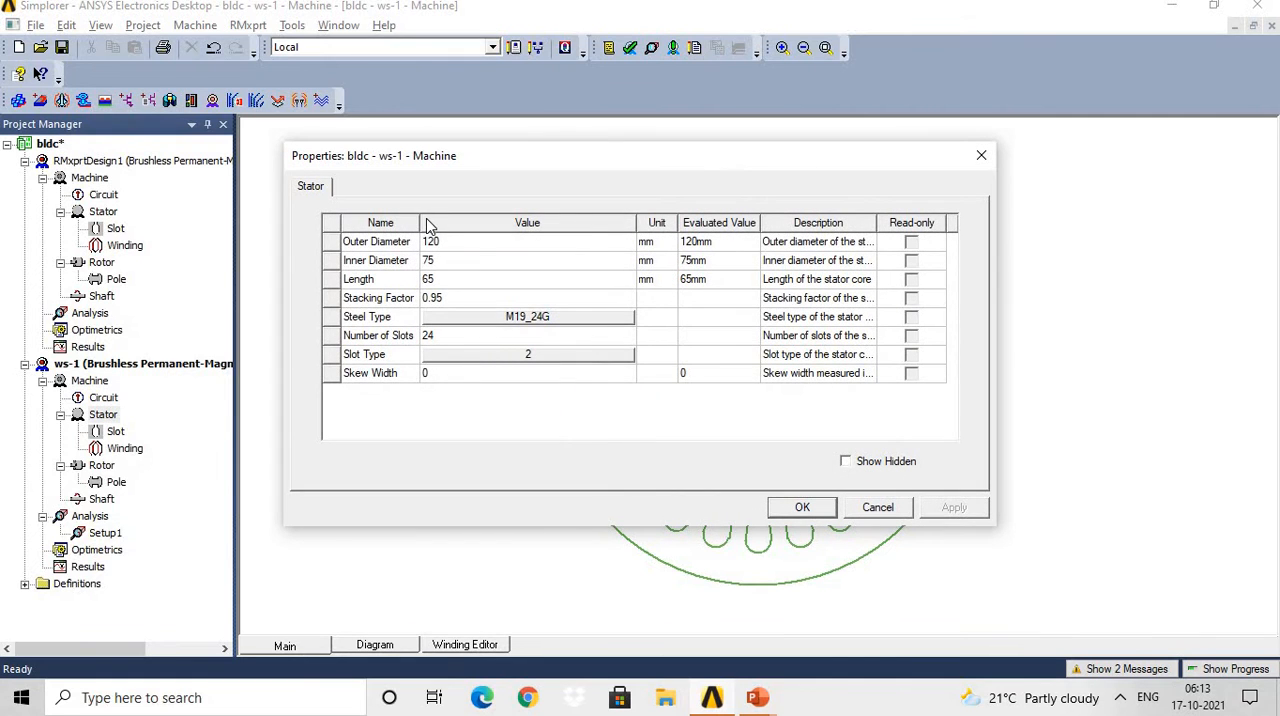
drag(418, 222, 453, 225)
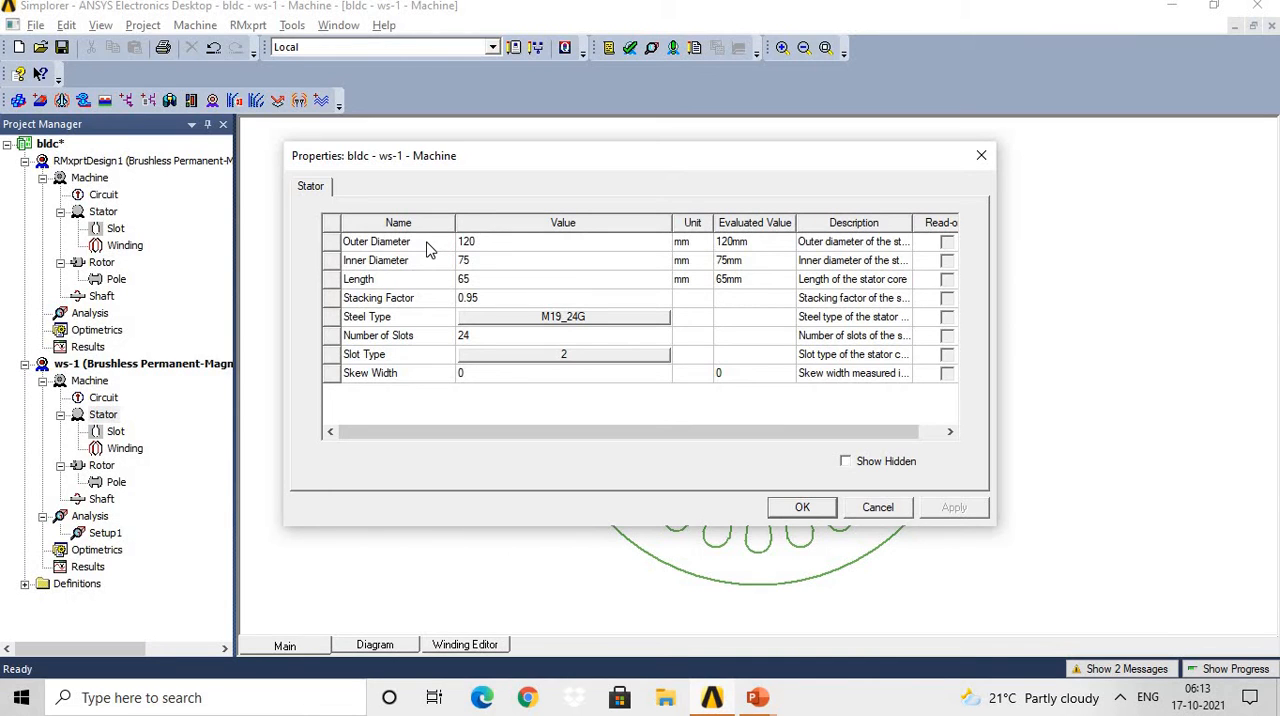
click(427, 249)
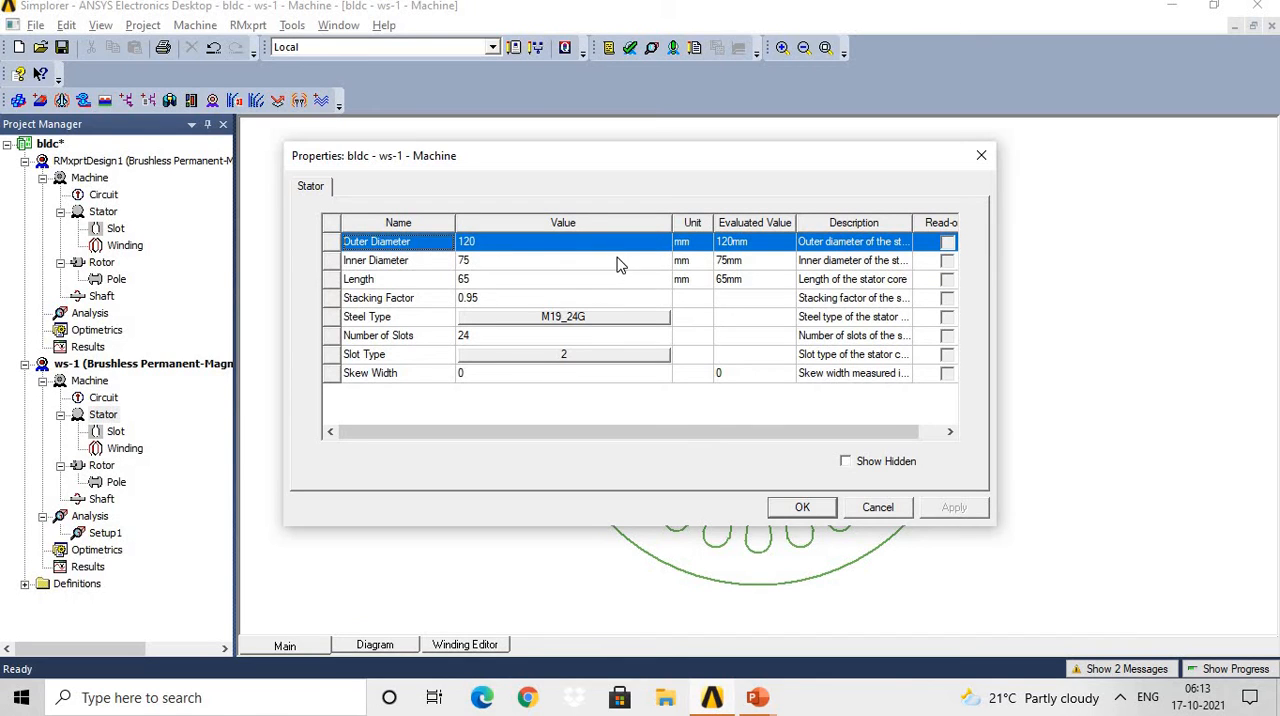
click(848, 262)
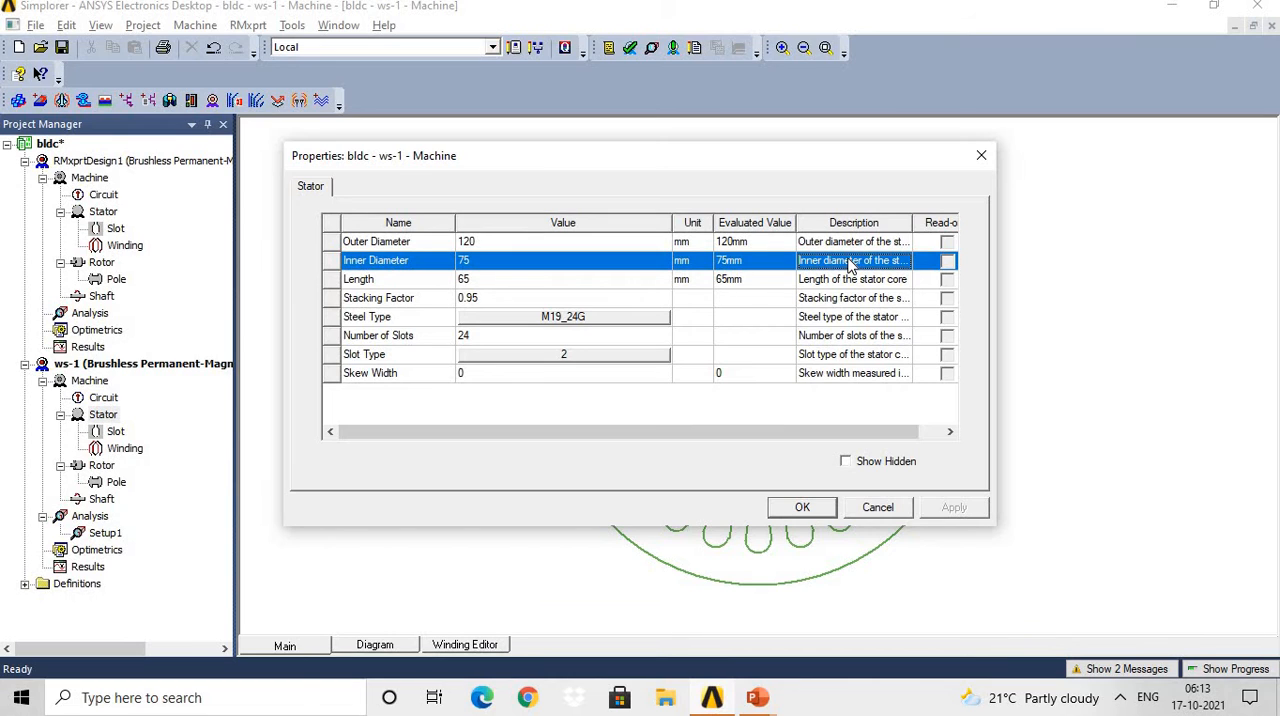
click(699, 284)
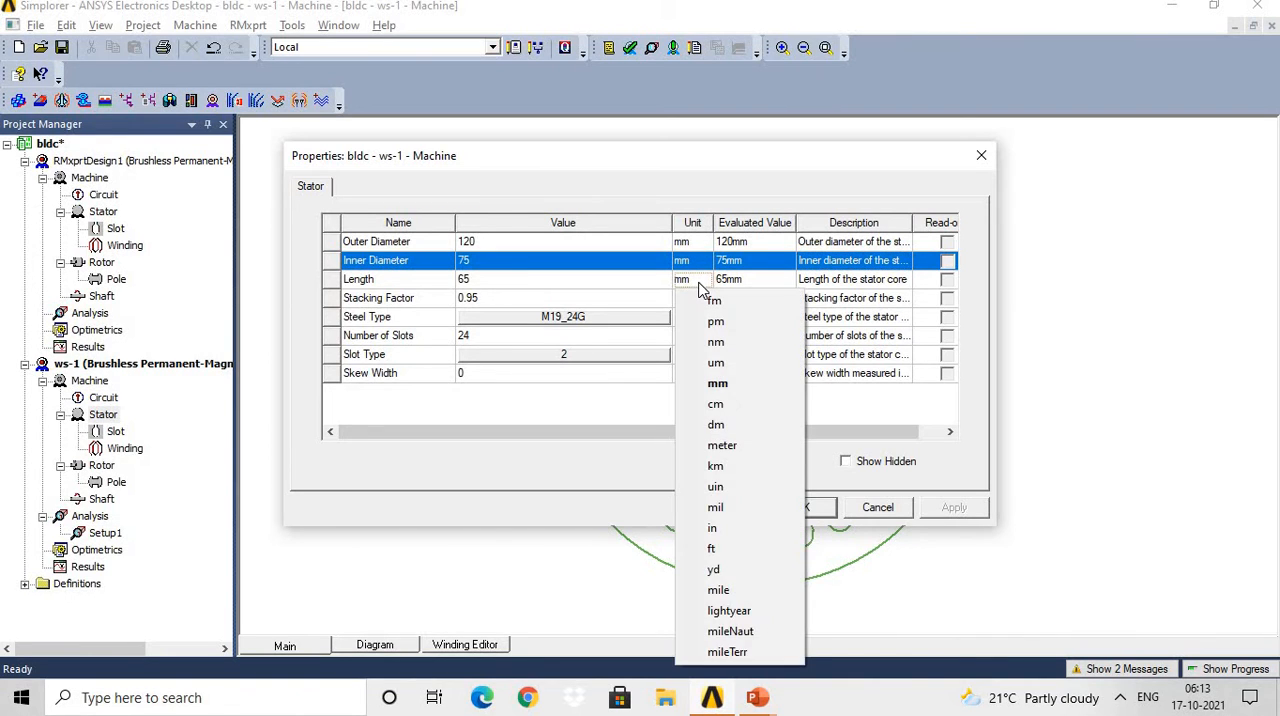
click(1159, 210)
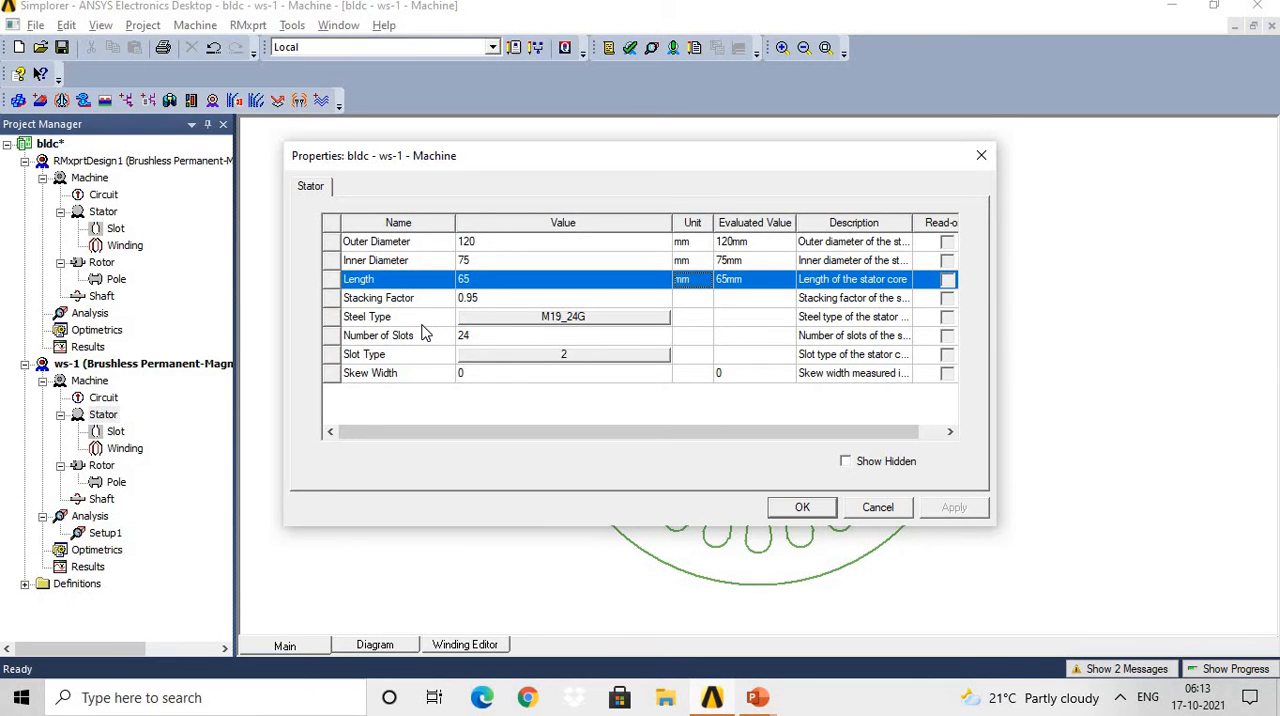
Open the material library for the stator's steel type, reposition the dialog and browse the materials sorted by name.
click(532, 318)
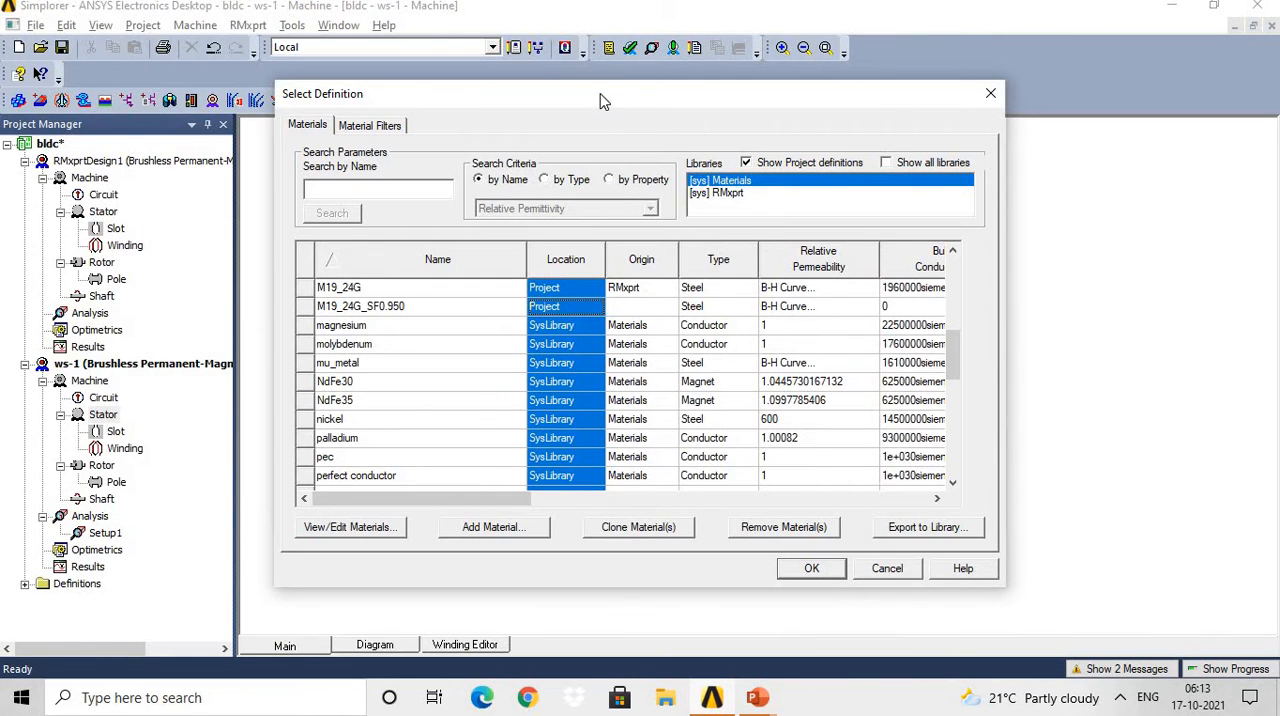
drag(605, 100, 648, 401)
drag(650, 241, 643, 171)
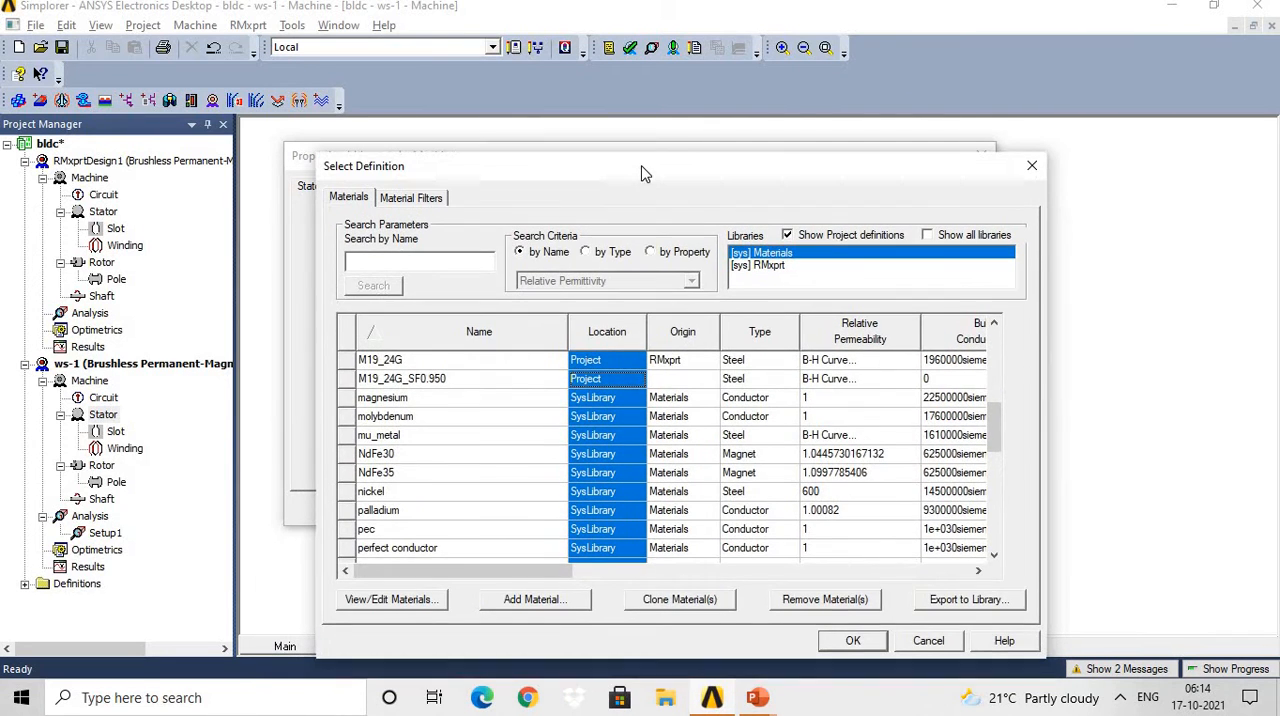
click(522, 330)
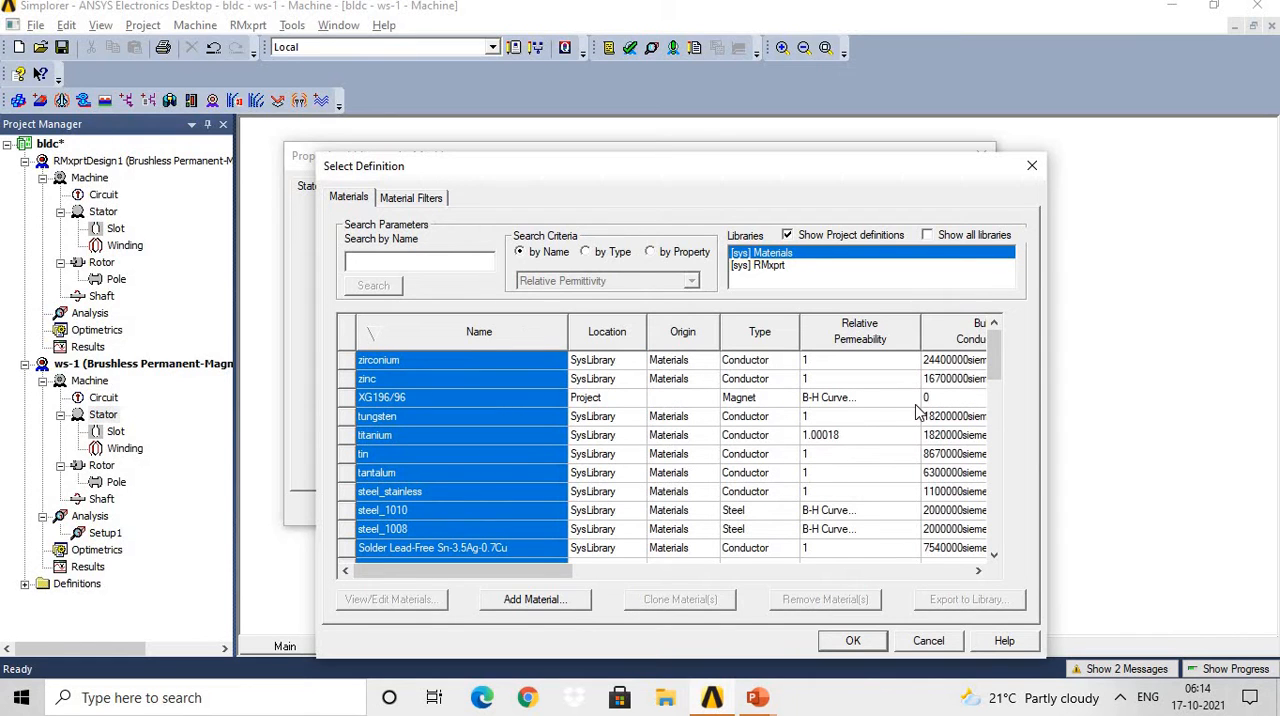
mouse_move(995, 343)
mouse_down()
mouse_move(996, 548)
mouse_move(992, 342)
mouse_up()
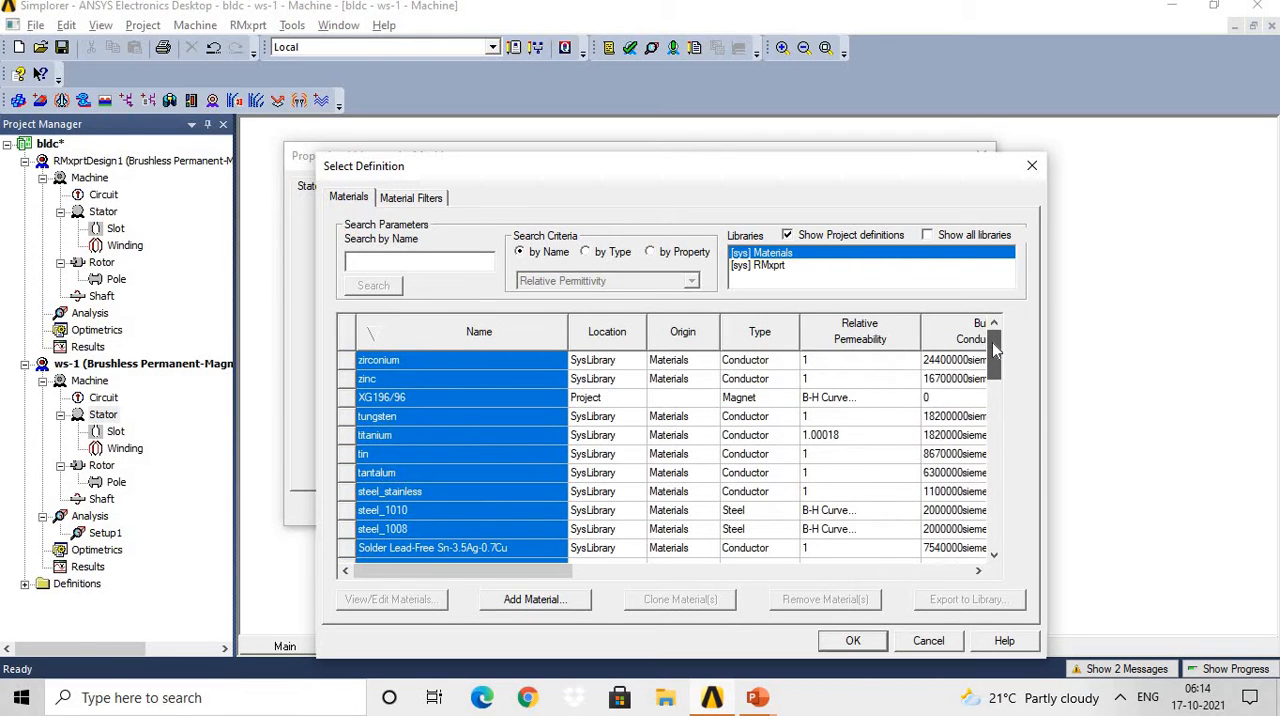
click(522, 333)
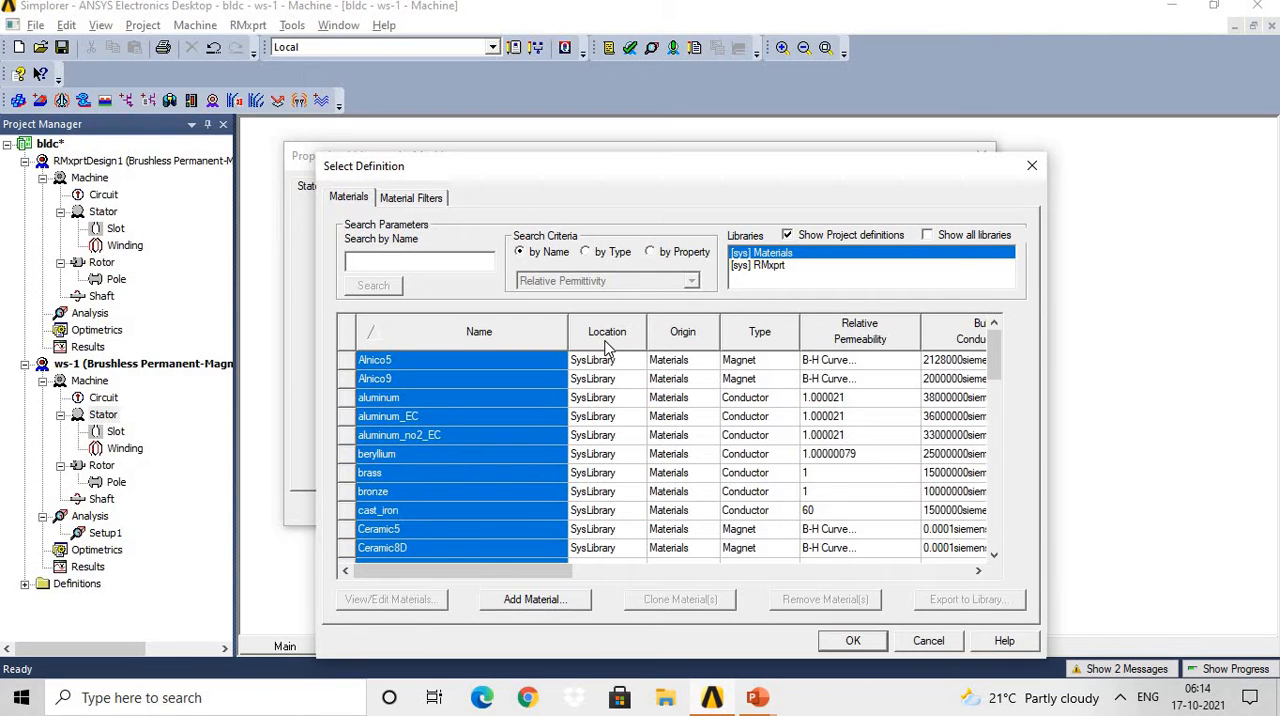
Sort the materials by relative permeability and examine their property columns from bulk conductivity through specific heat.
click(884, 340)
key(Right)
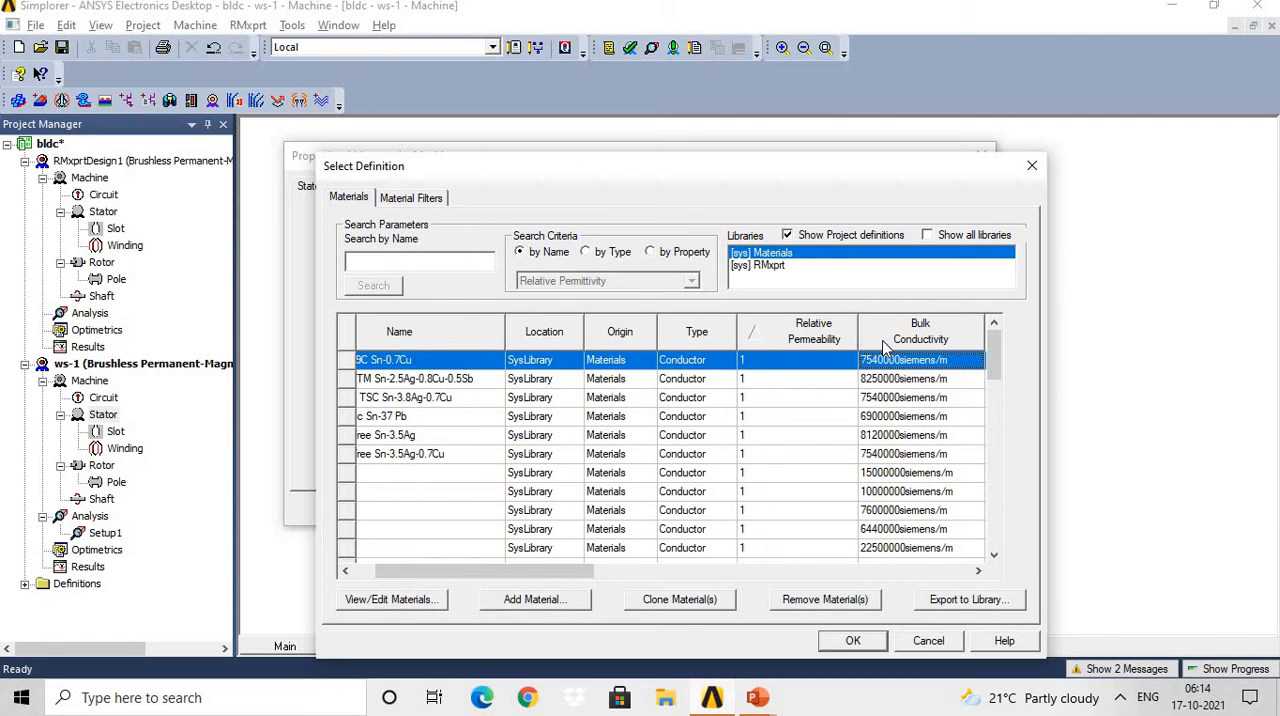
key(Right)
key(Right)
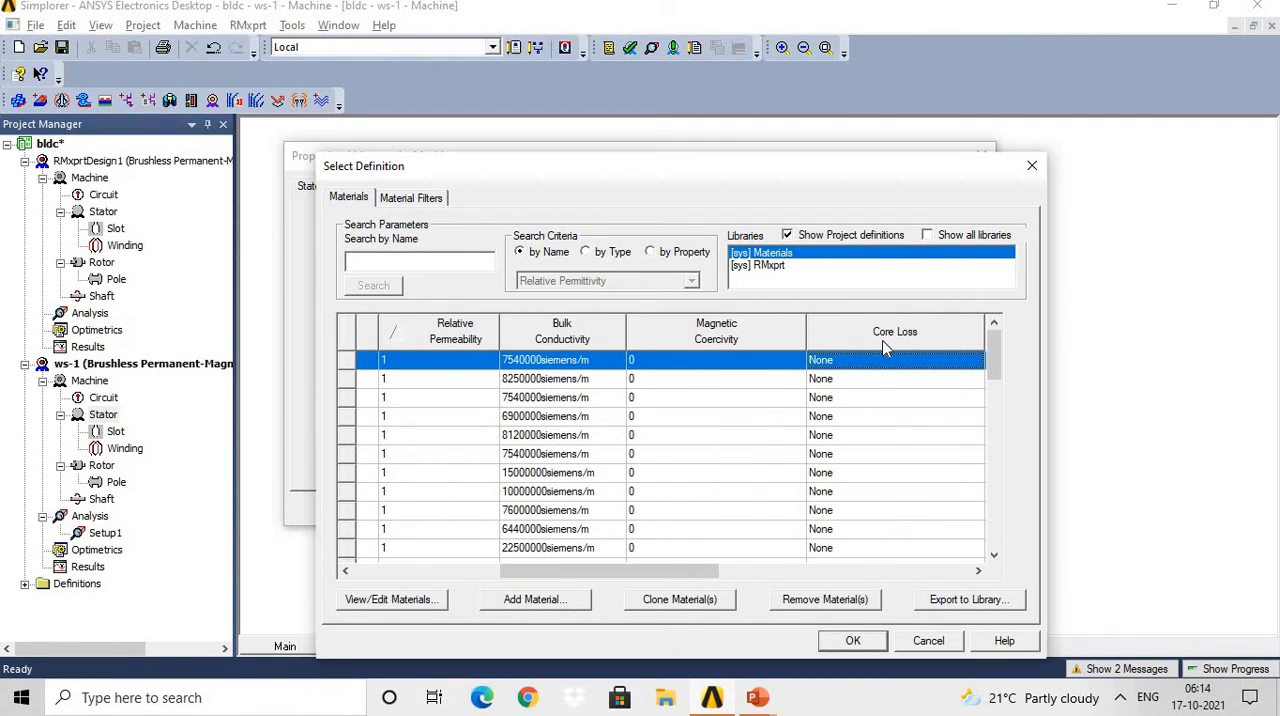
key(Right)
key(Right)
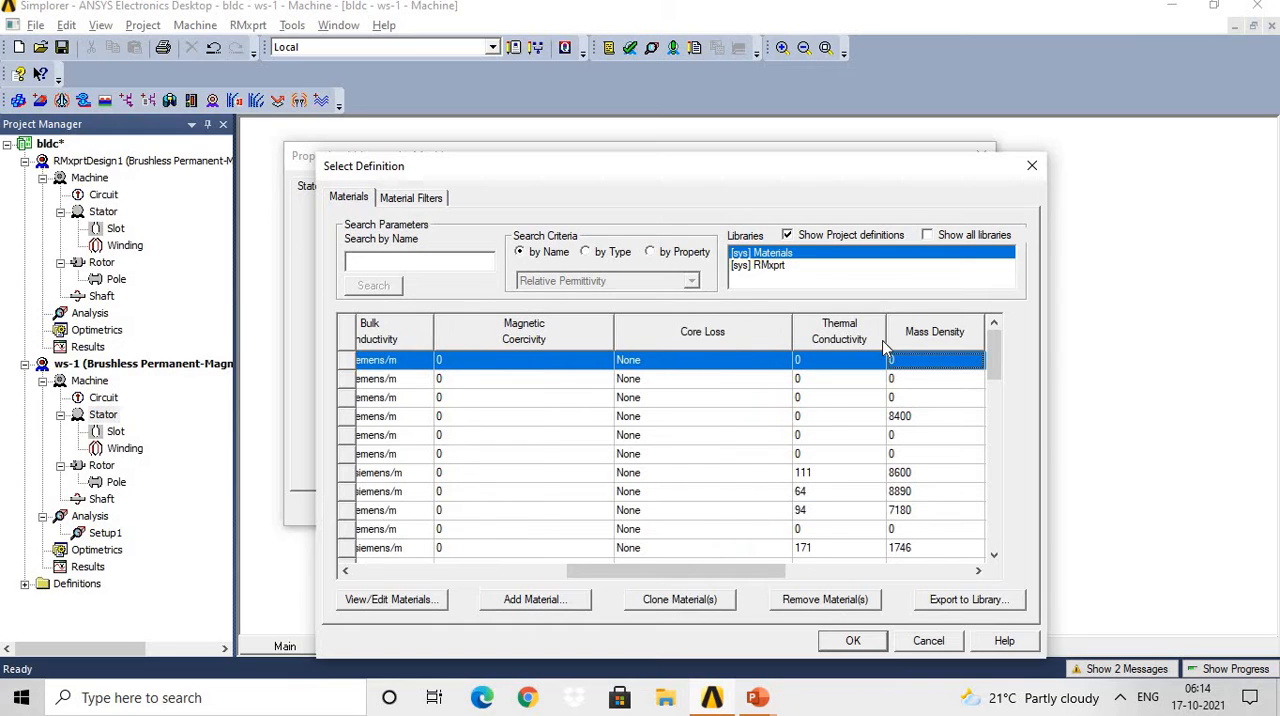
key(Right)
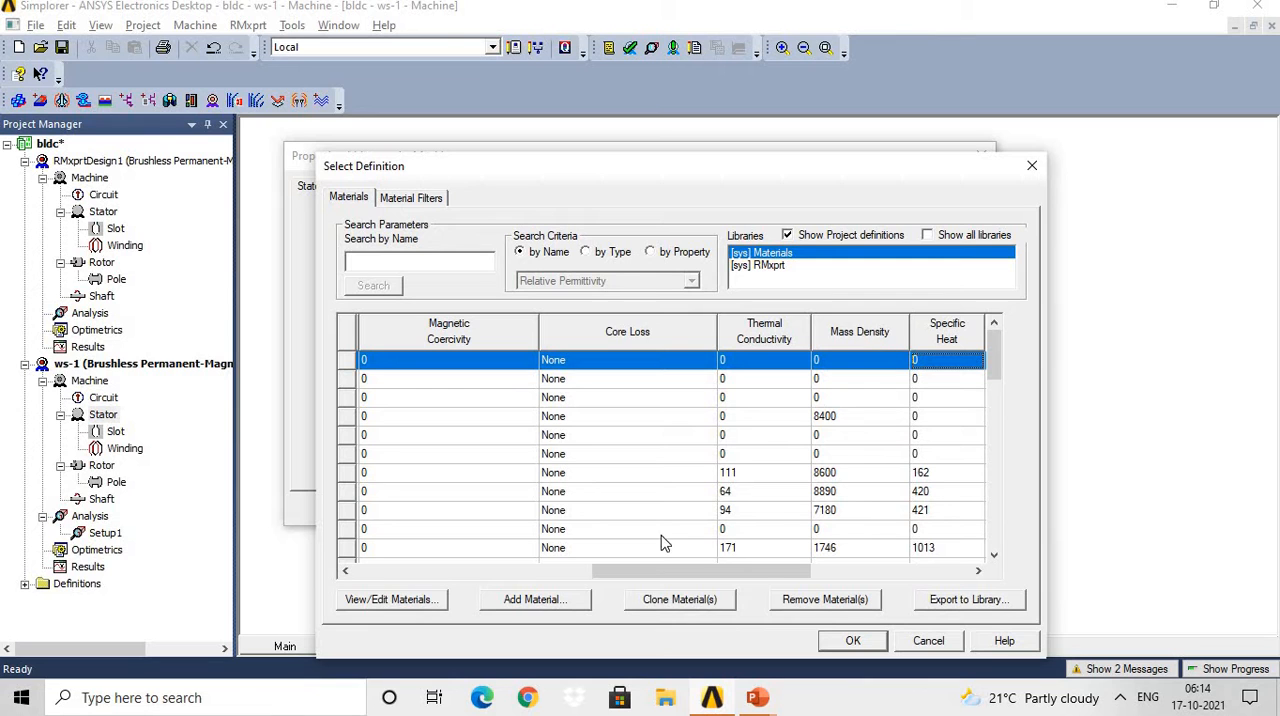
drag(598, 572, 366, 572)
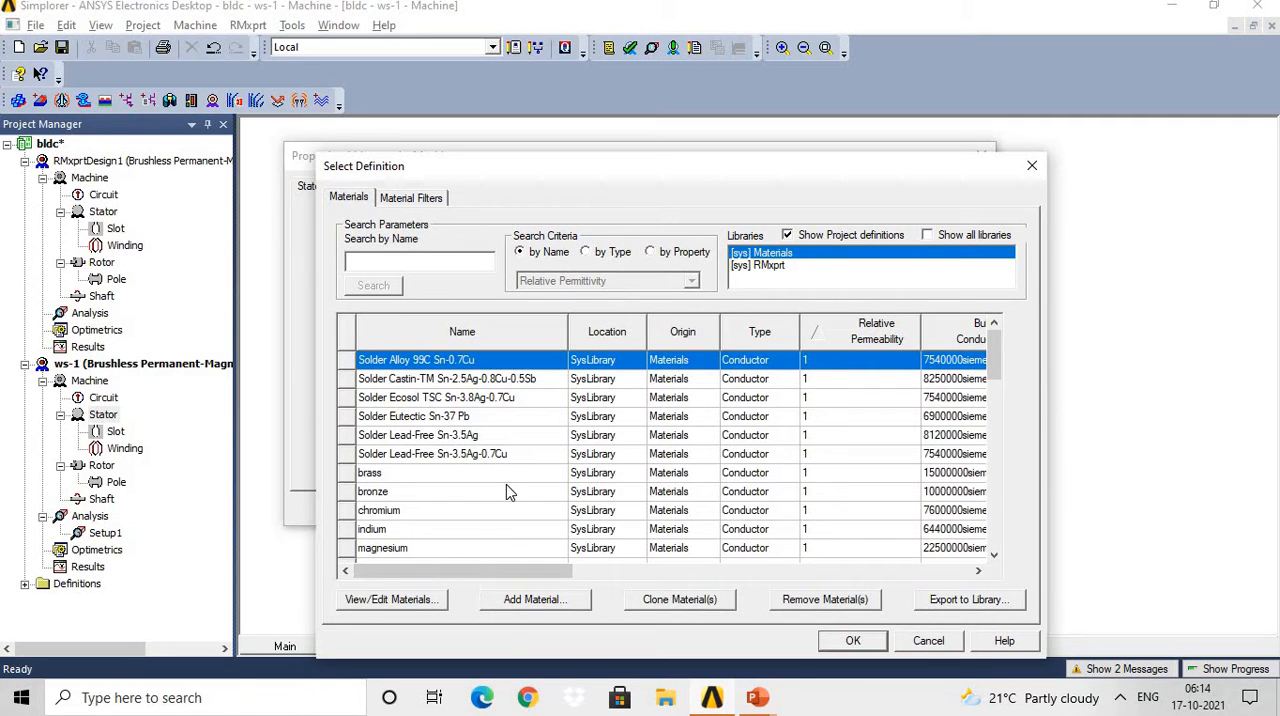
Re-sort the materials by name and by relative permeability, and assign Solder Alloy 99C Sn-0.7Cu as the stator's steel type.
click(530, 336)
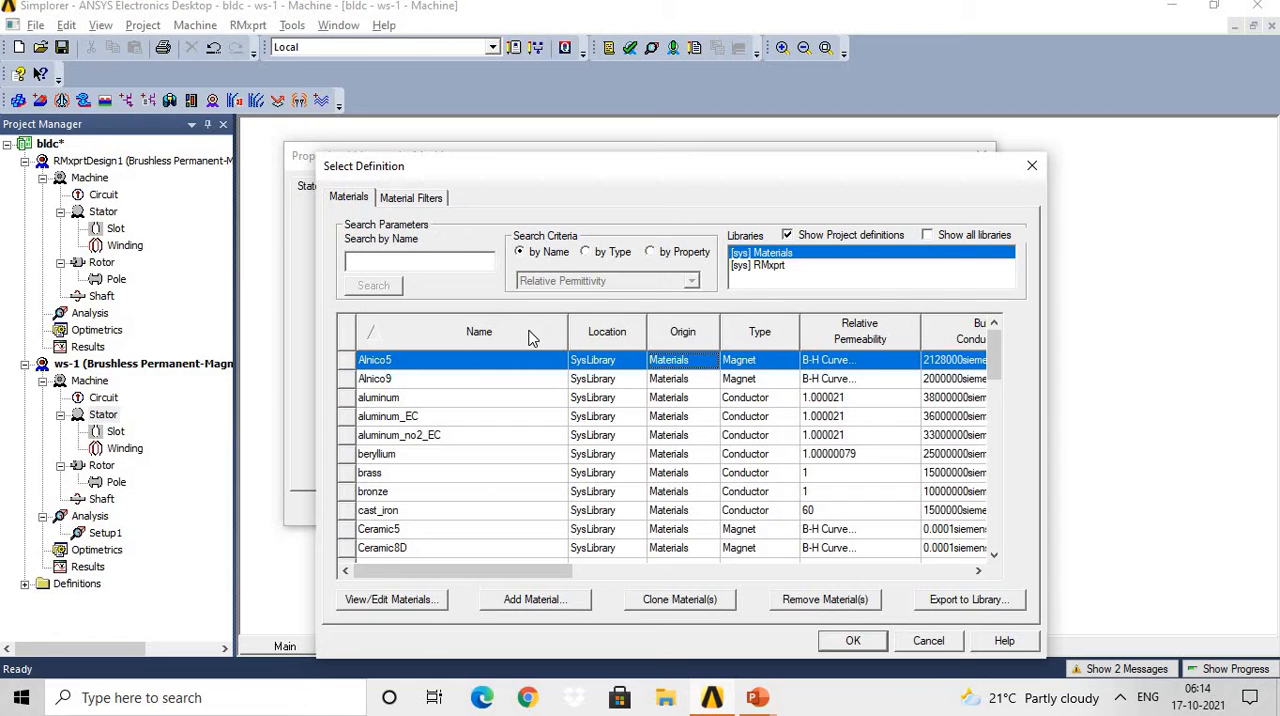
click(840, 338)
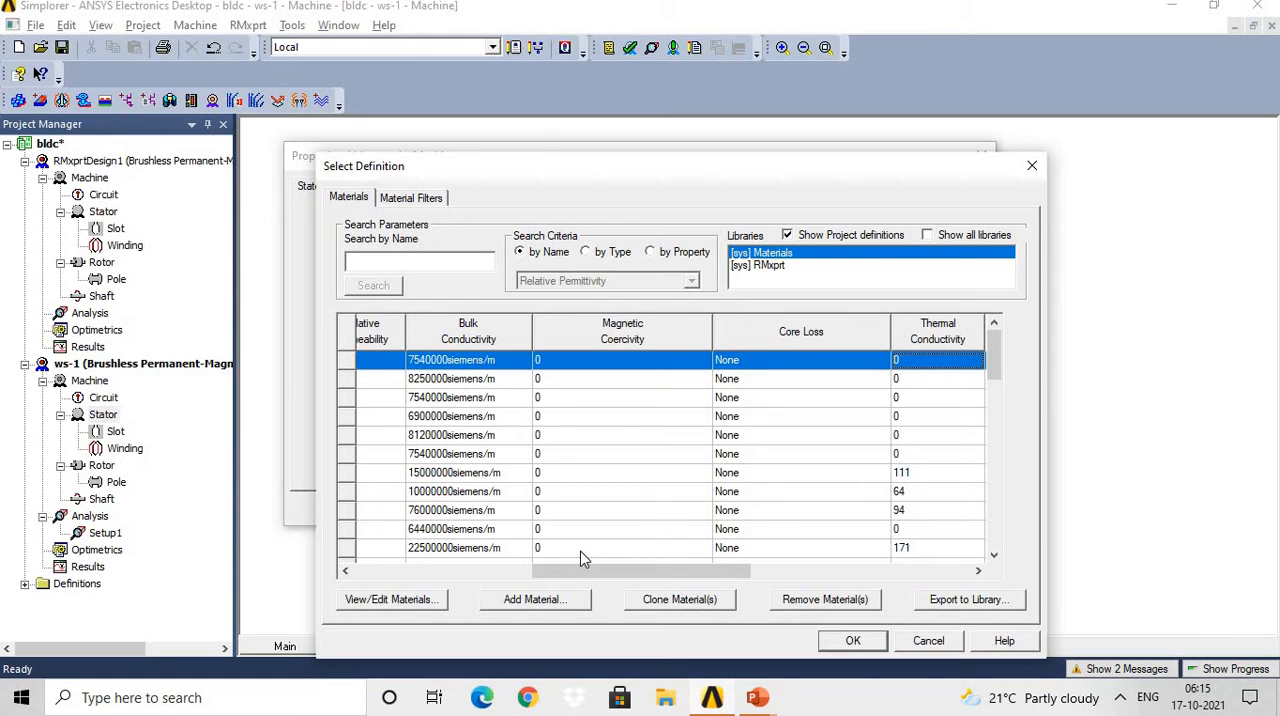
click(851, 641)
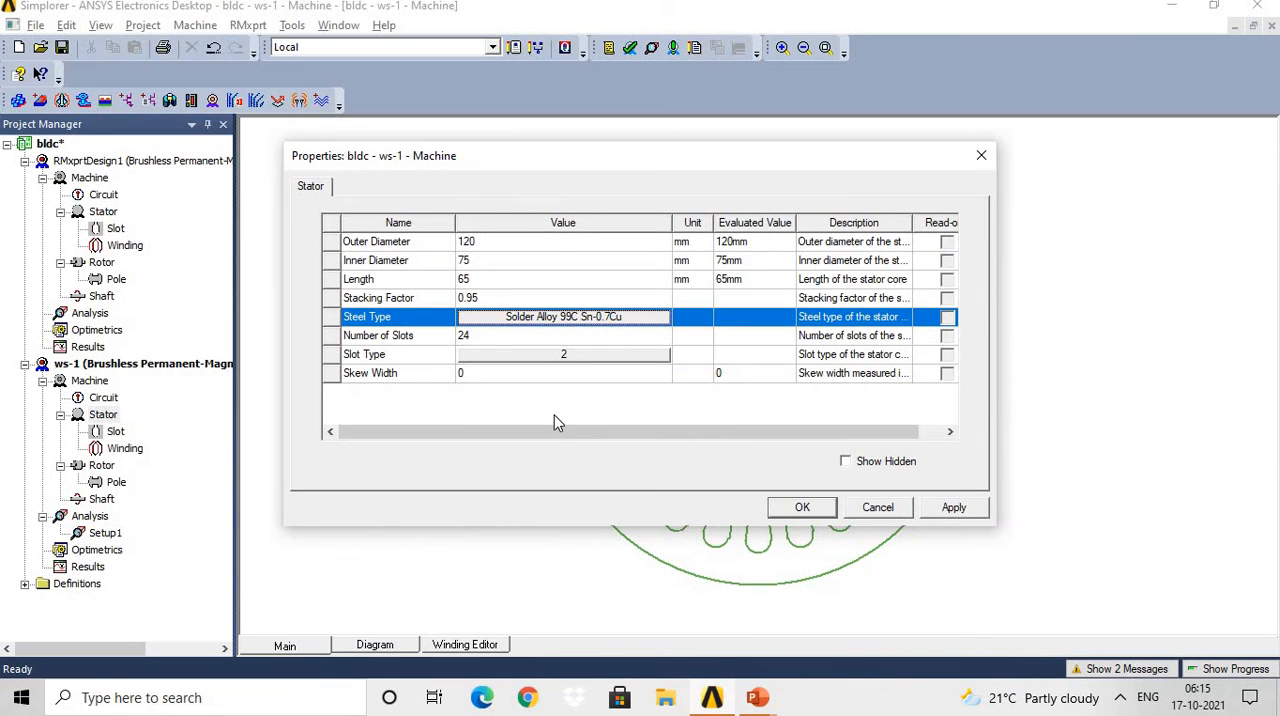
Find M19_24G in the material library, assign it as the stator's steel type and apply the stator properties.
click(599, 318)
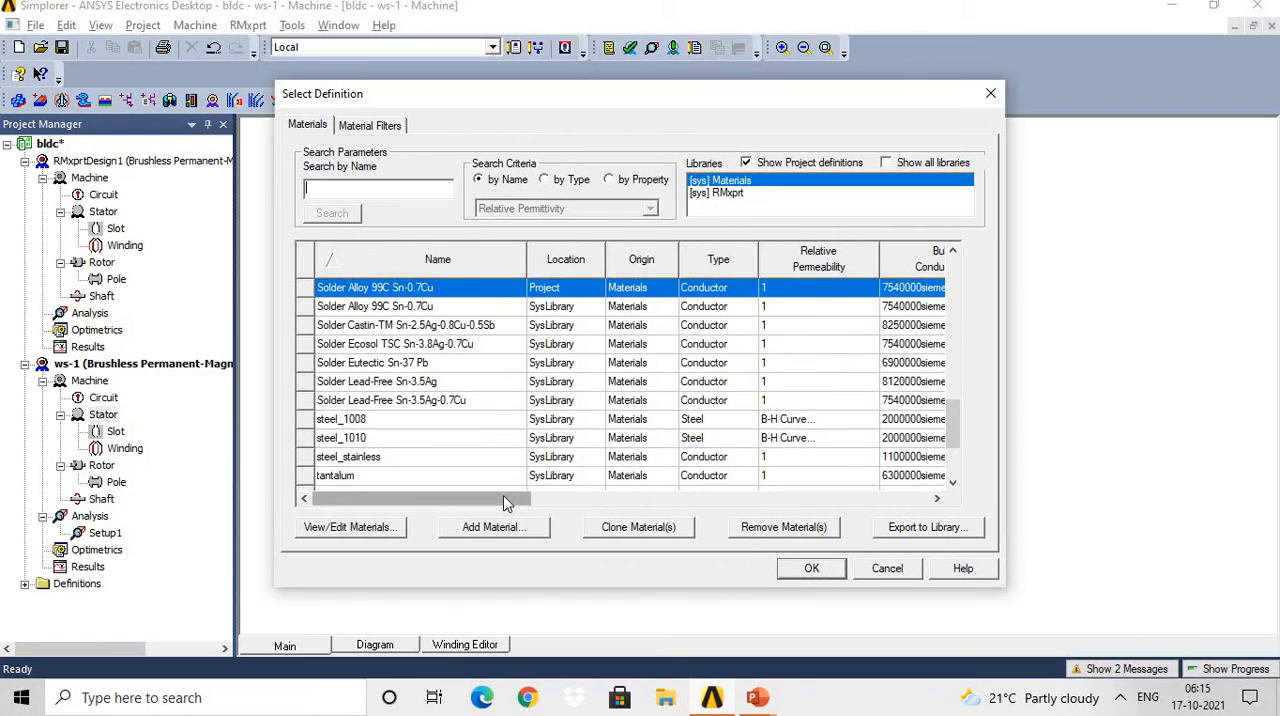
text(m)
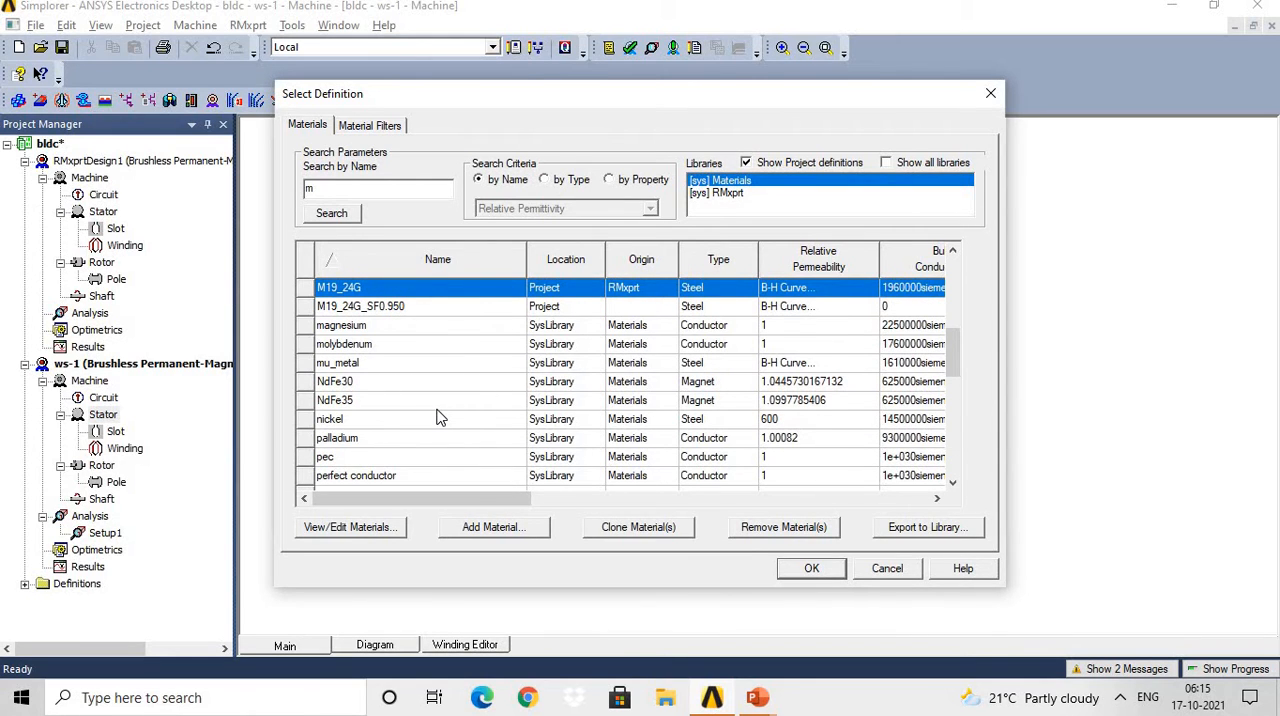
text(19)
click(813, 569)
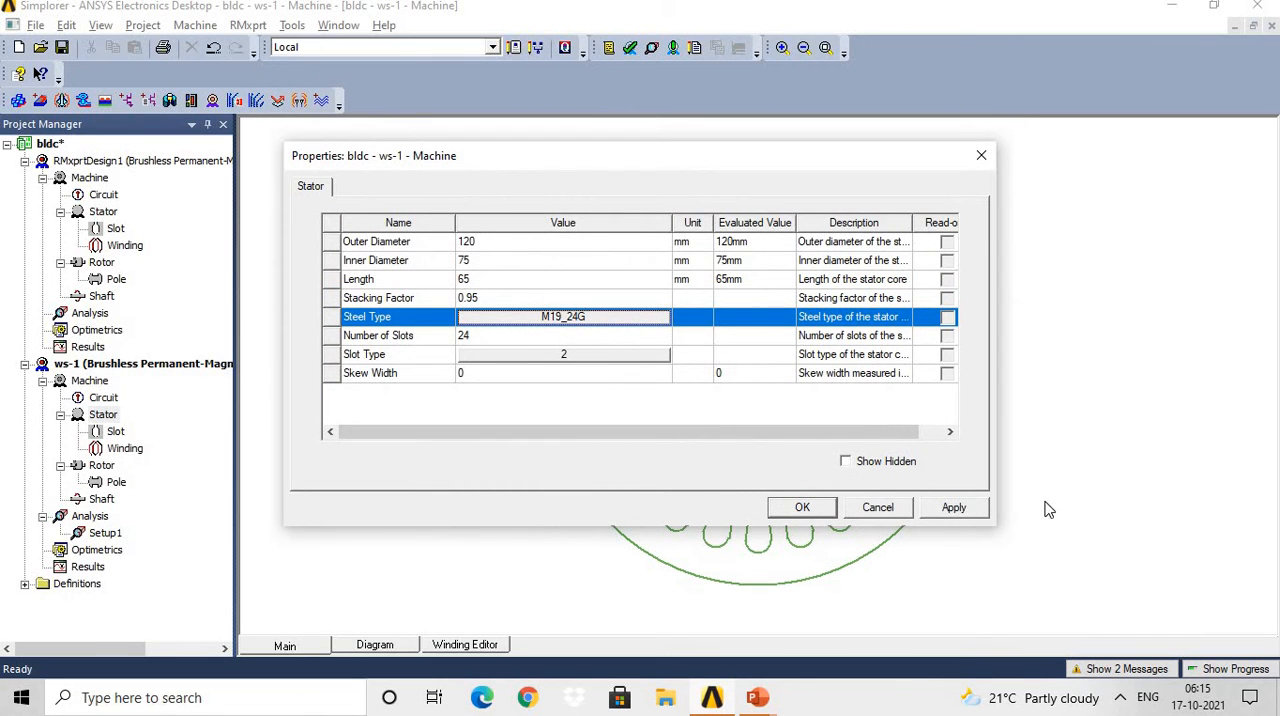
click(980, 512)
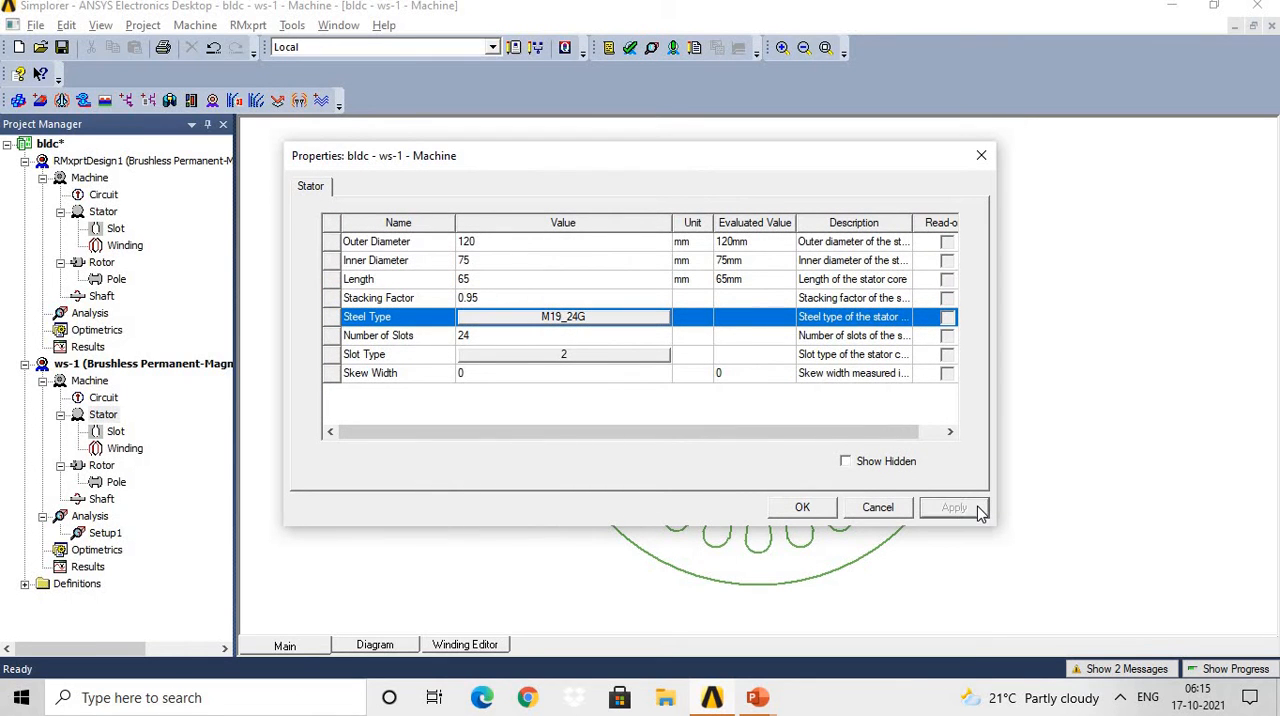
click(802, 510)
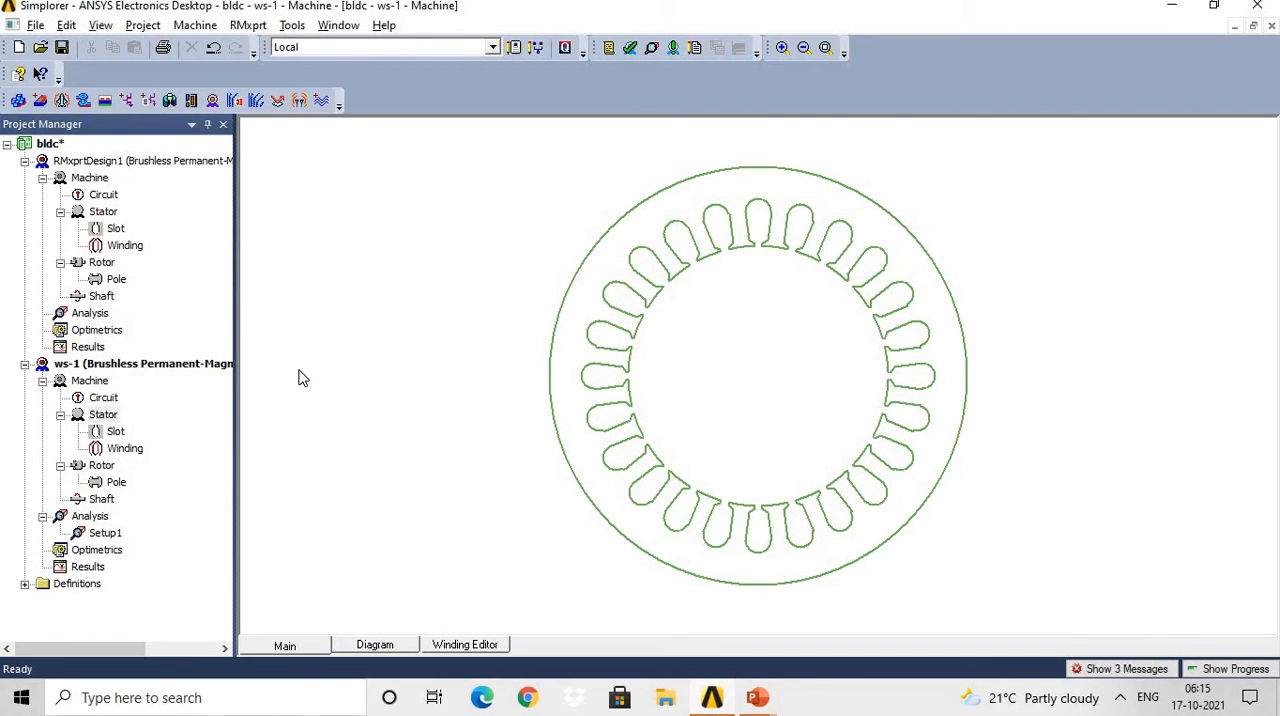
Open the ws-1 stator slot properties, review the Hs0 and Hs1 dimensions and the available length units, and close them.
double_click(115, 432)
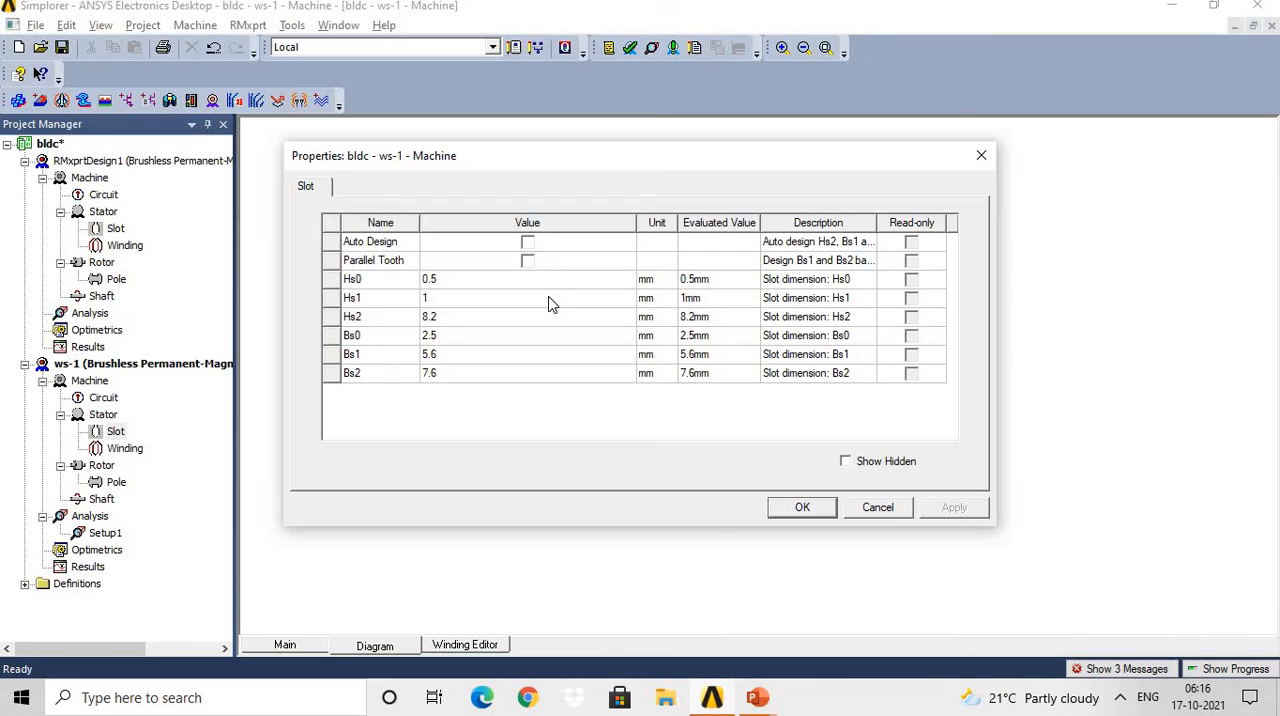
click(391, 286)
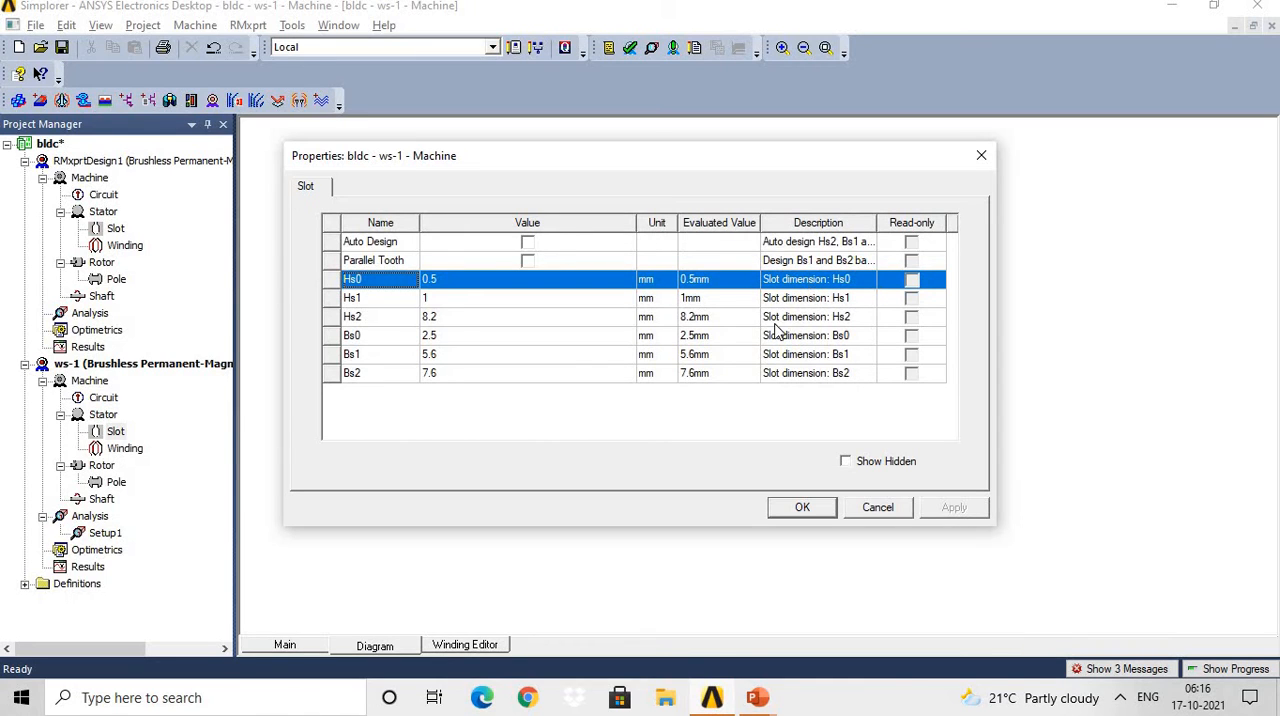
click(668, 280)
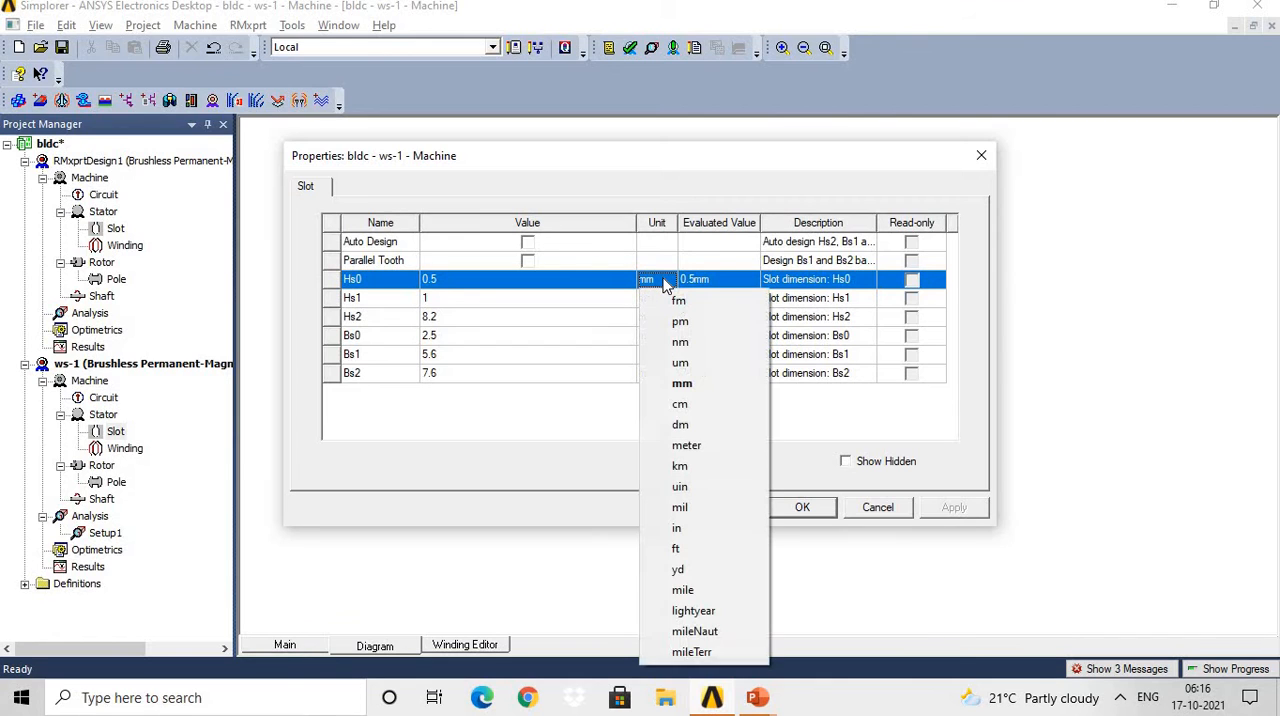
click(535, 303)
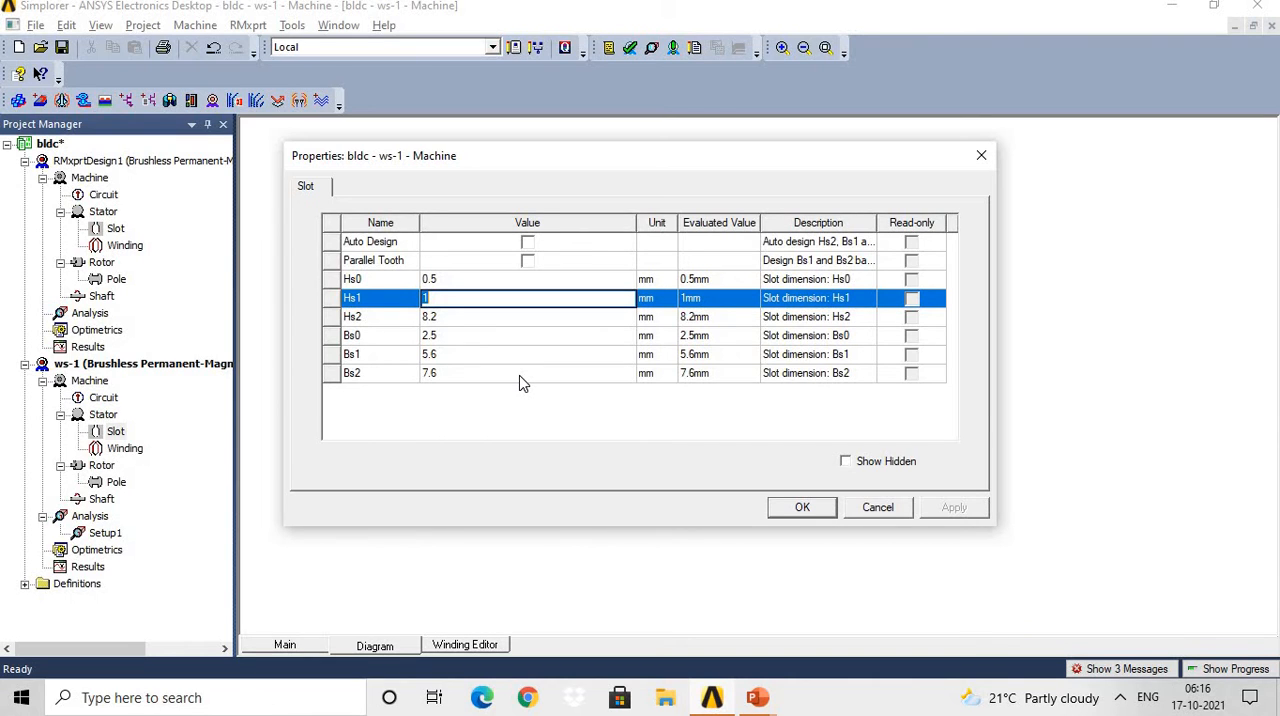
click(818, 520)
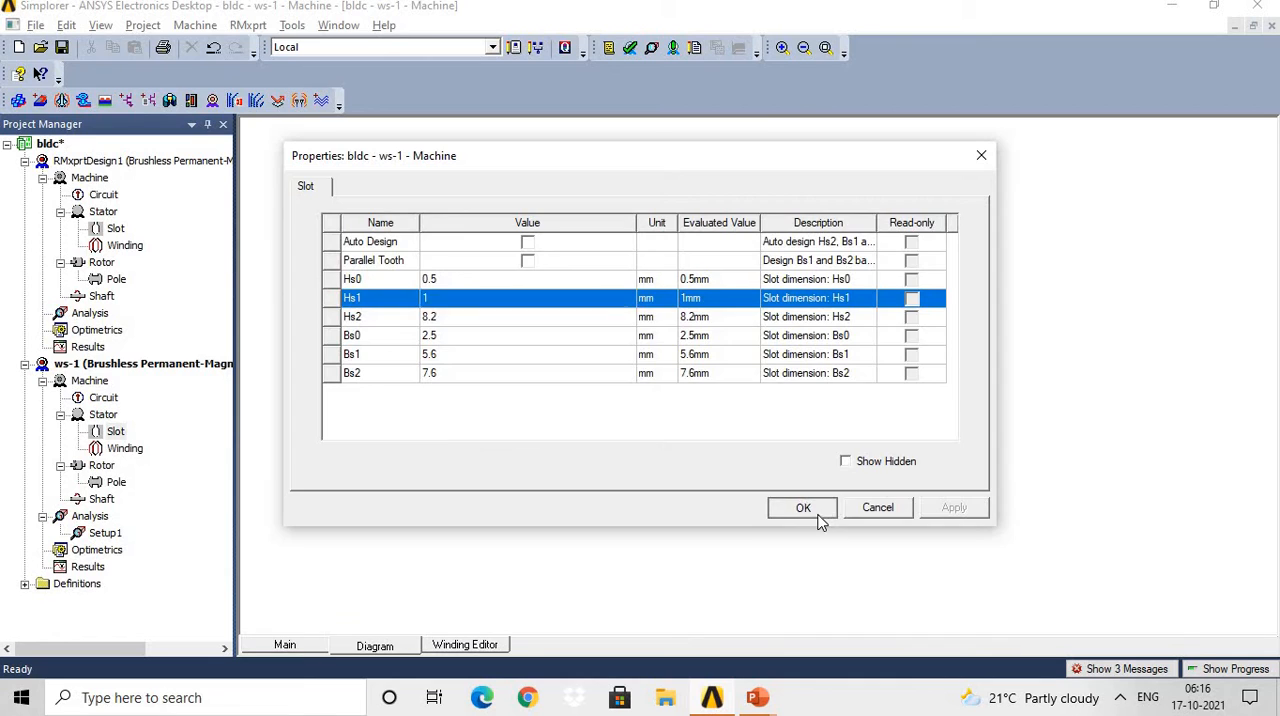
click(818, 520)
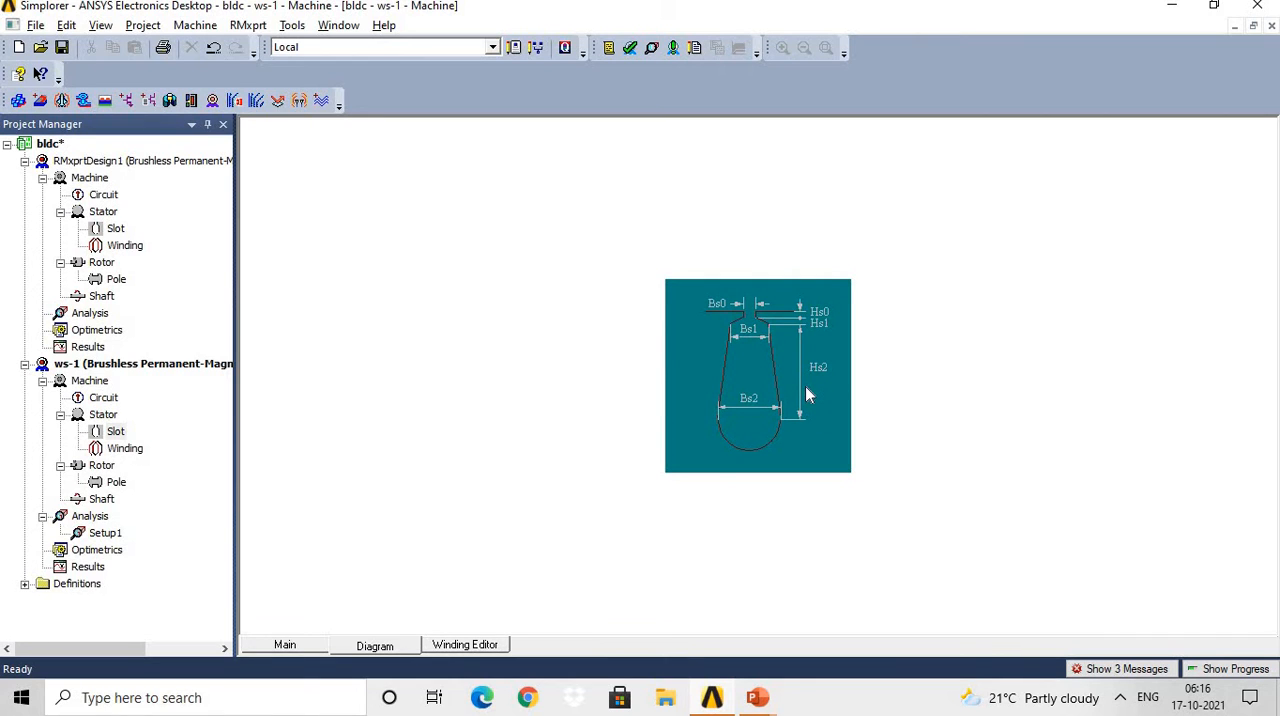
Open the ws-1 stator winding properties and set the winding type to Whole Coiled.
double_click(125, 449)
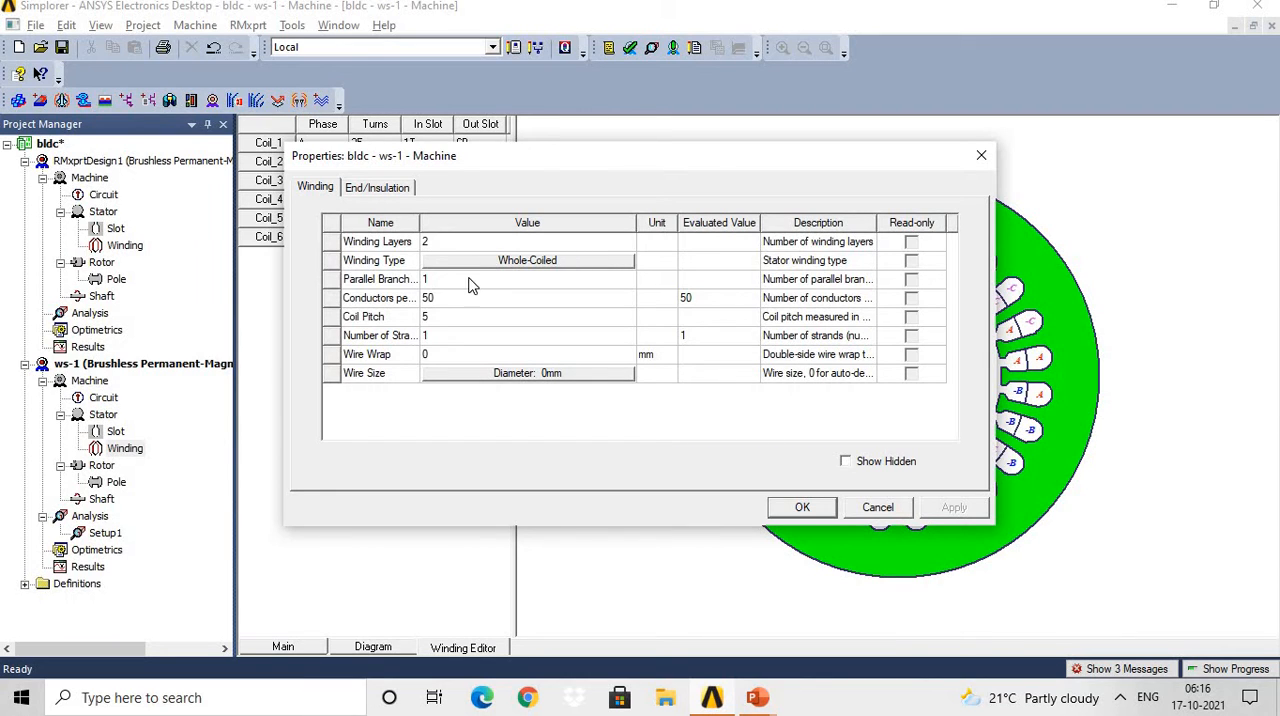
click(507, 262)
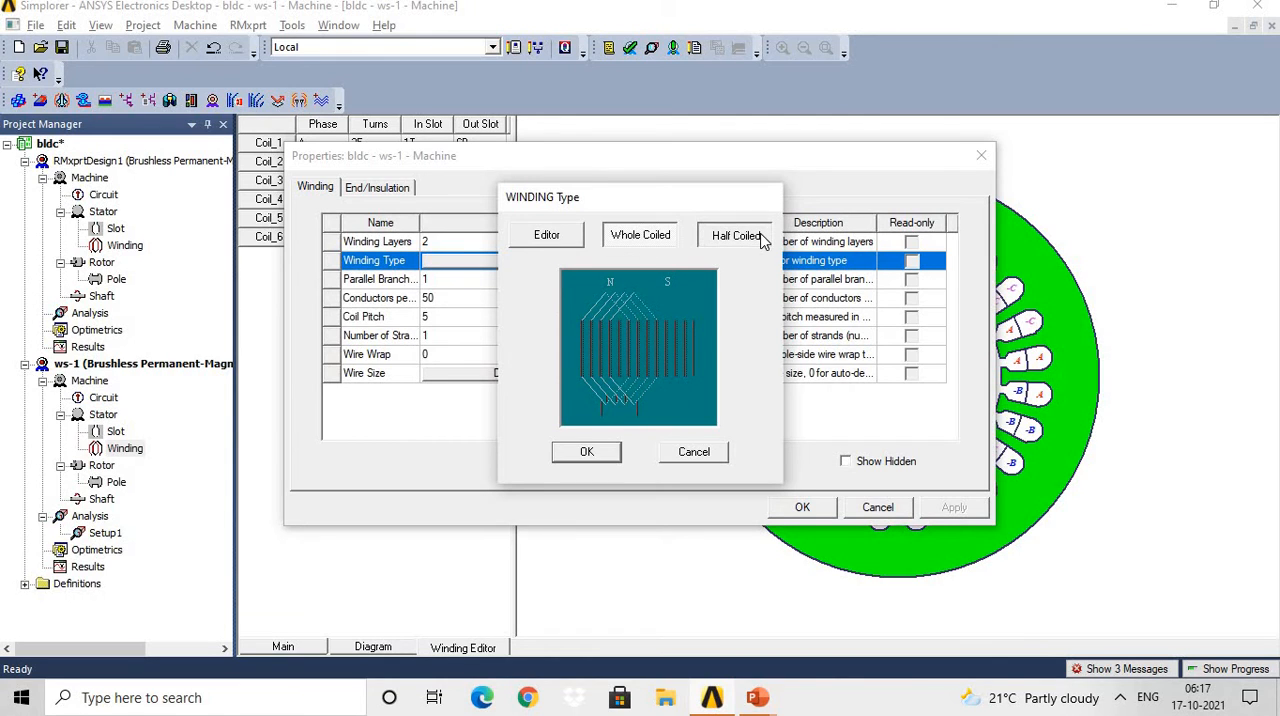
click(655, 236)
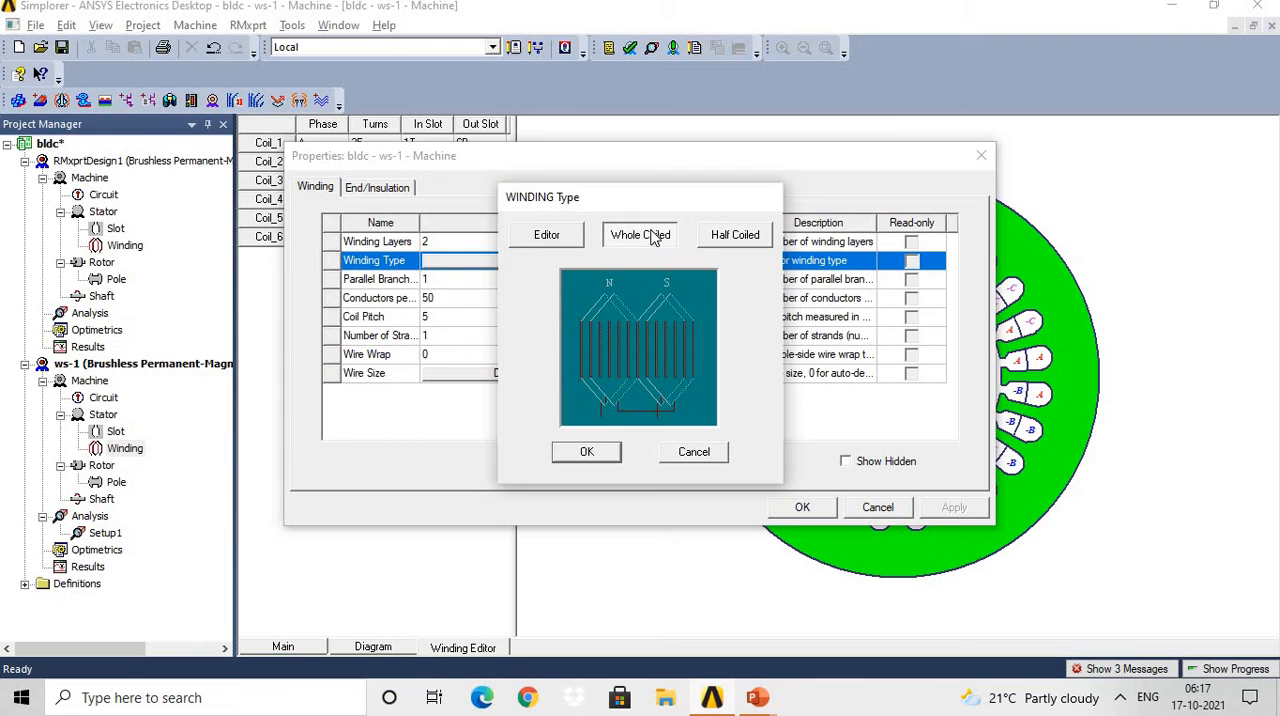
click(600, 452)
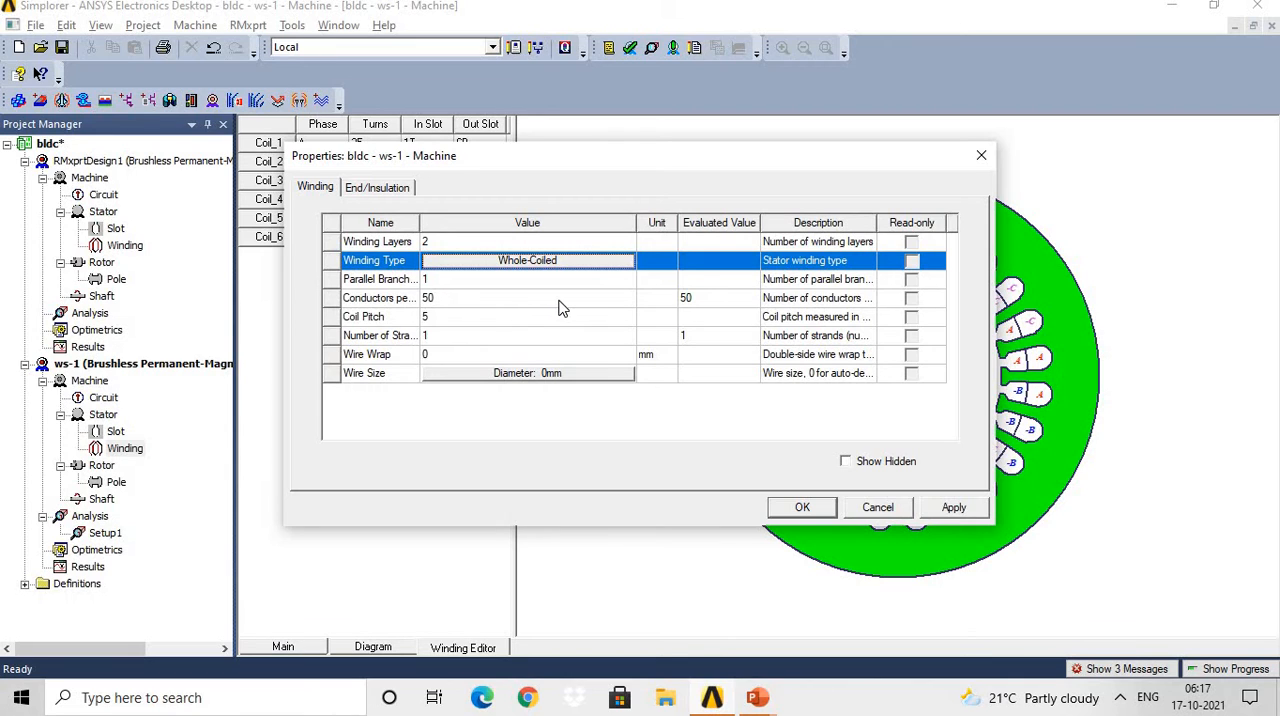
Browse the wire gauge table, accept the AUTO gauge with a wire diameter of 0 mm and apply the winding properties.
click(575, 380)
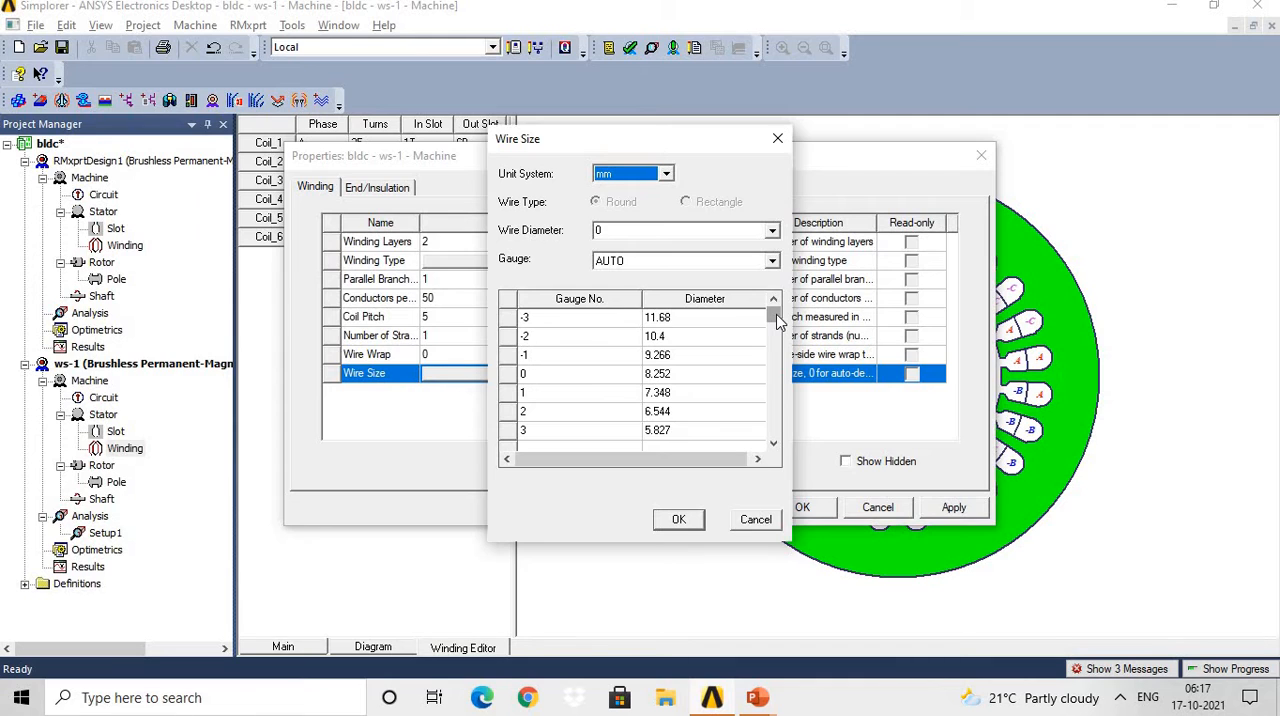
drag(778, 318, 783, 428)
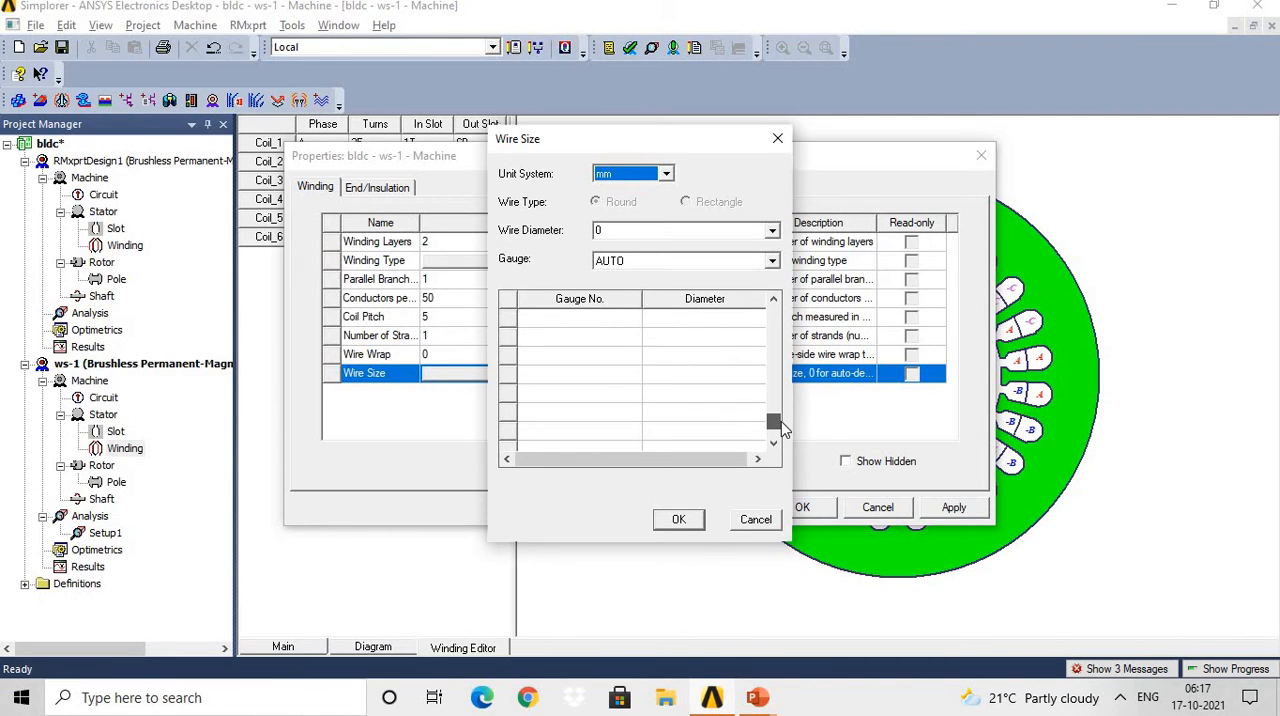
click(688, 523)
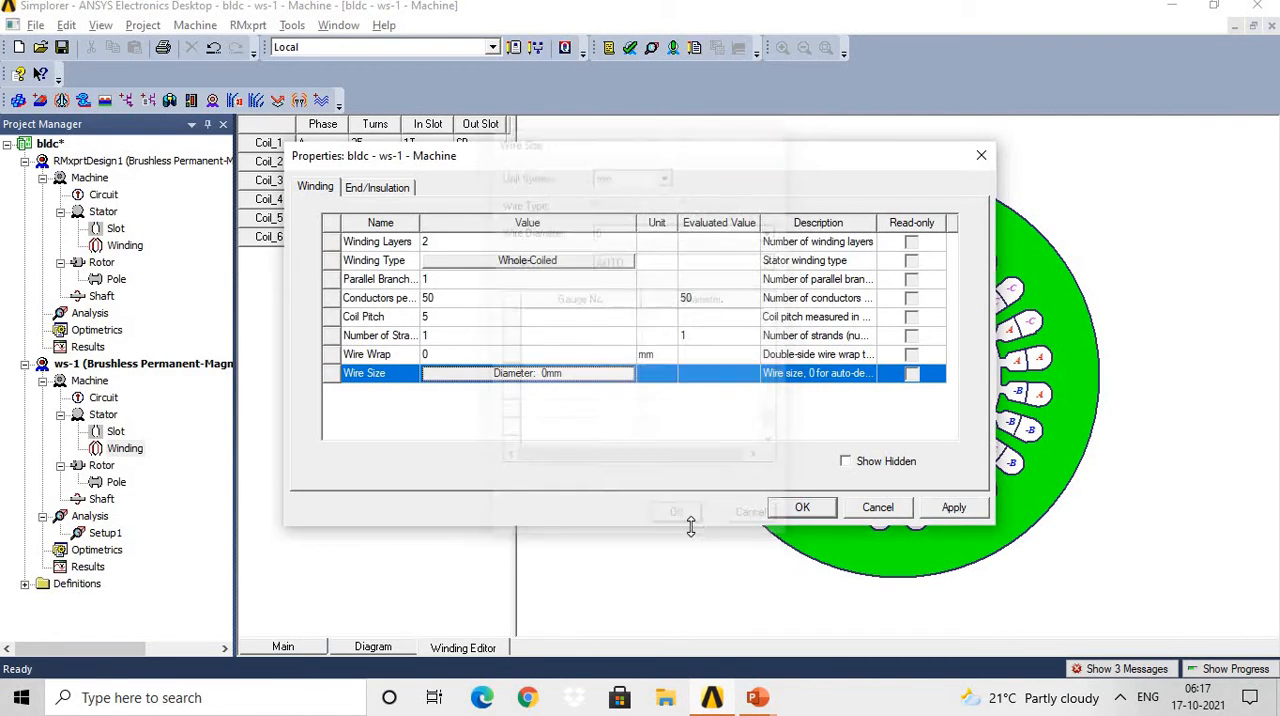
click(960, 510)
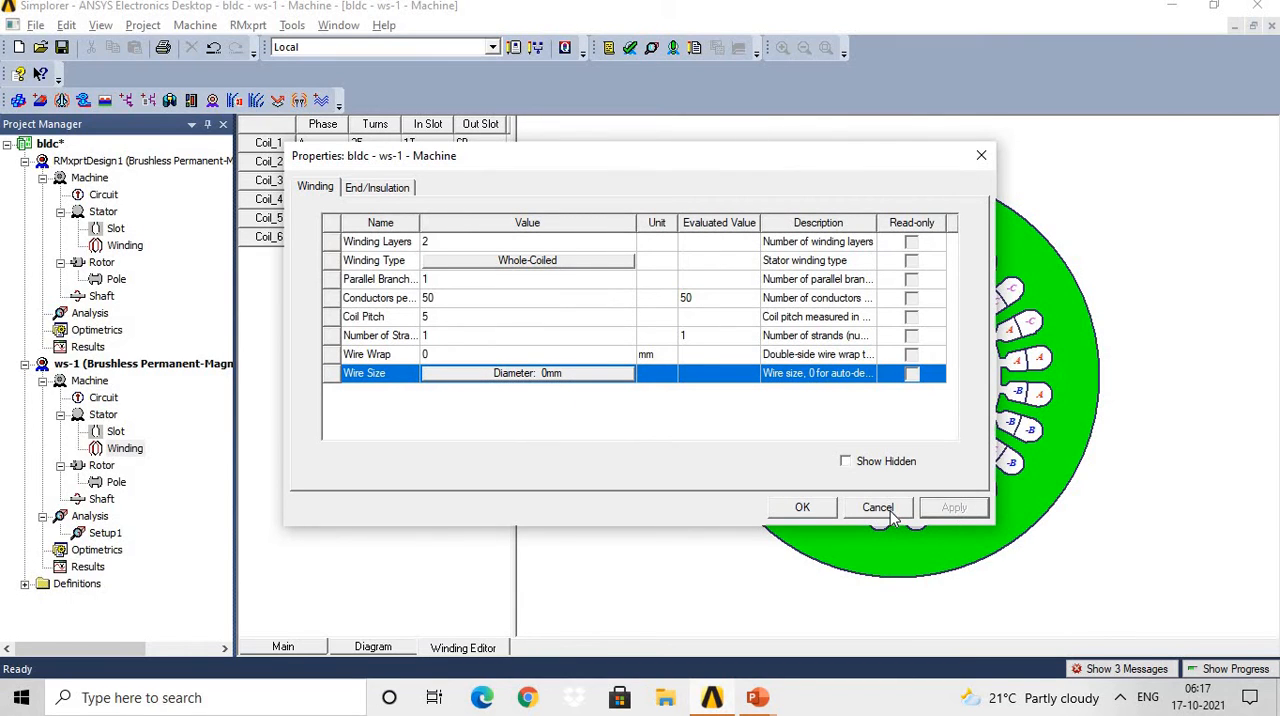
click(808, 516)
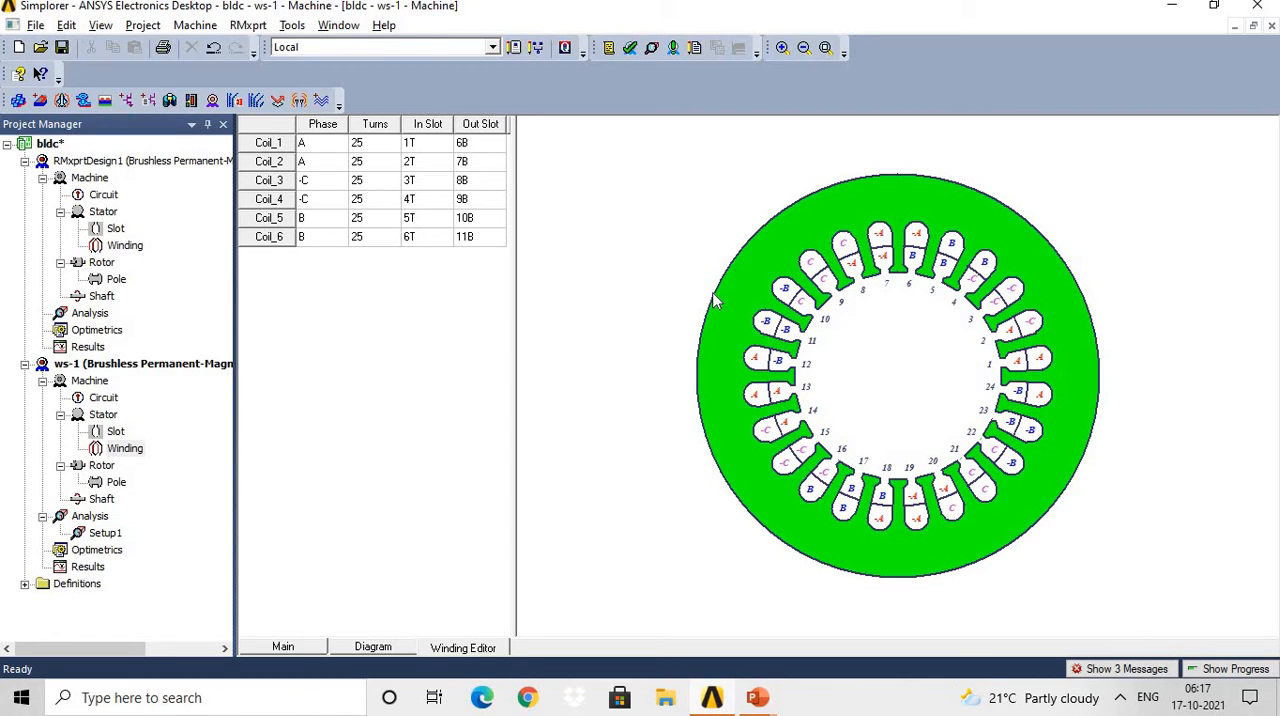
Open the ws-1 rotor properties, review the outer diameter's length units and assign M19_24G as the rotor's steel type.
click(96, 469)
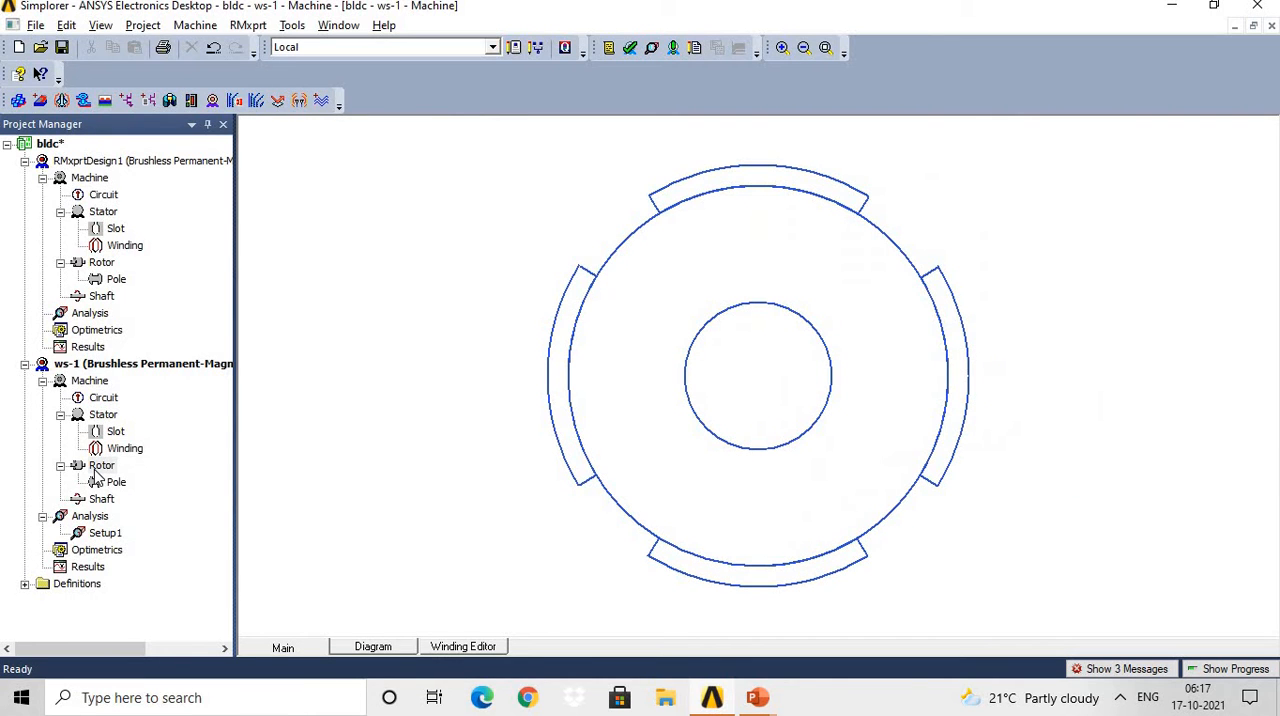
double_click(97, 469)
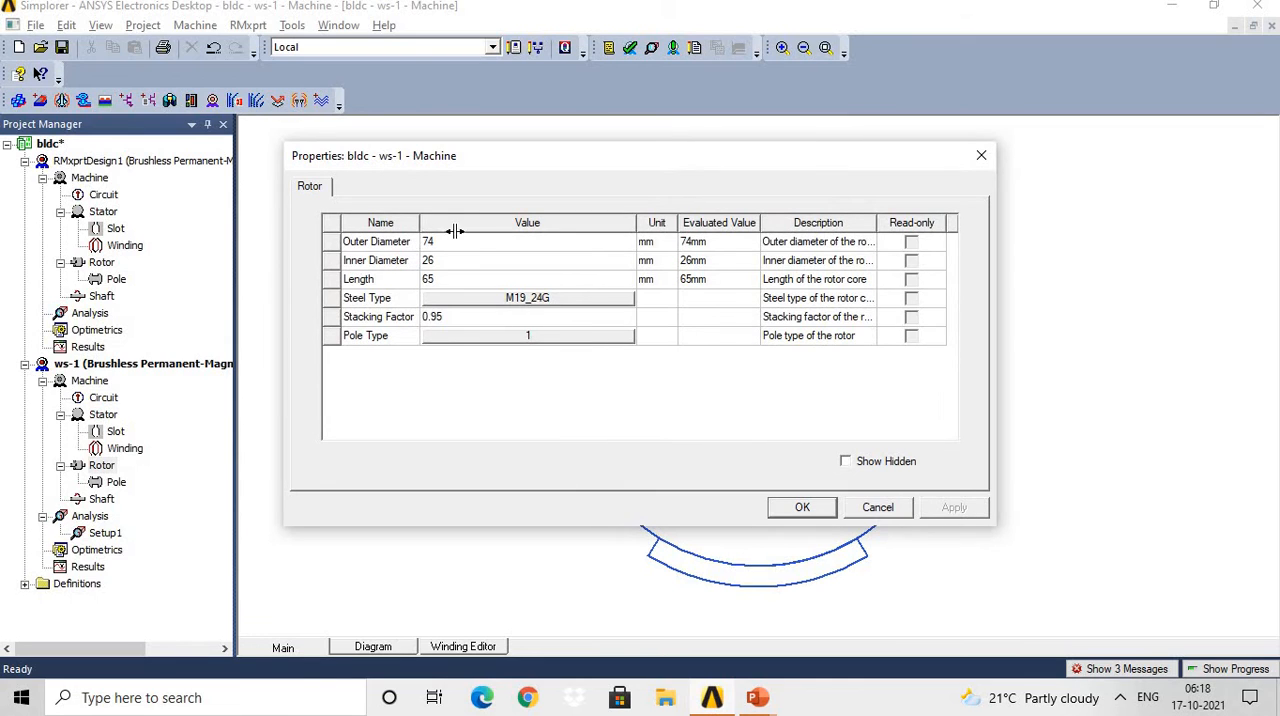
drag(454, 231, 486, 240)
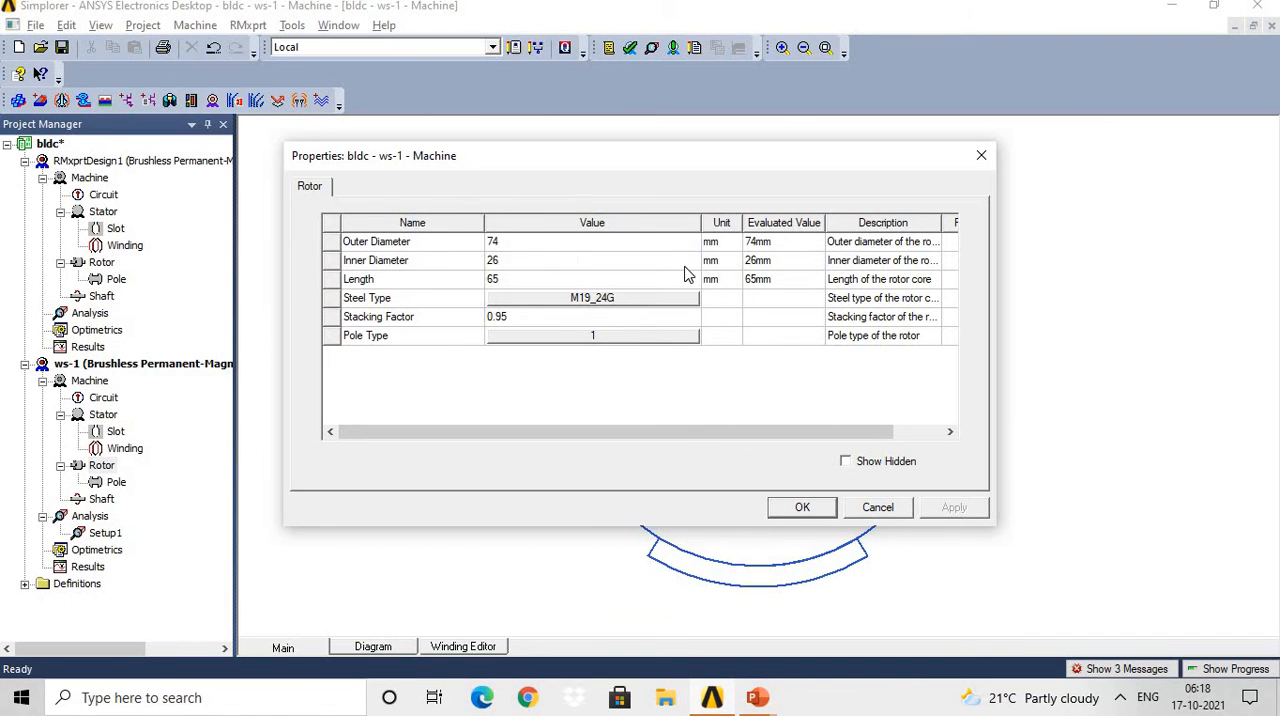
click(734, 245)
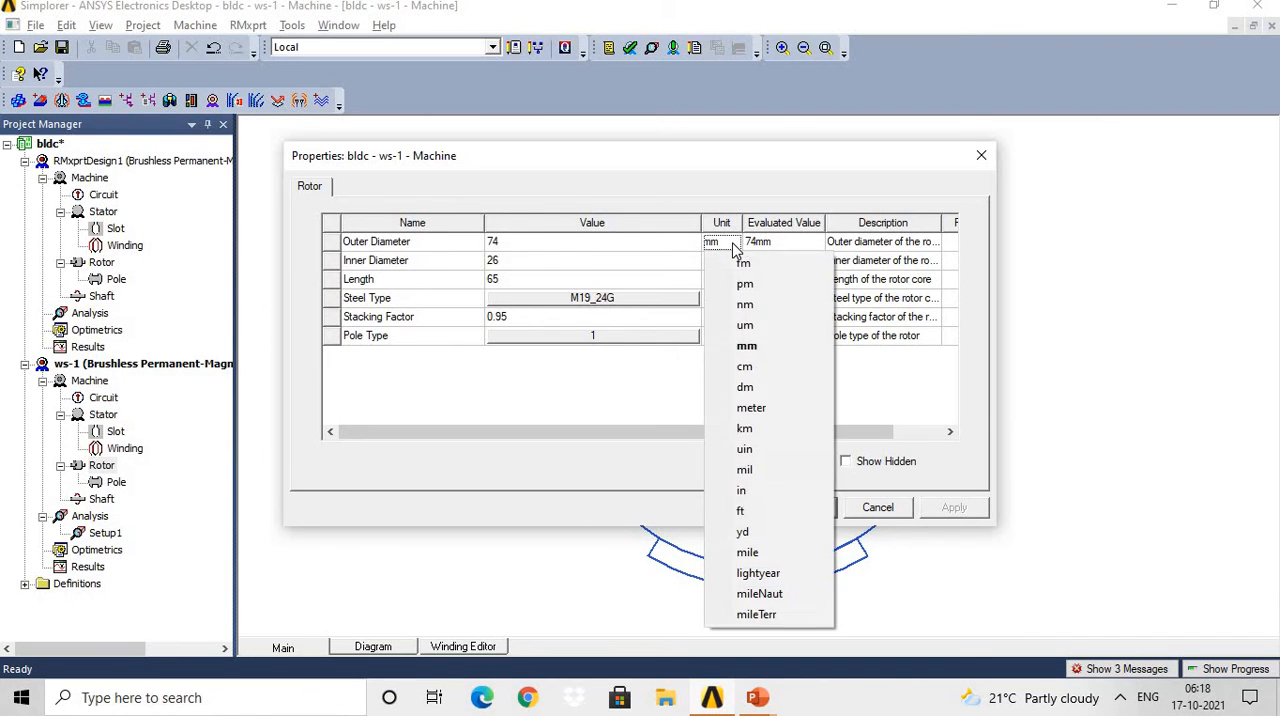
click(811, 186)
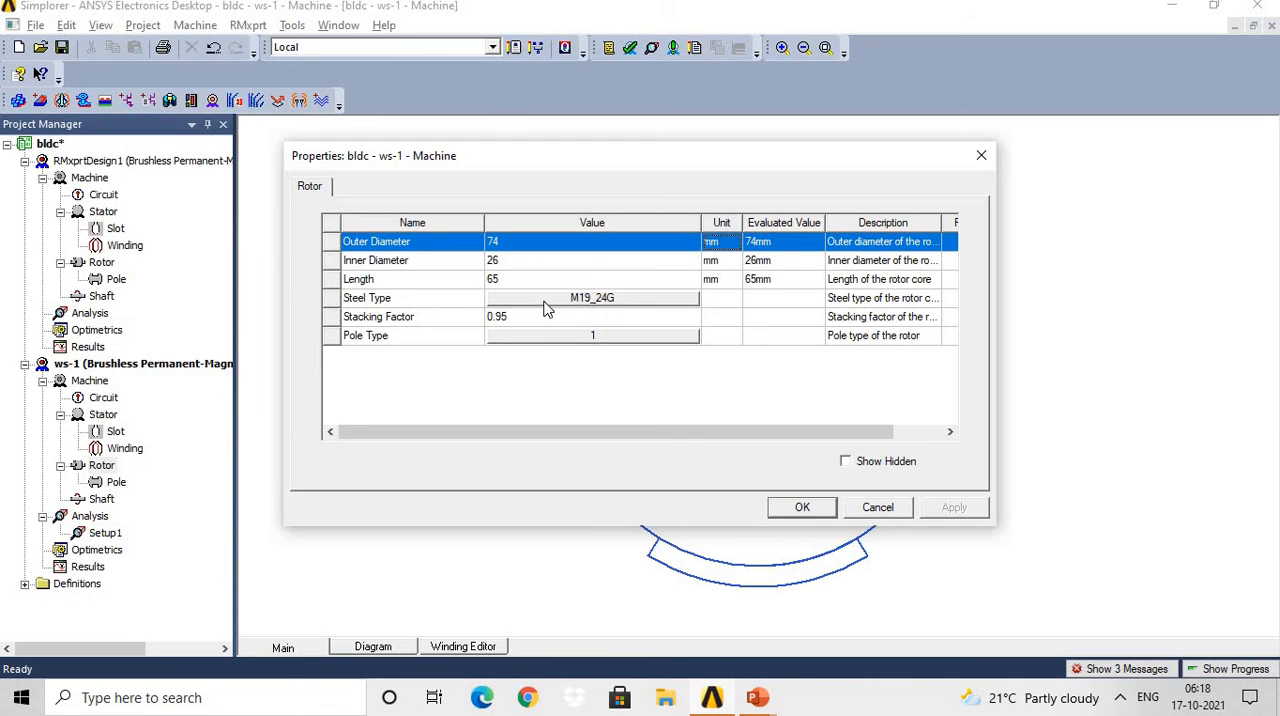
click(600, 300)
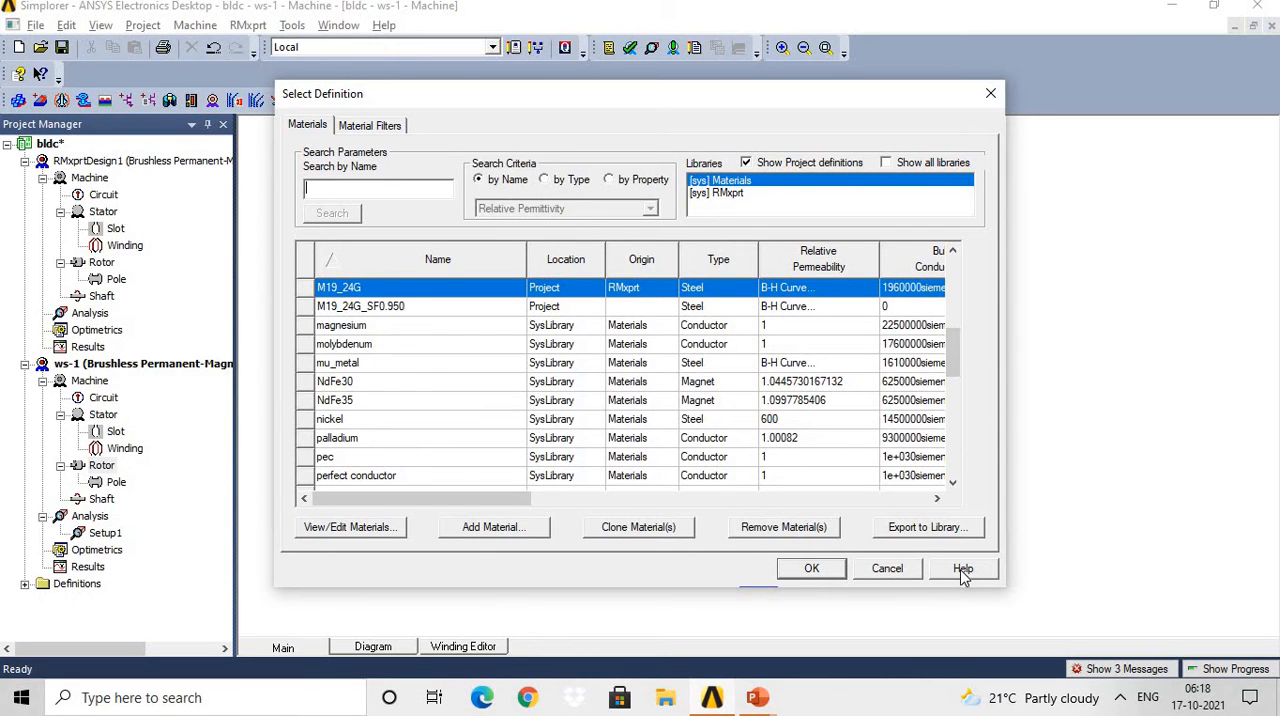
click(814, 569)
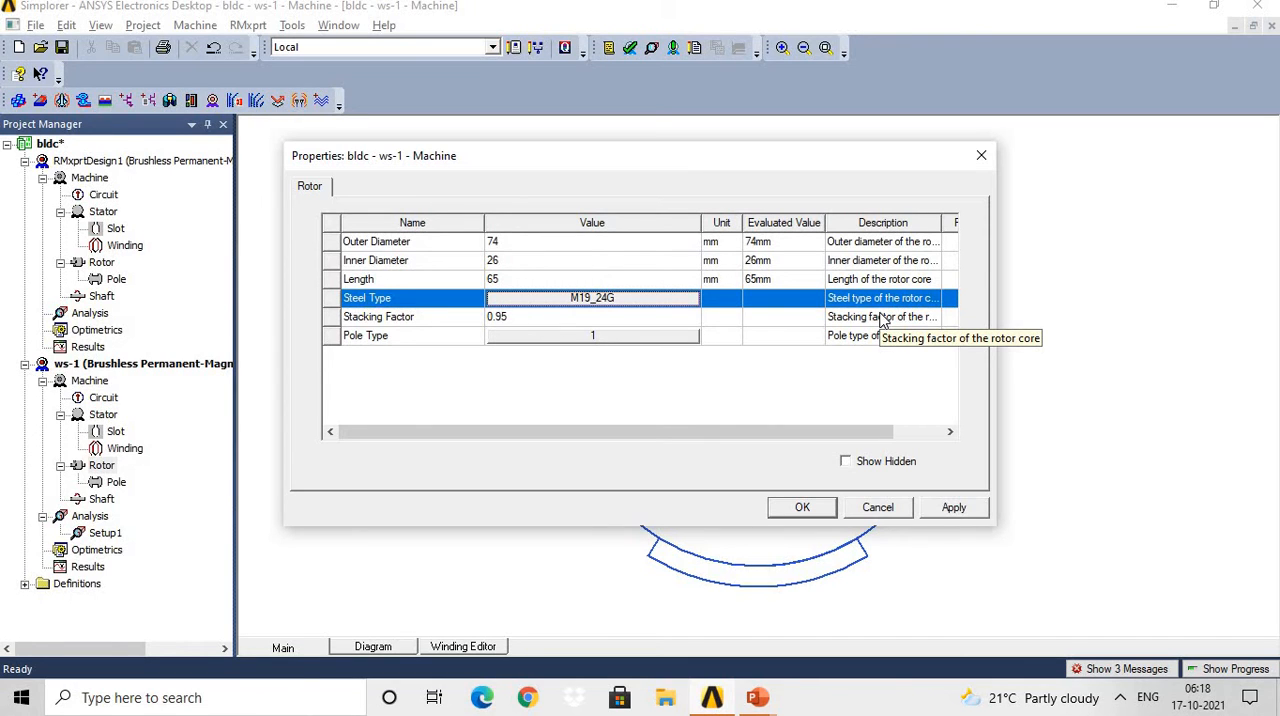
Preview the alternative rotor pole types, select pole type 1 and apply the rotor properties.
click(586, 338)
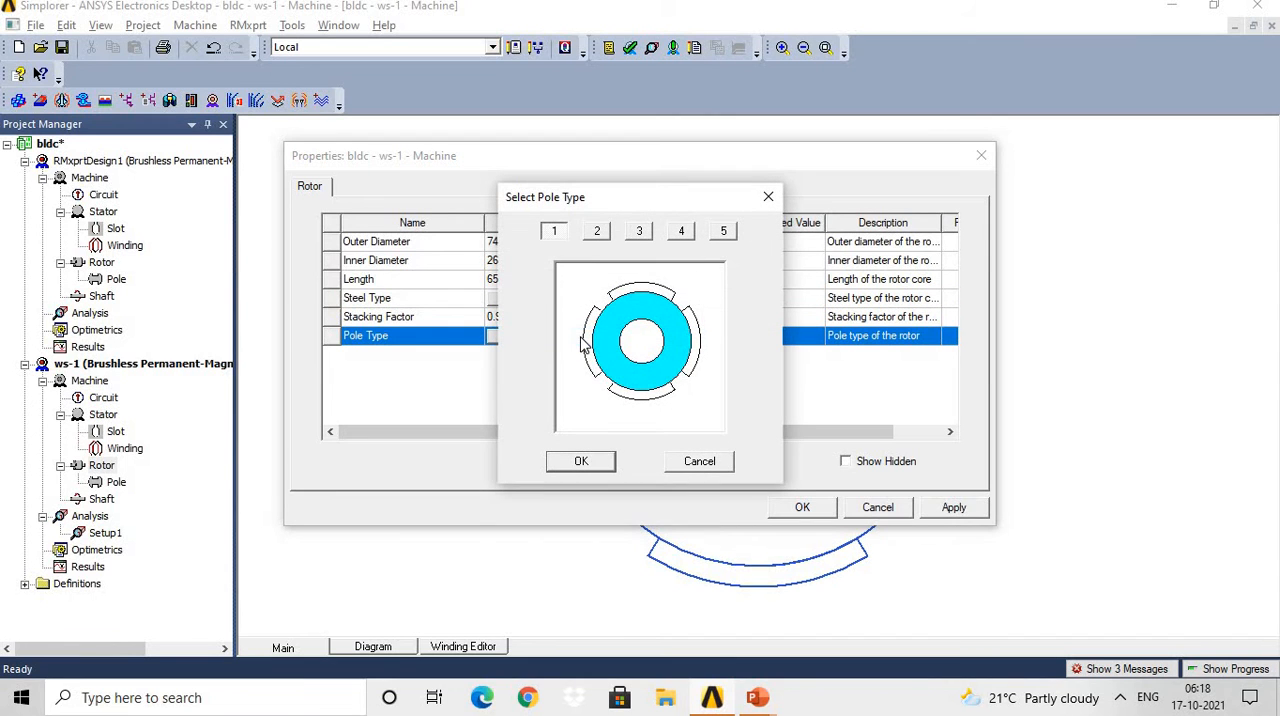
click(597, 234)
click(641, 232)
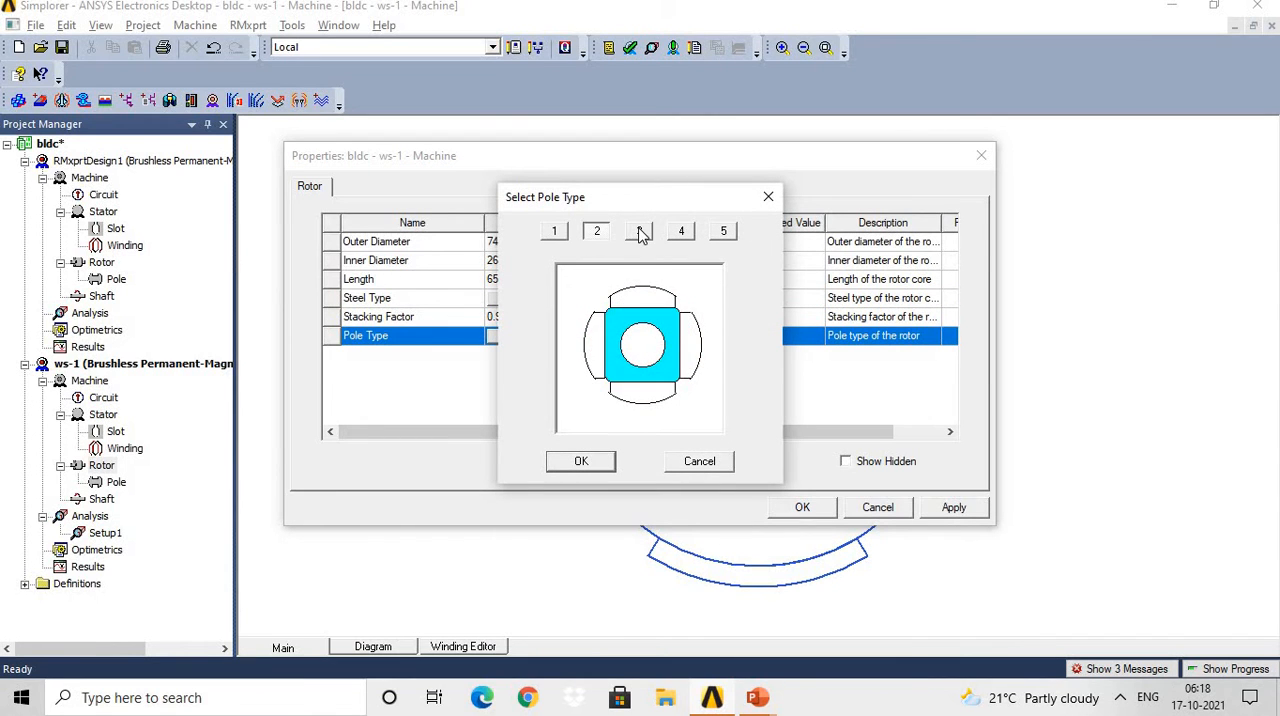
click(685, 234)
click(725, 233)
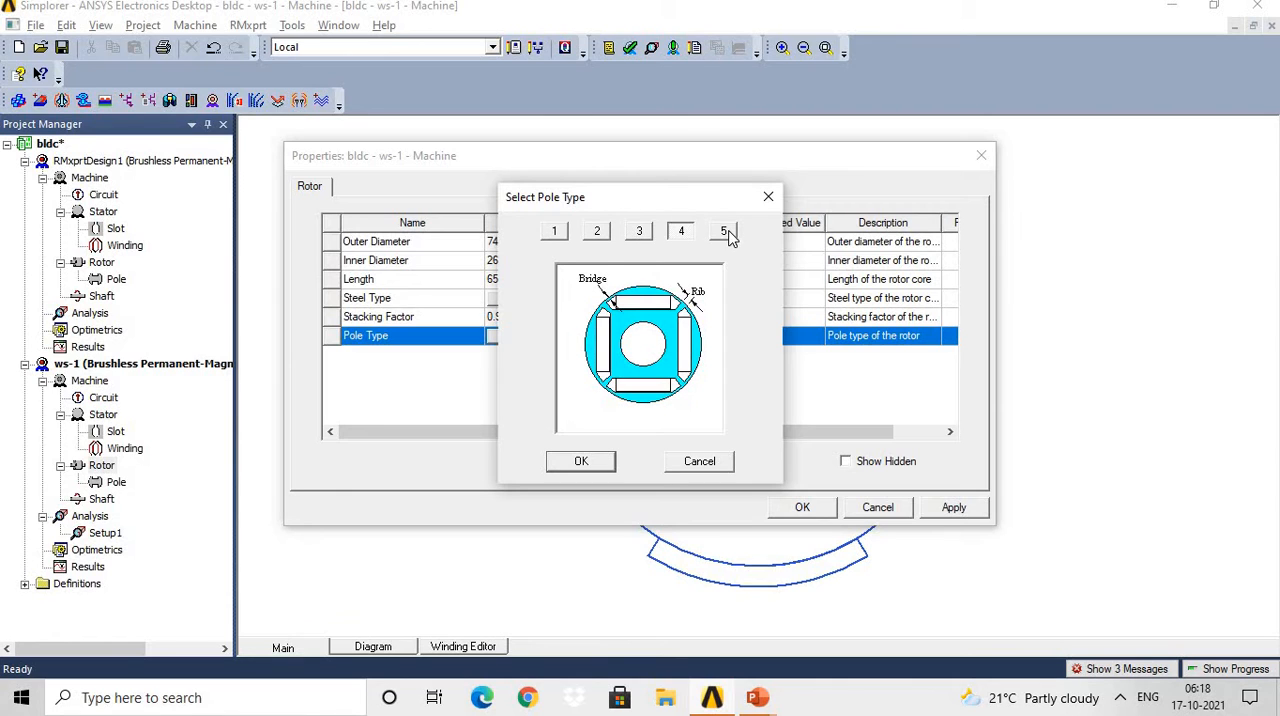
click(556, 233)
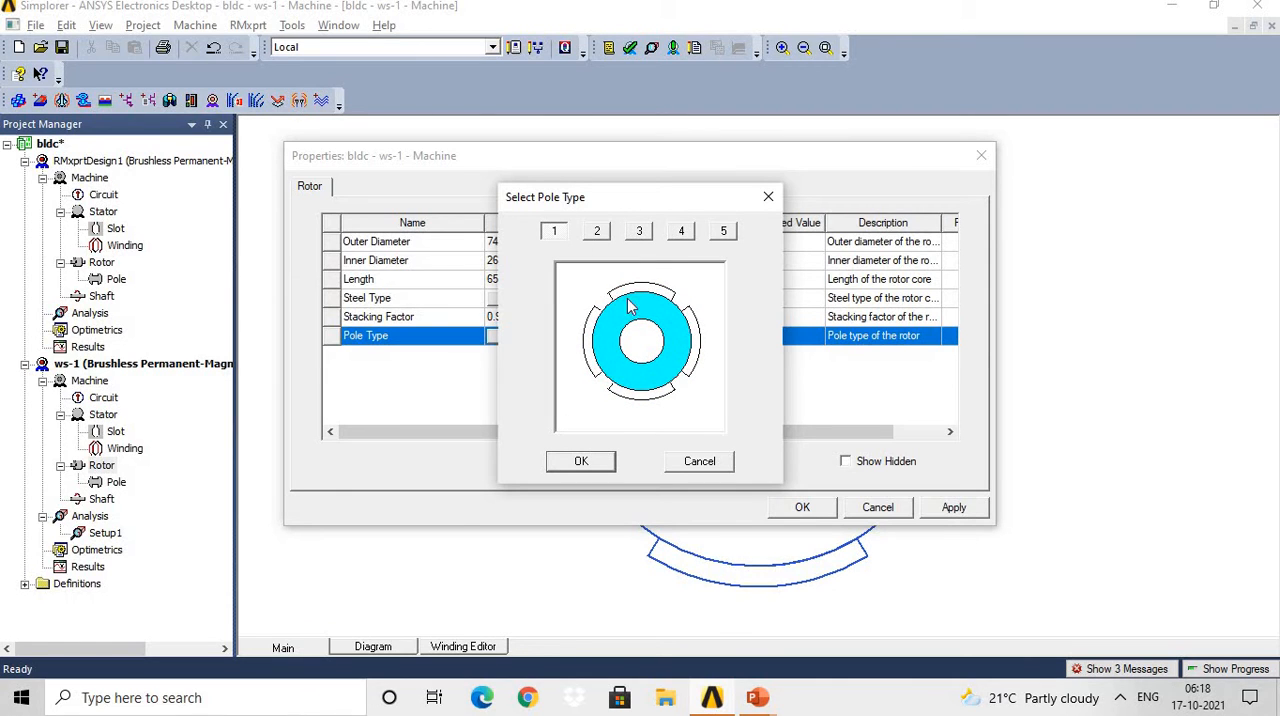
click(581, 462)
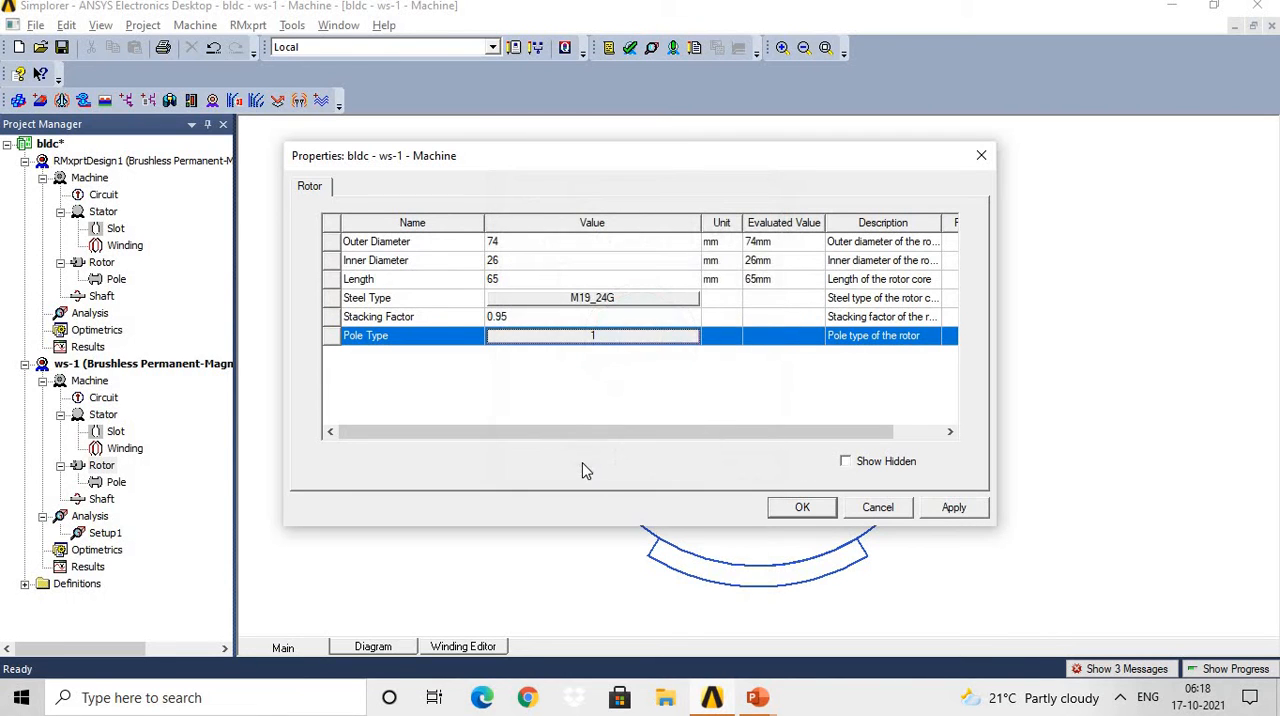
click(966, 510)
click(802, 507)
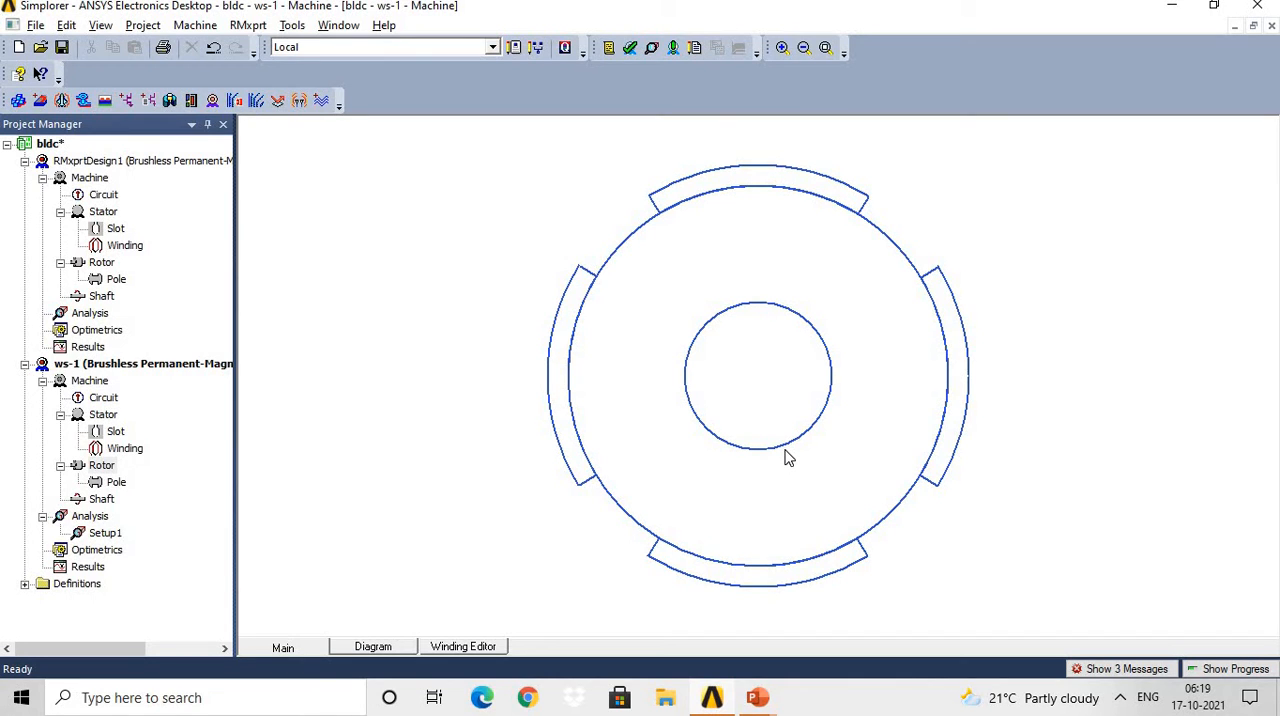
Open the ws-1 rotor pole properties, choose XG196/96 as the magnet type, review the magnet thickness and accept the properties.
double_click(115, 484)
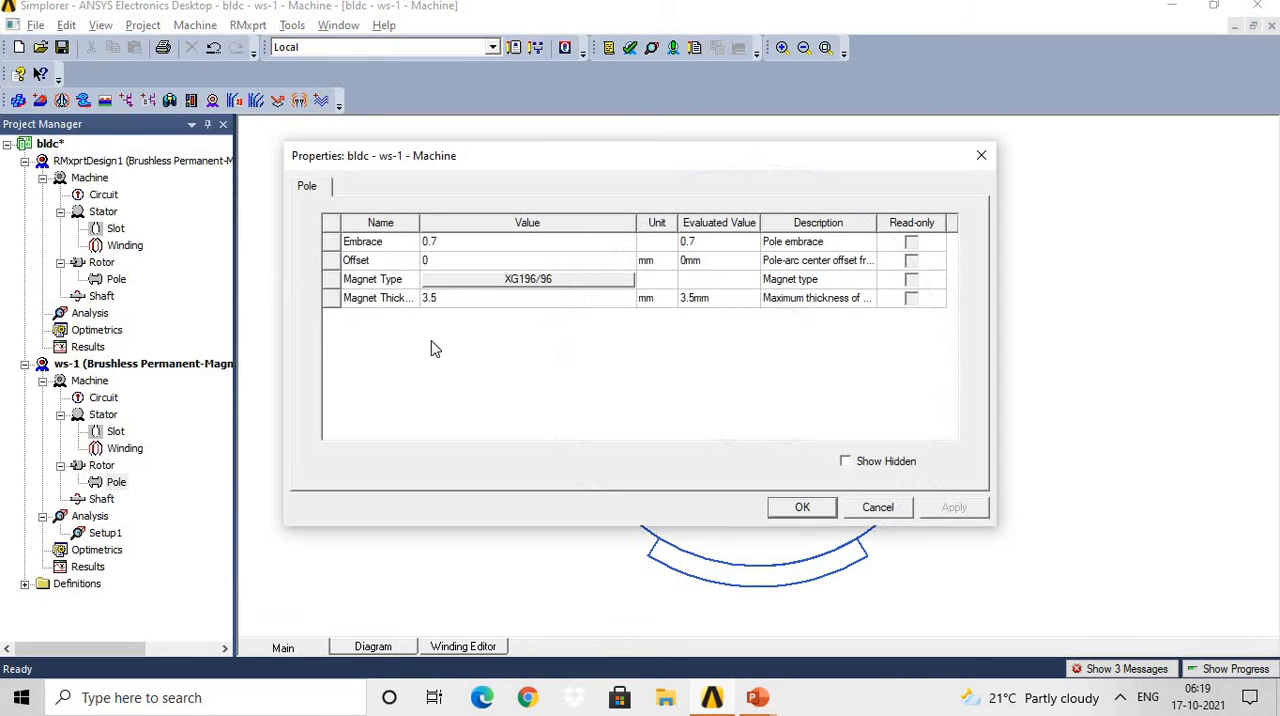
click(457, 285)
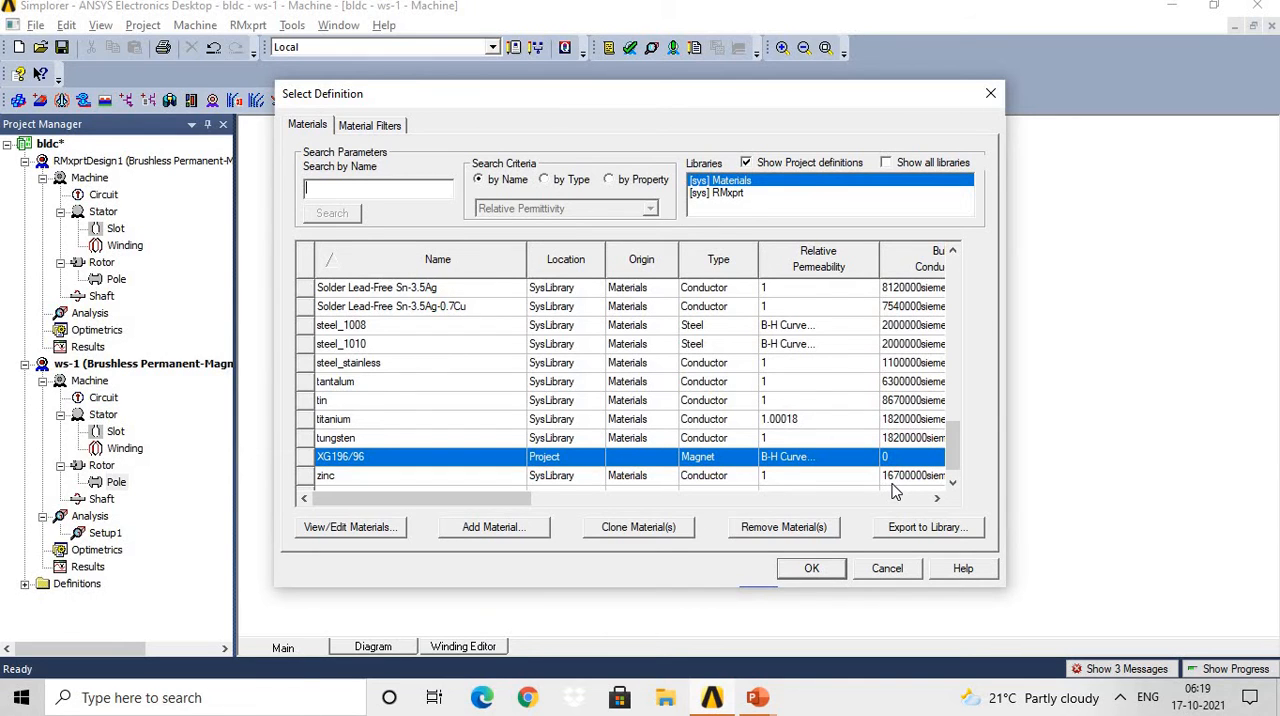
click(812, 569)
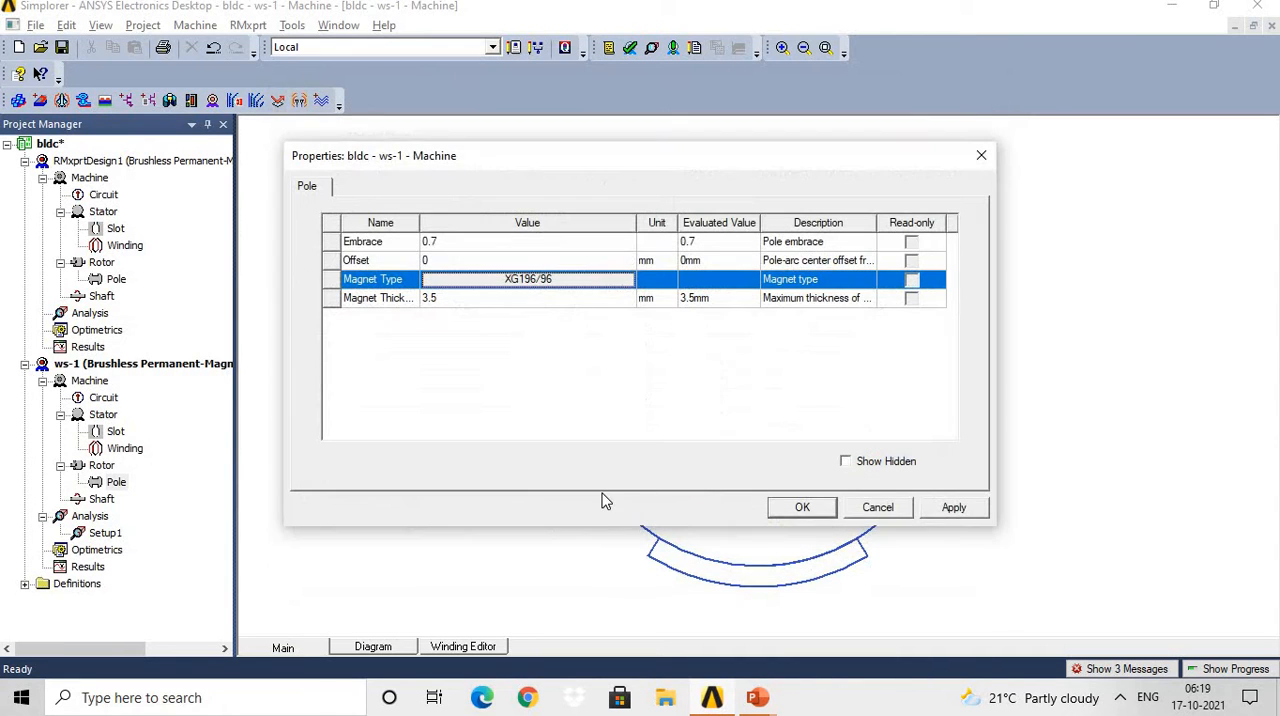
click(468, 300)
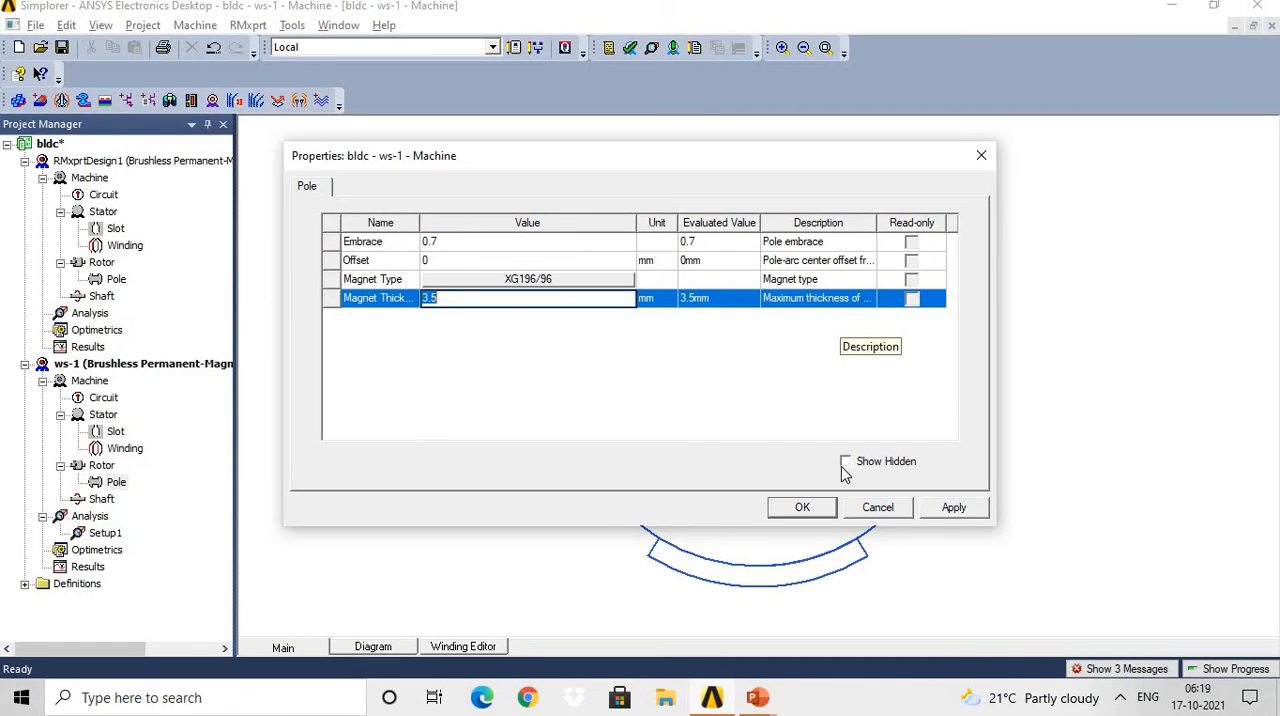
click(808, 509)
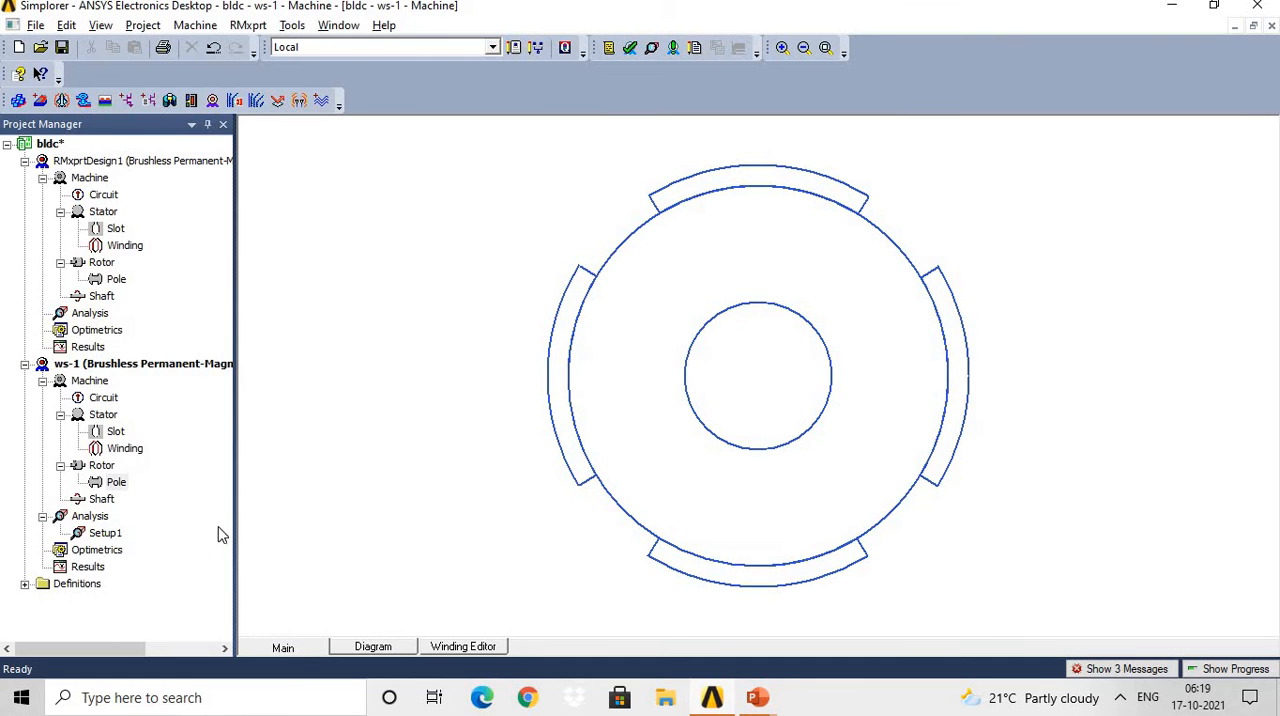
Review the ws-1 shaft's magnetic setting, close its properties and check the general design steps on the presentation slide.
double_click(101, 502)
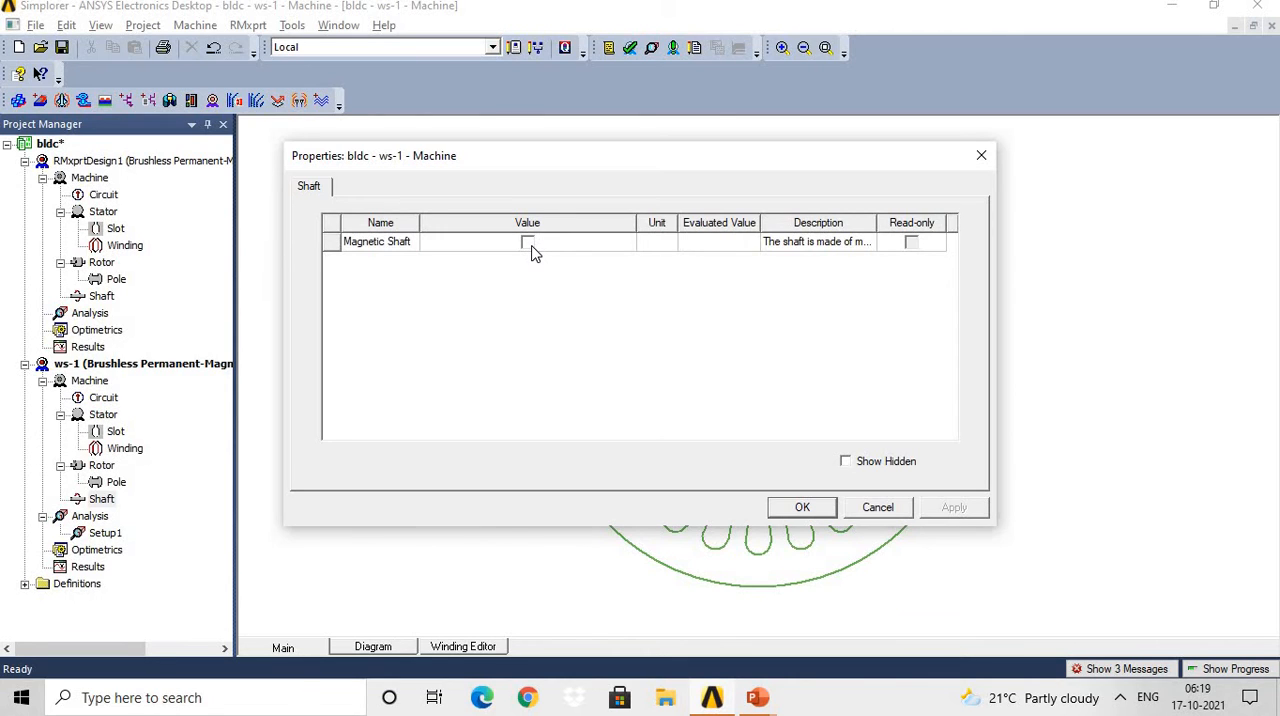
click(801, 509)
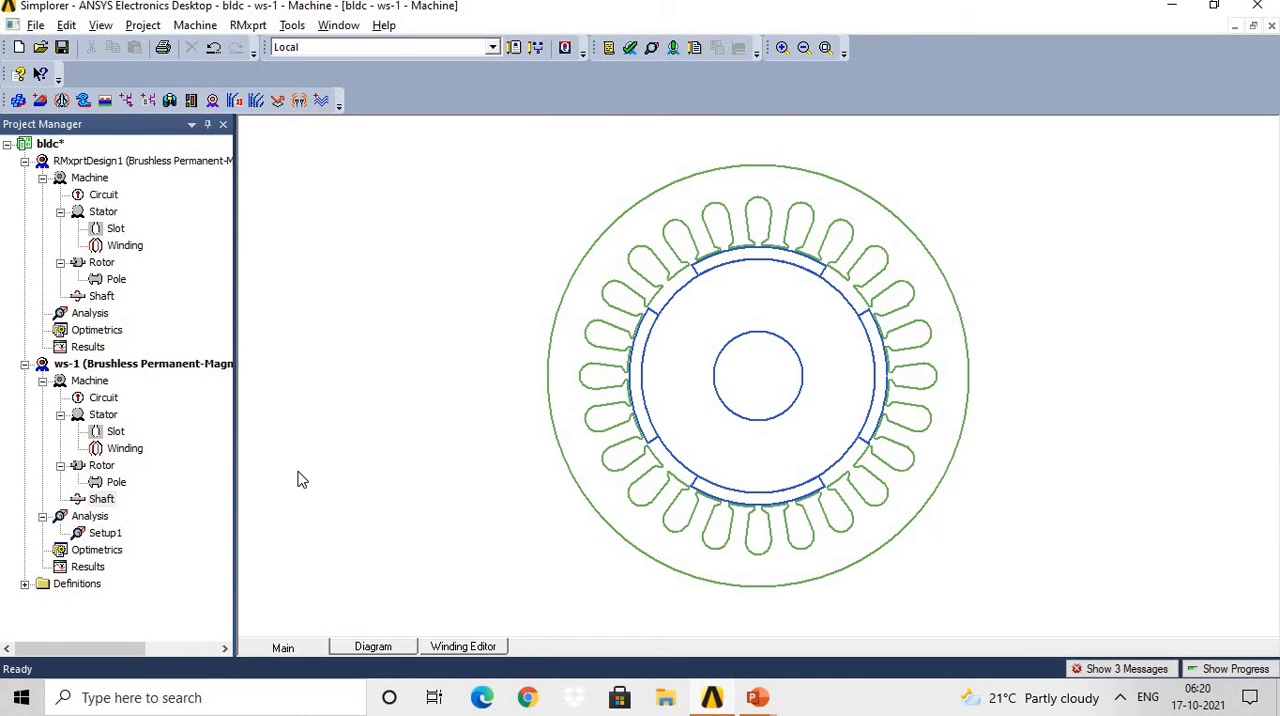
key(alt+Tab)
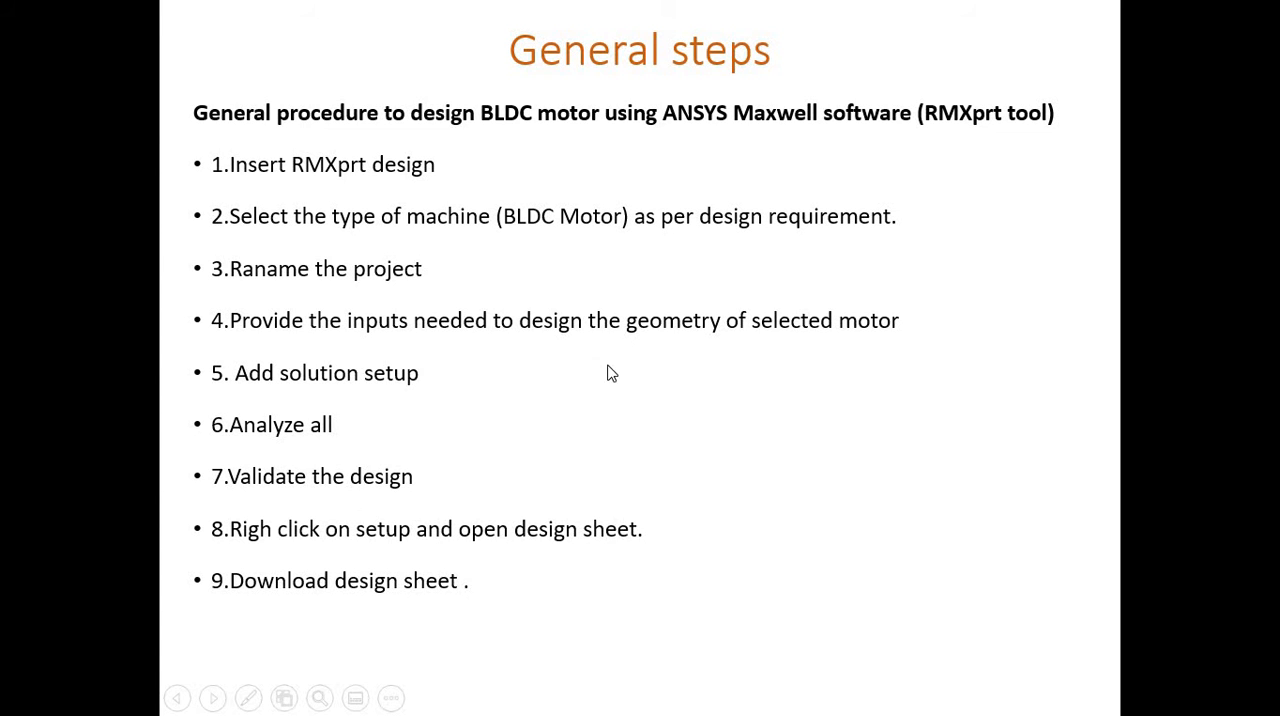
key(alt+Tab)
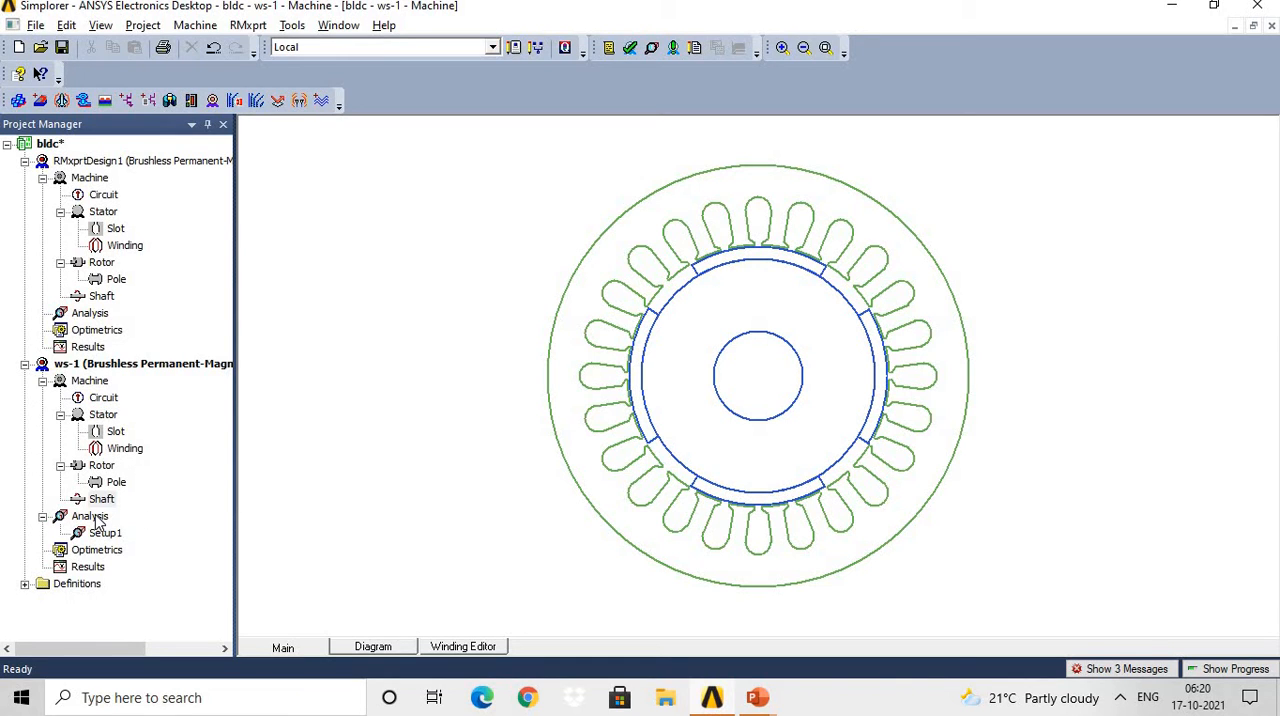
Open a new solution setup for RMxprtDesign1, examine the available load types and close it without adding the setup.
right_click(91, 314)
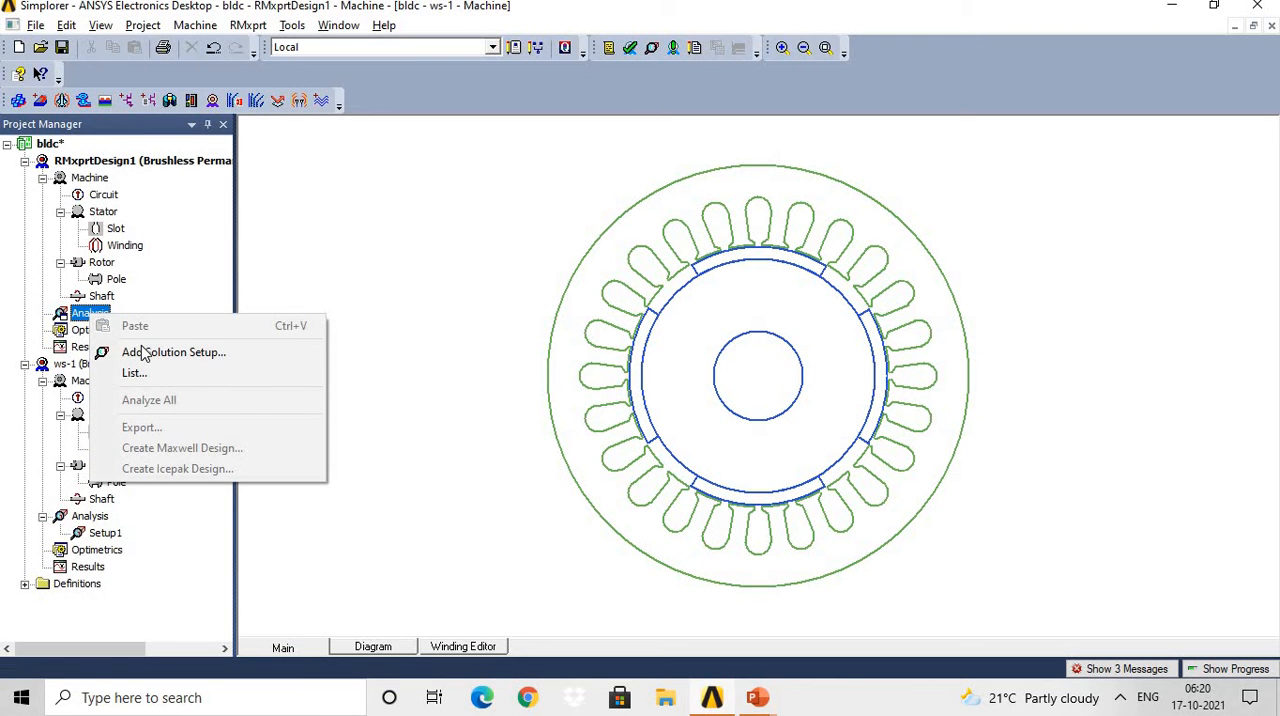
click(173, 352)
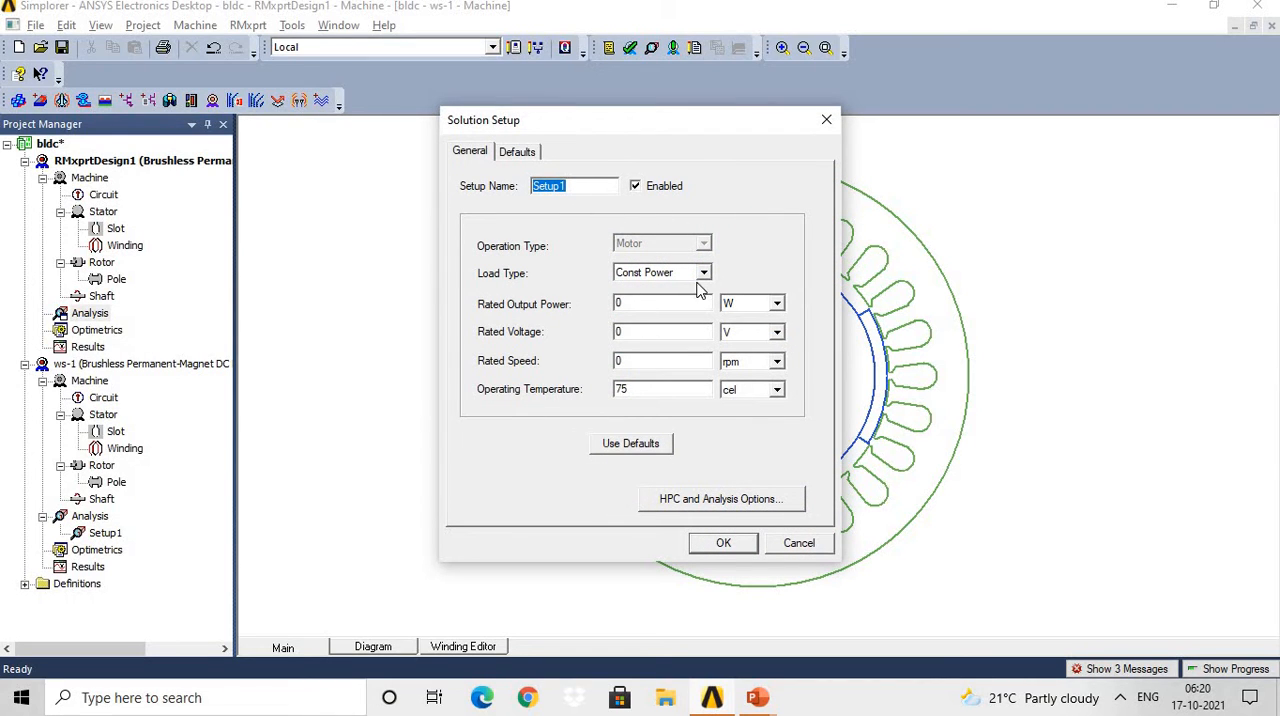
click(487, 150)
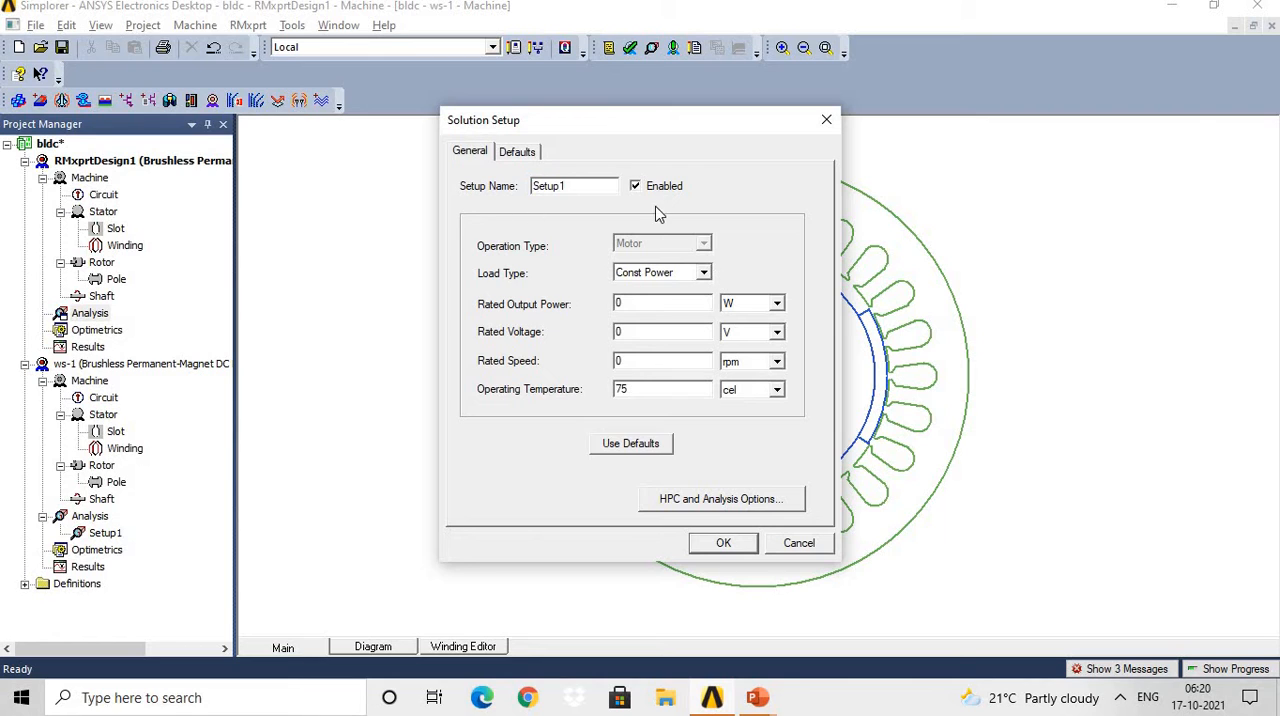
click(704, 273)
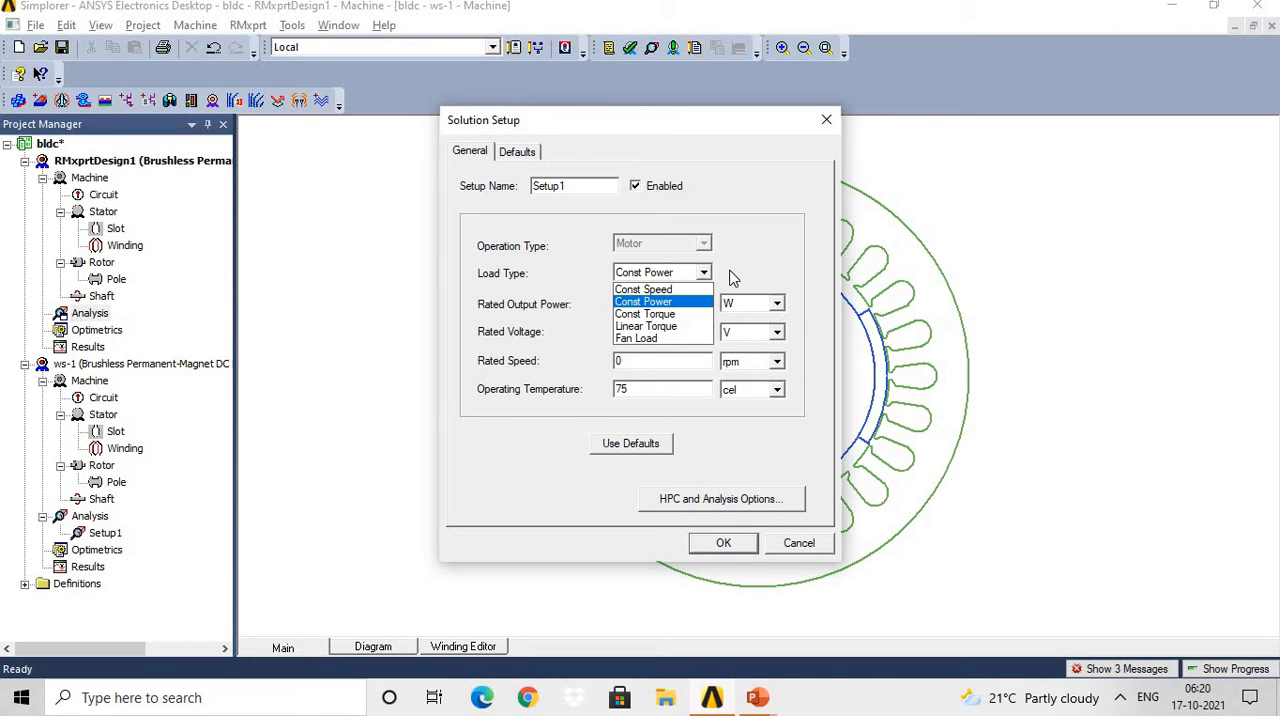
click(733, 278)
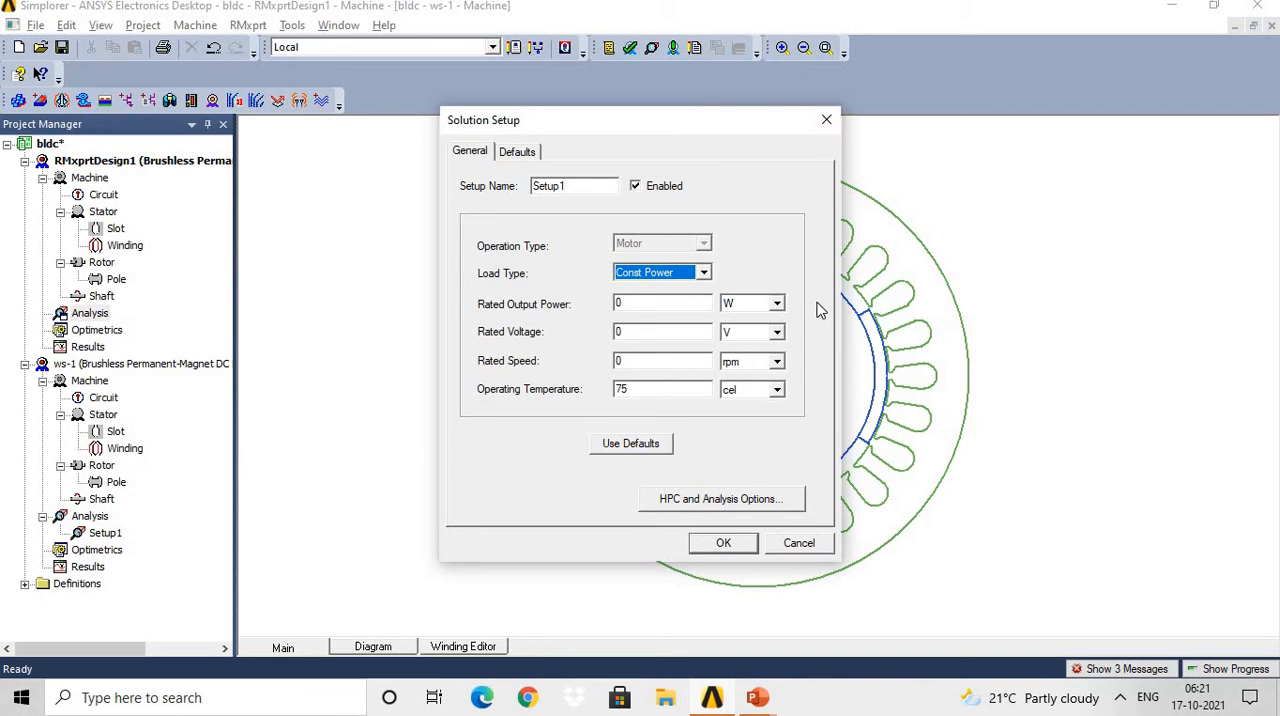
click(830, 118)
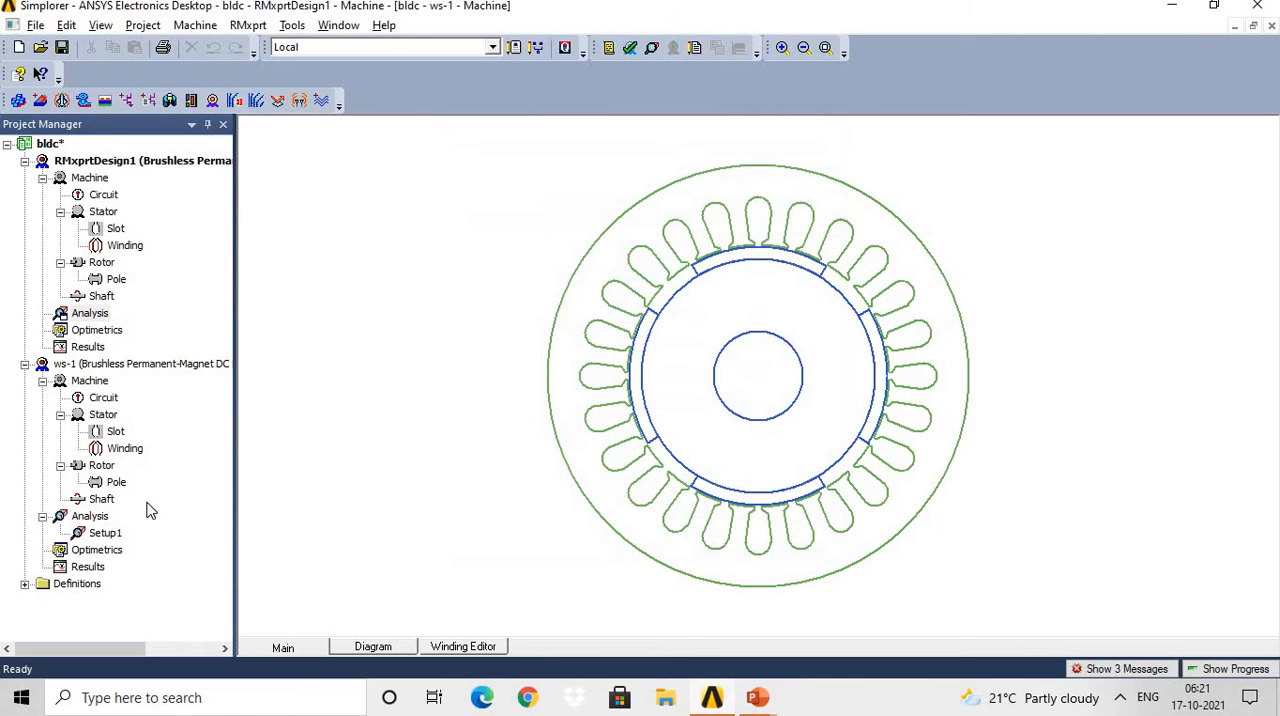
Review the operation type, rated output power and other ratings of the ws-1 Setup1, then consult the general steps slide.
click(104, 536)
double_click(105, 536)
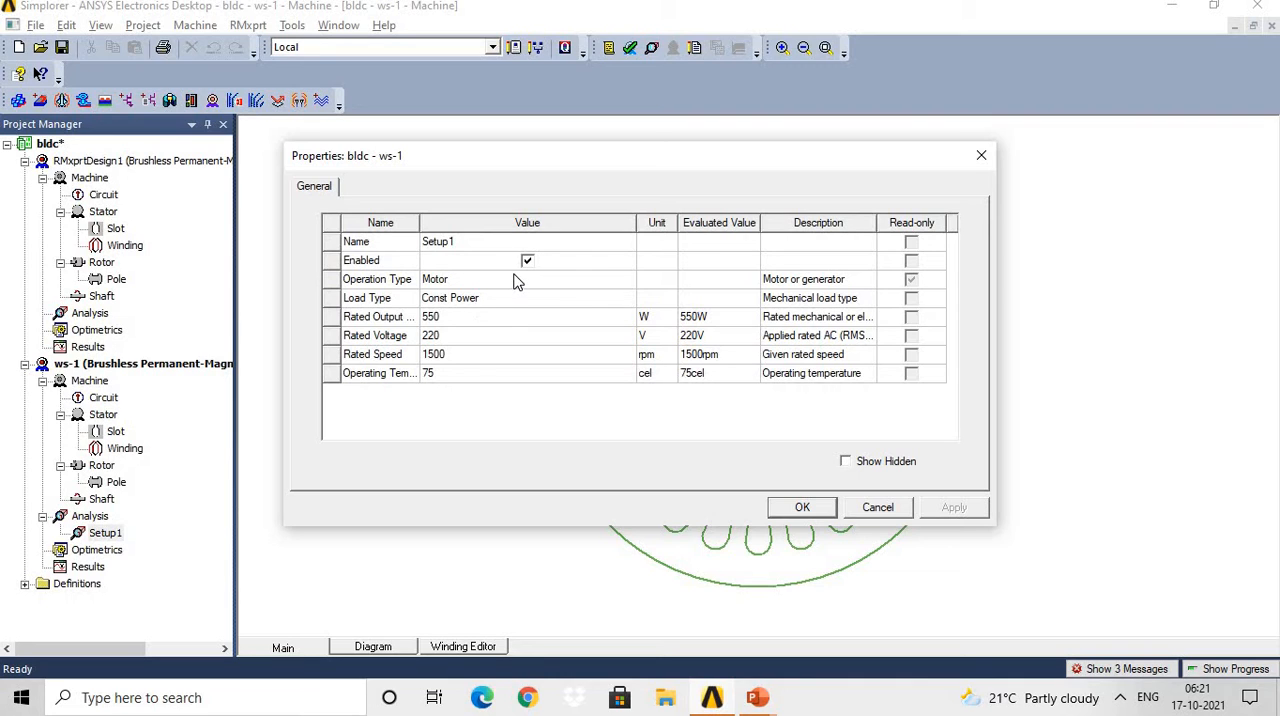
click(501, 283)
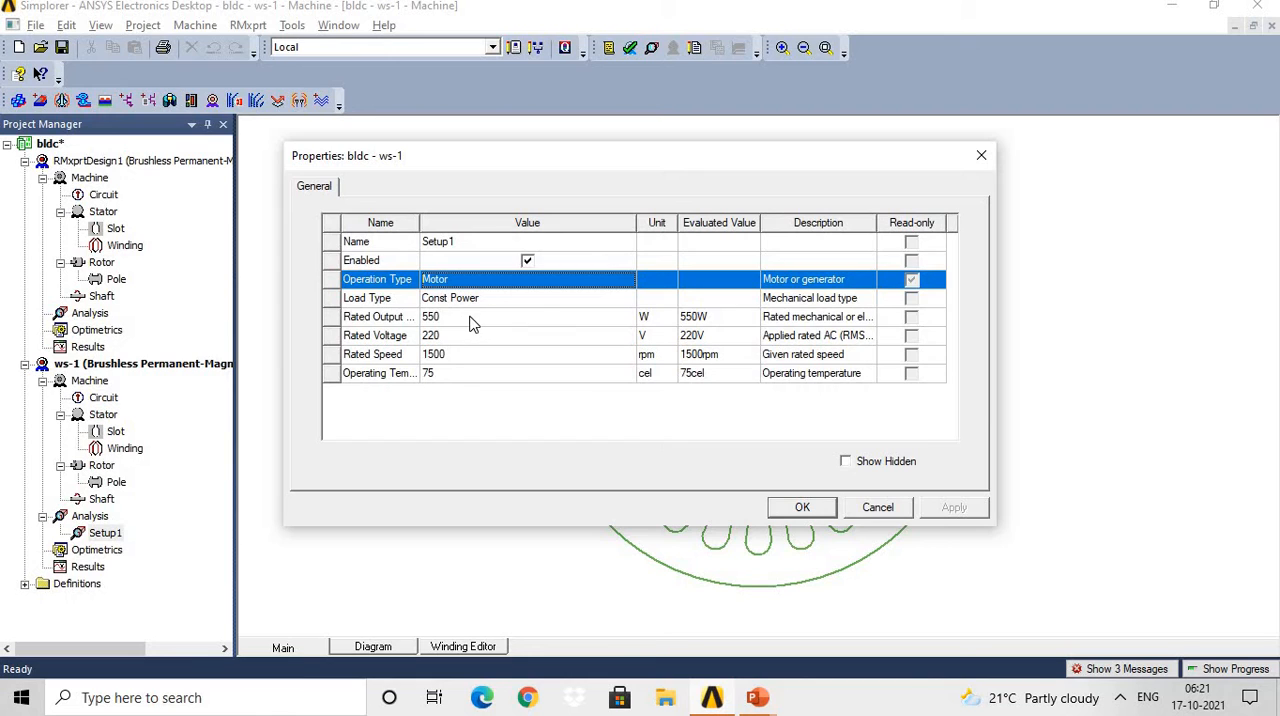
click(470, 316)
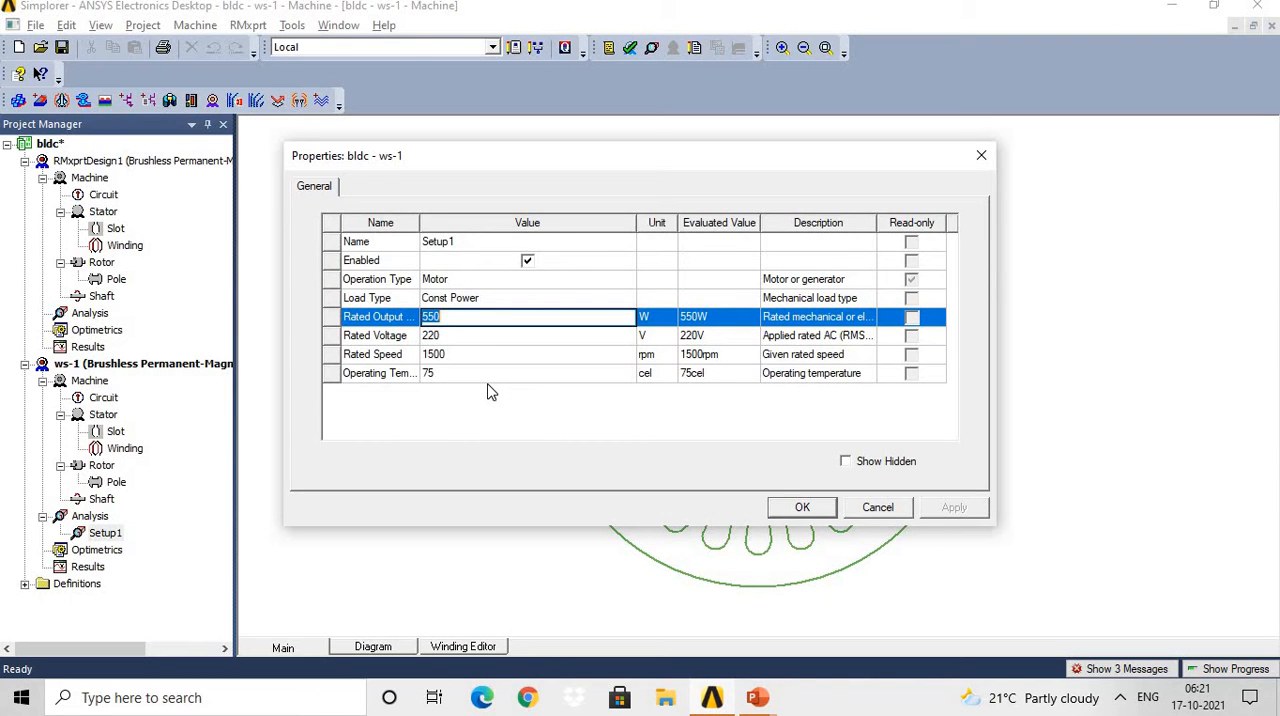
click(802, 508)
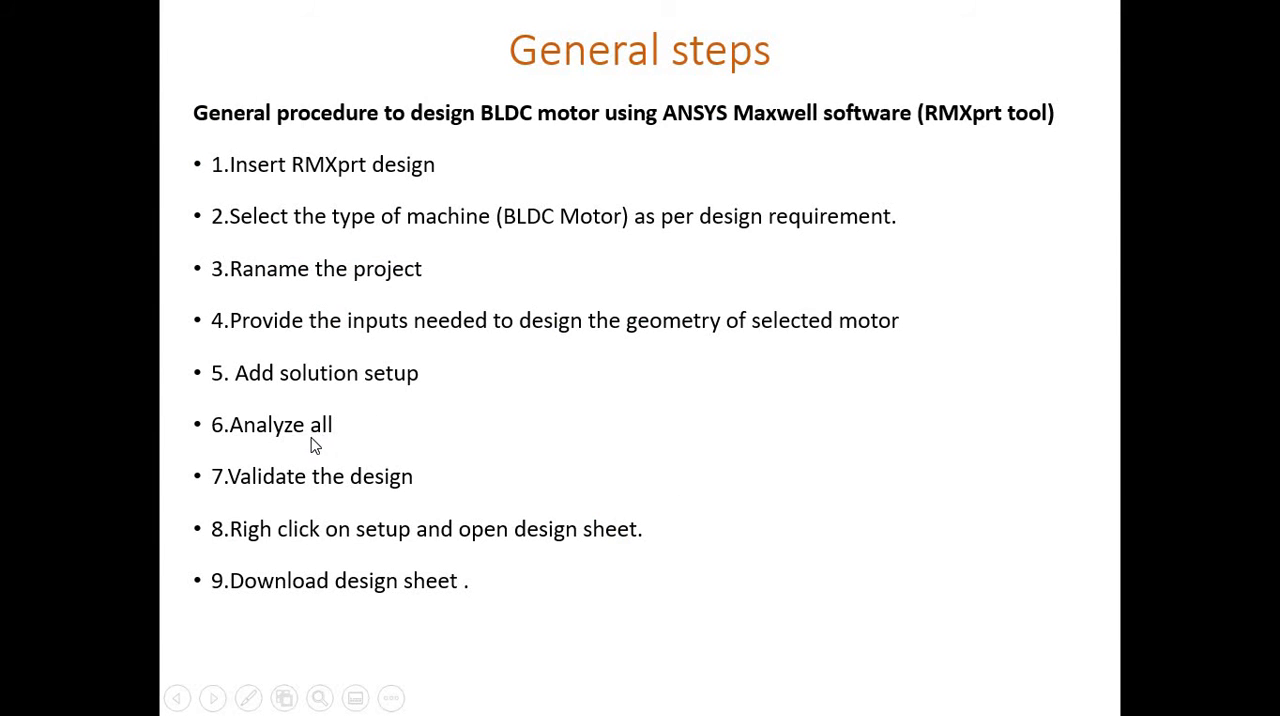
key(alt+Tab)
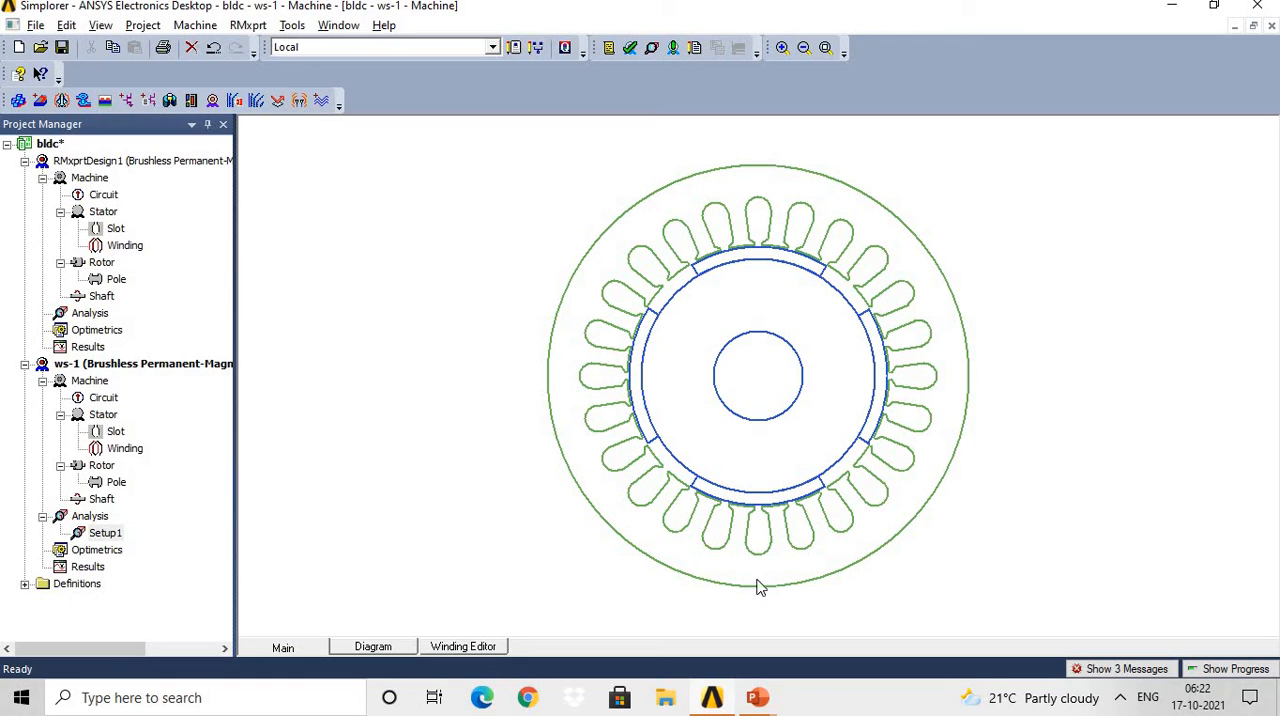
Run Analyze All on the ws-1 design's solution setups and check the simulation messages.
right_click(104, 535)
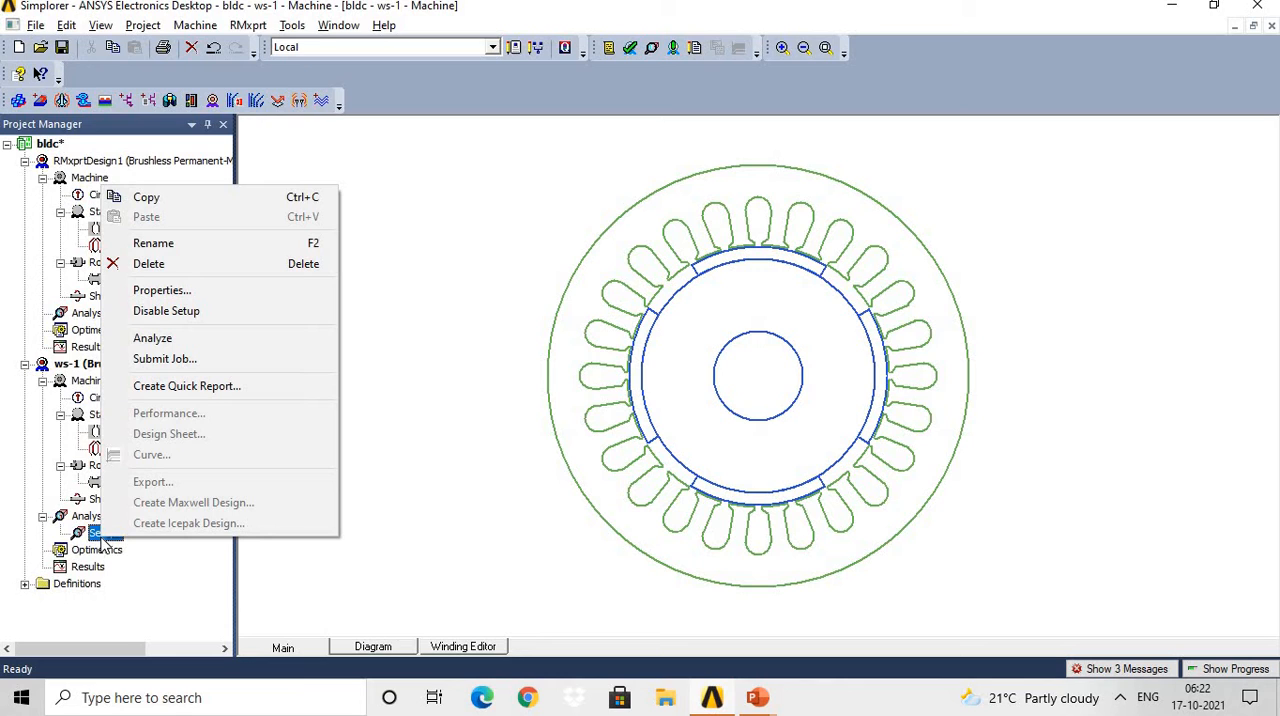
click(482, 508)
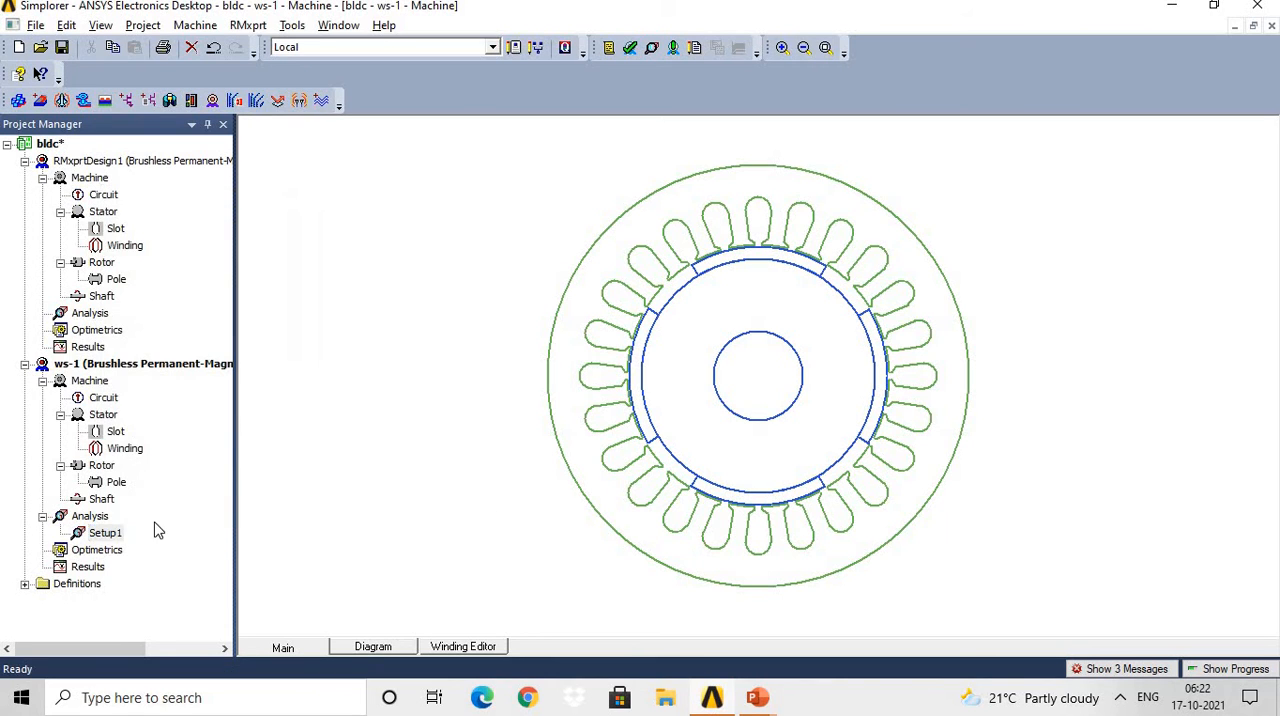
right_click(92, 517)
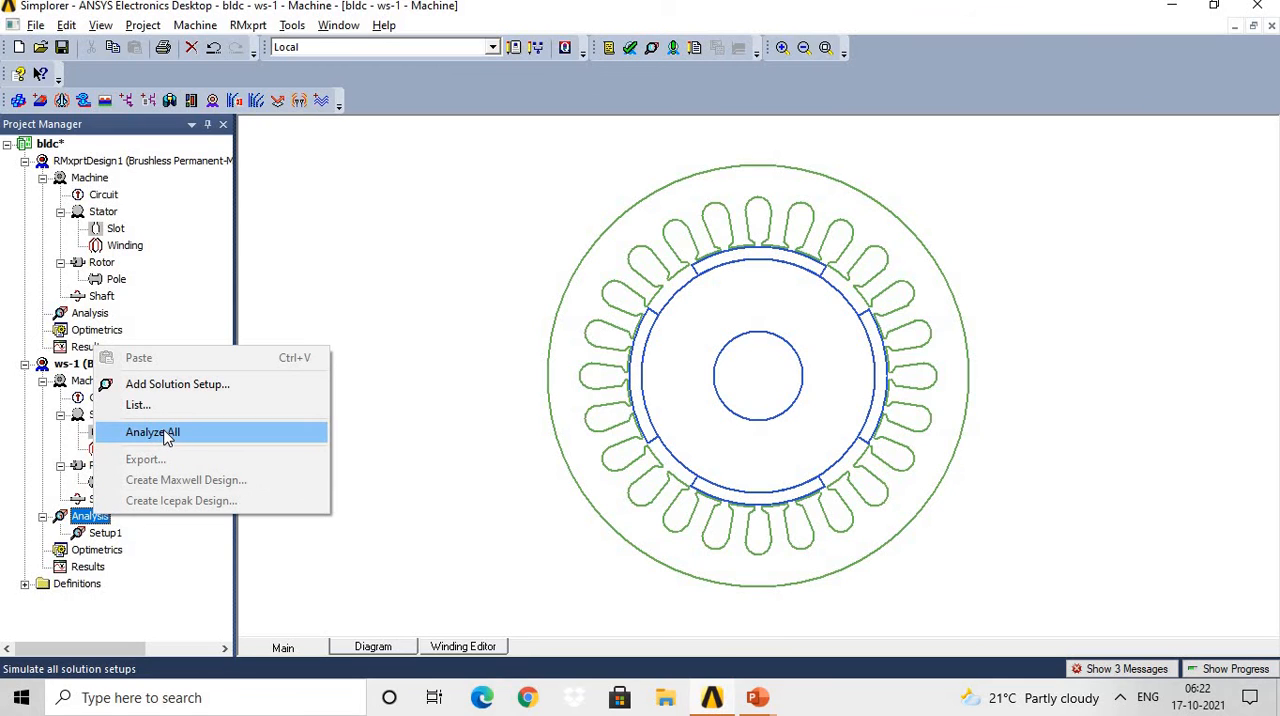
click(152, 432)
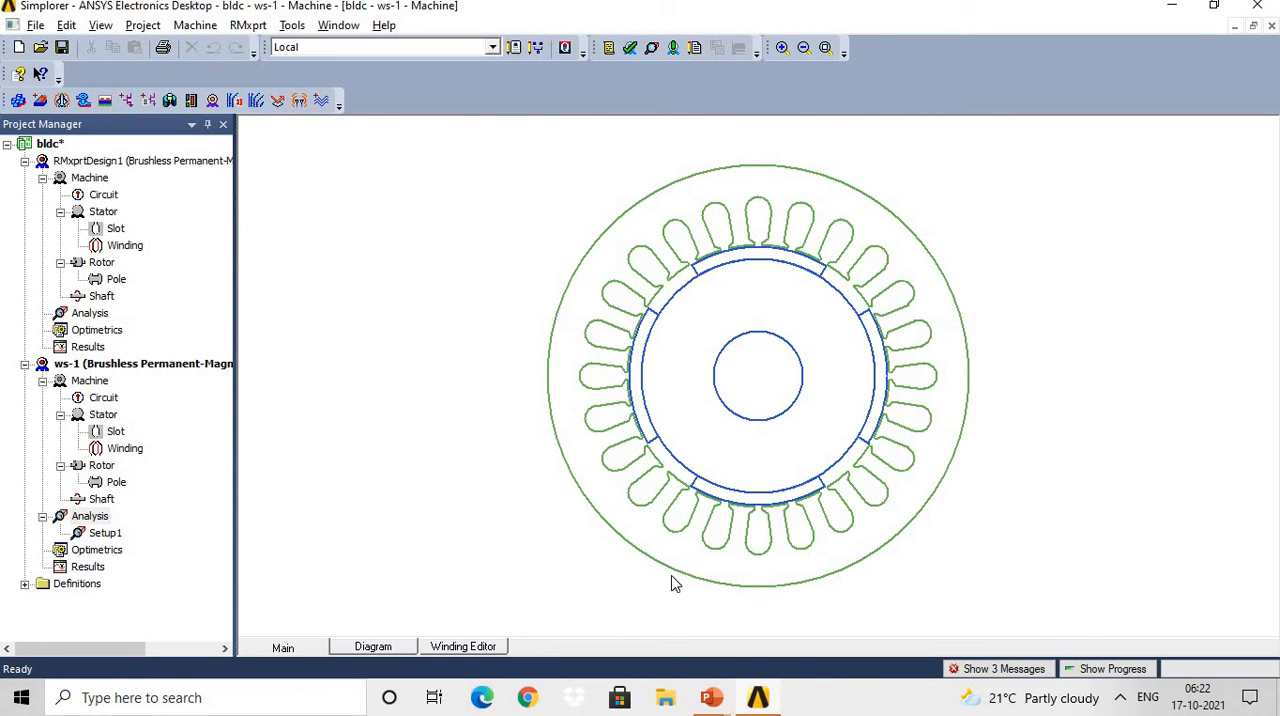
click(988, 670)
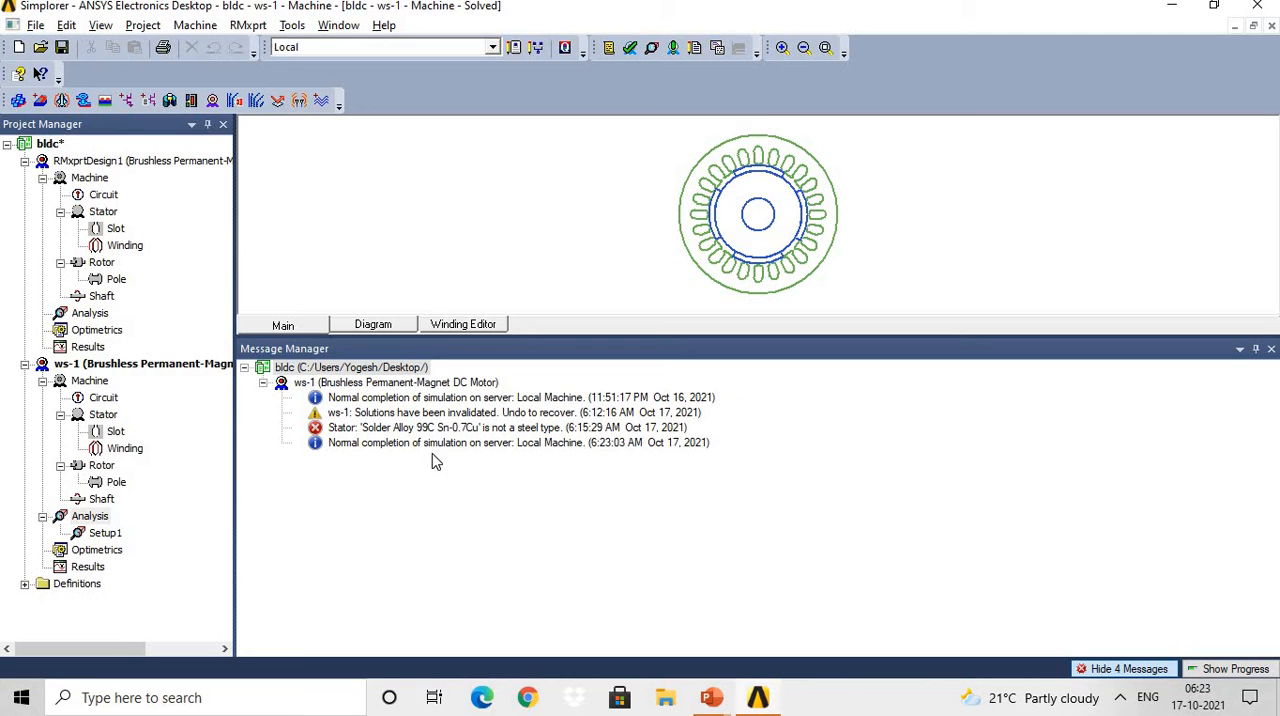
click(1271, 349)
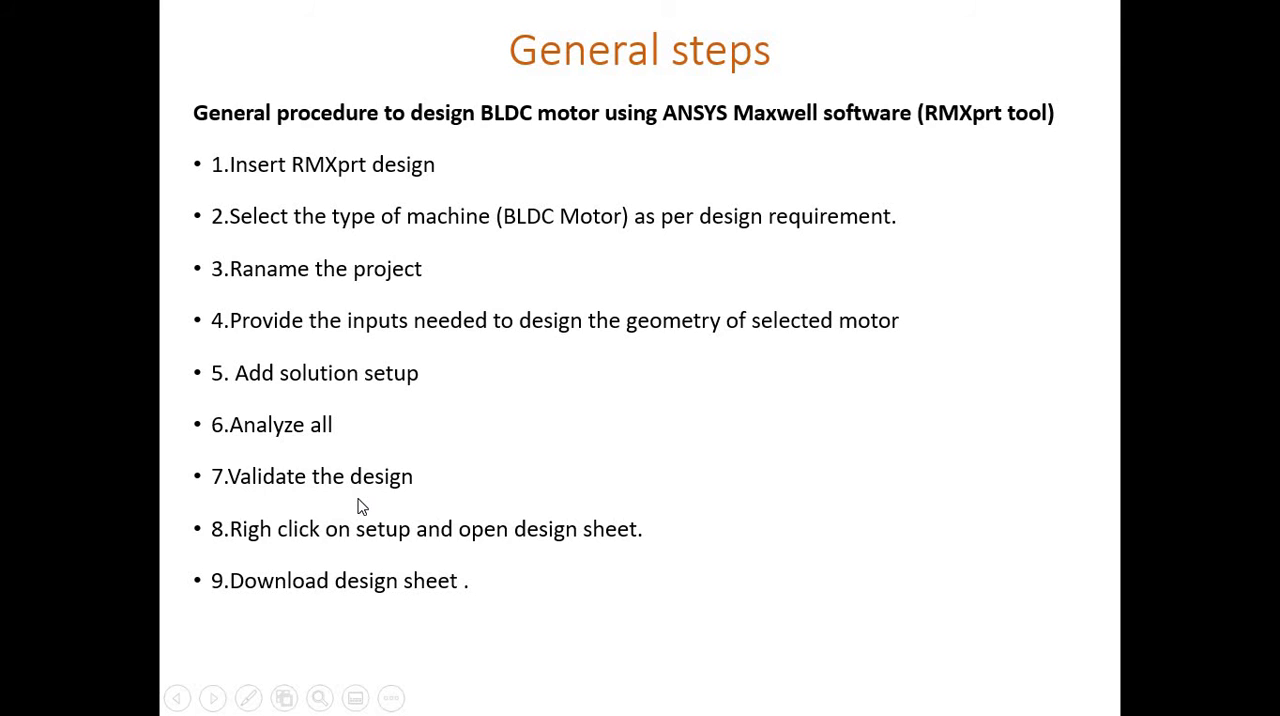
Run a validation check on the ws-1 design and close the check's report.
key(alt+Tab)
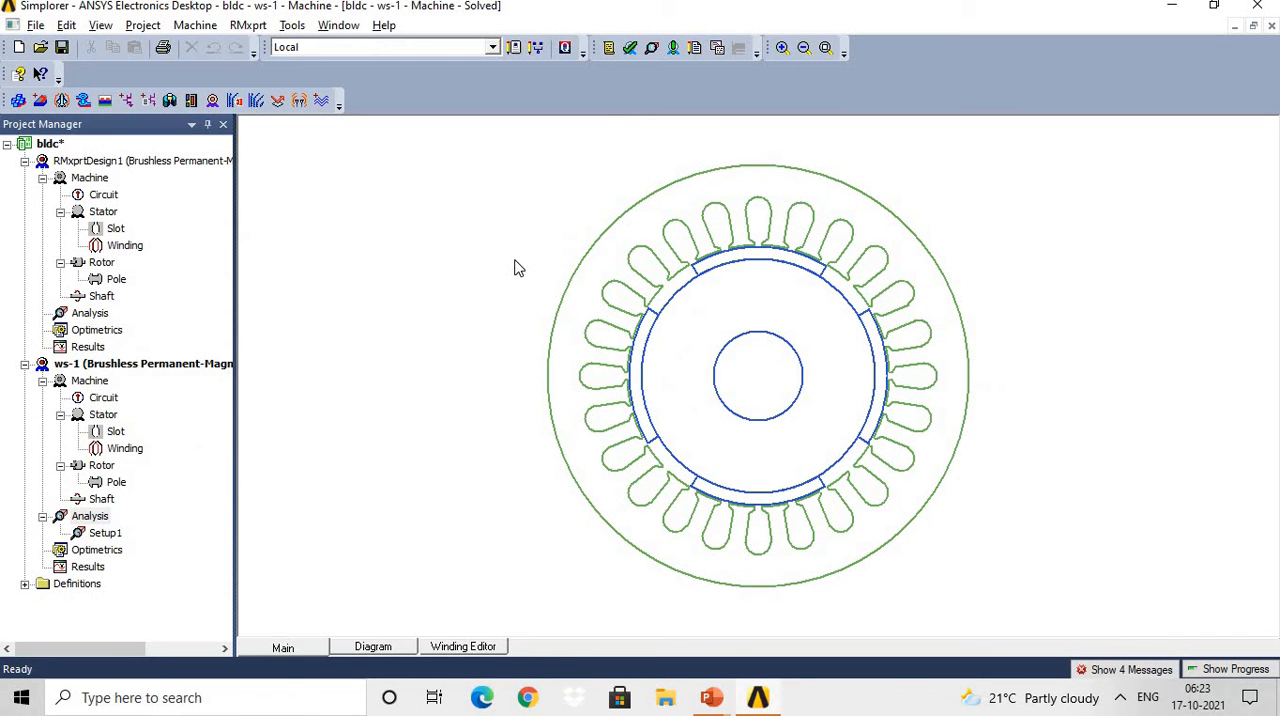
click(630, 49)
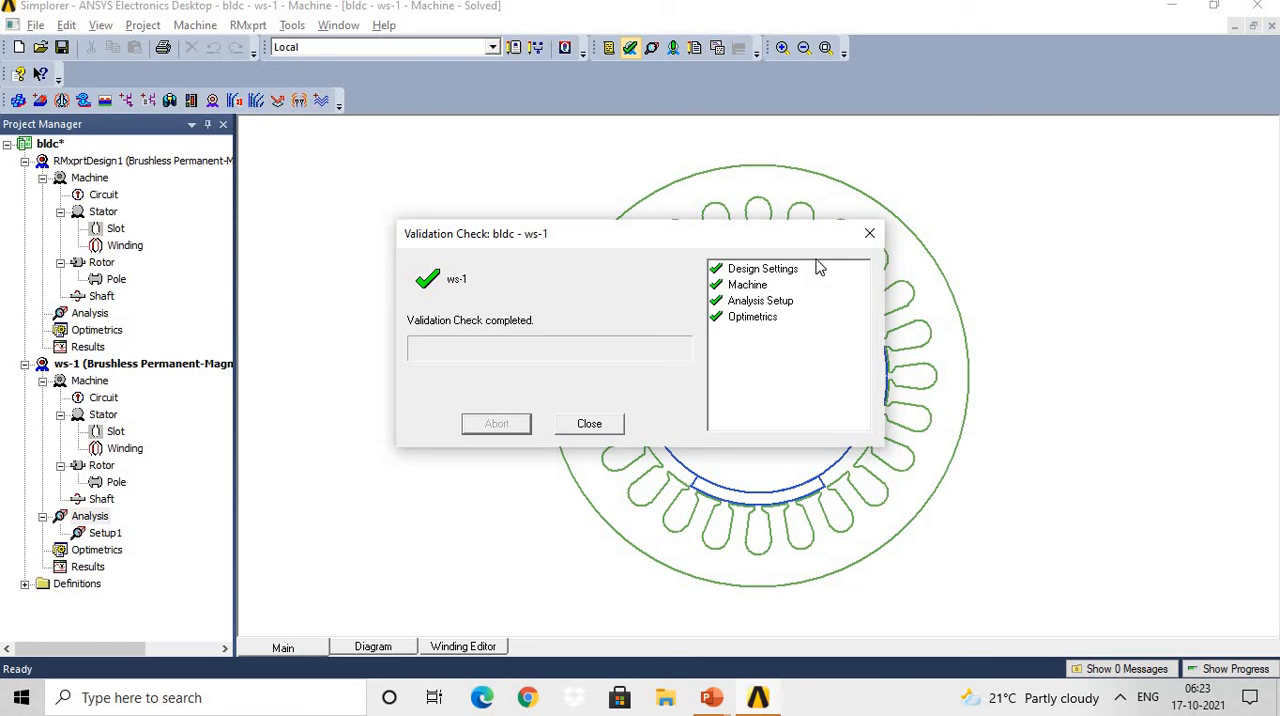
click(870, 235)
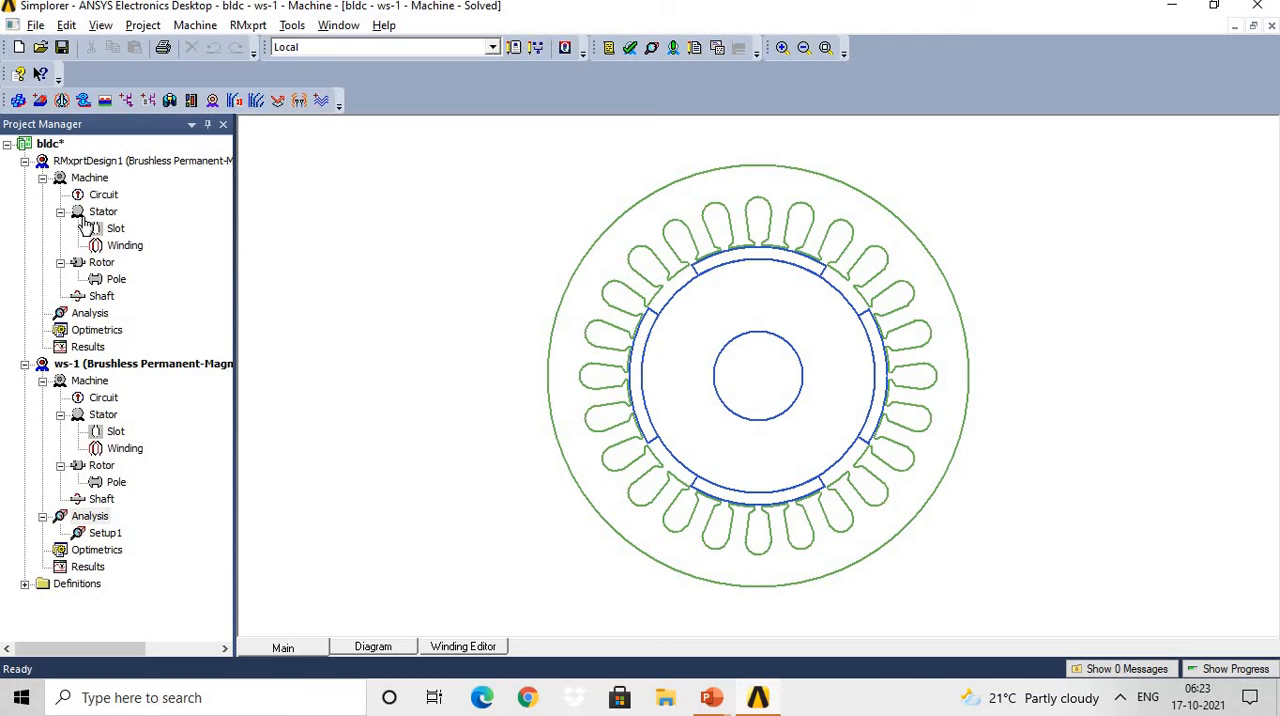
Make RMxprtDesign1 the active design, run a validation check on it and close the report.
click(90, 162)
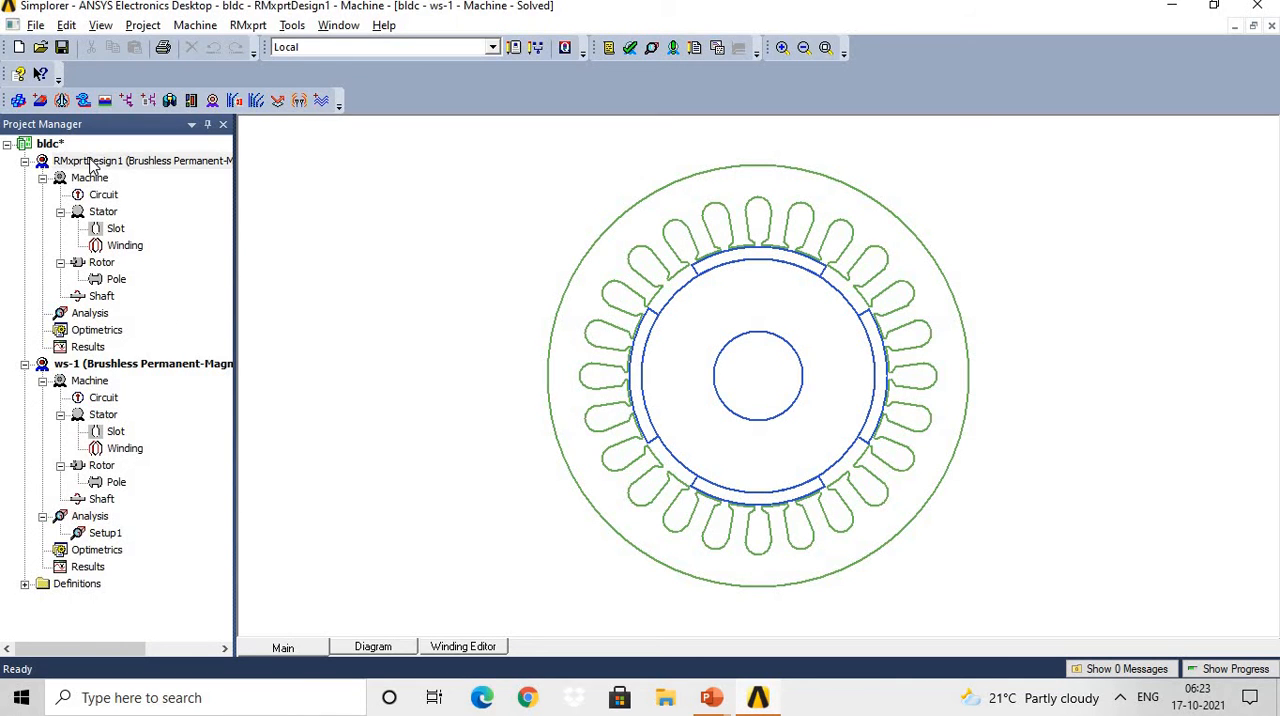
right_click(90, 314)
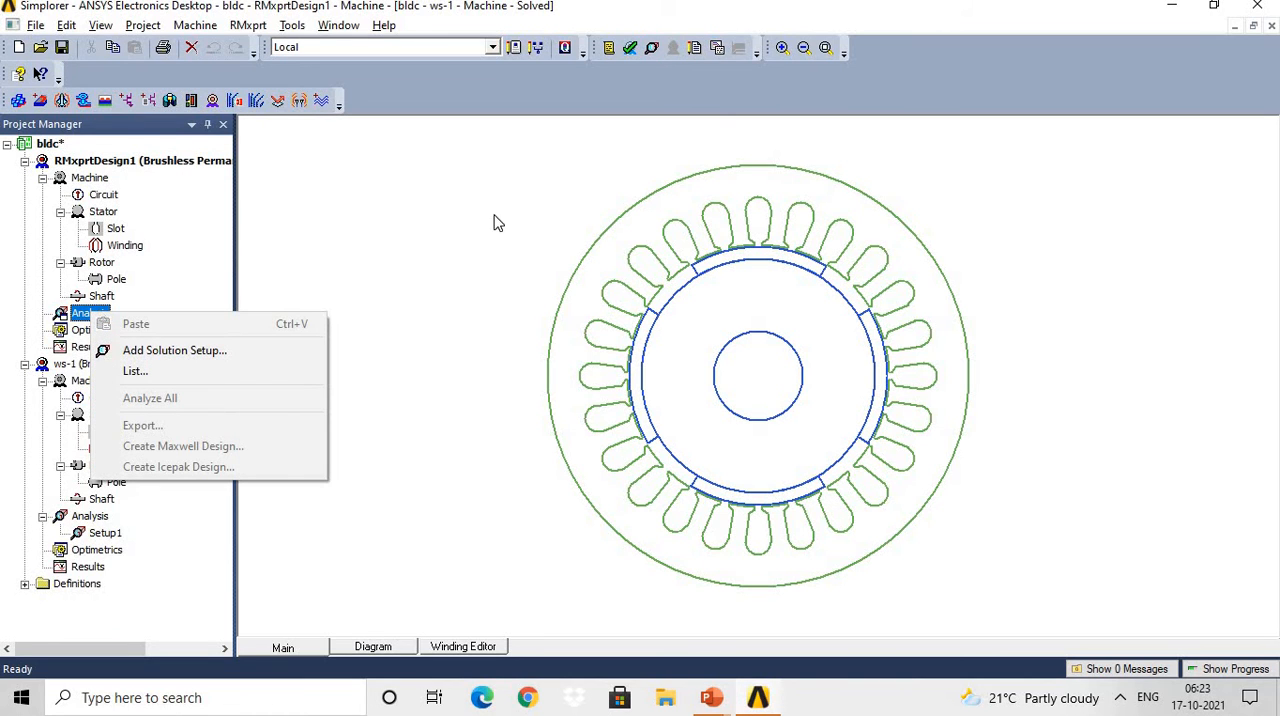
click(629, 48)
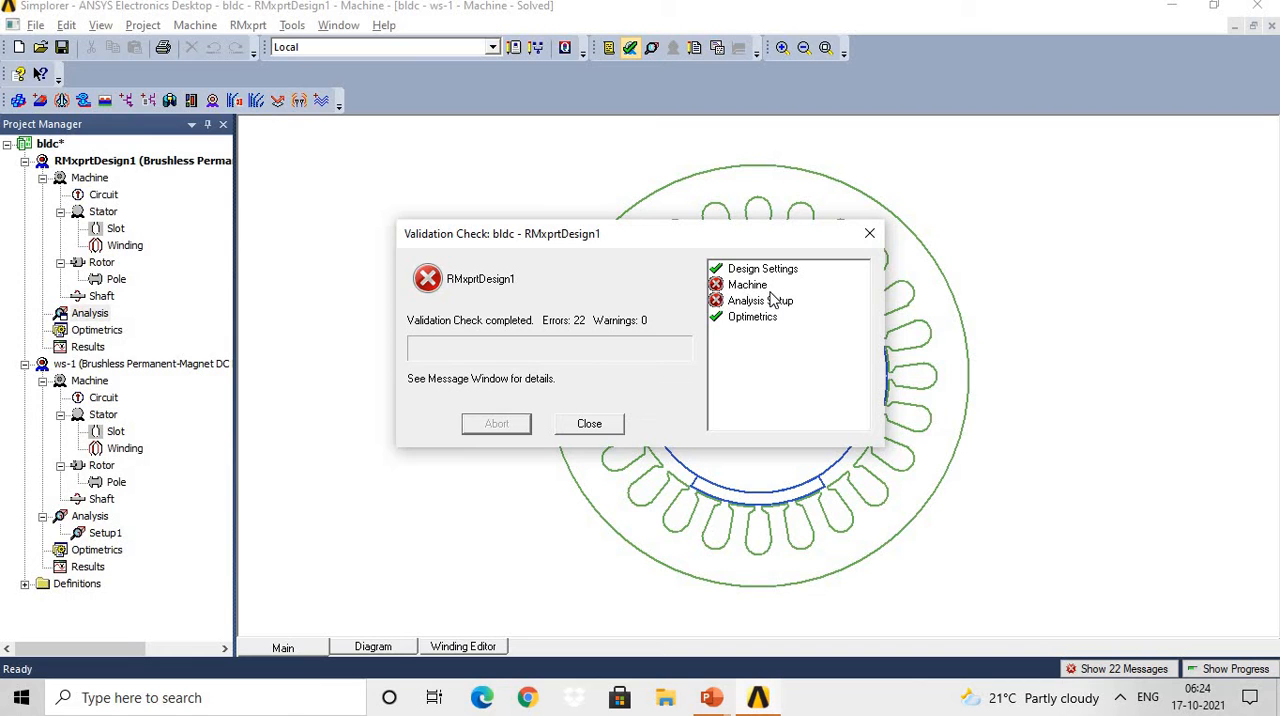
click(869, 233)
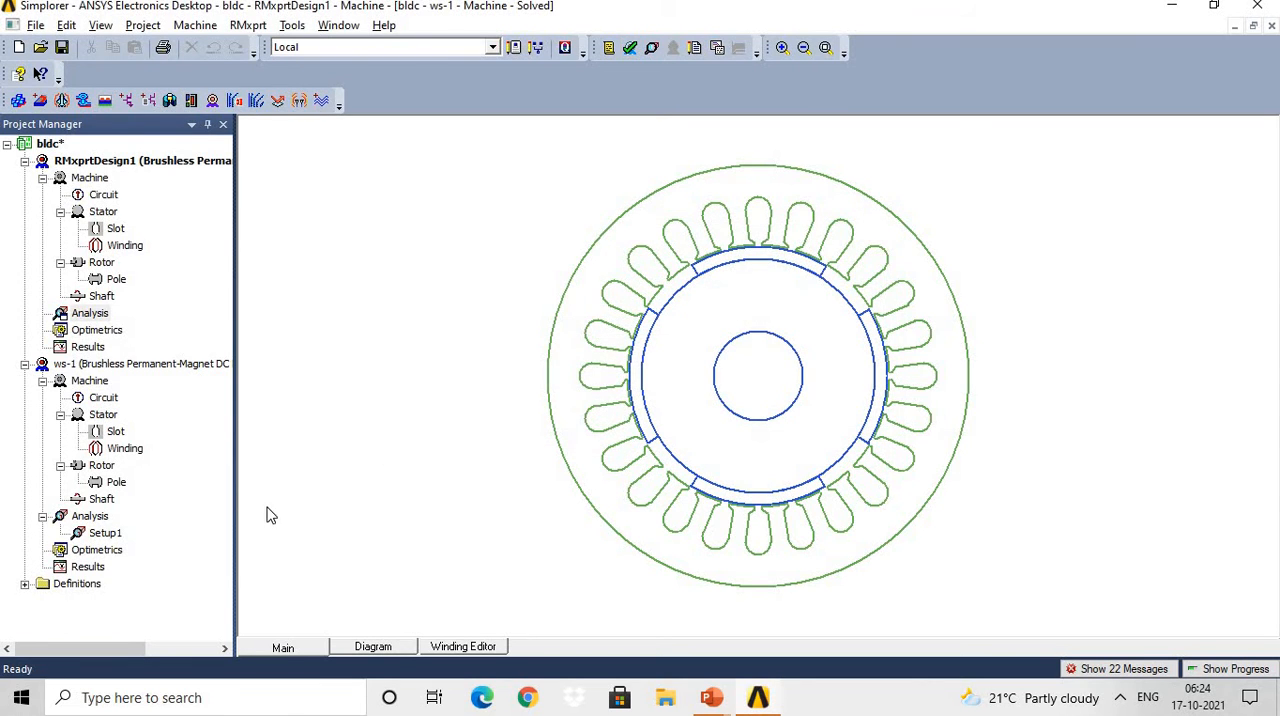
Make ws-1 the active design again, repeat its validation check and close the report.
click(94, 517)
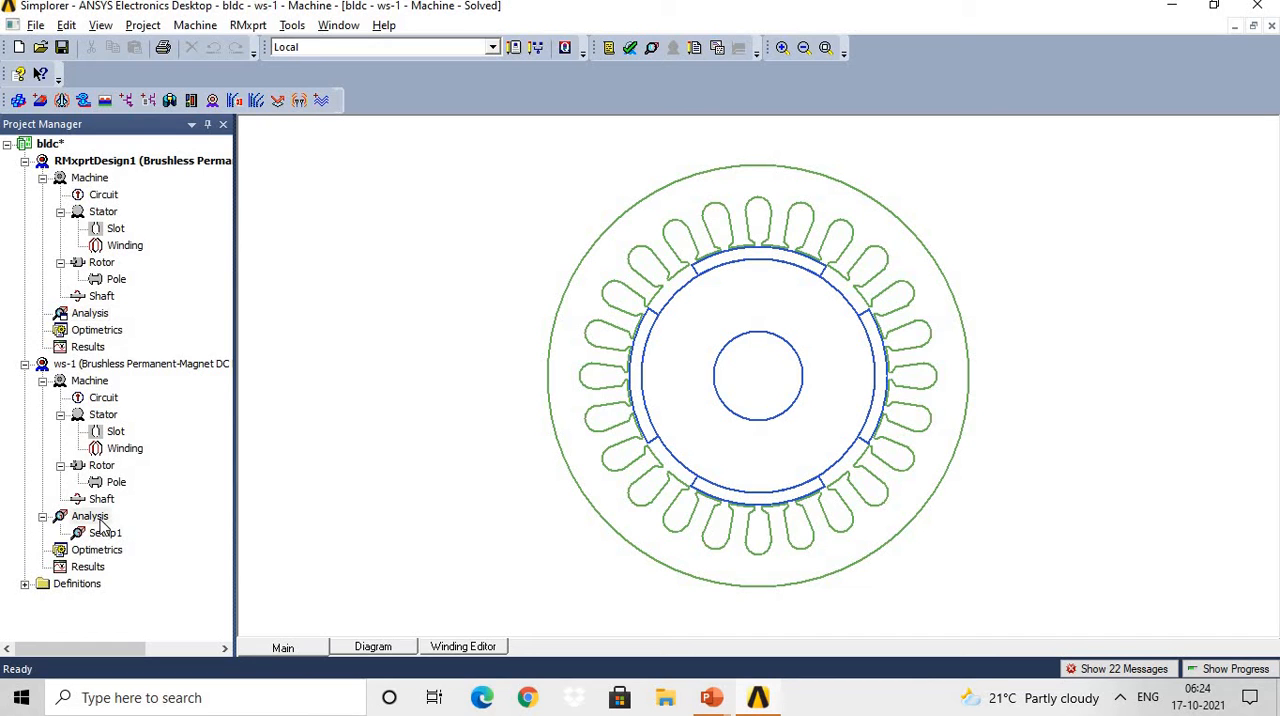
click(630, 50)
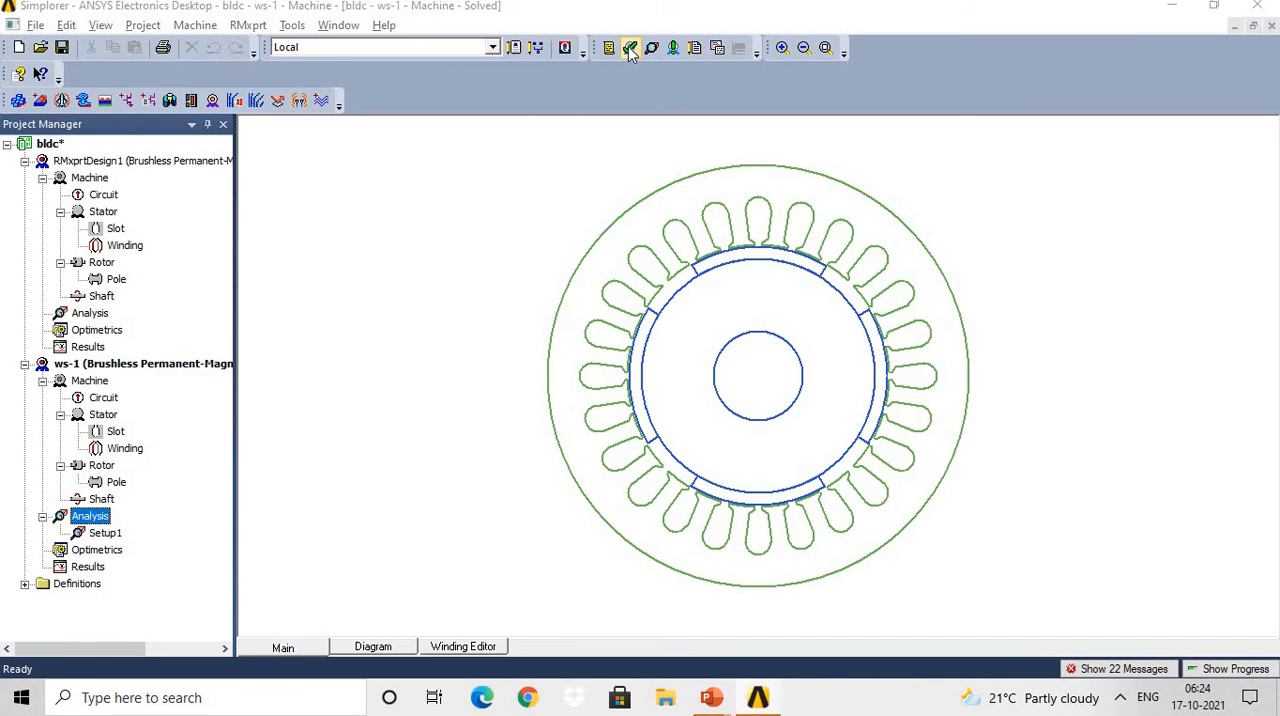
click(869, 236)
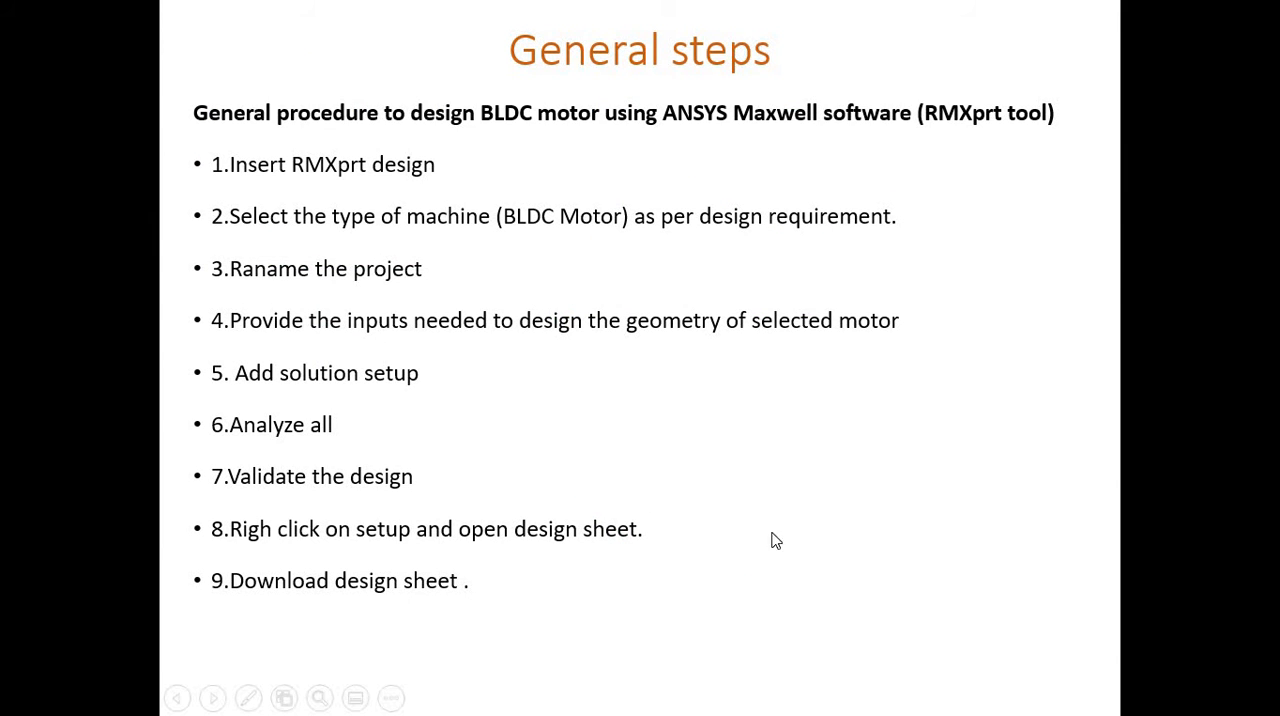
Switch to ANSYS Electronics Desktop, open the design sheet of ws-1's Setup1 and review its general data and stator data.
key(alt+Tab)
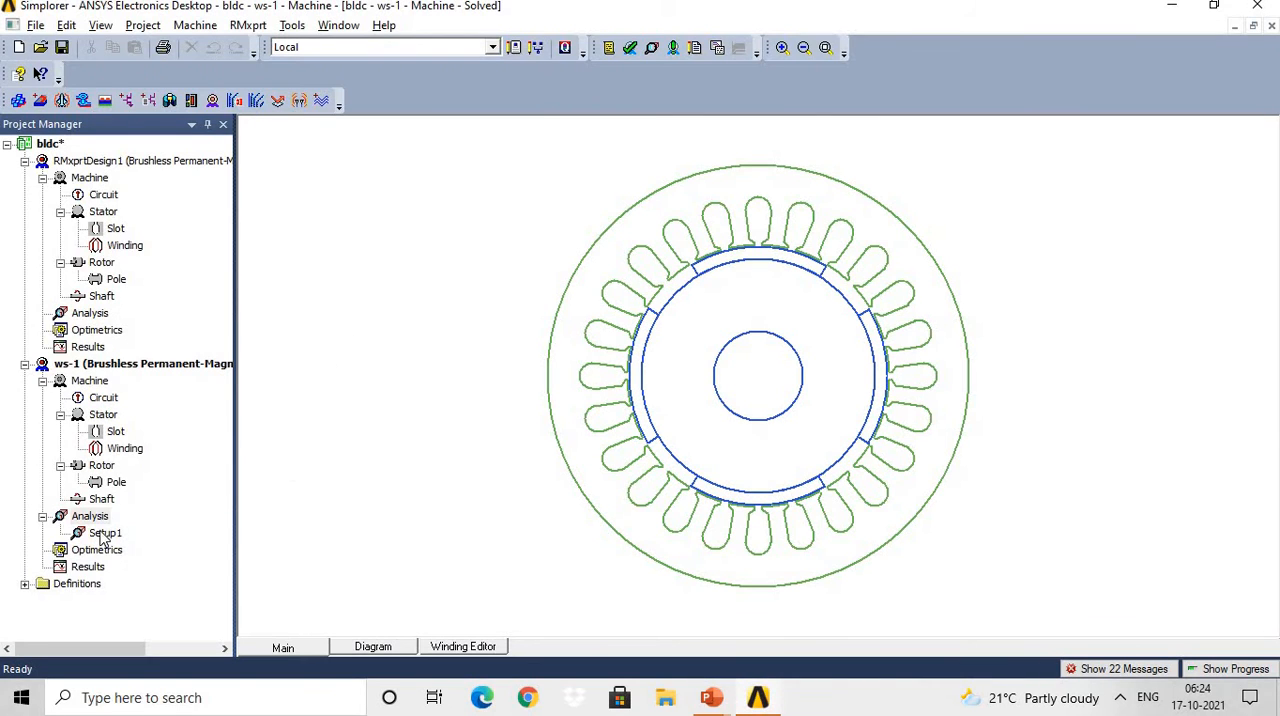
right_click(102, 537)
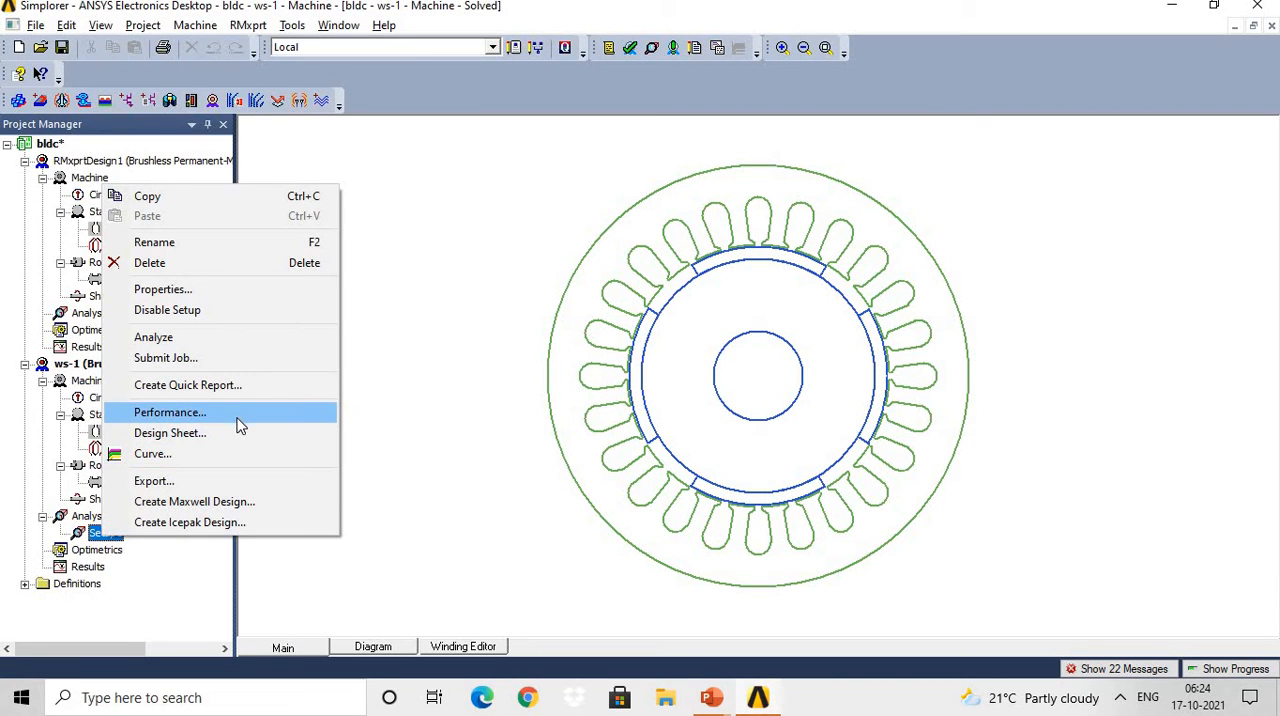
click(207, 433)
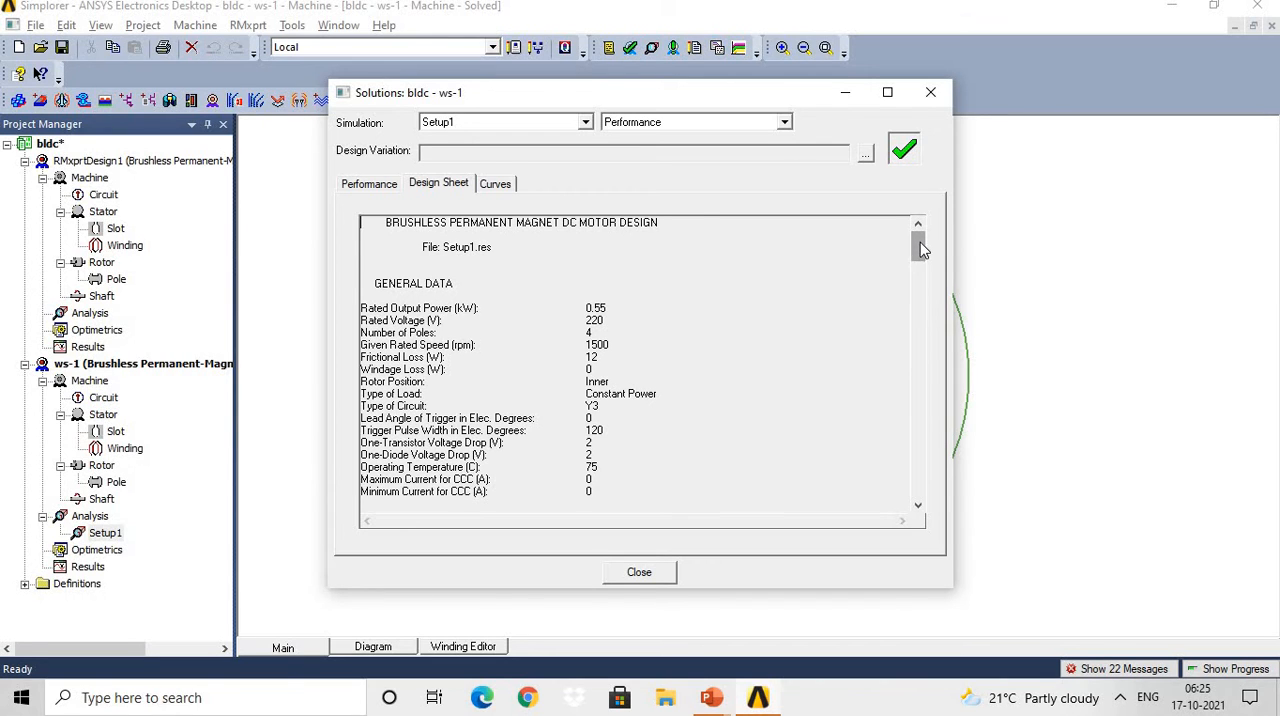
drag(922, 249, 922, 253)
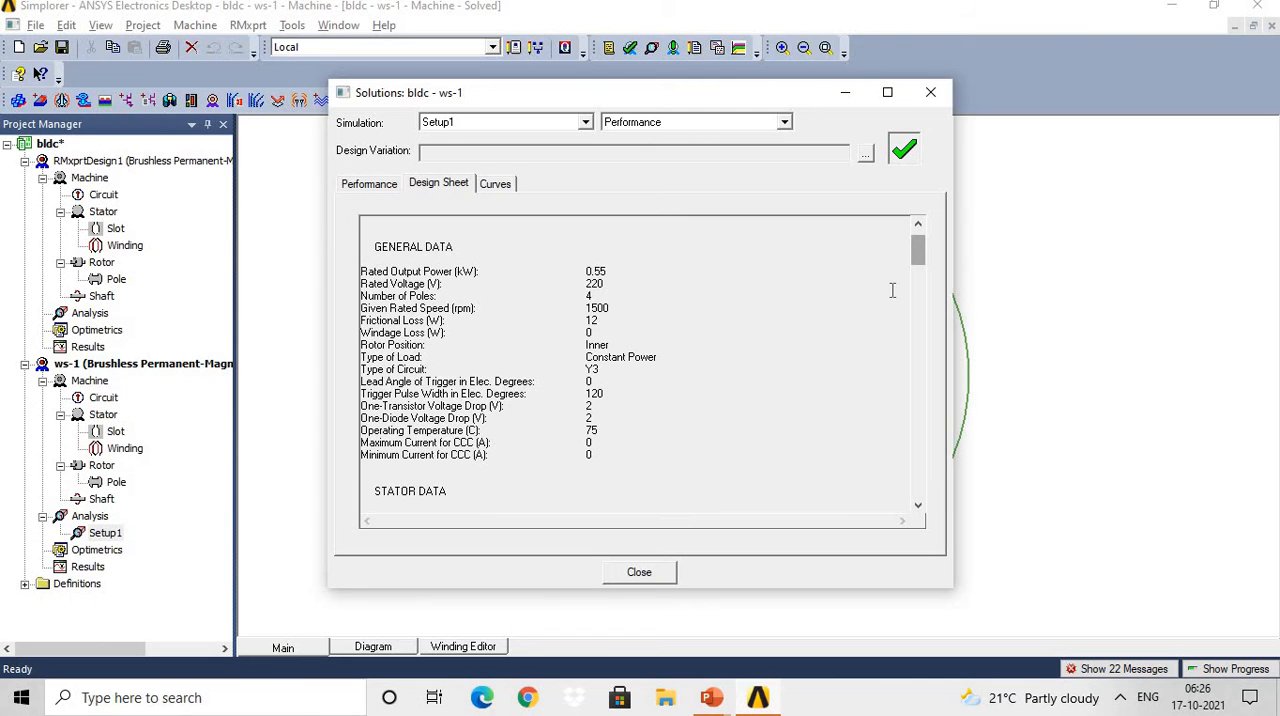
drag(920, 254, 924, 280)
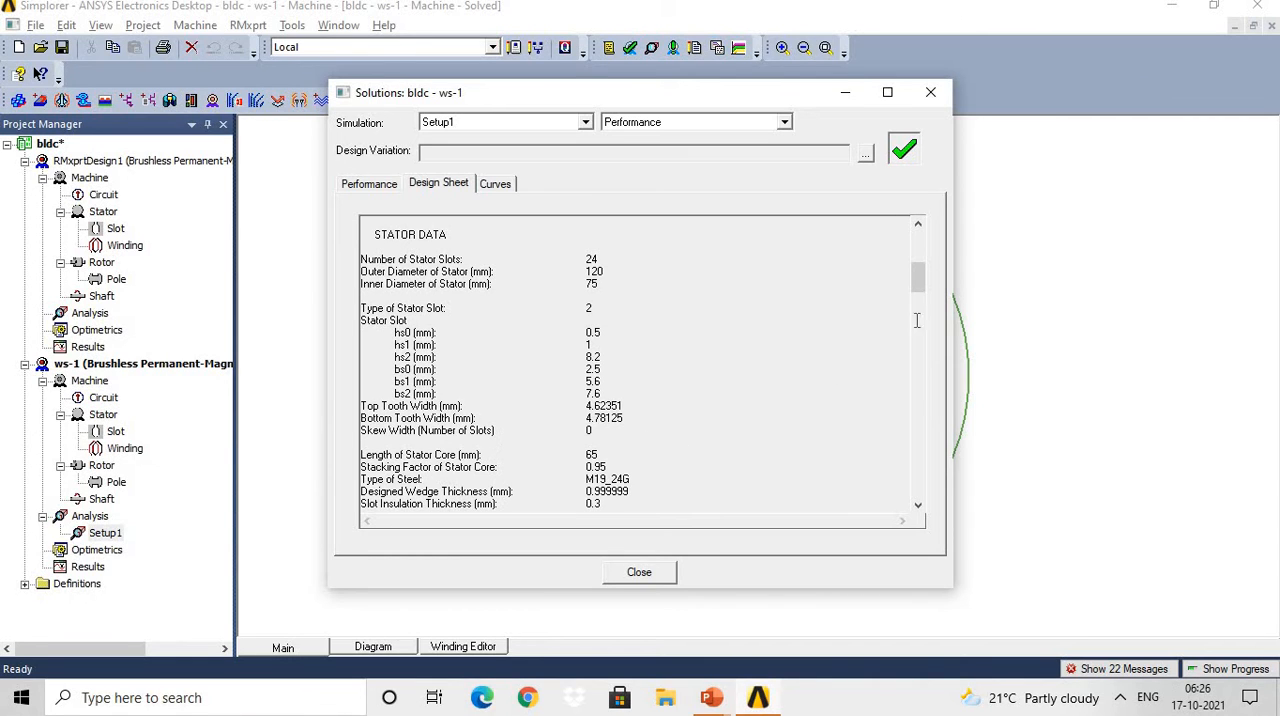
drag(918, 288, 922, 304)
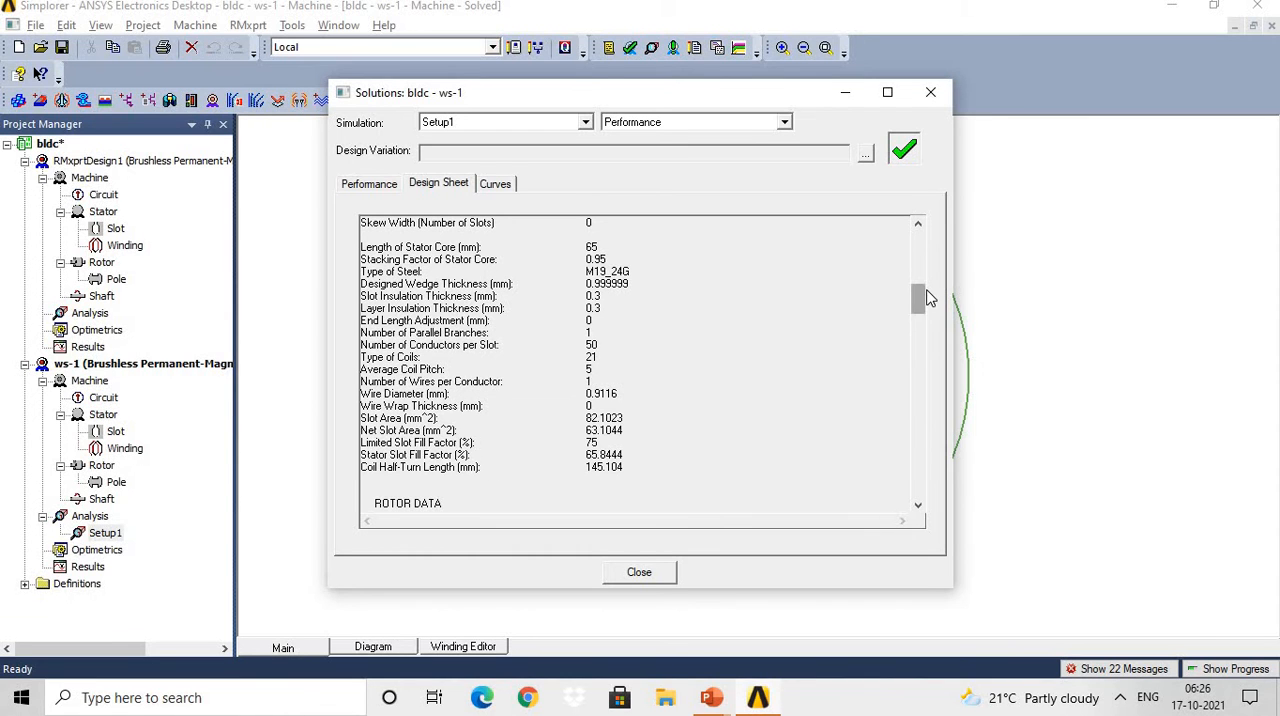
Review the design sheet's rotor, permanent magnet, material consumption and steady state parameter sections.
drag(920, 298, 921, 323)
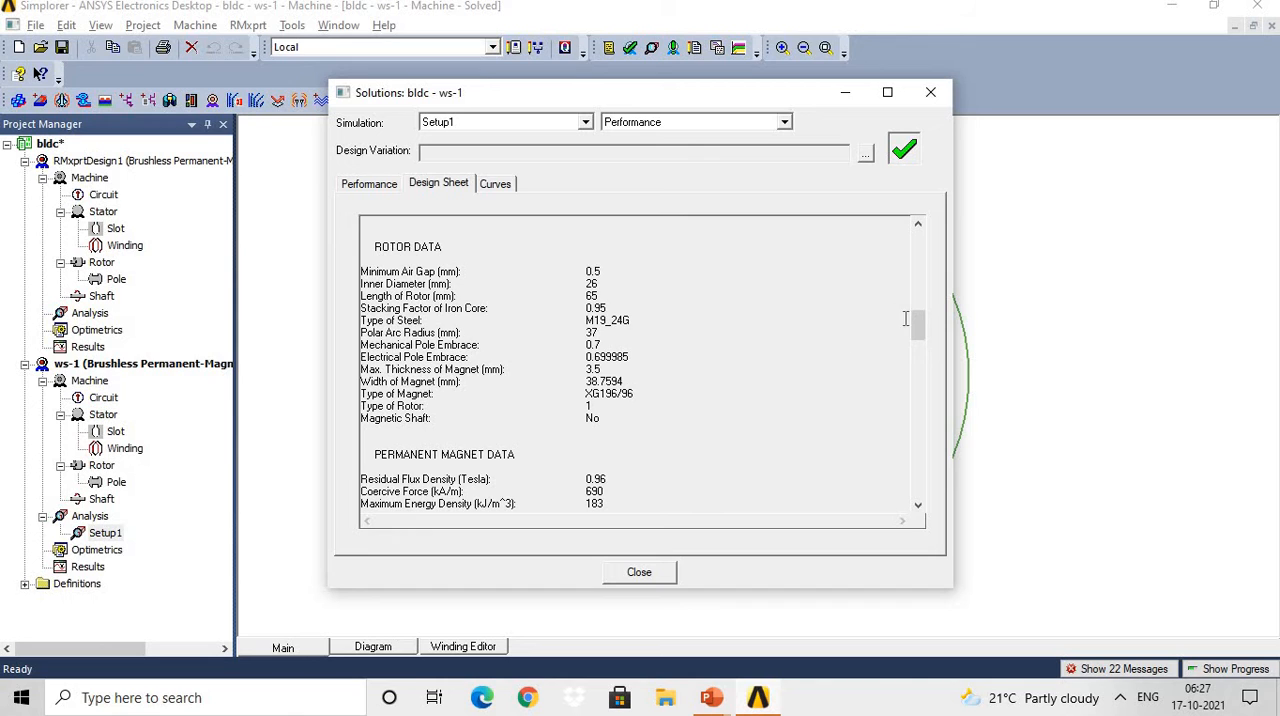
drag(920, 328, 920, 347)
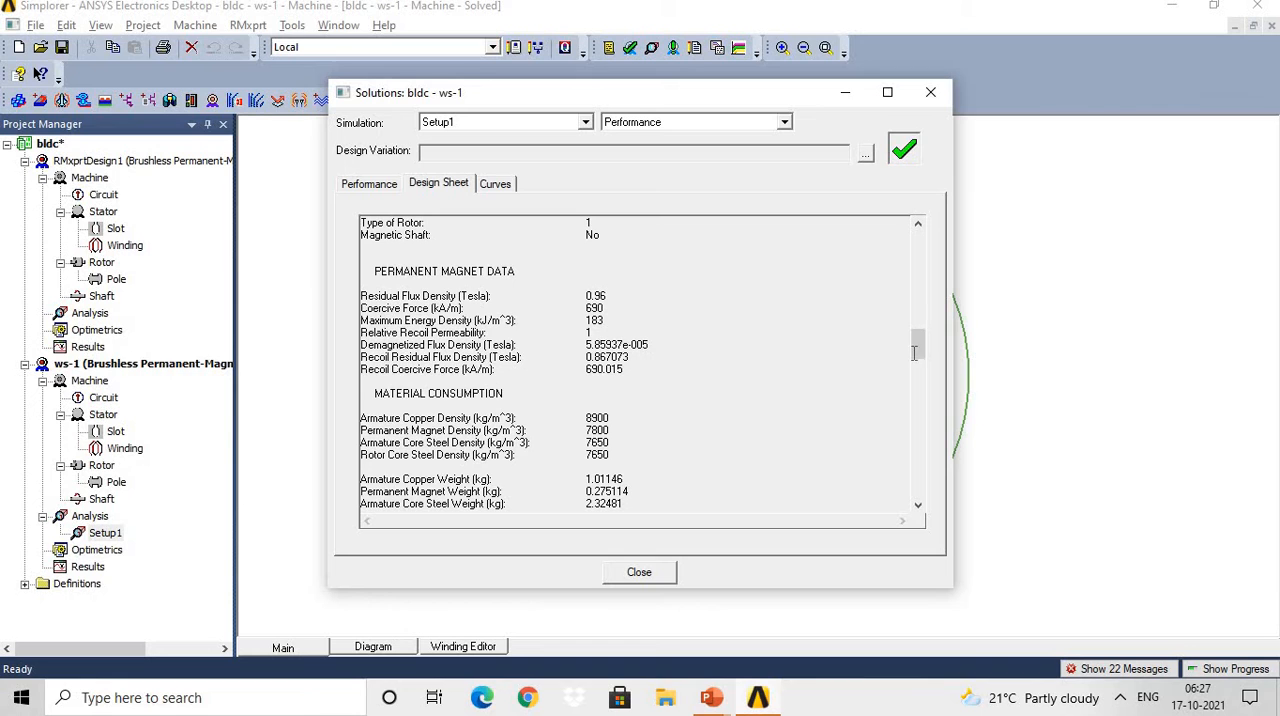
drag(919, 343, 922, 362)
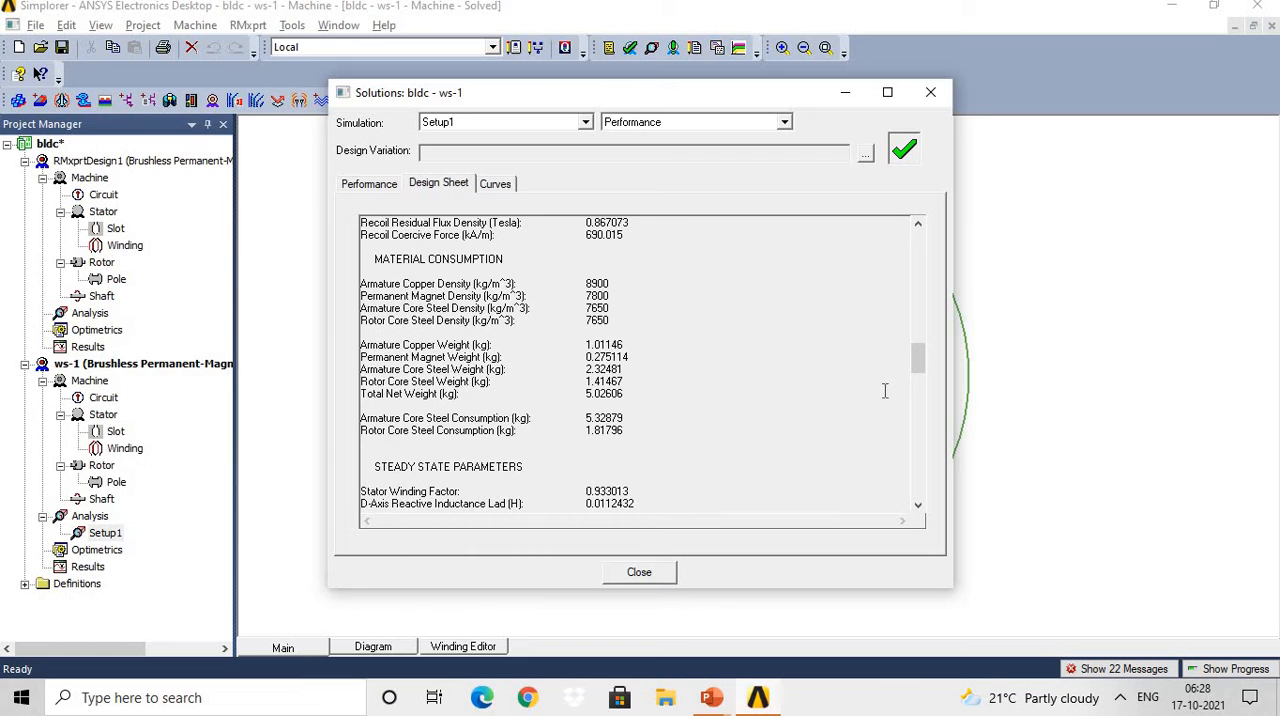
drag(922, 364, 918, 389)
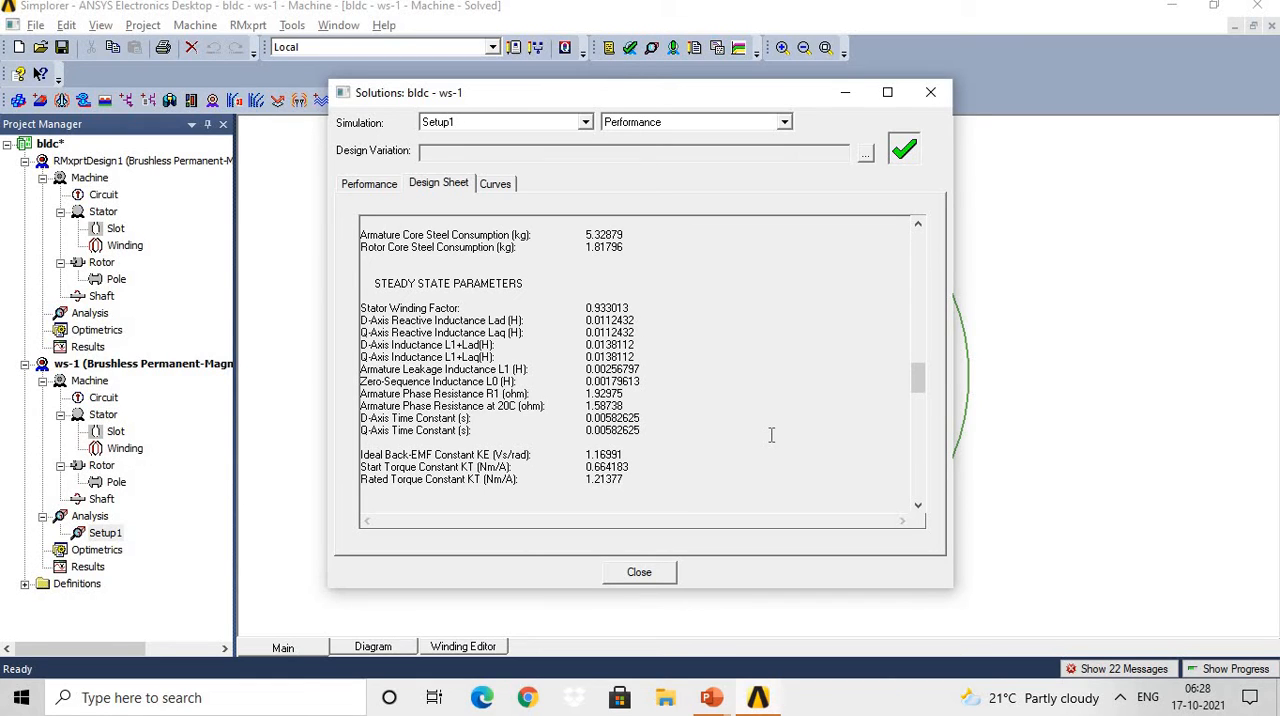
Review the design sheet's no-load magnetic, full-load, winding arrangement and transient FEA input data through to its end.
drag(922, 396, 922, 413)
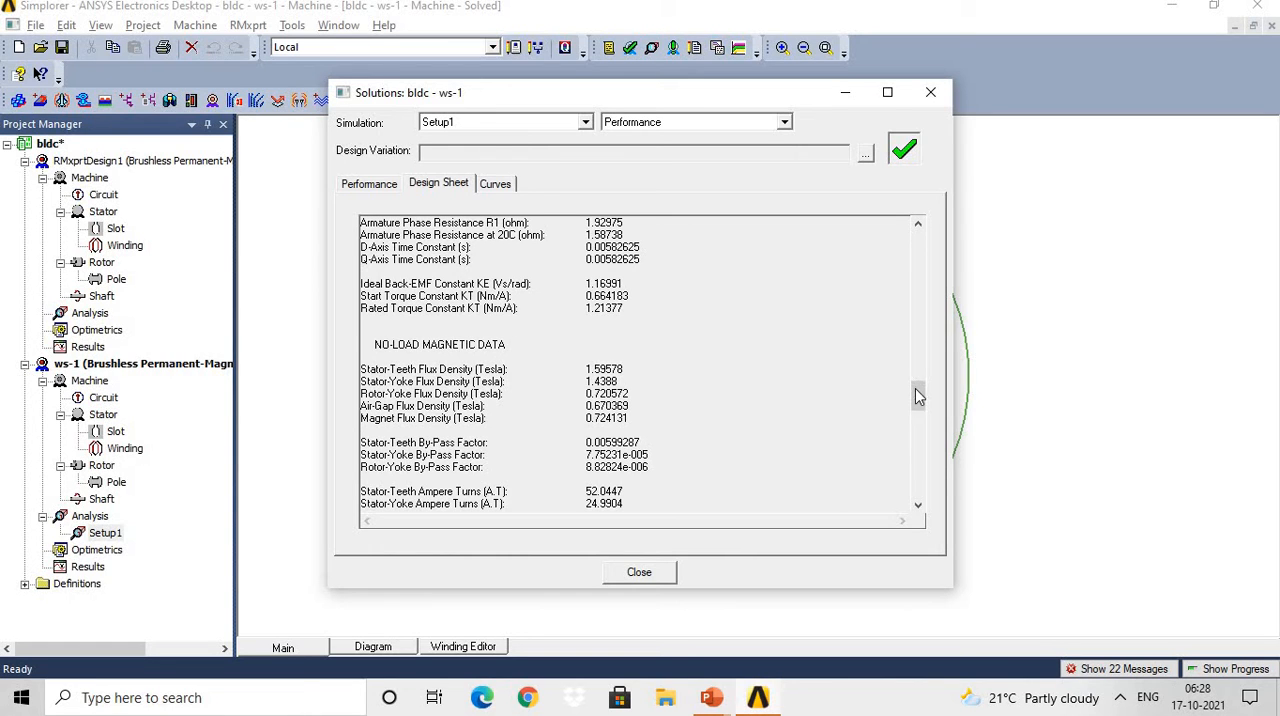
drag(917, 397, 921, 407)
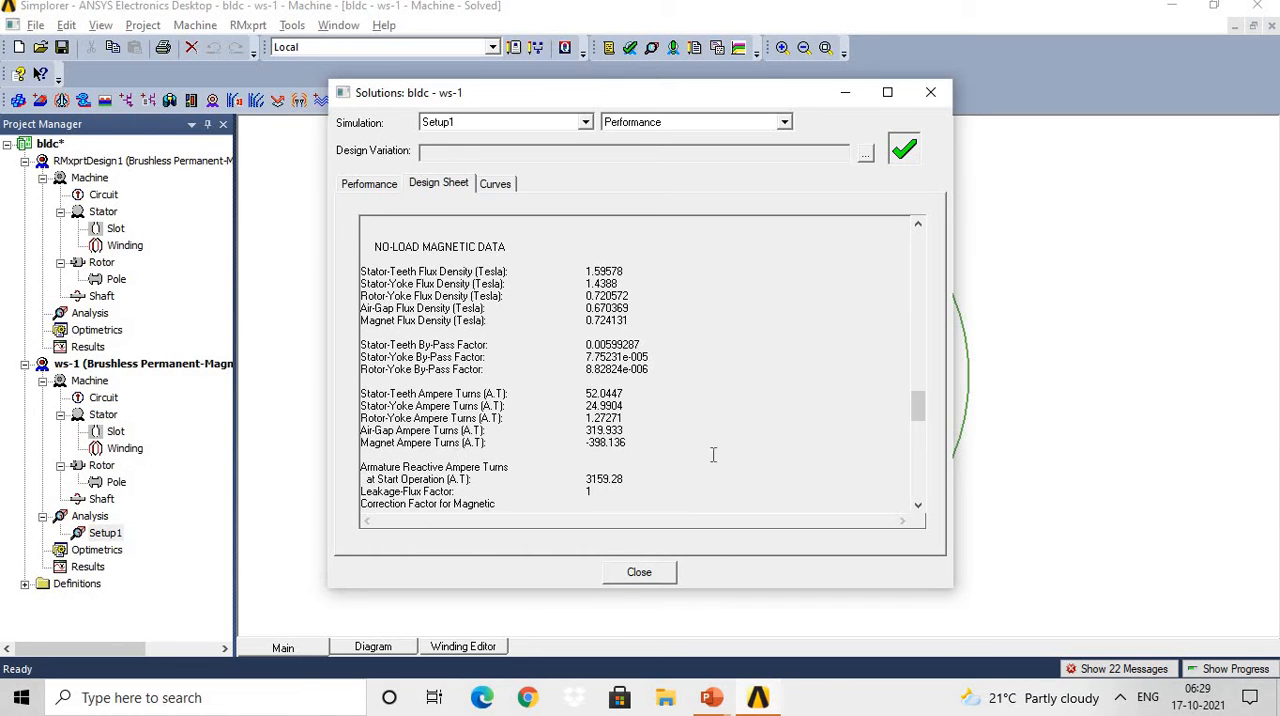
drag(918, 404, 920, 431)
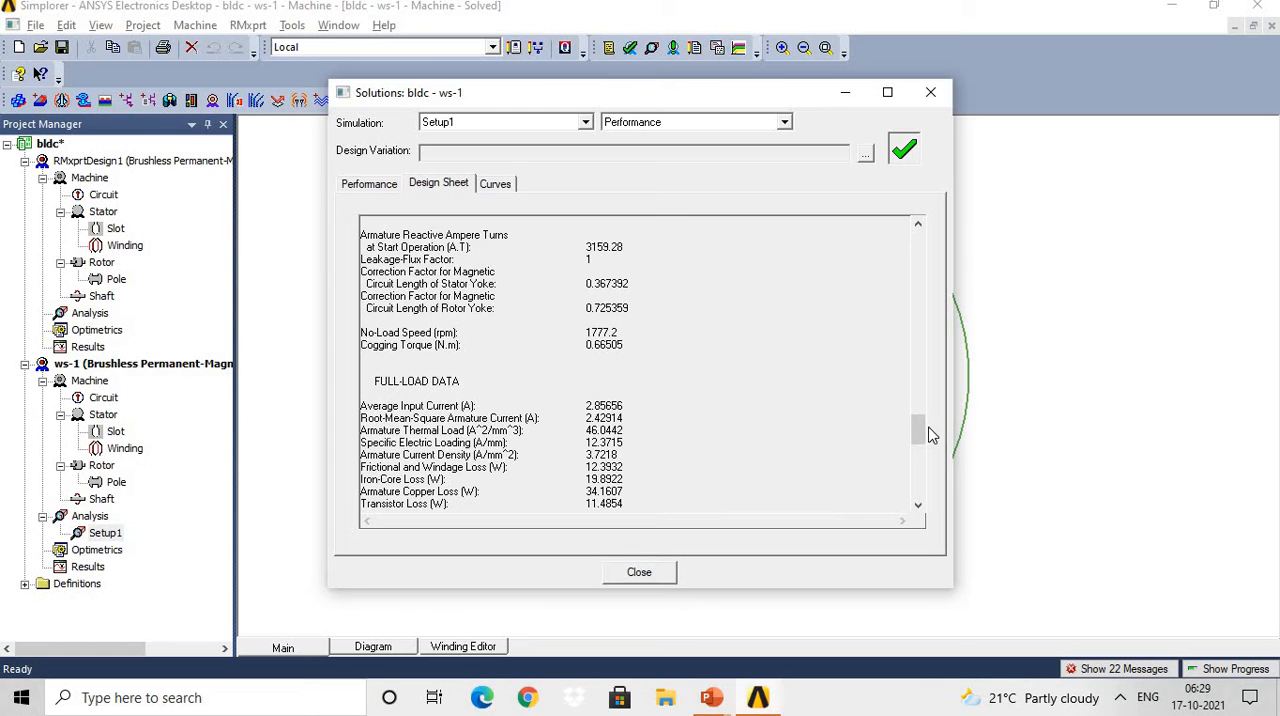
drag(918, 430, 921, 447)
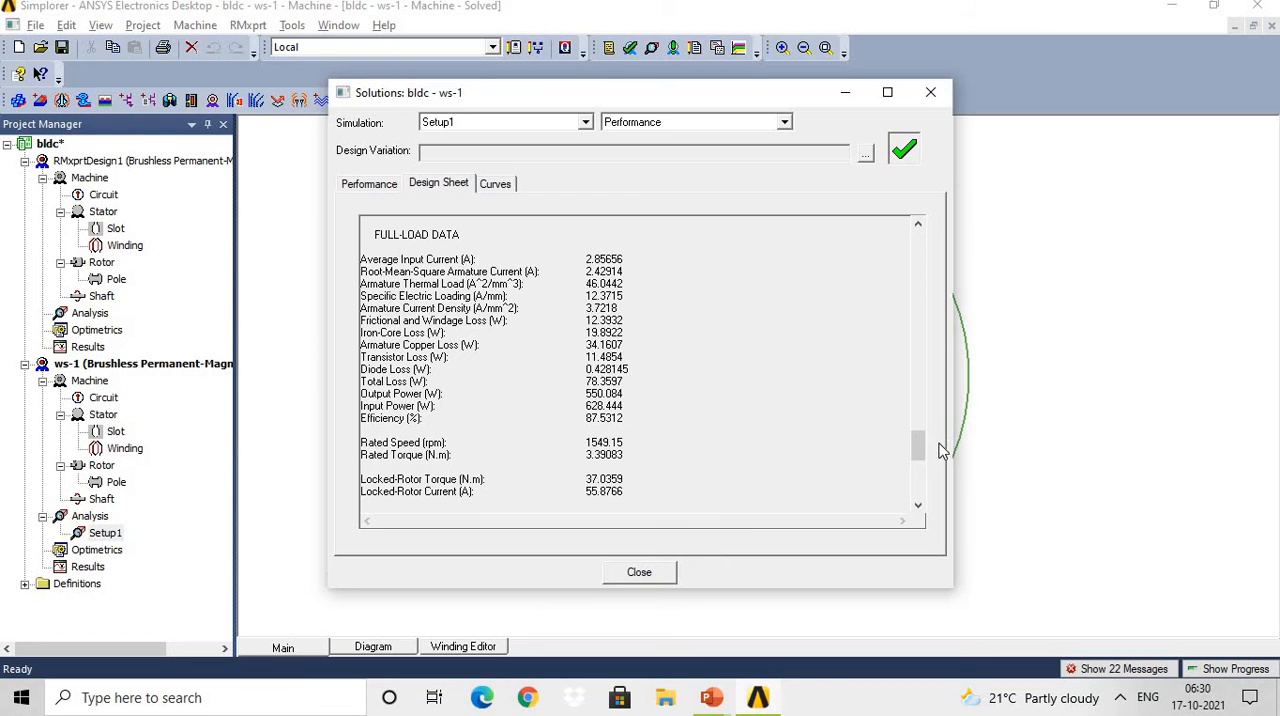
drag(918, 448, 918, 498)
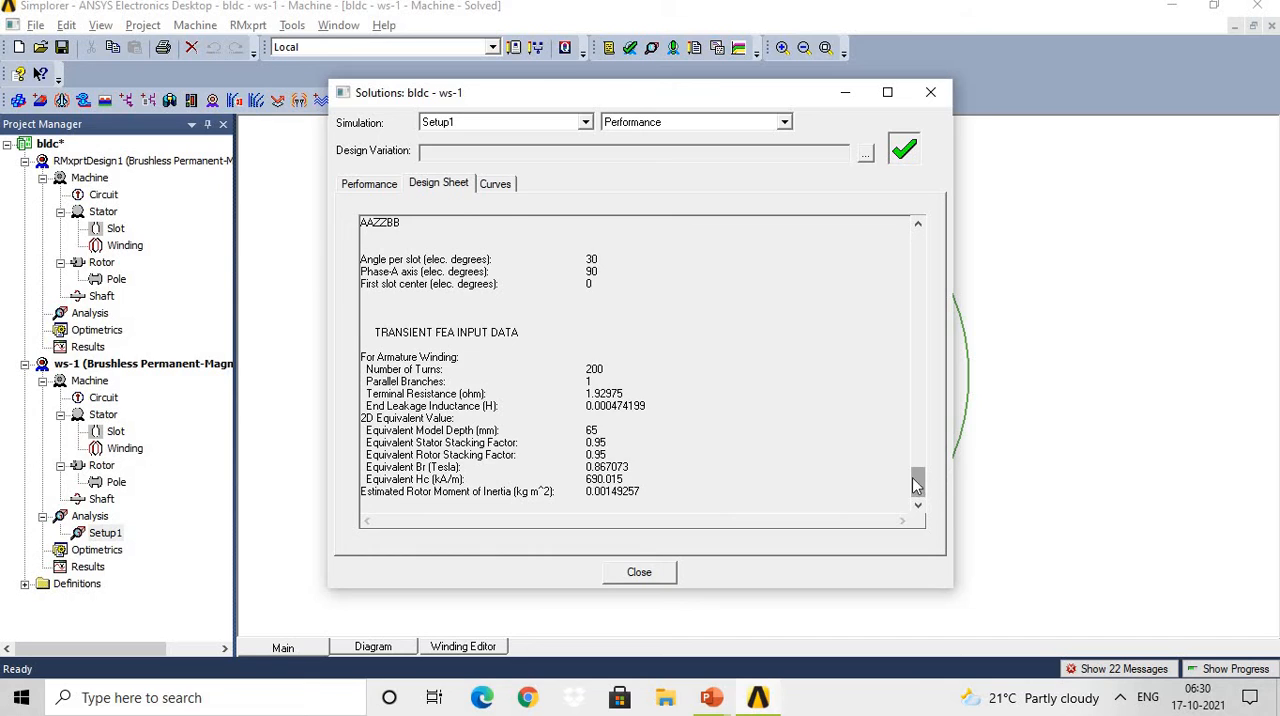
drag(919, 488, 518, 372)
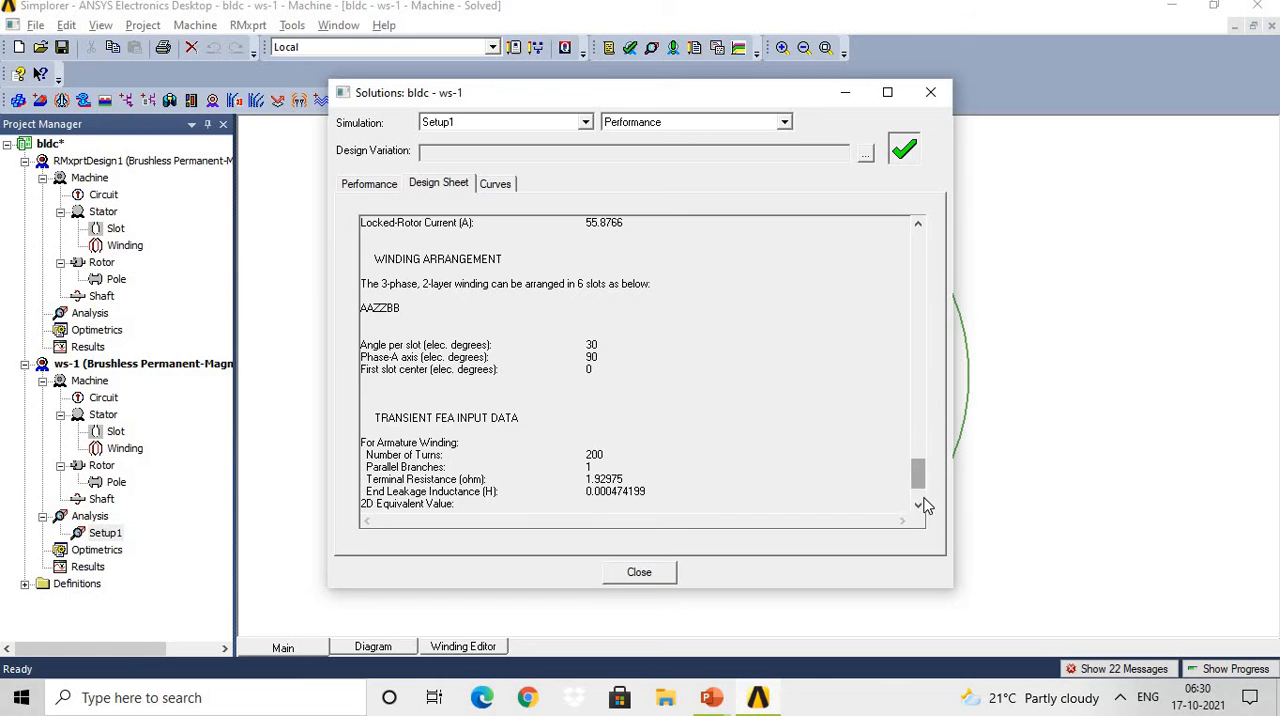
scroll(923, 503, down, 2)
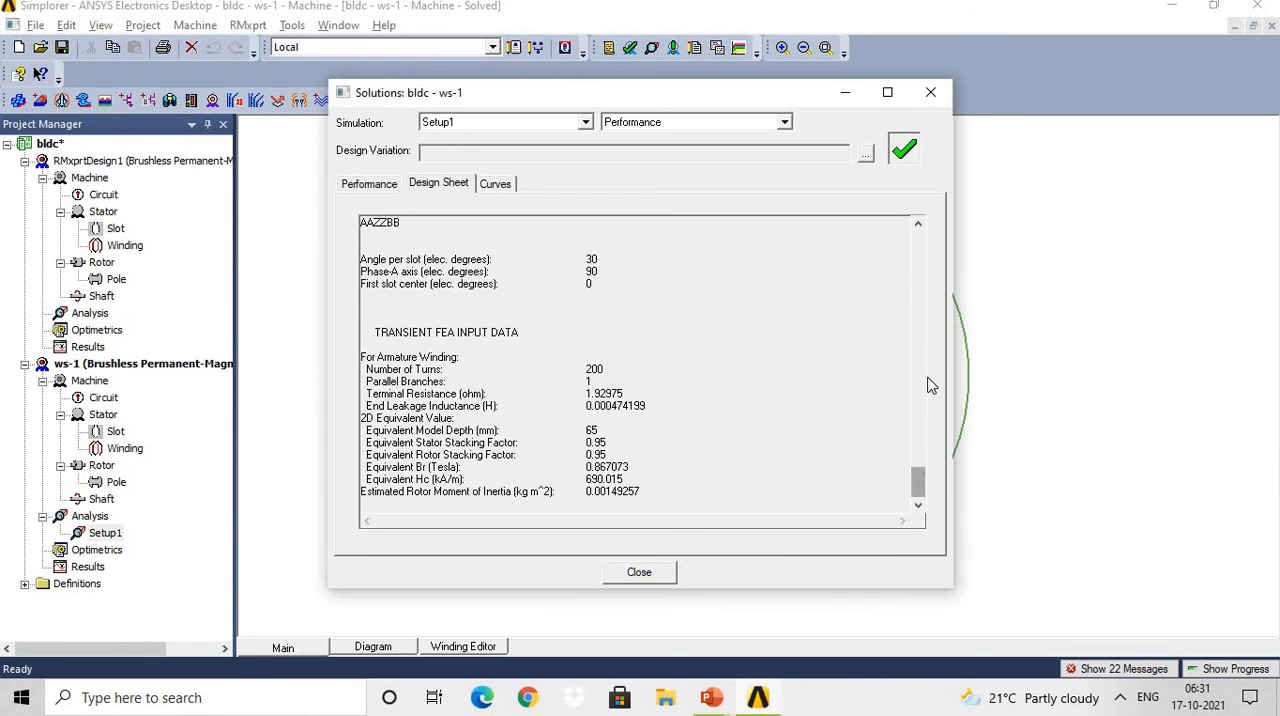
Return to the beginning of the design sheet and try to copy its text.
scroll(932, 300, up, 10)
scroll(932, 240, up, 8)
right_click(694, 282)
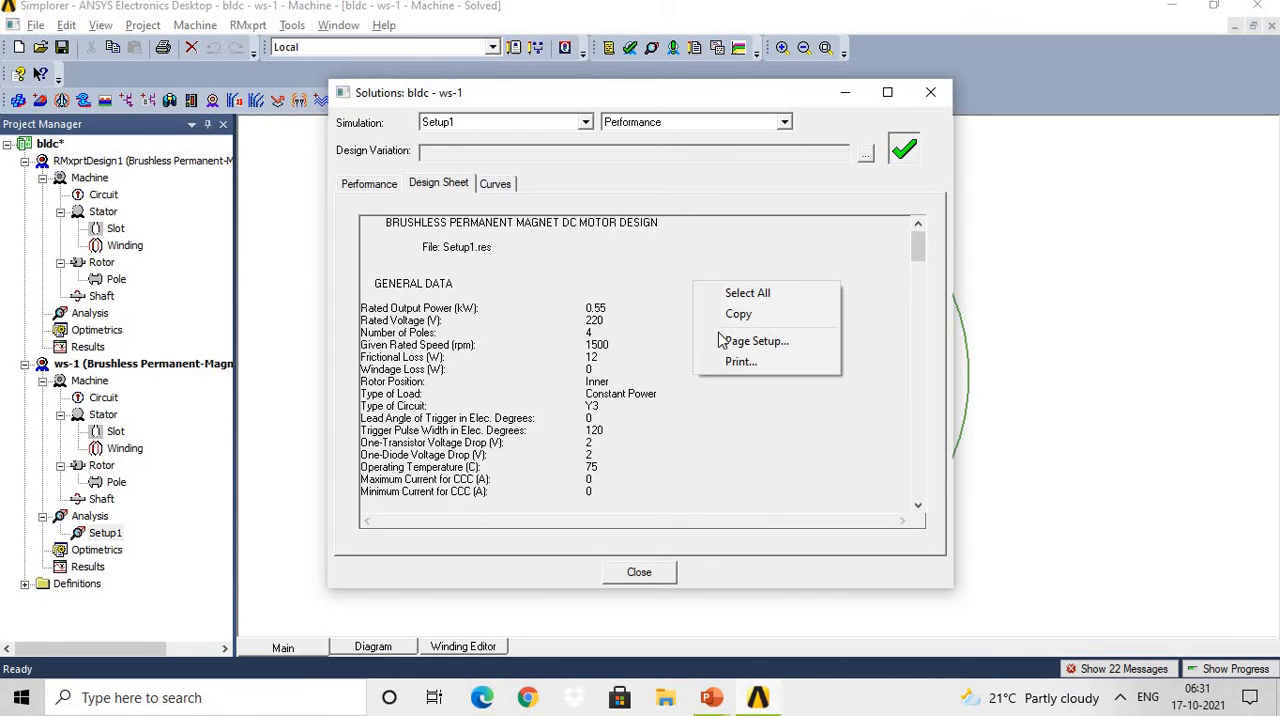
click(736, 315)
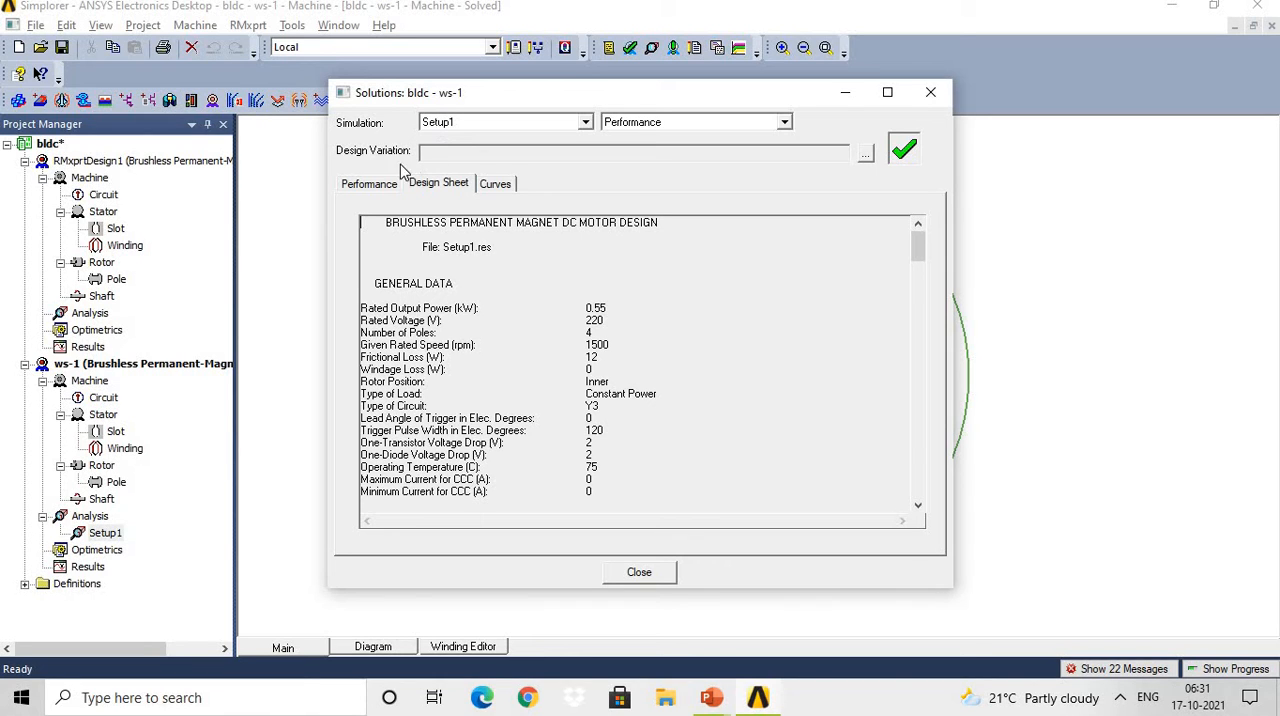
Show Setup1's performance tables for FEA Input Data, Full-Load Operation and Material Consumption.
click(370, 186)
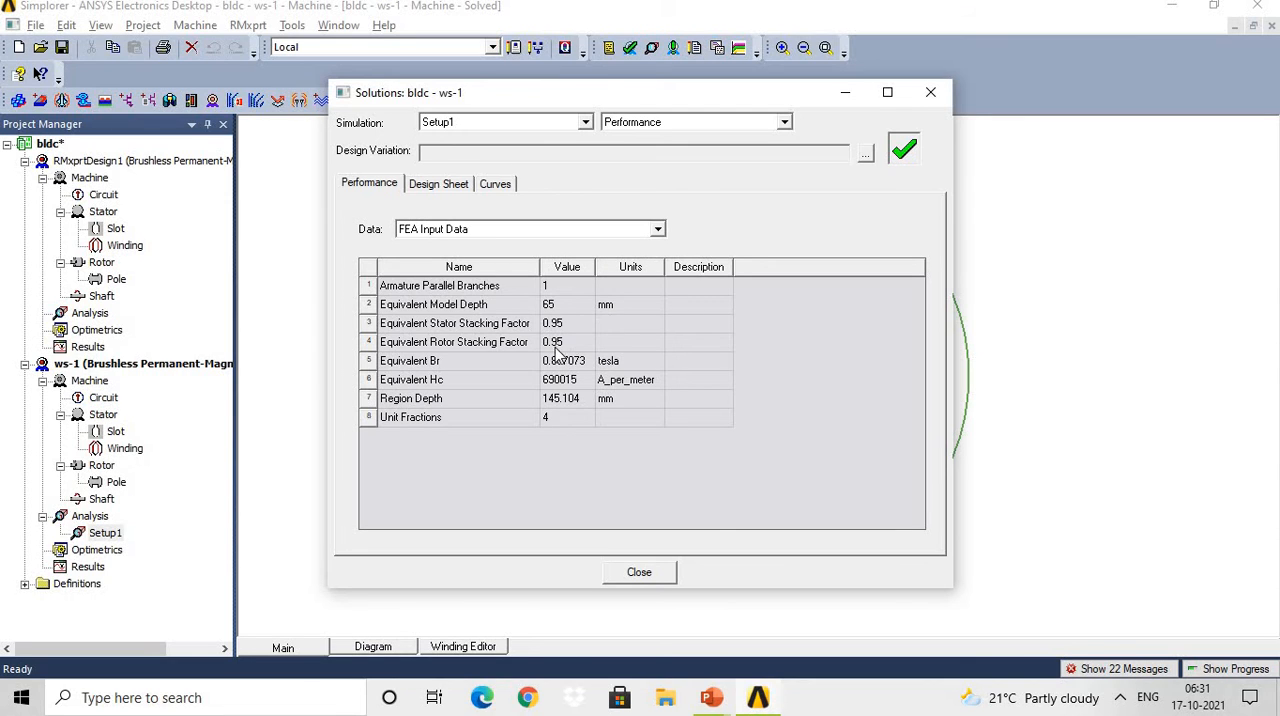
click(658, 229)
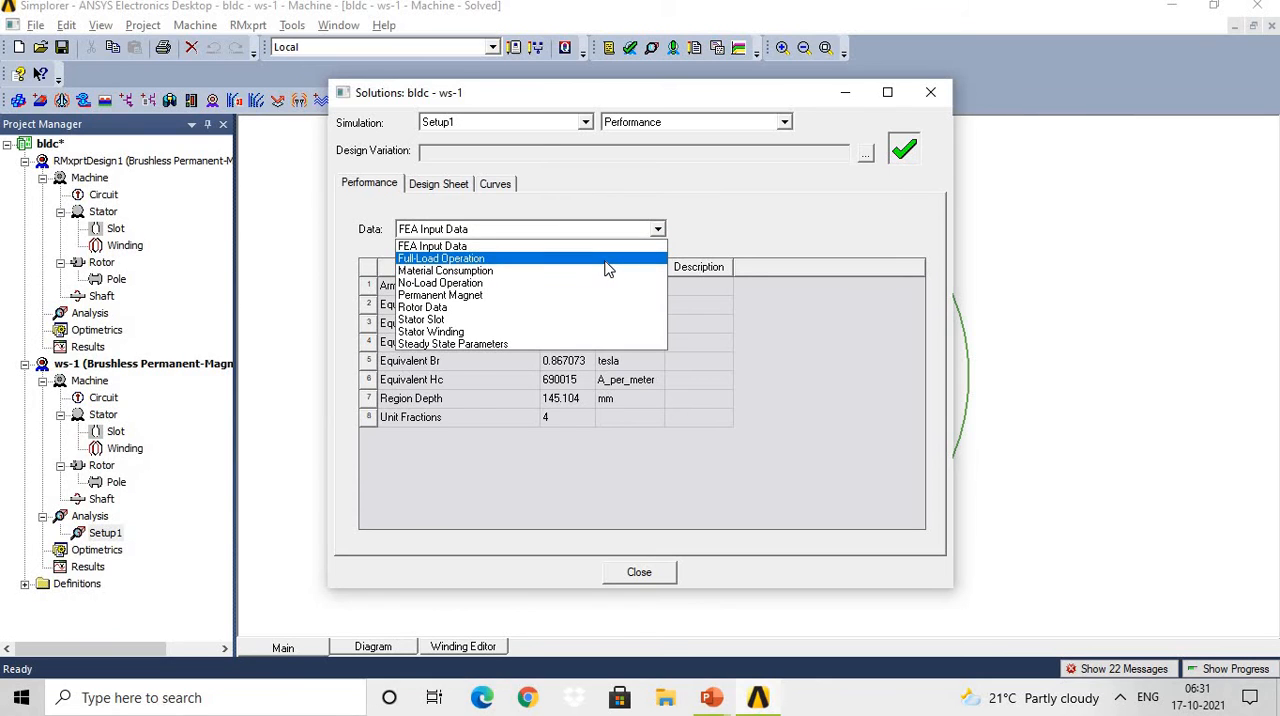
click(607, 259)
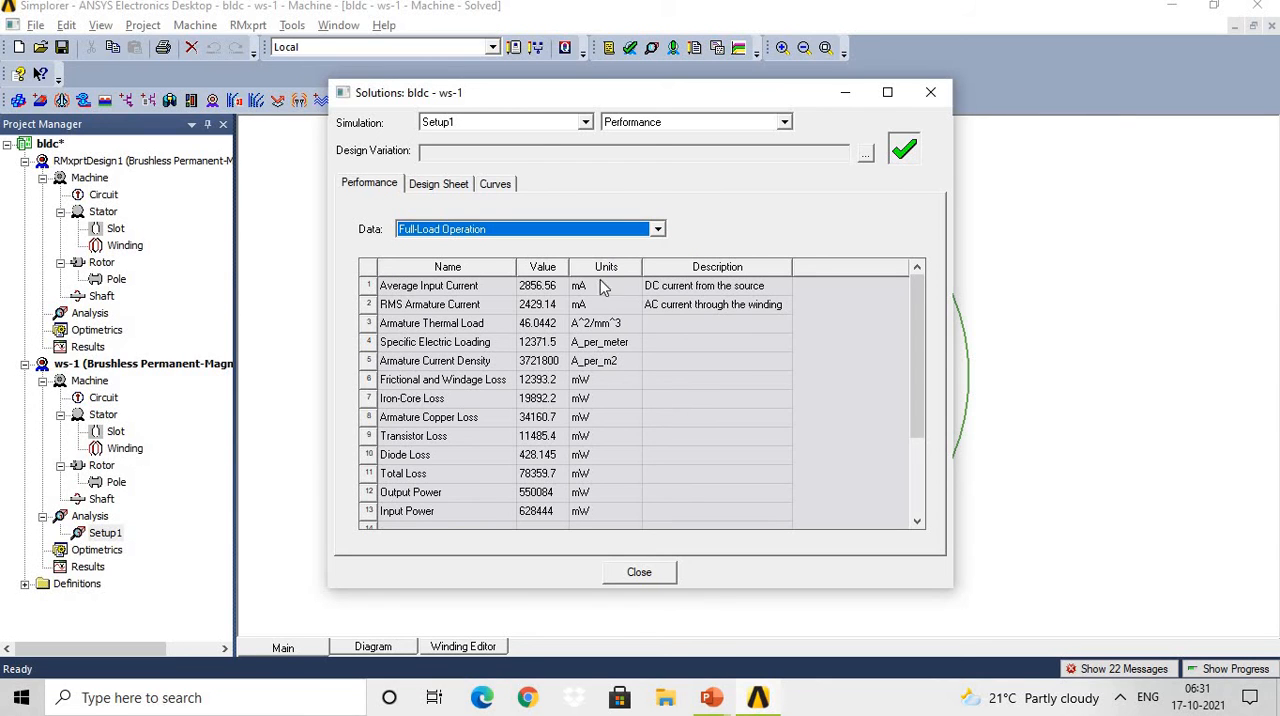
click(919, 365)
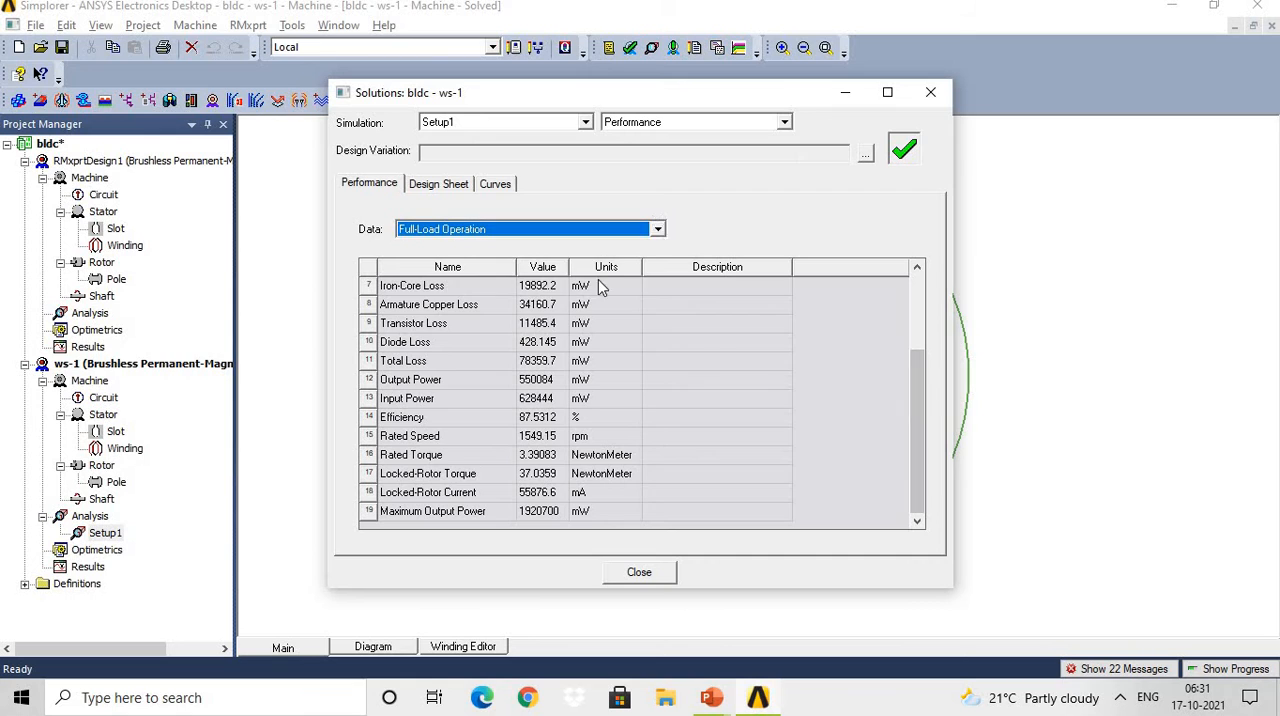
click(590, 229)
click(572, 274)
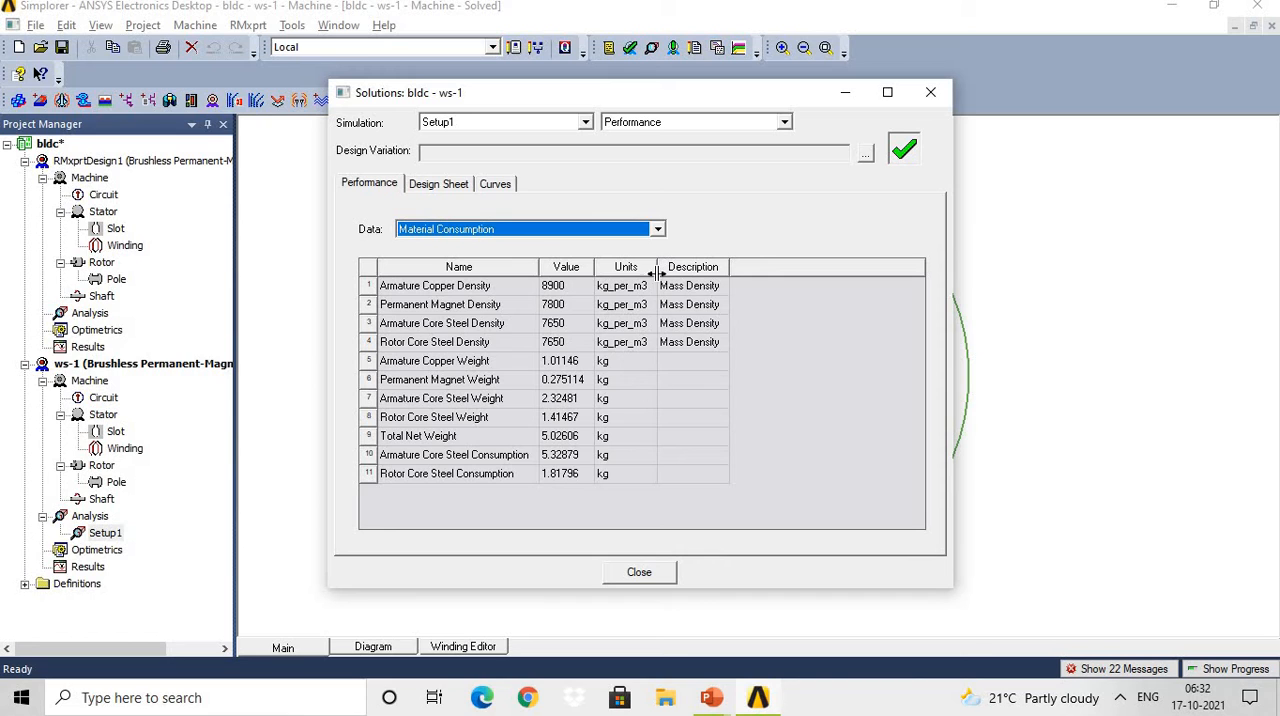
Review the No-Load Operation data and the Permanent Magnet data in Setup1's performance results.
click(657, 229)
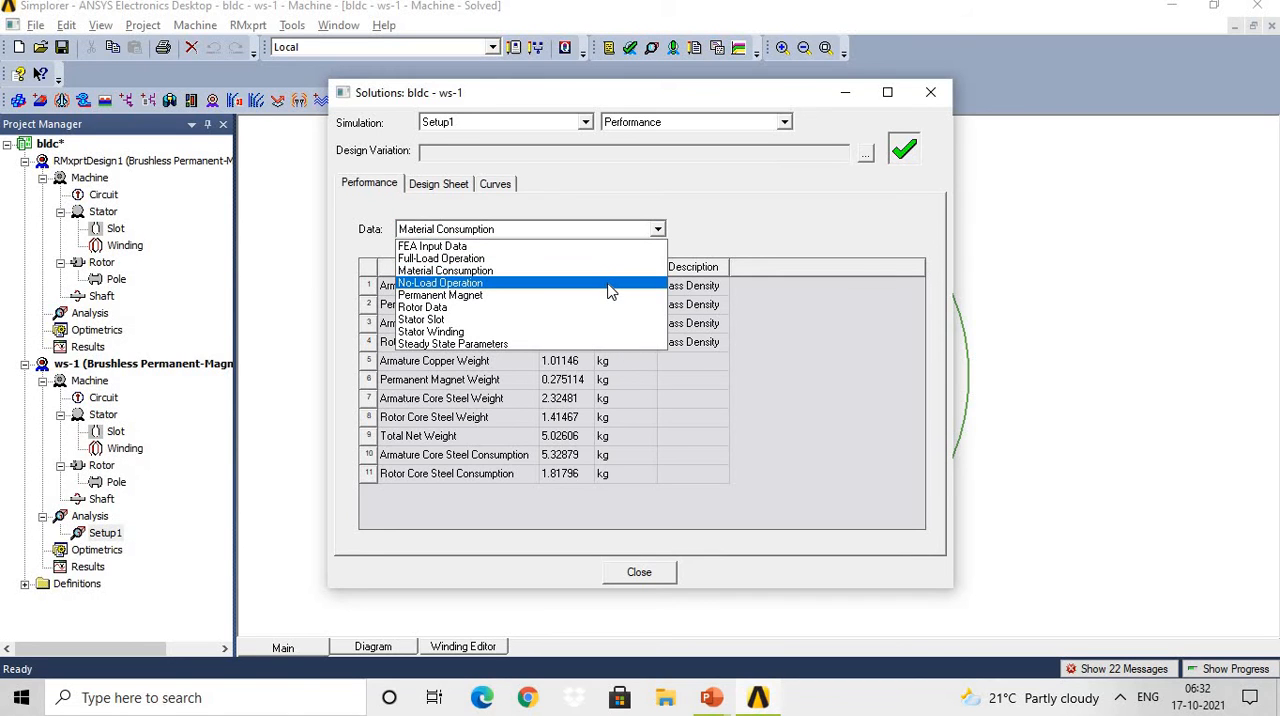
click(611, 291)
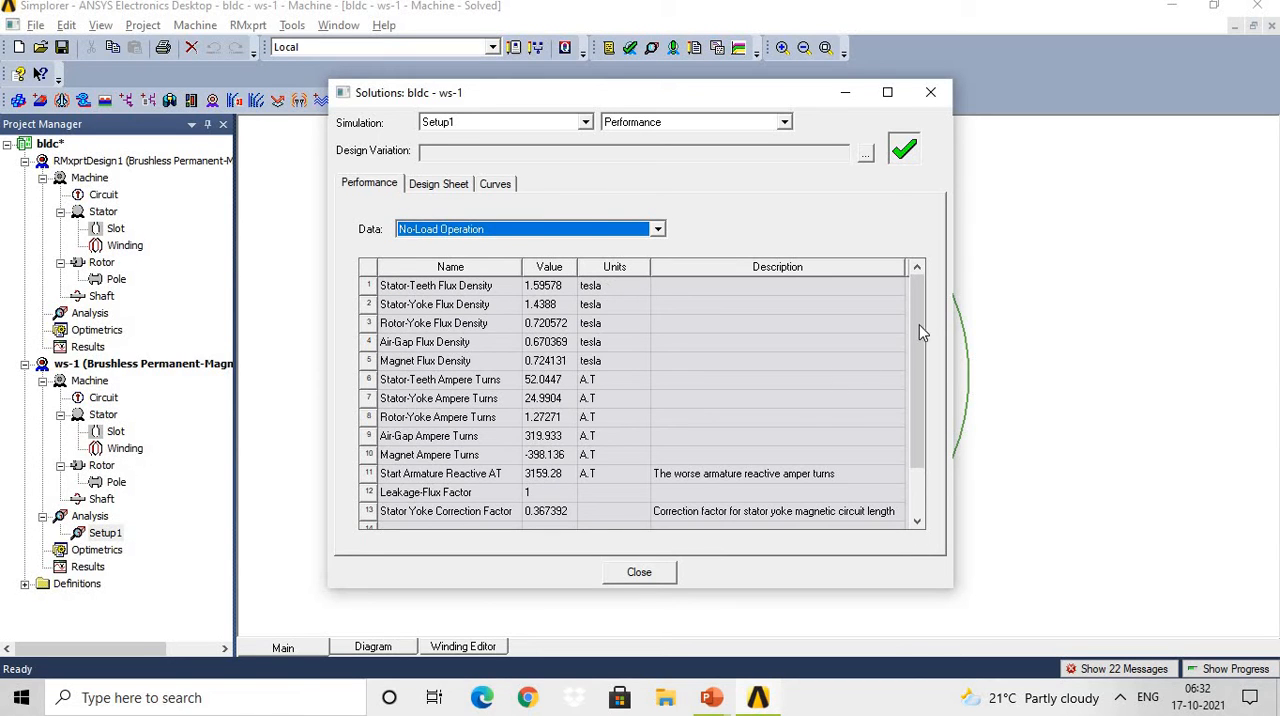
scroll(919, 330, down, 1)
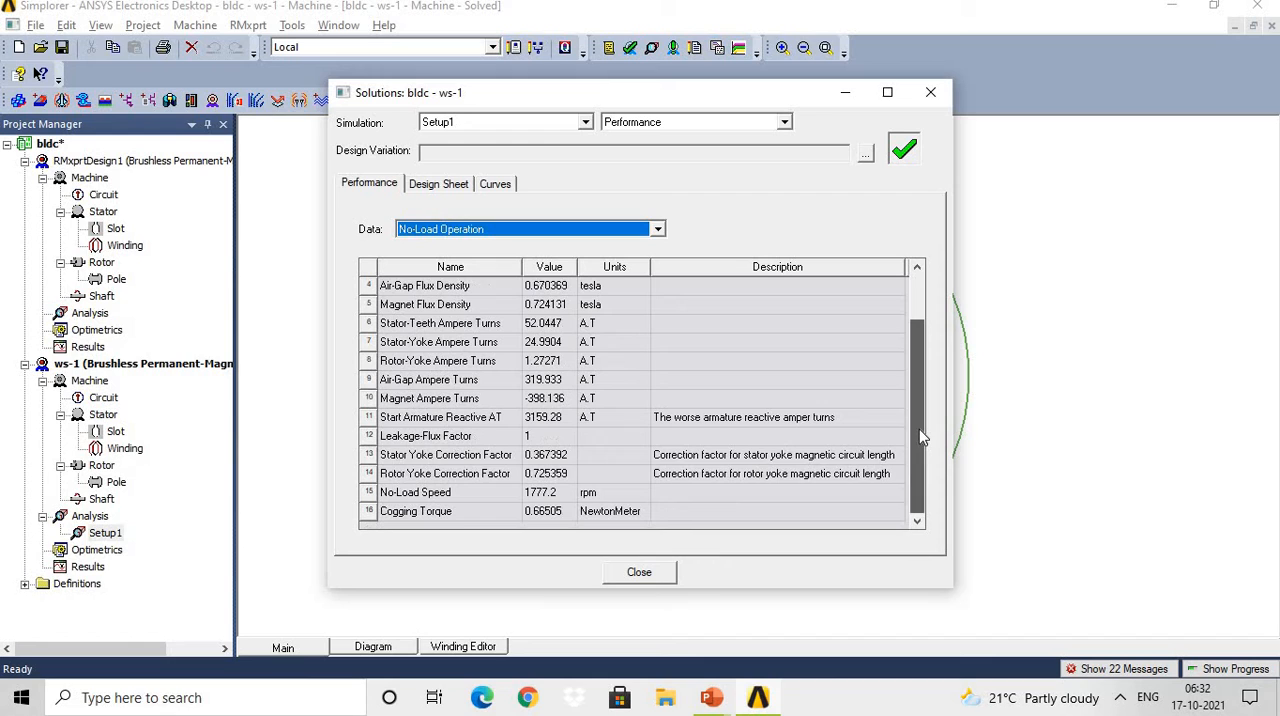
click(659, 230)
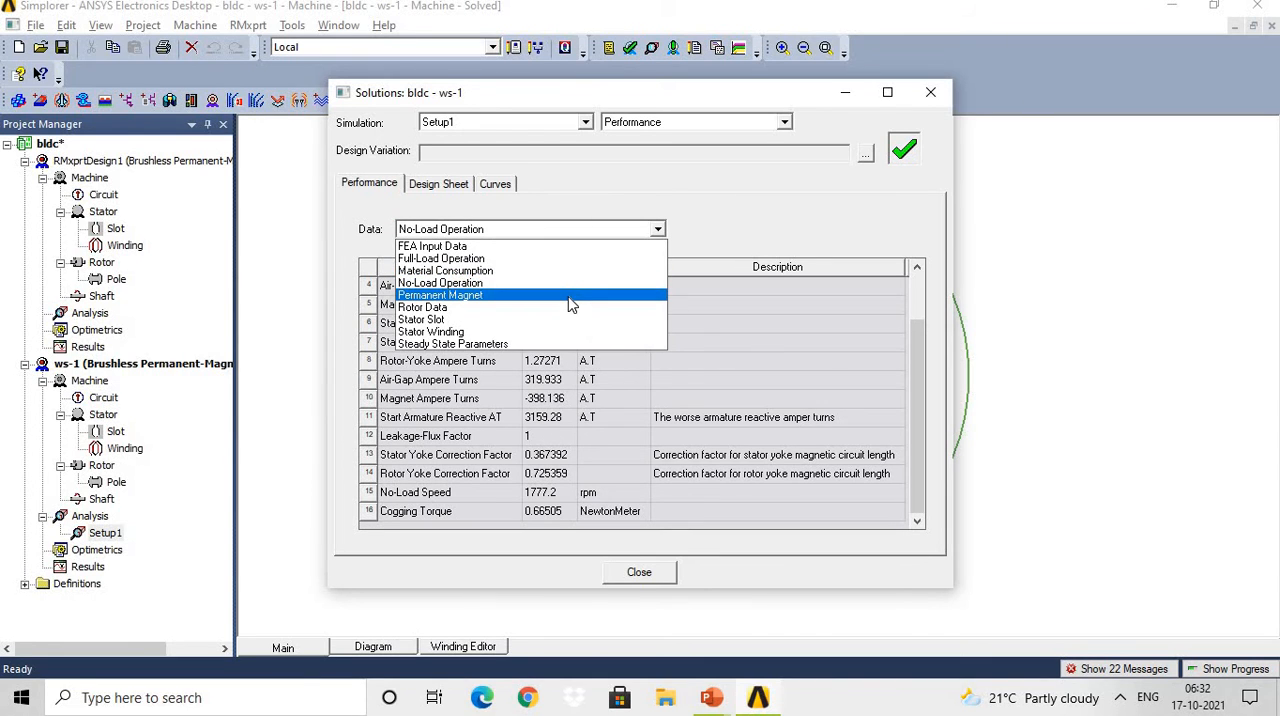
click(571, 300)
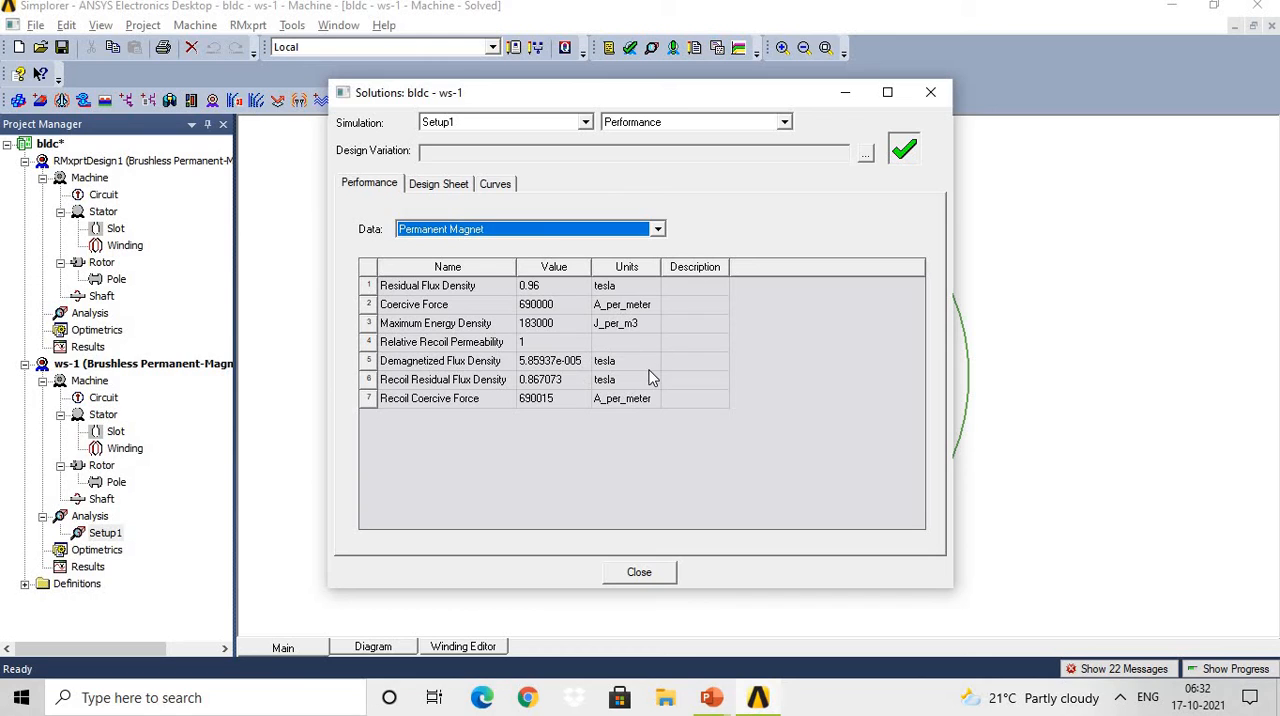
Display the Rotor Data, Stator Slot and Stator Winding tables in Setup1's performance results.
click(655, 234)
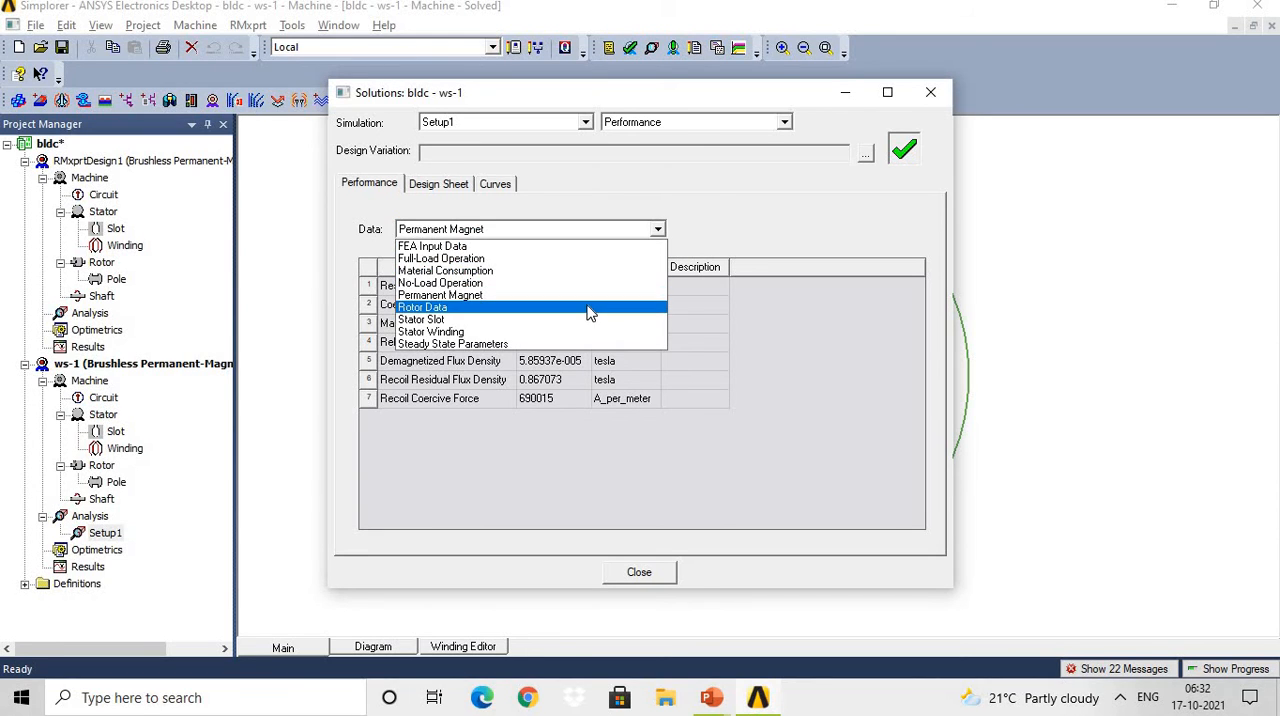
click(586, 307)
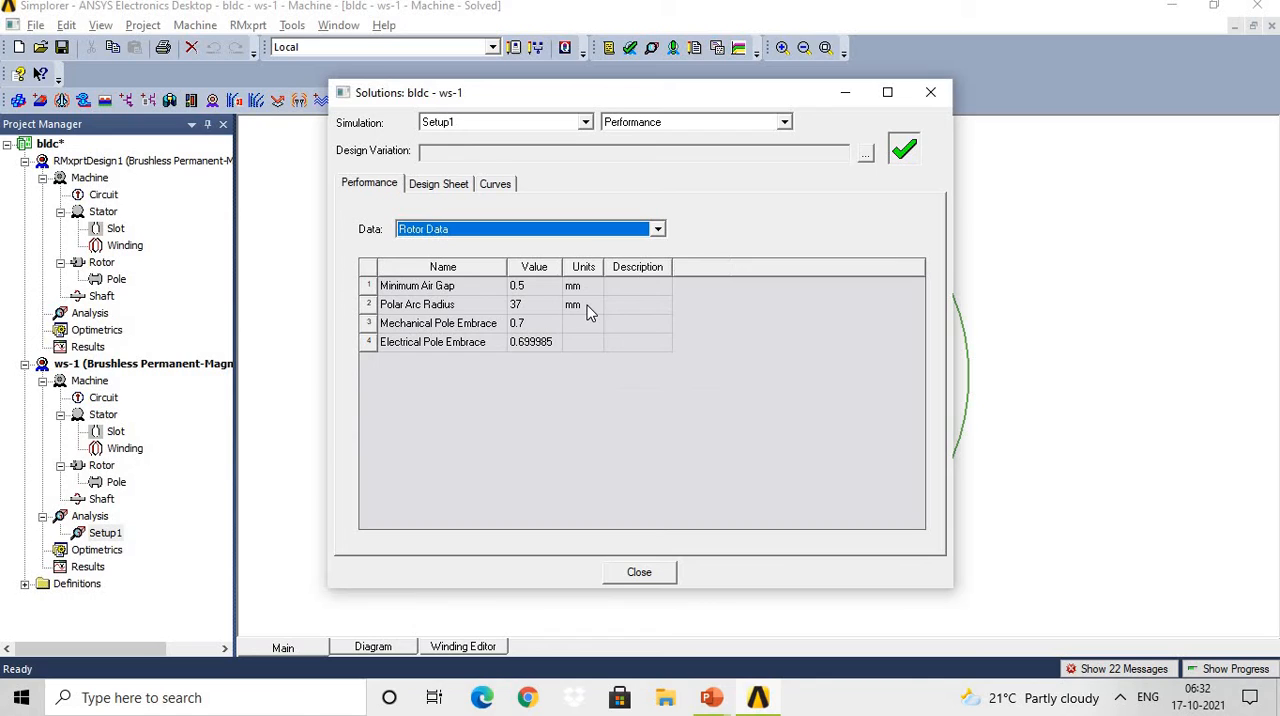
click(657, 229)
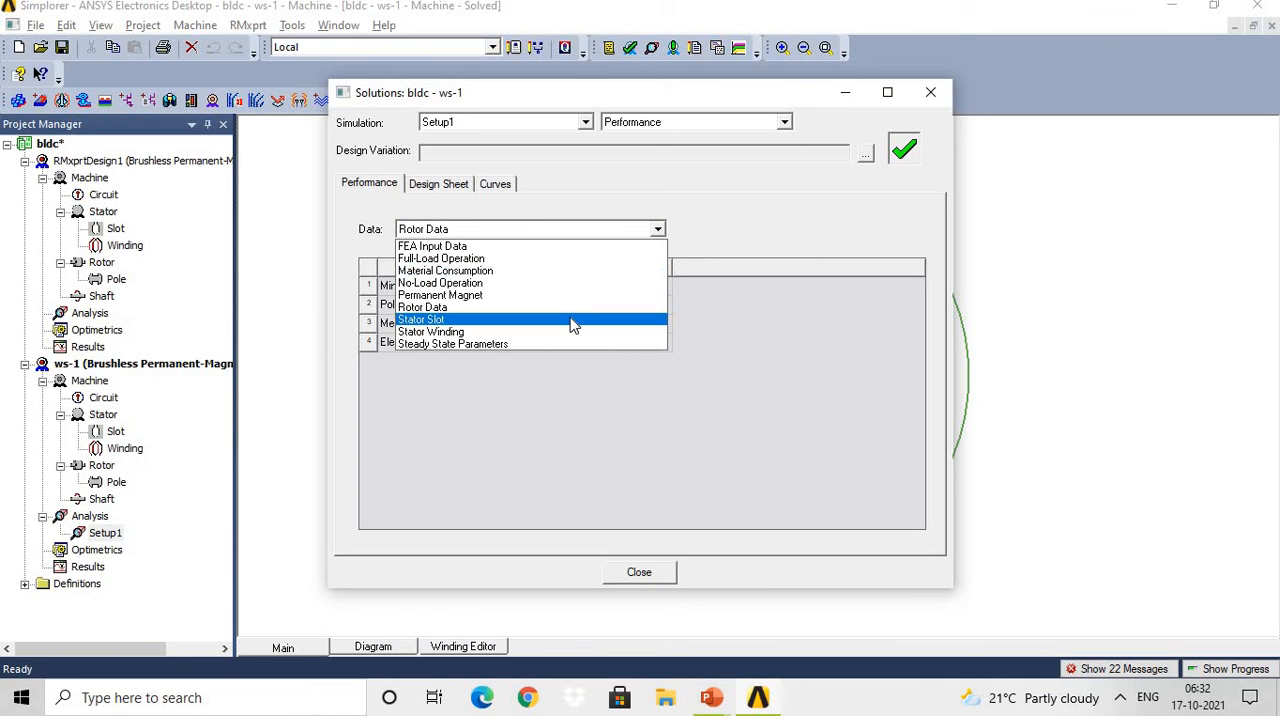
click(572, 320)
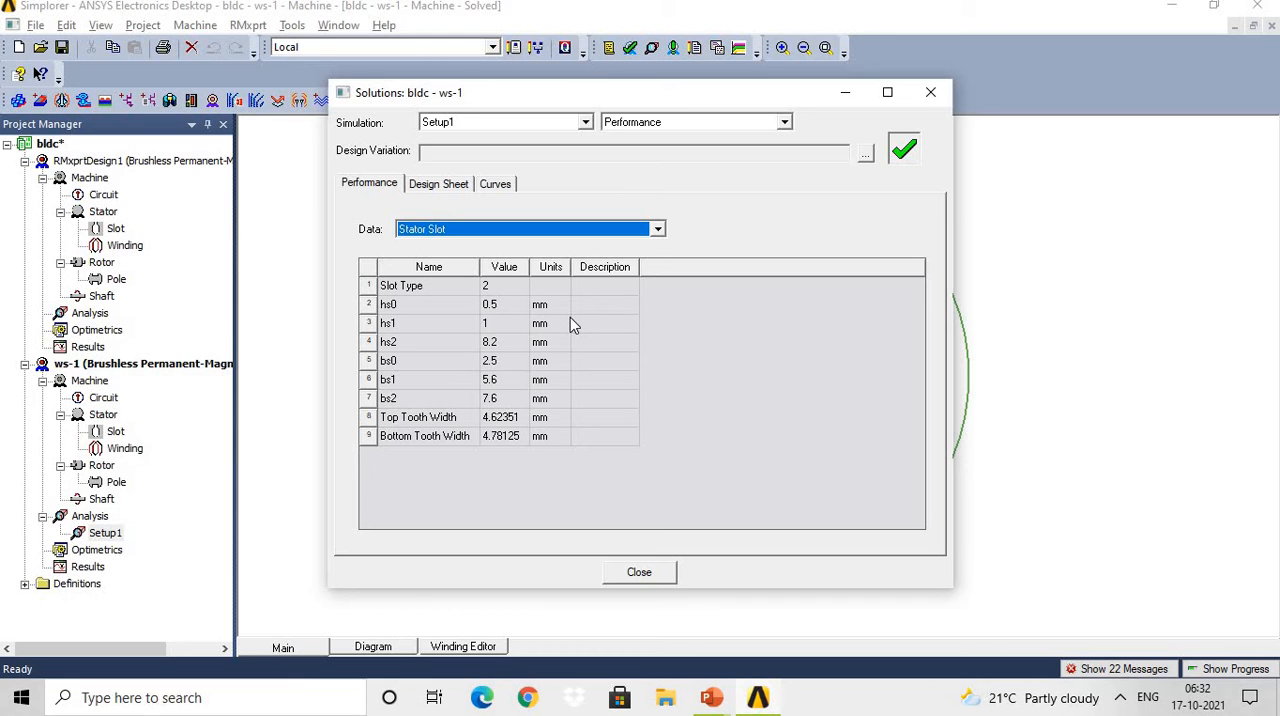
click(657, 229)
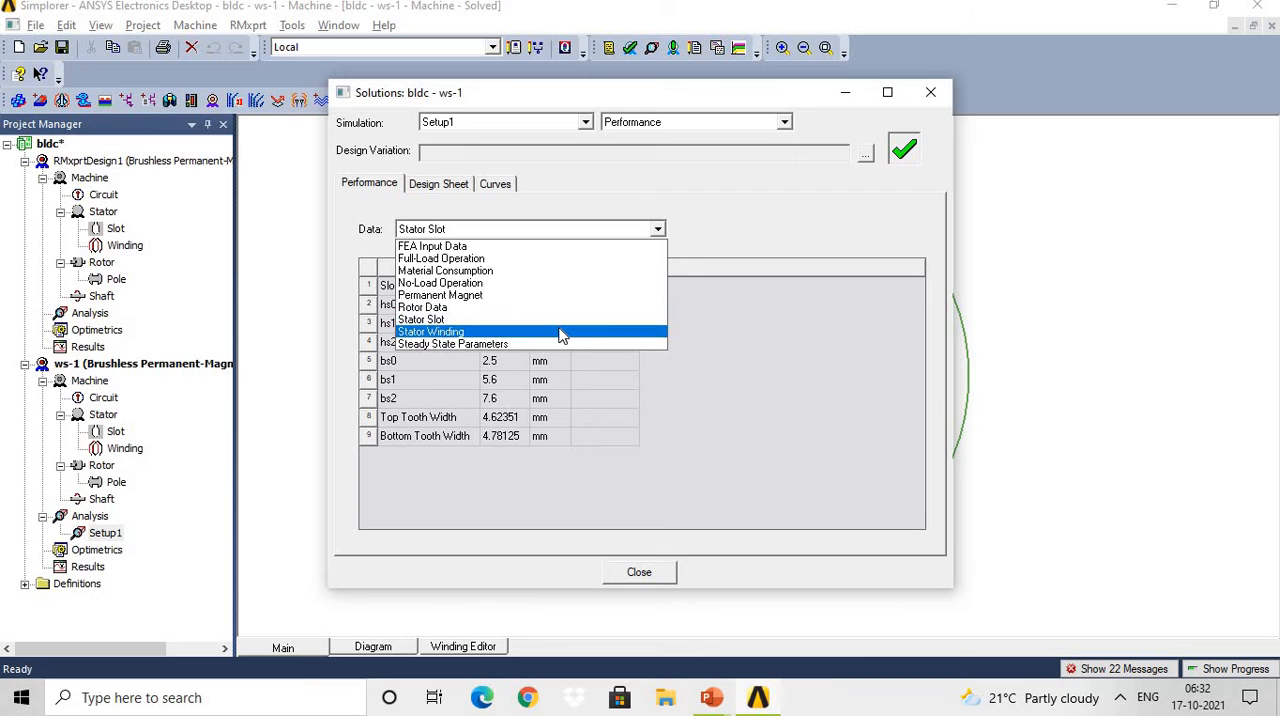
click(562, 333)
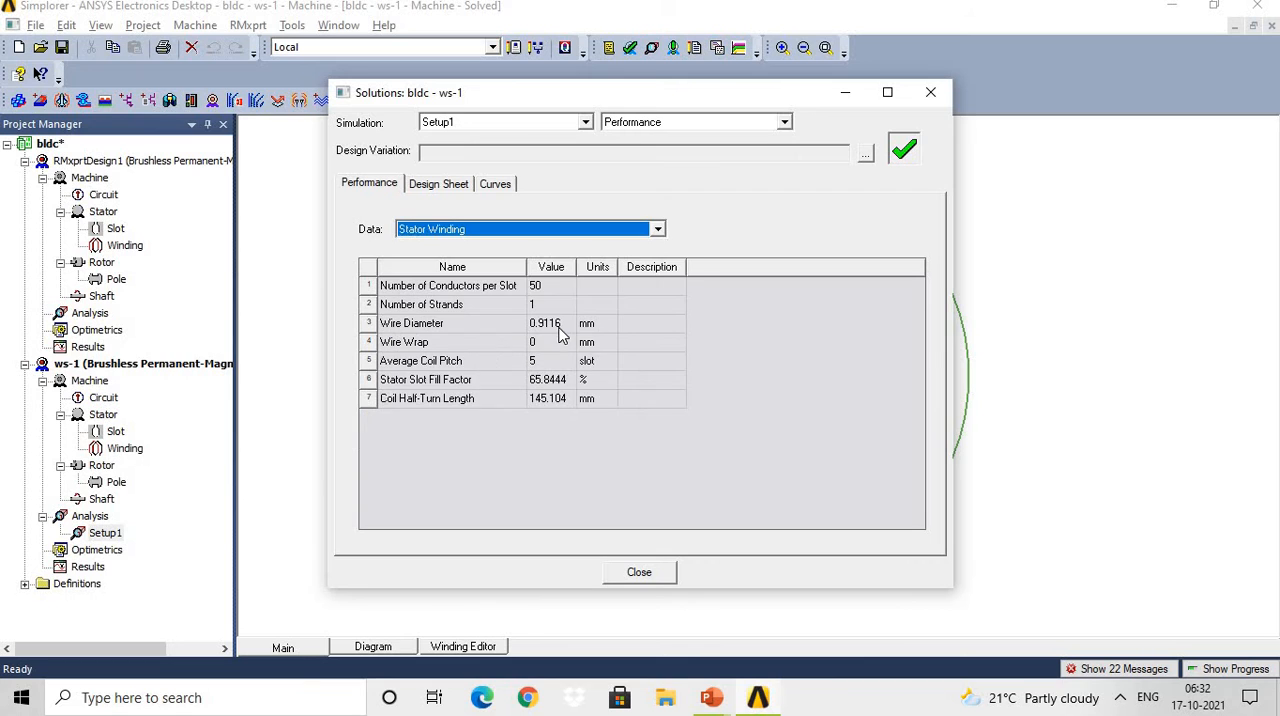
Show Setup1's Steady State Parameters table and its Input DC Current vs Speed curve.
click(657, 231)
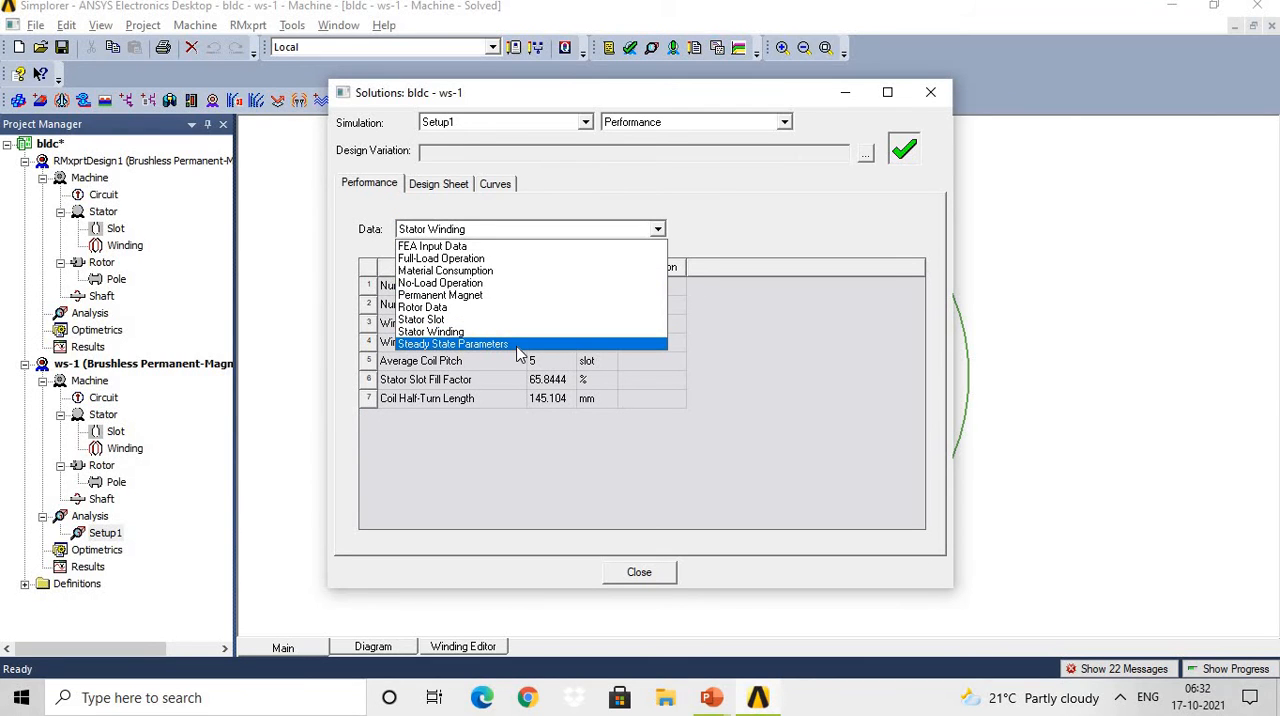
click(519, 346)
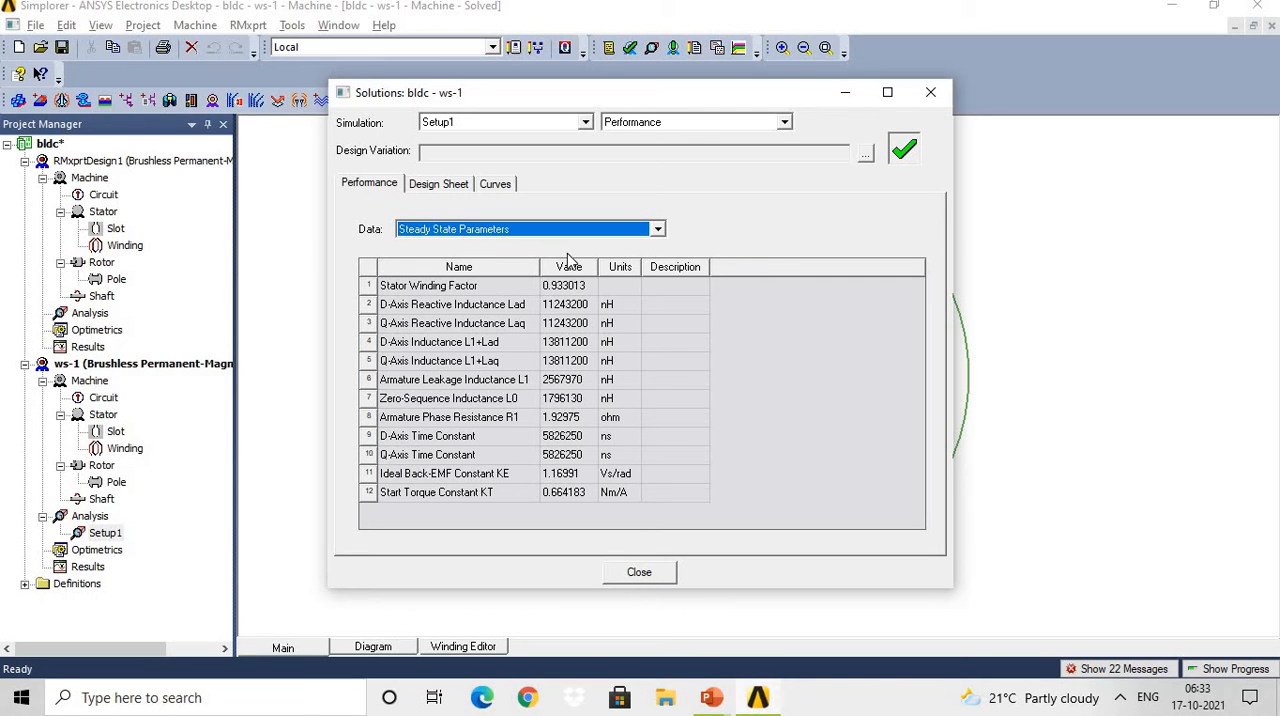
click(503, 190)
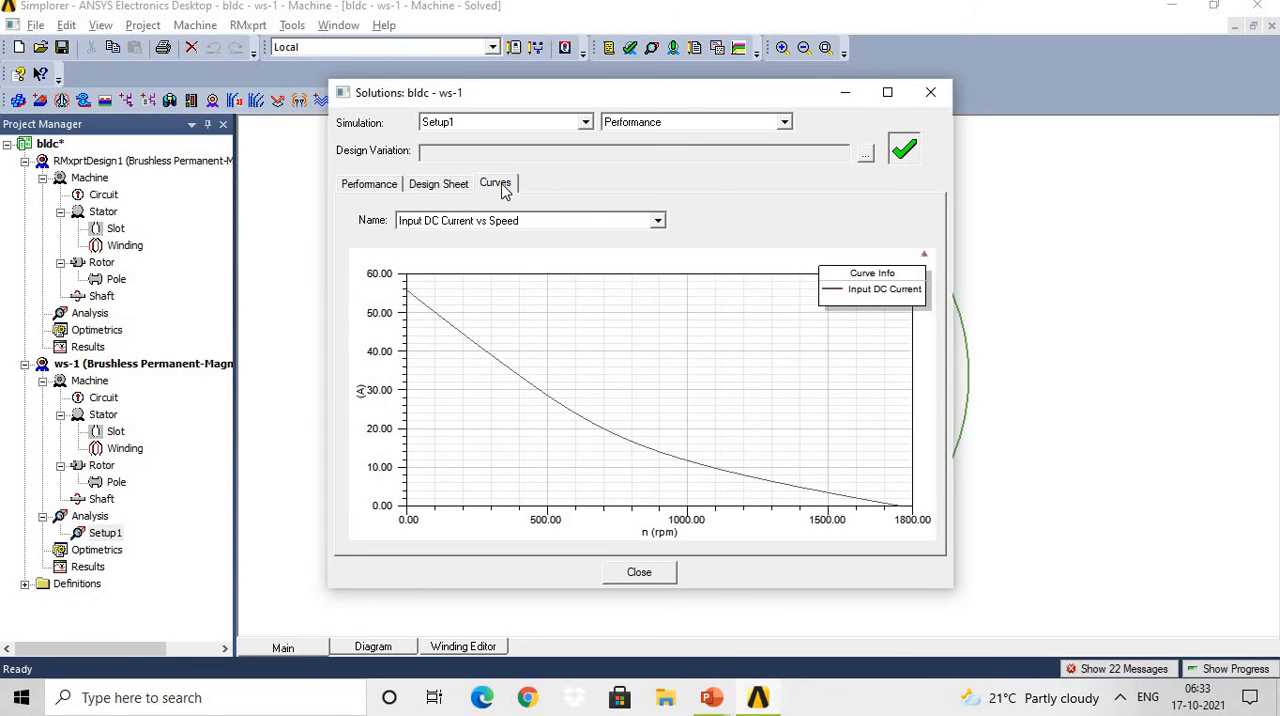
click(658, 222)
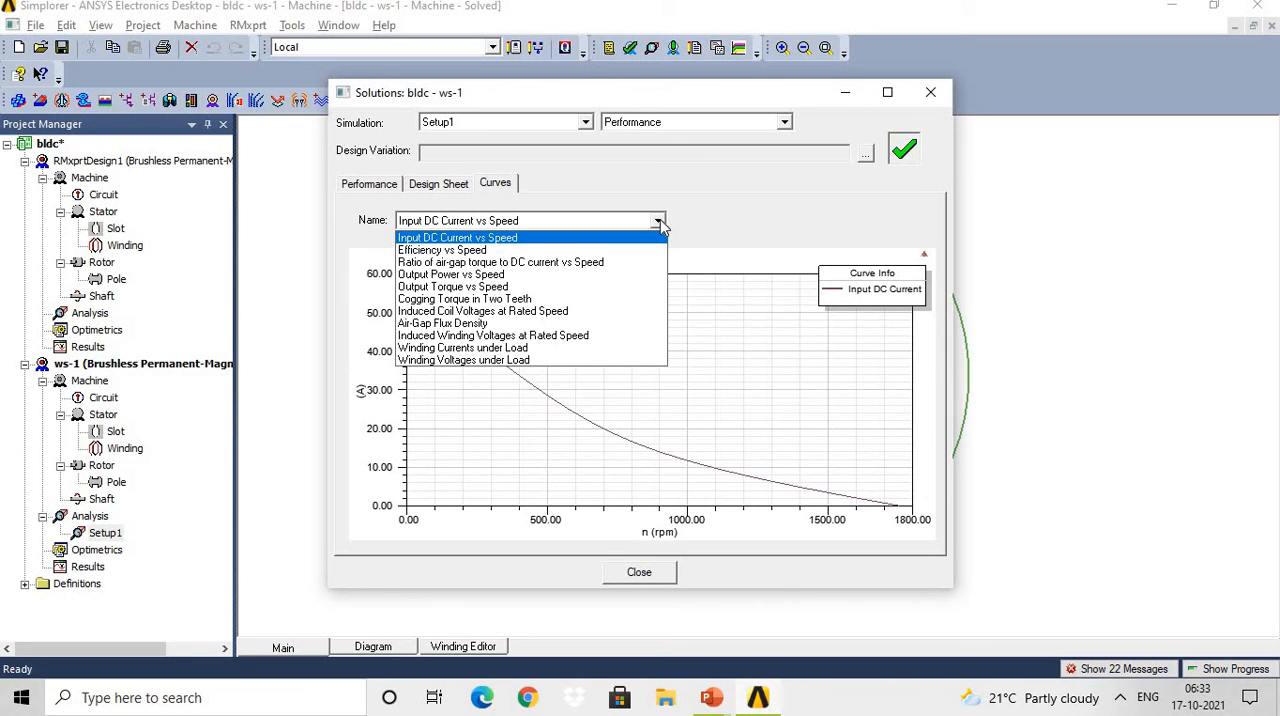
click(658, 222)
click(658, 222)
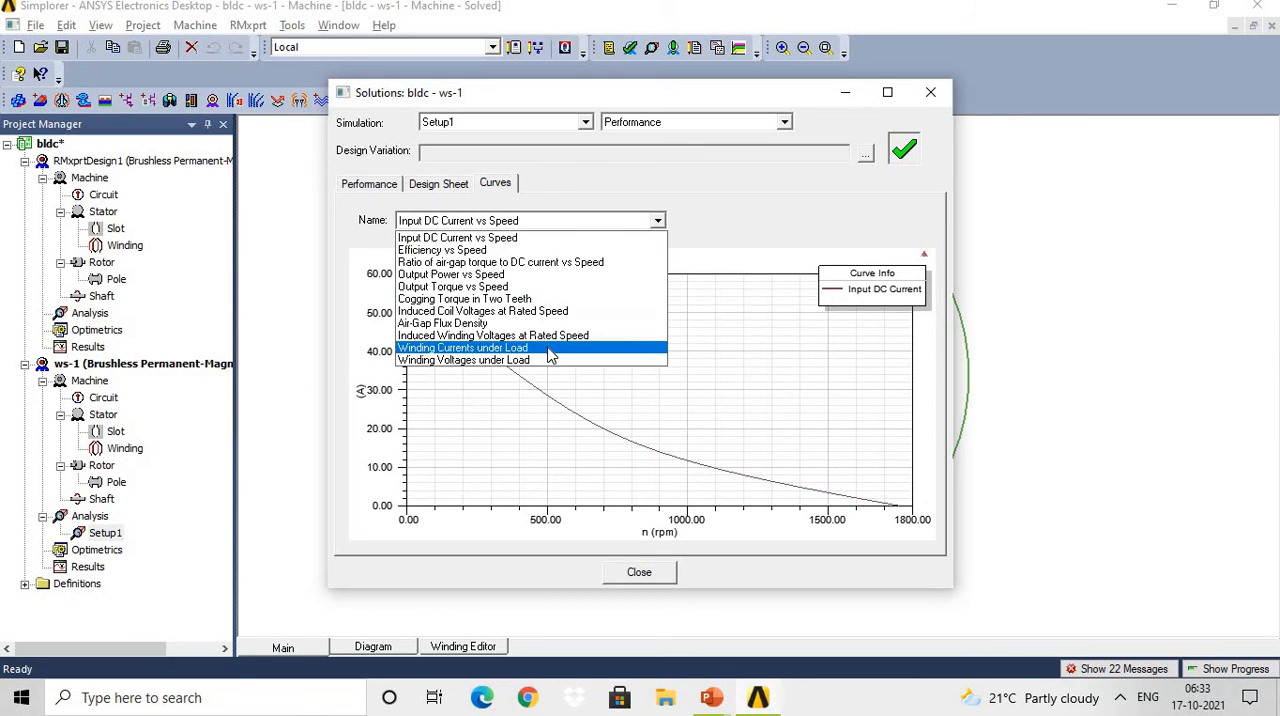
click(752, 262)
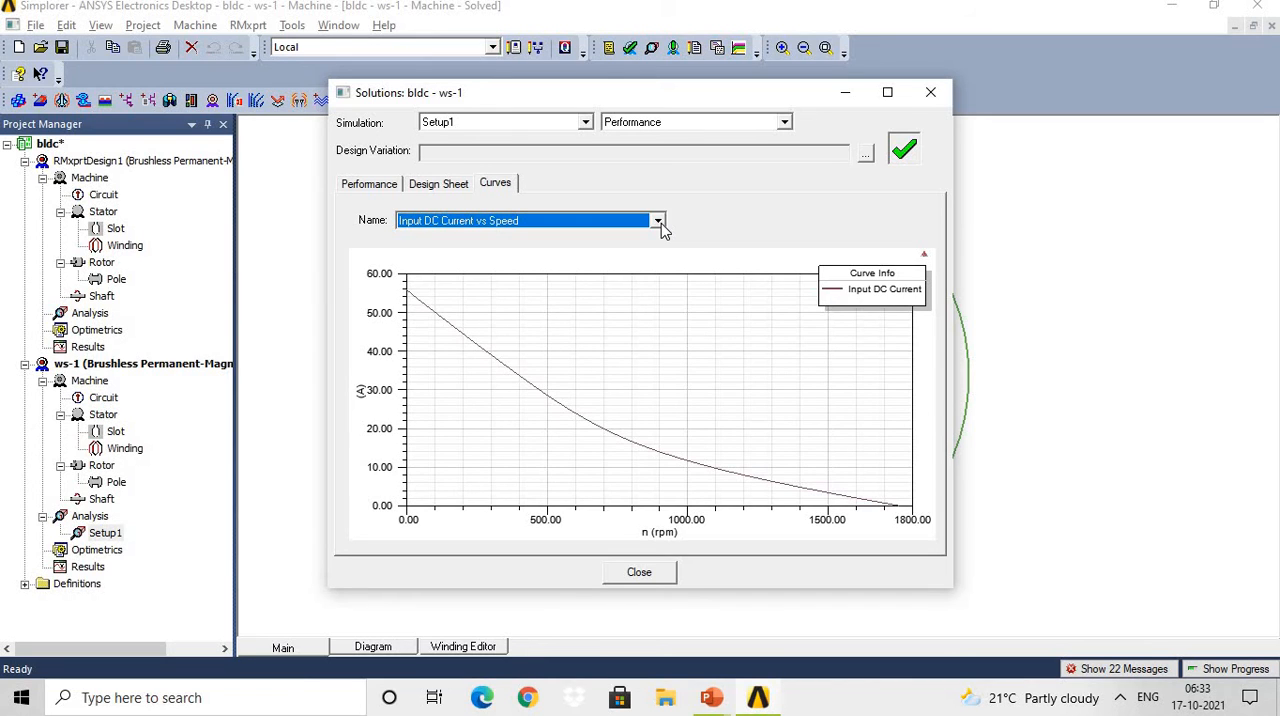
View Setup1's speed curves for efficiency, ratio of air-gap torque to DC current, output power and output torque.
click(658, 221)
click(612, 248)
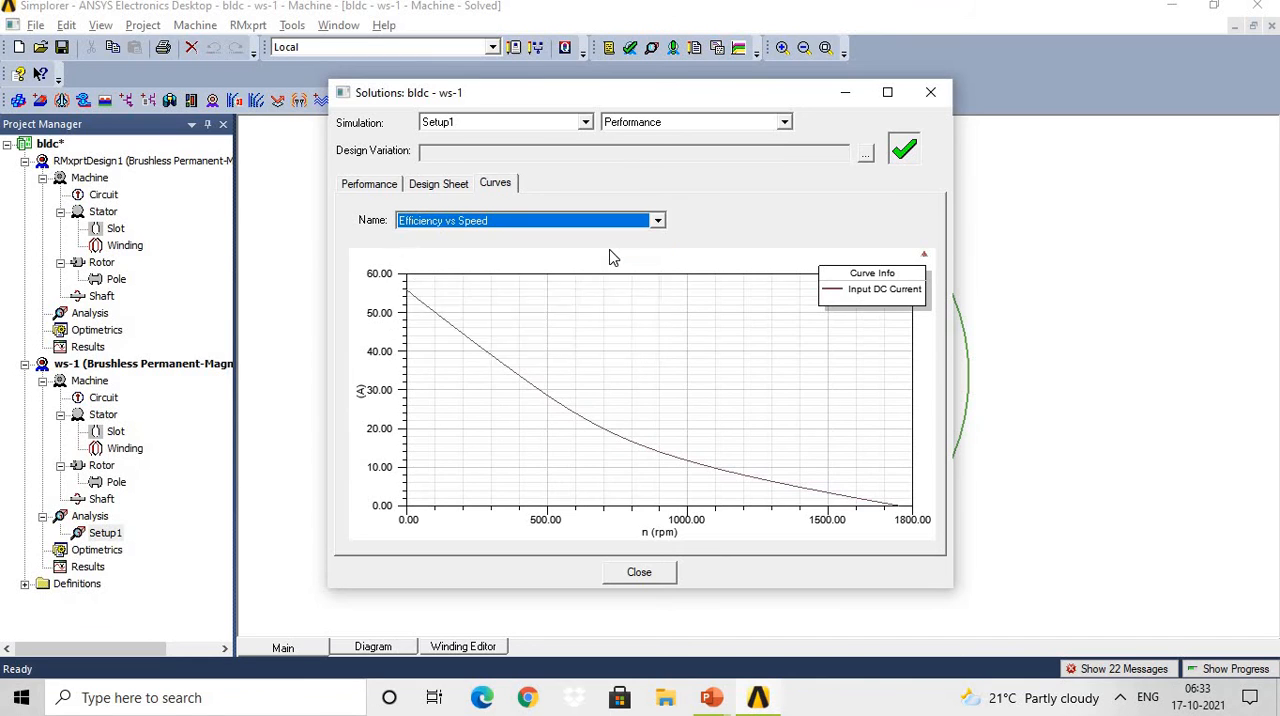
click(653, 221)
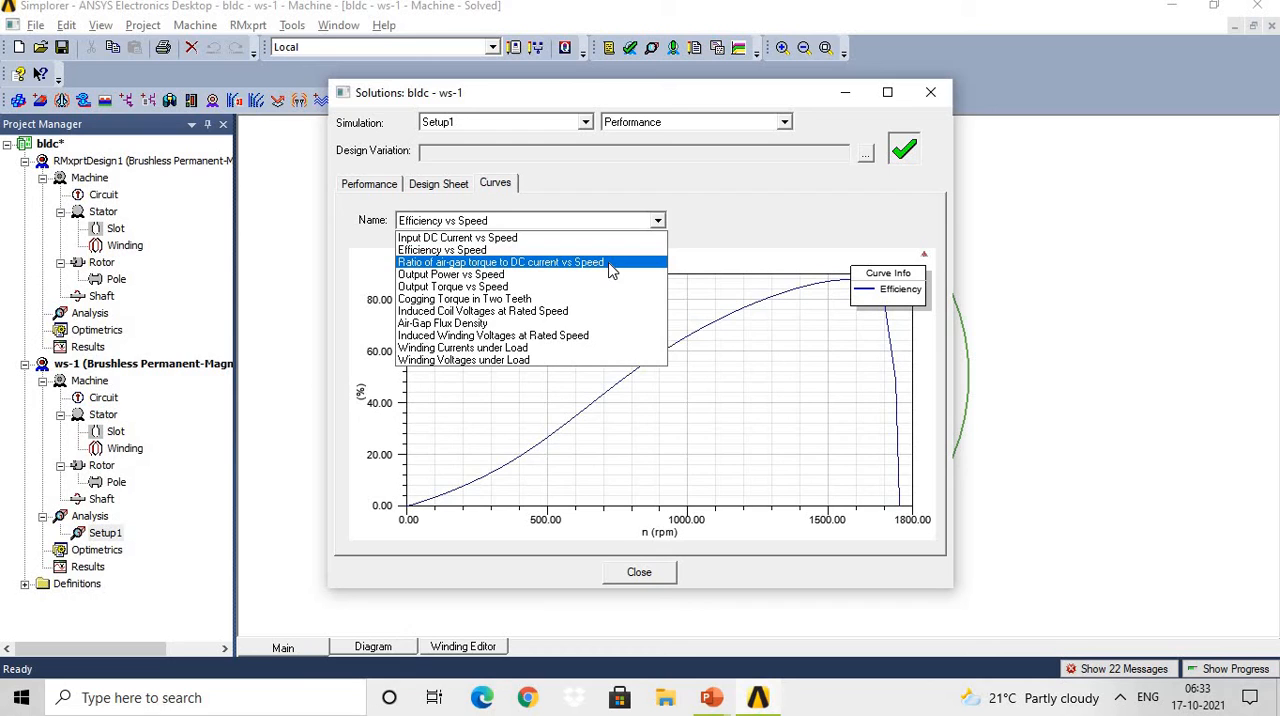
click(612, 263)
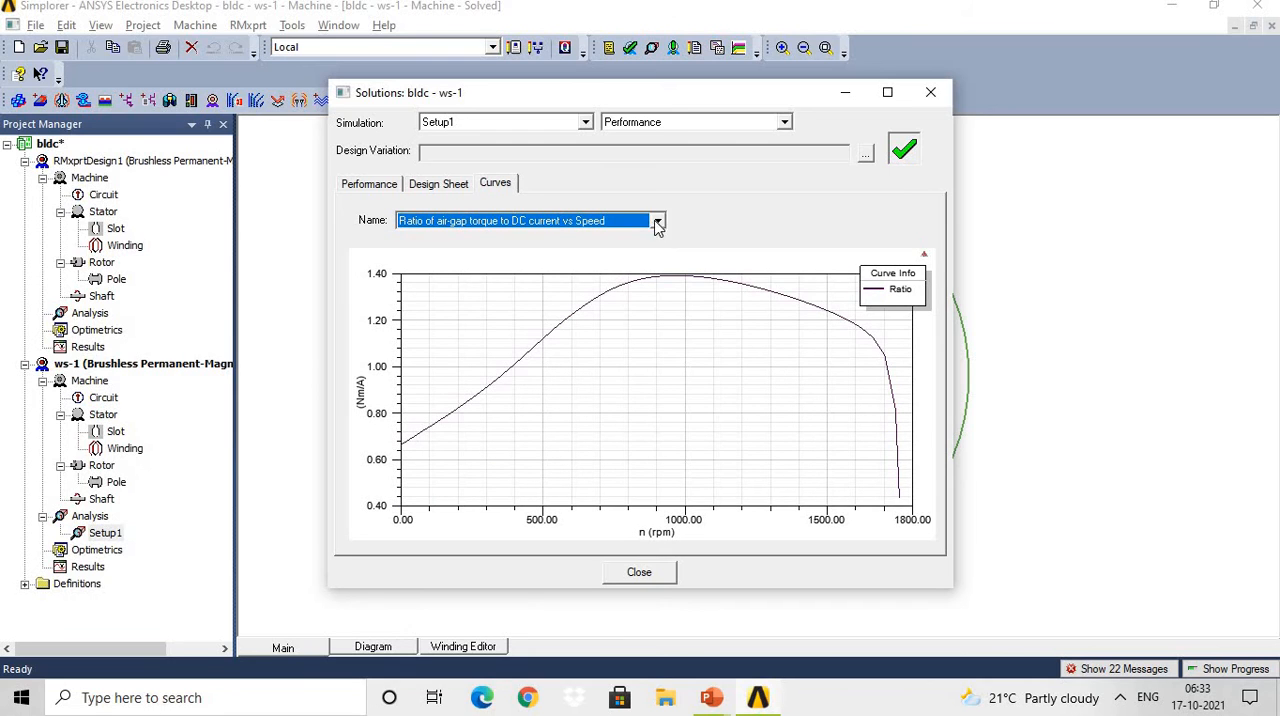
click(657, 221)
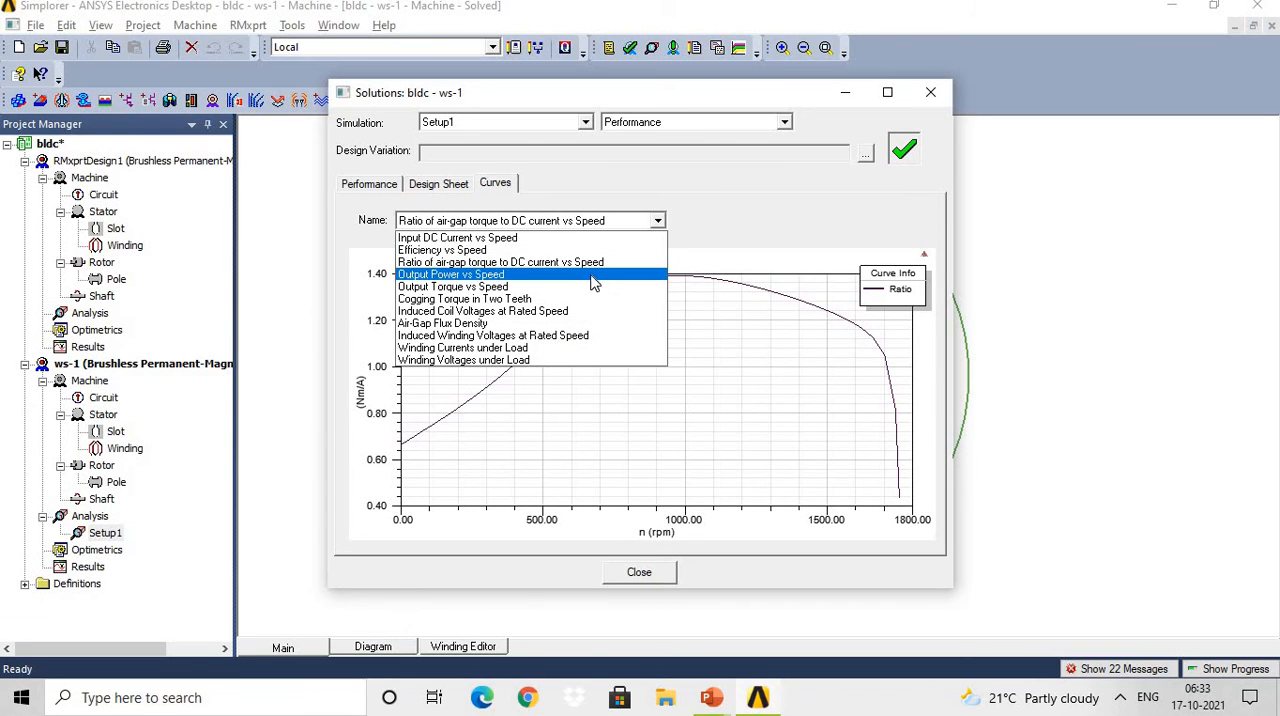
click(591, 276)
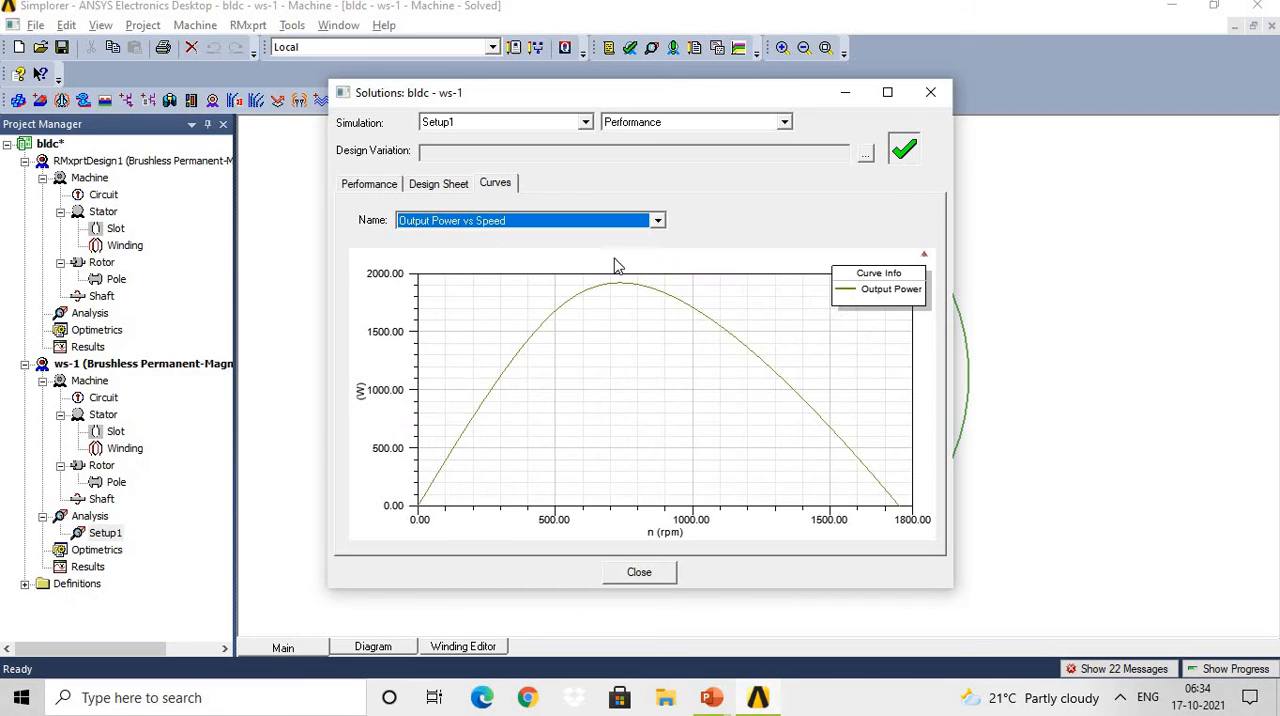
click(658, 222)
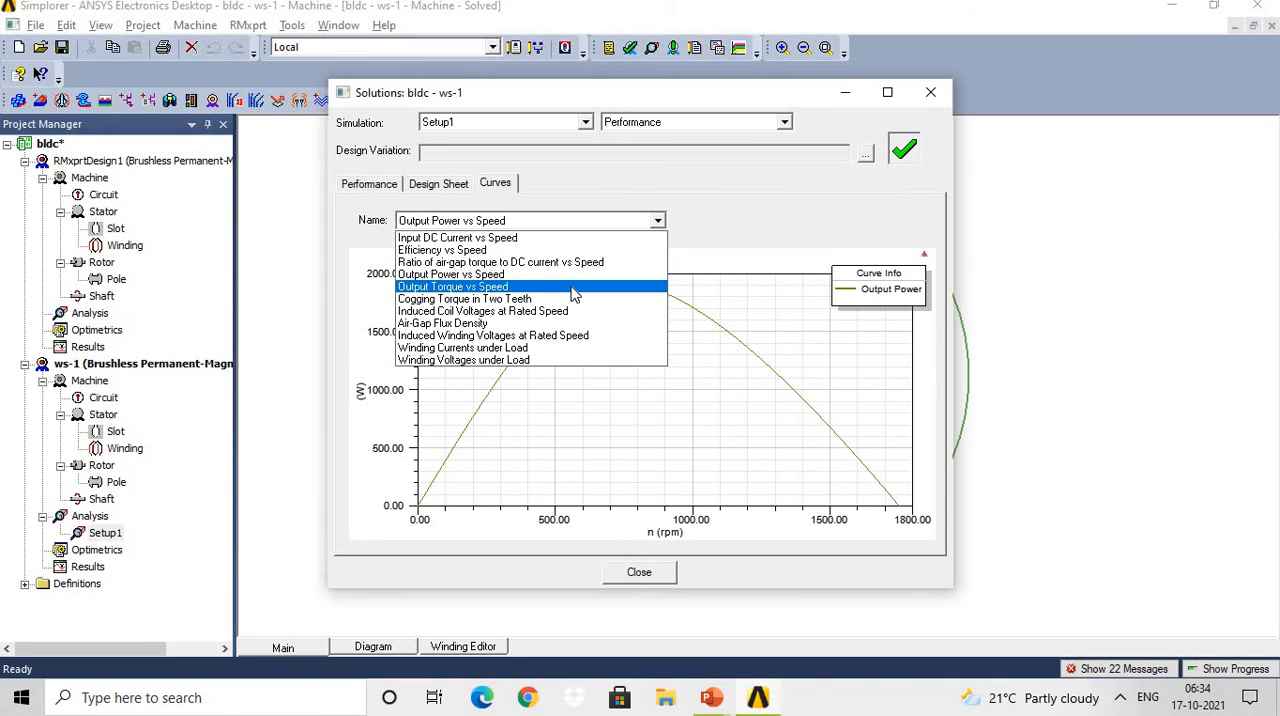
Display the Cogging Torque in Two Teeth, Induced Coil Voltages at Rated Speed and Air-Gap Flux Density curves.
click(657, 220)
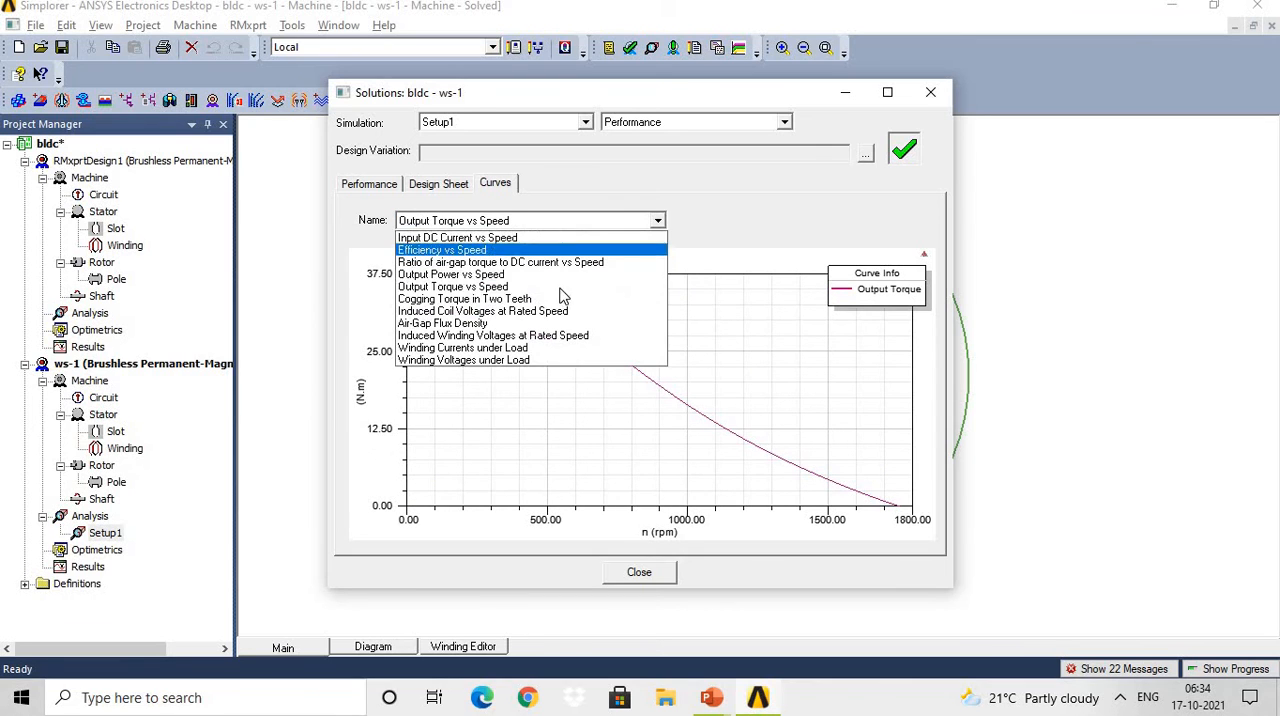
click(547, 301)
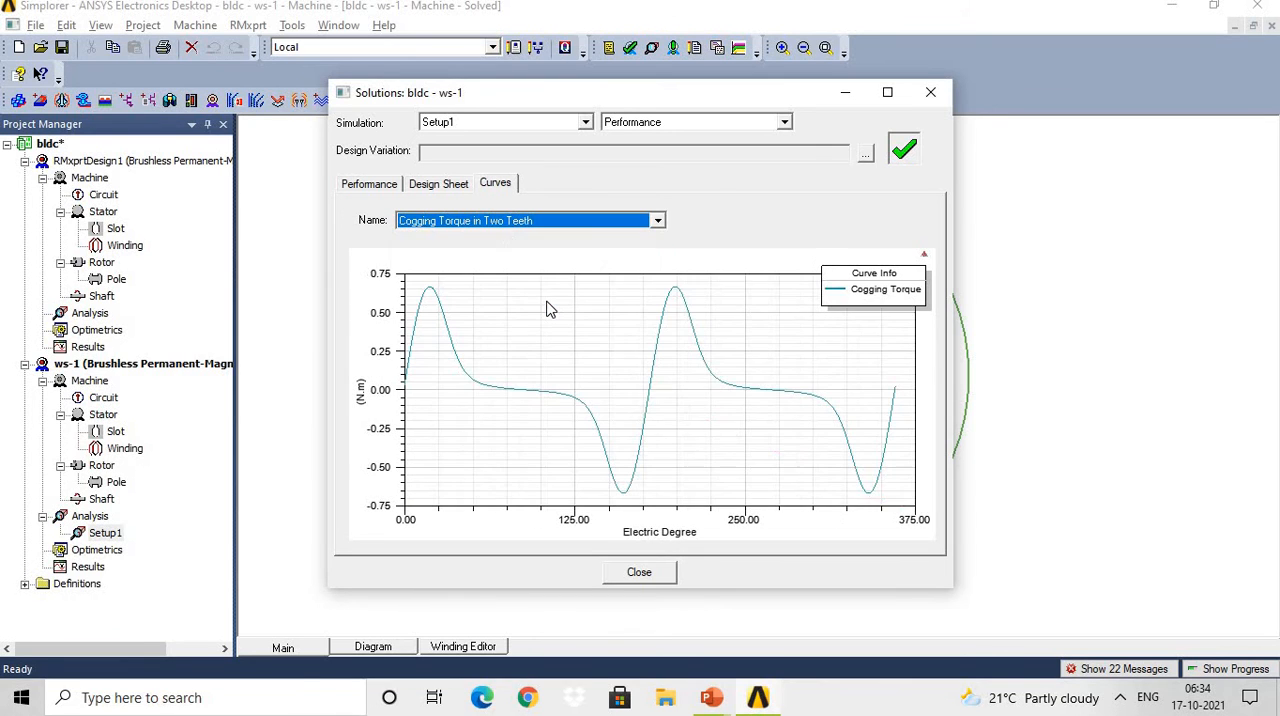
click(657, 220)
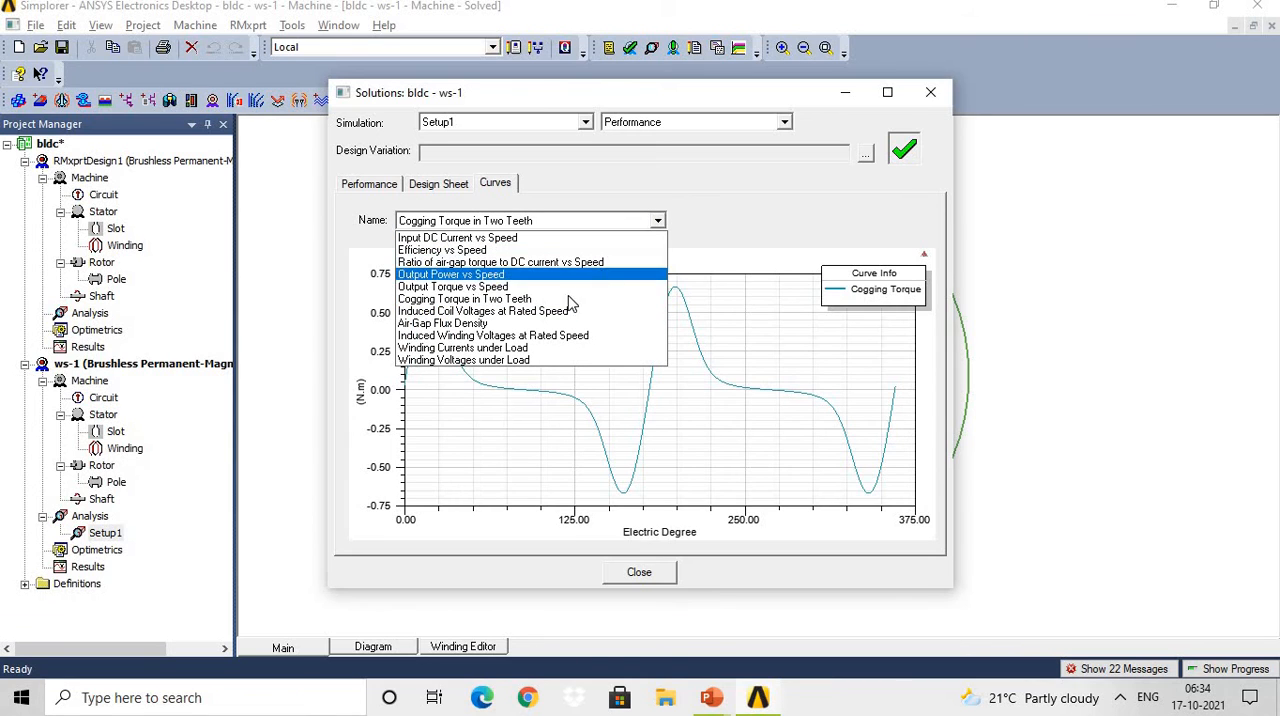
click(560, 312)
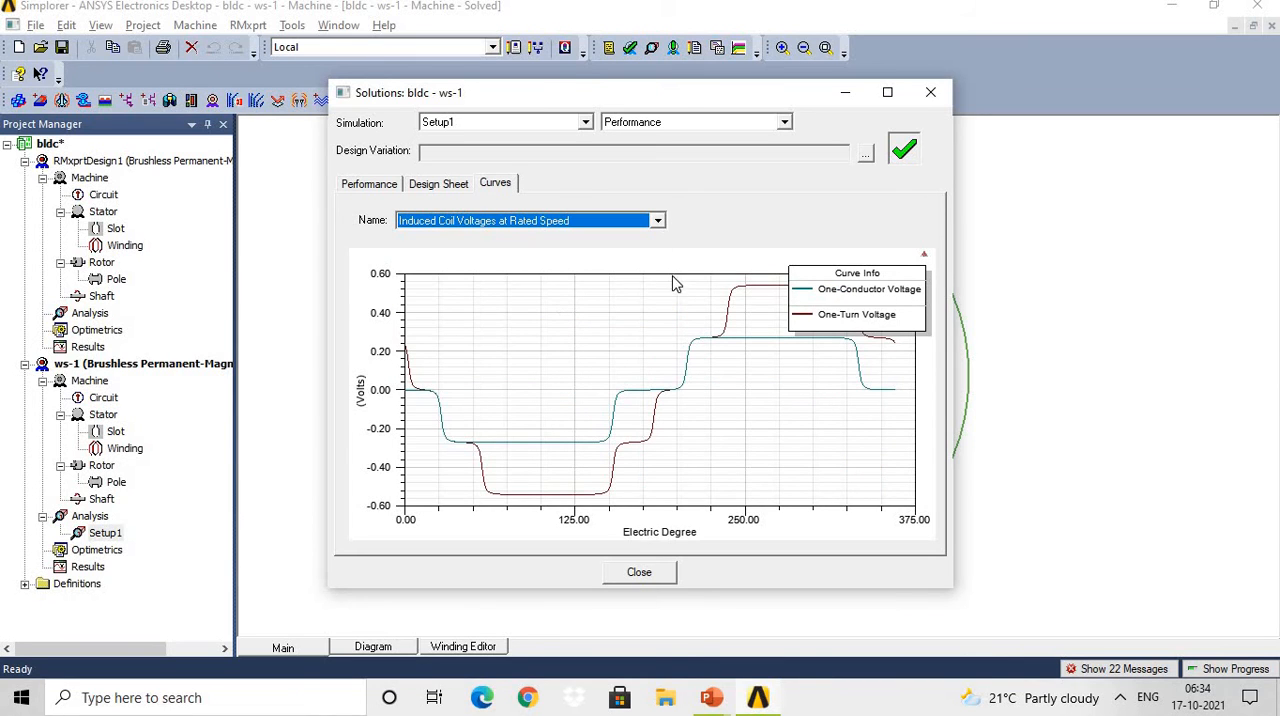
click(657, 220)
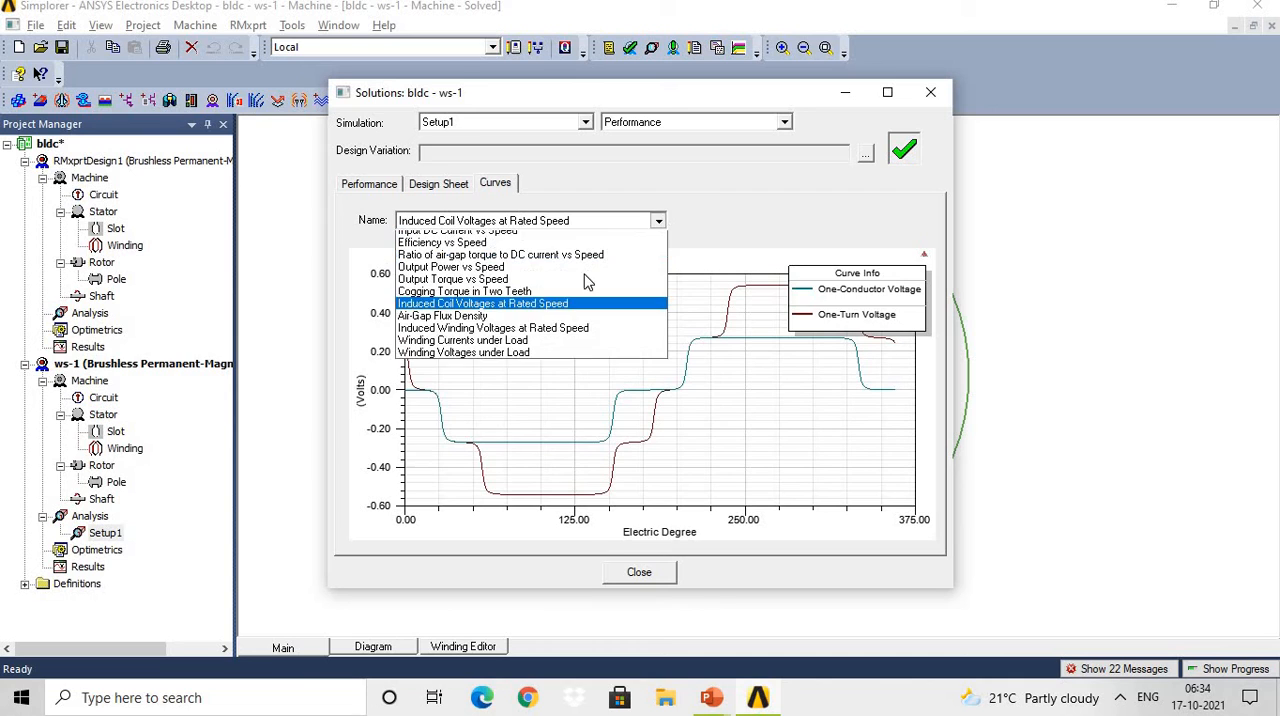
click(560, 323)
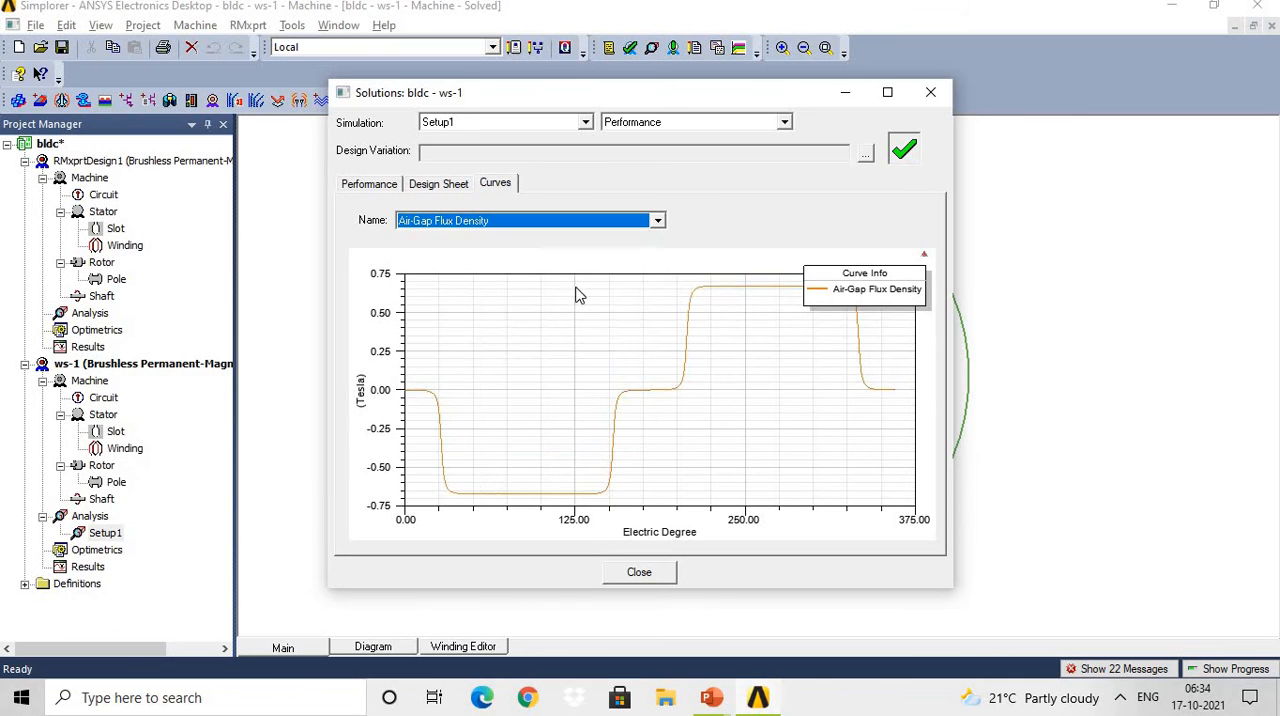
Display the curves for Induced Winding Voltages at Rated Speed, Winding Currents under Load and Winding Voltages under Load.
click(657, 220)
click(564, 339)
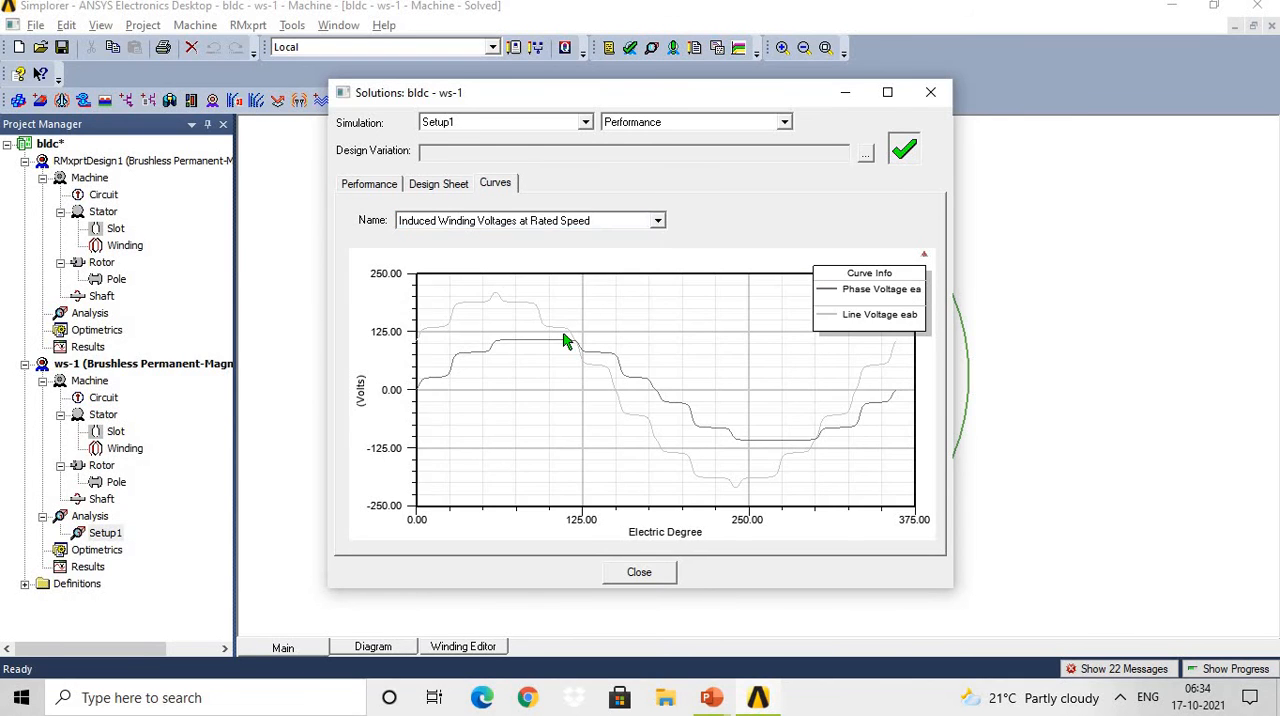
click(657, 221)
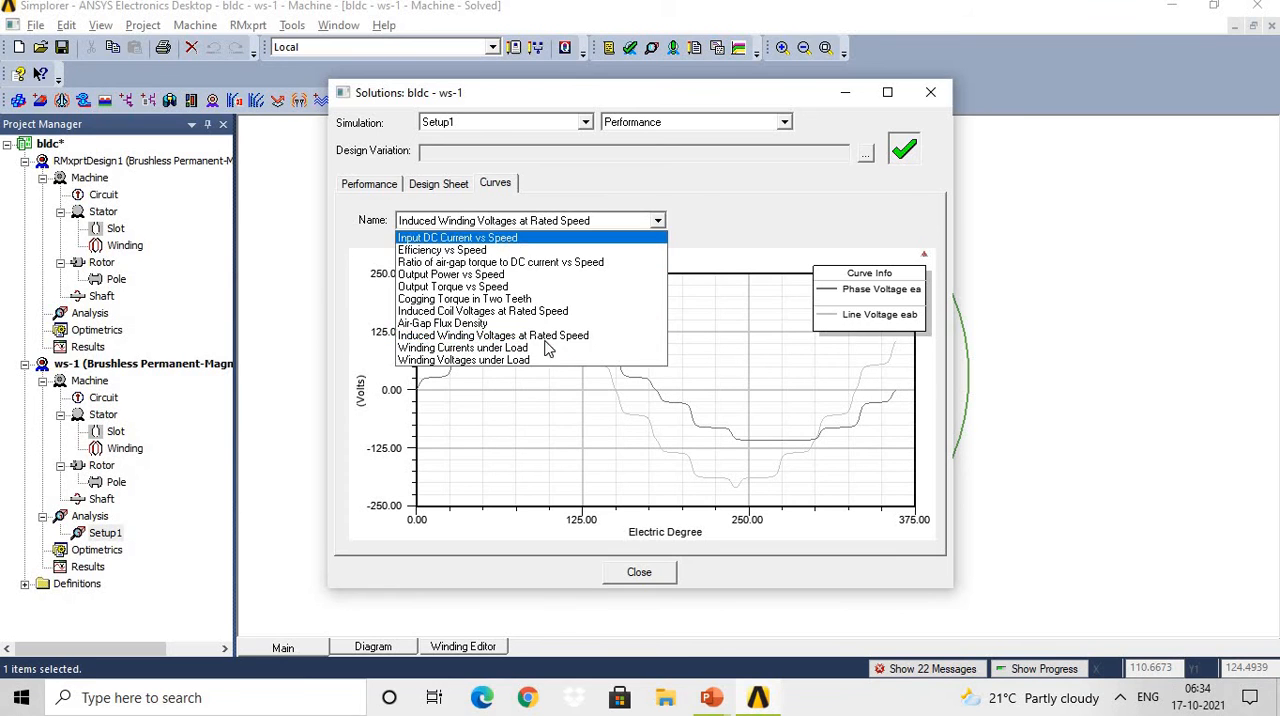
click(540, 348)
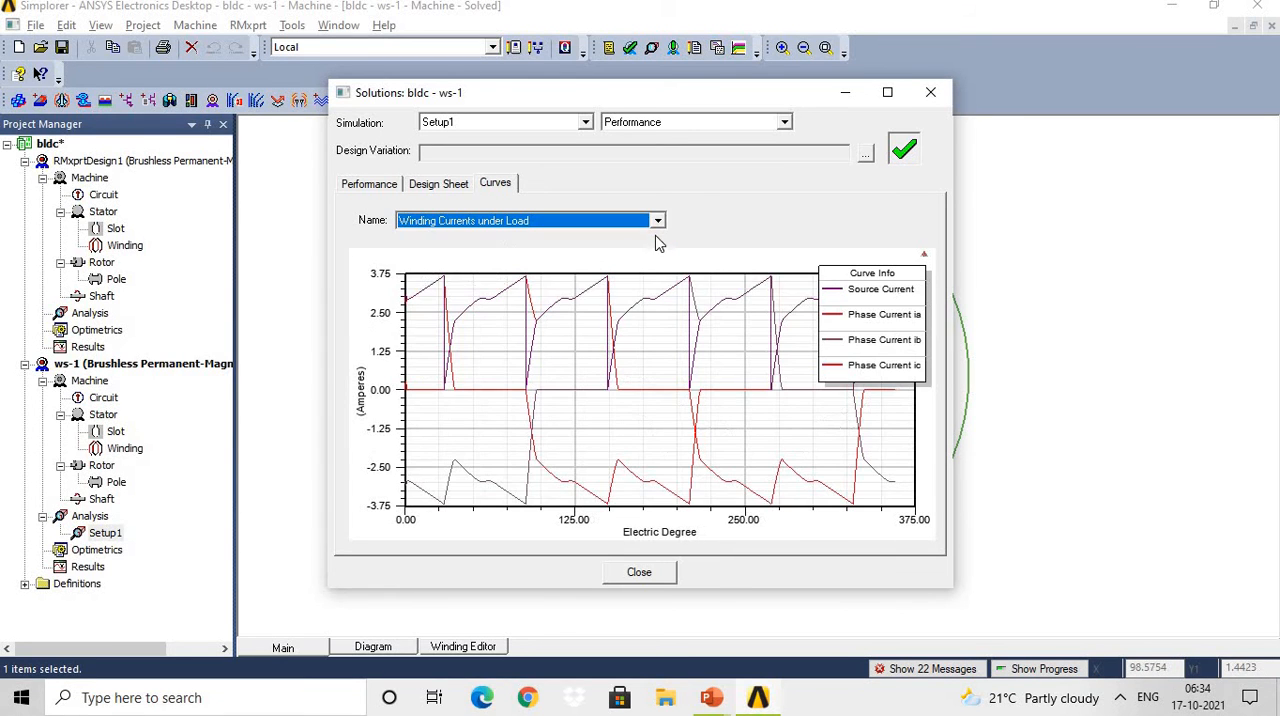
click(658, 222)
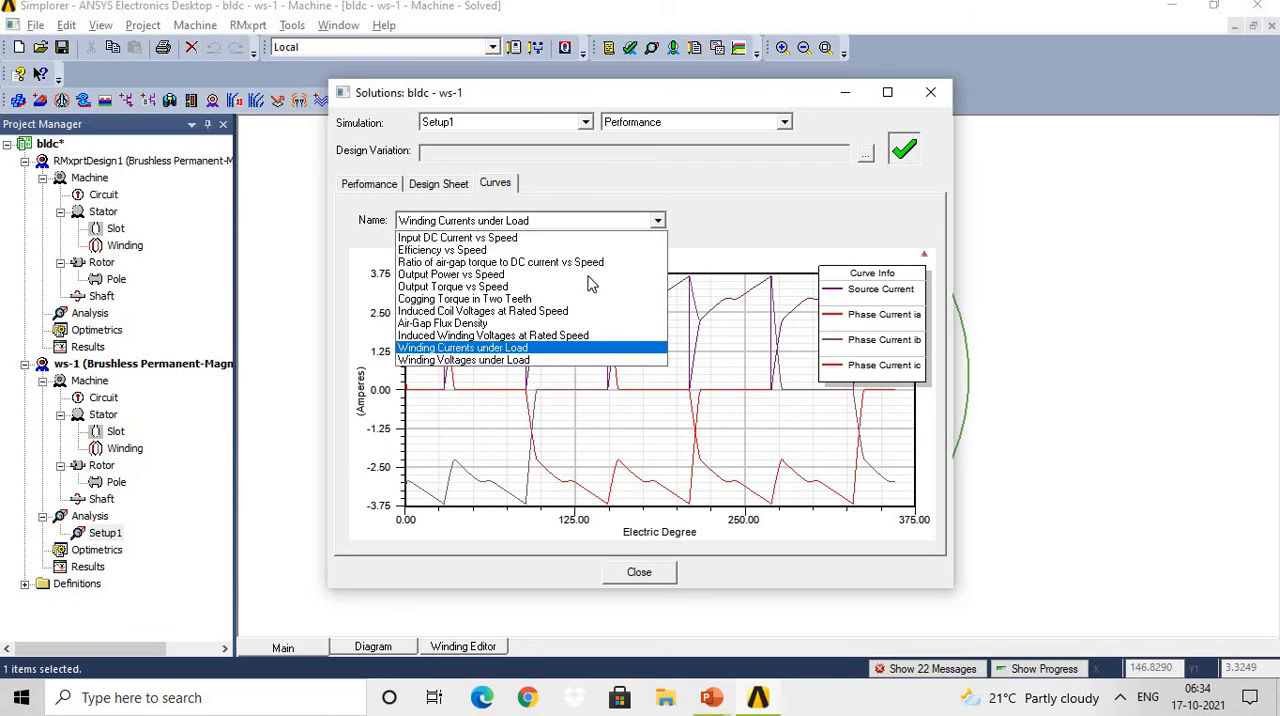
click(518, 361)
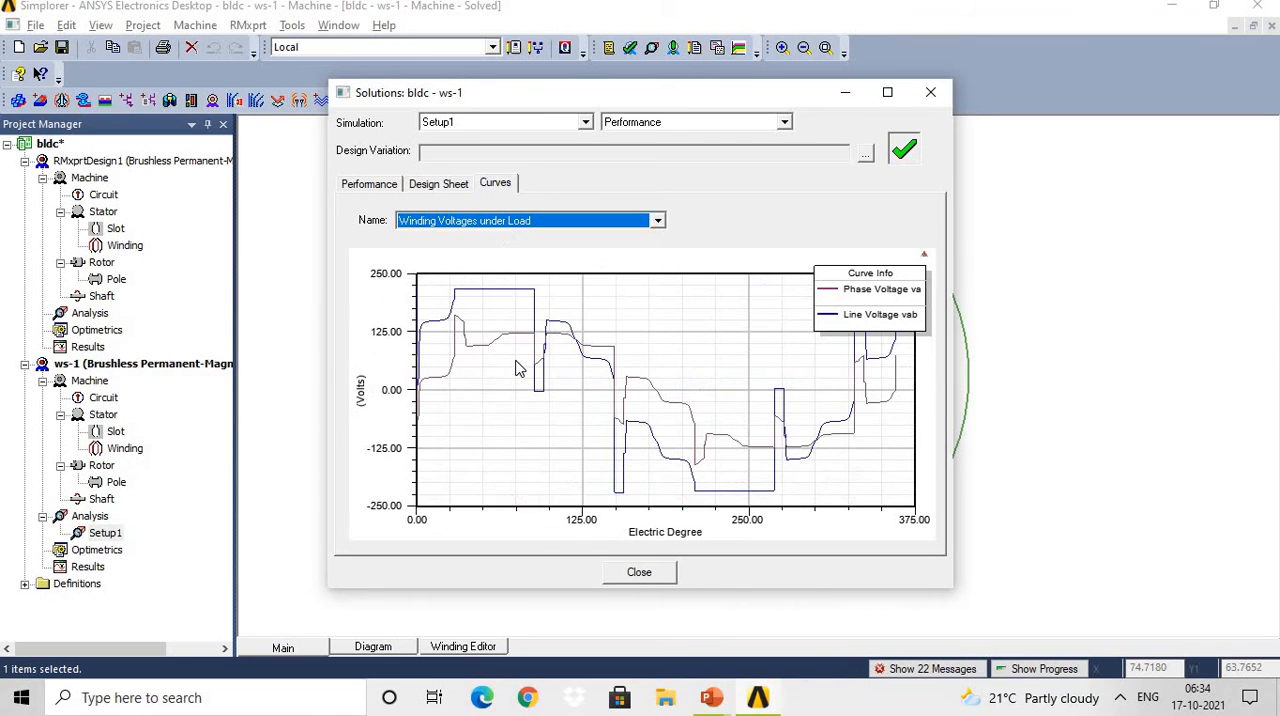
Copy the Winding Voltages under Load plot as a bitmap image and close the solutions window.
right_click(627, 311)
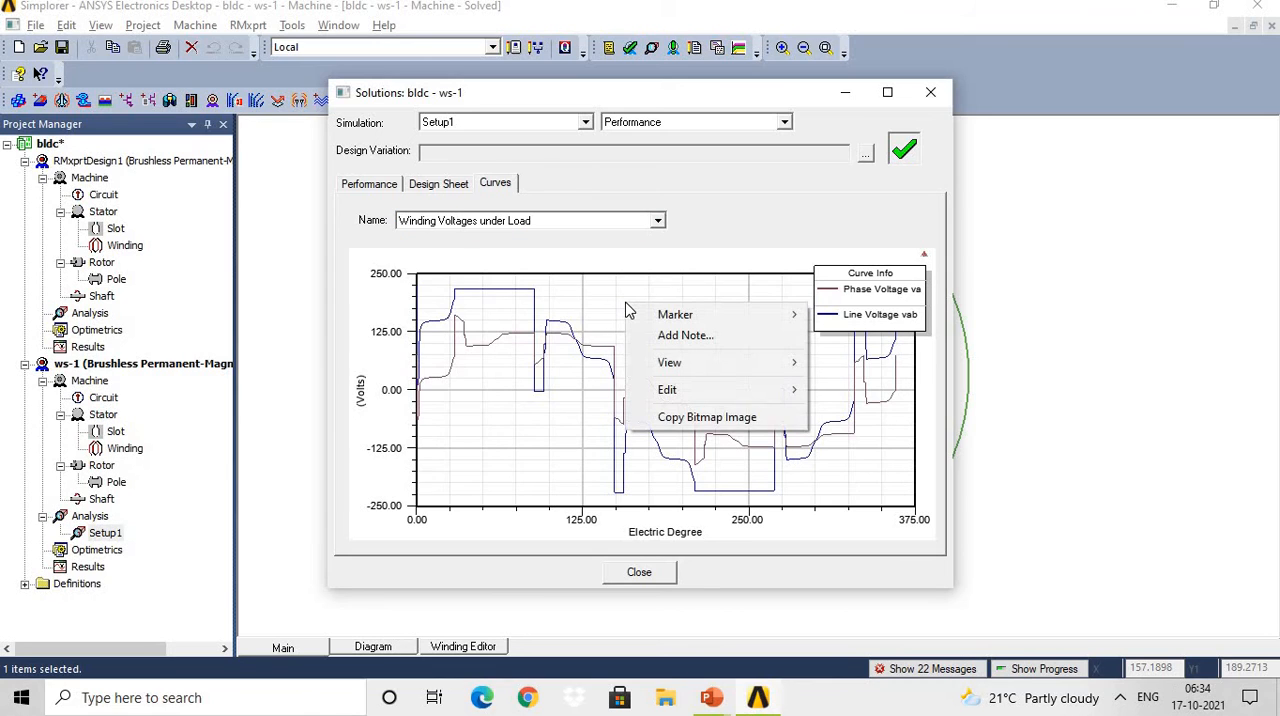
click(685, 419)
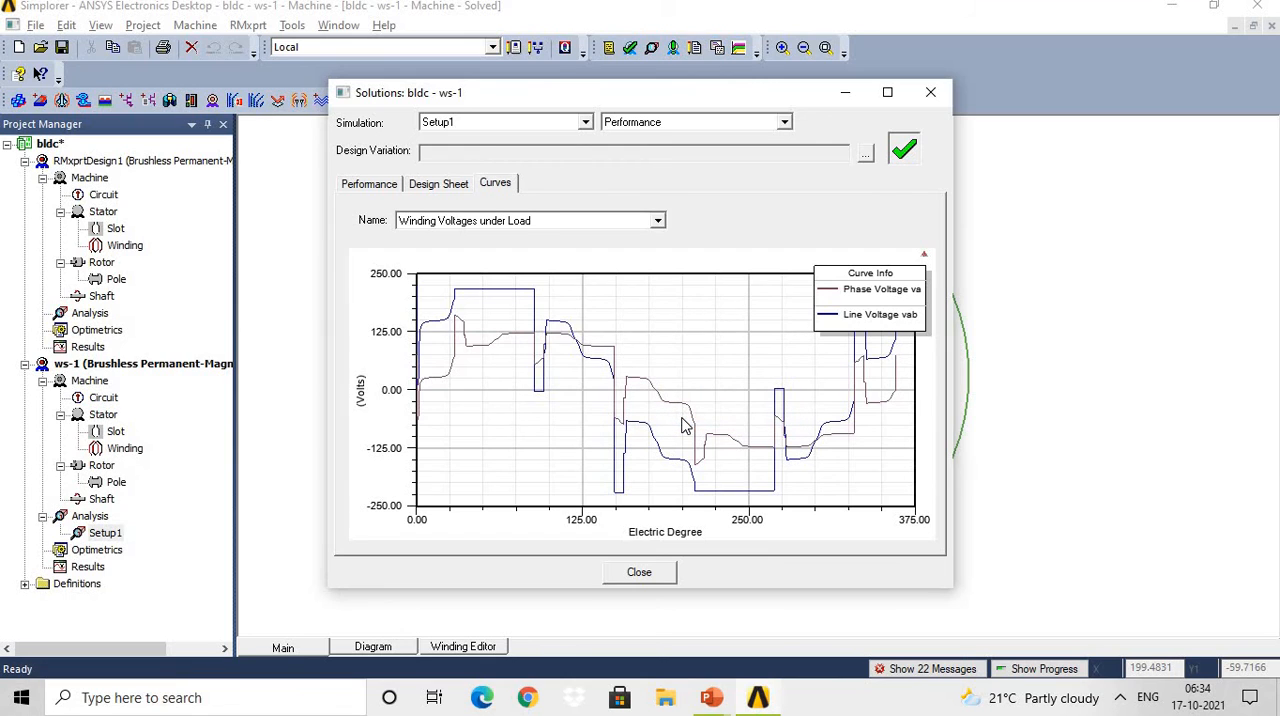
right_click(577, 325)
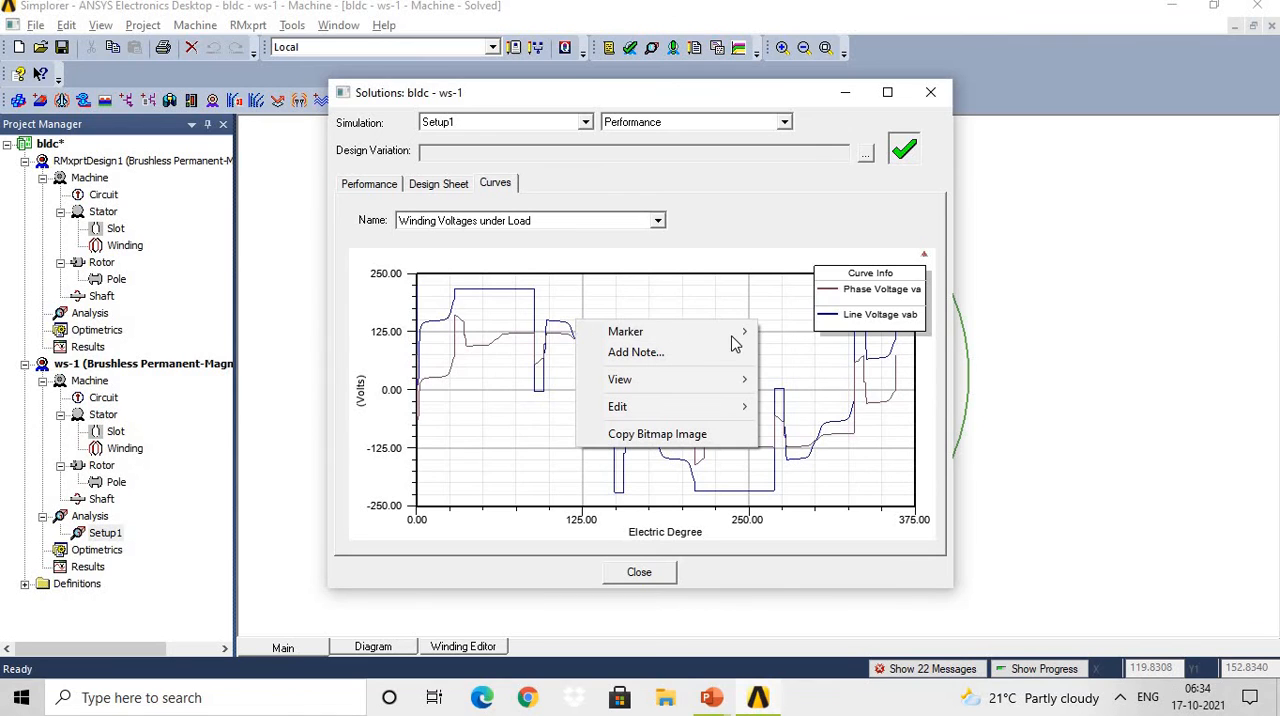
mouse_move(737, 337)
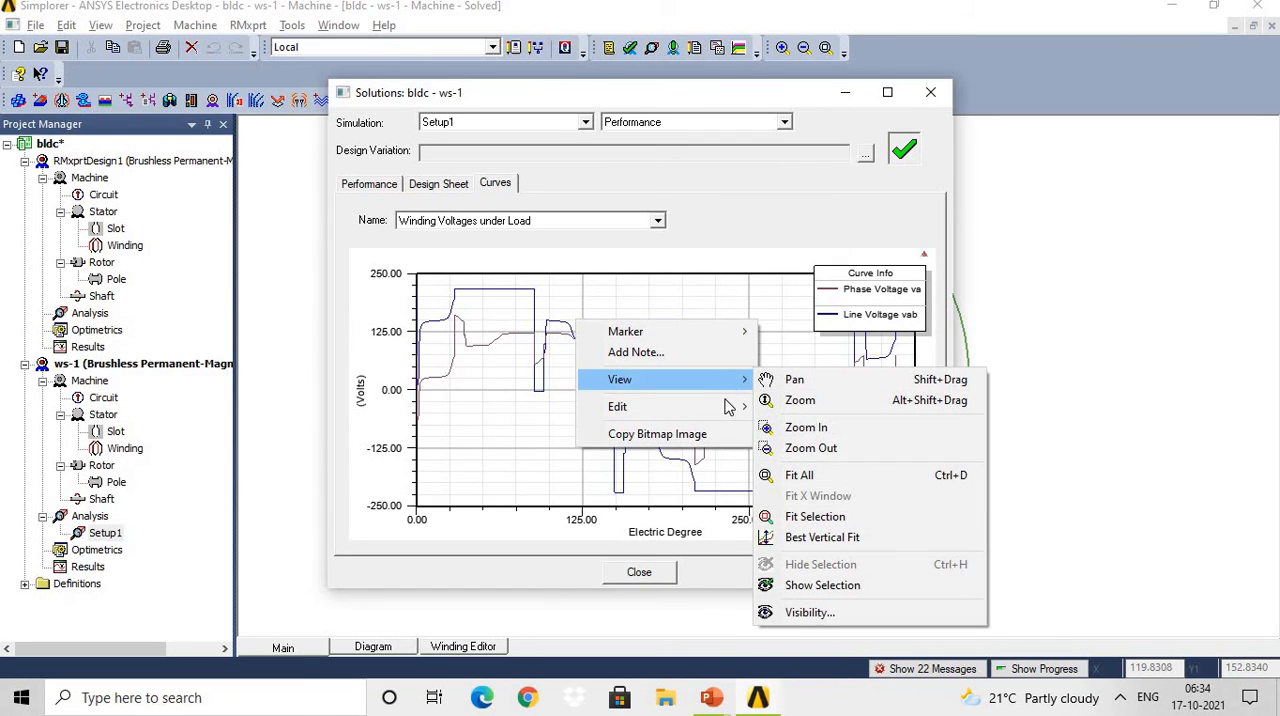
mouse_move(733, 412)
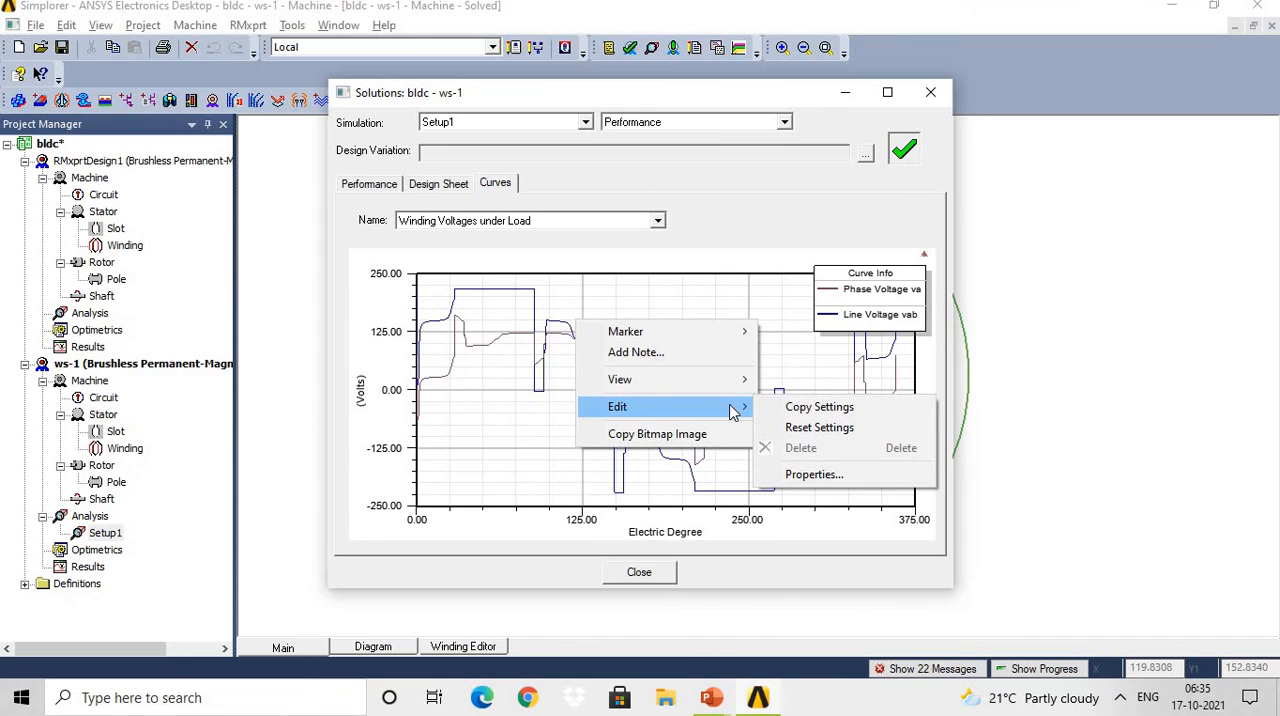
click(1031, 260)
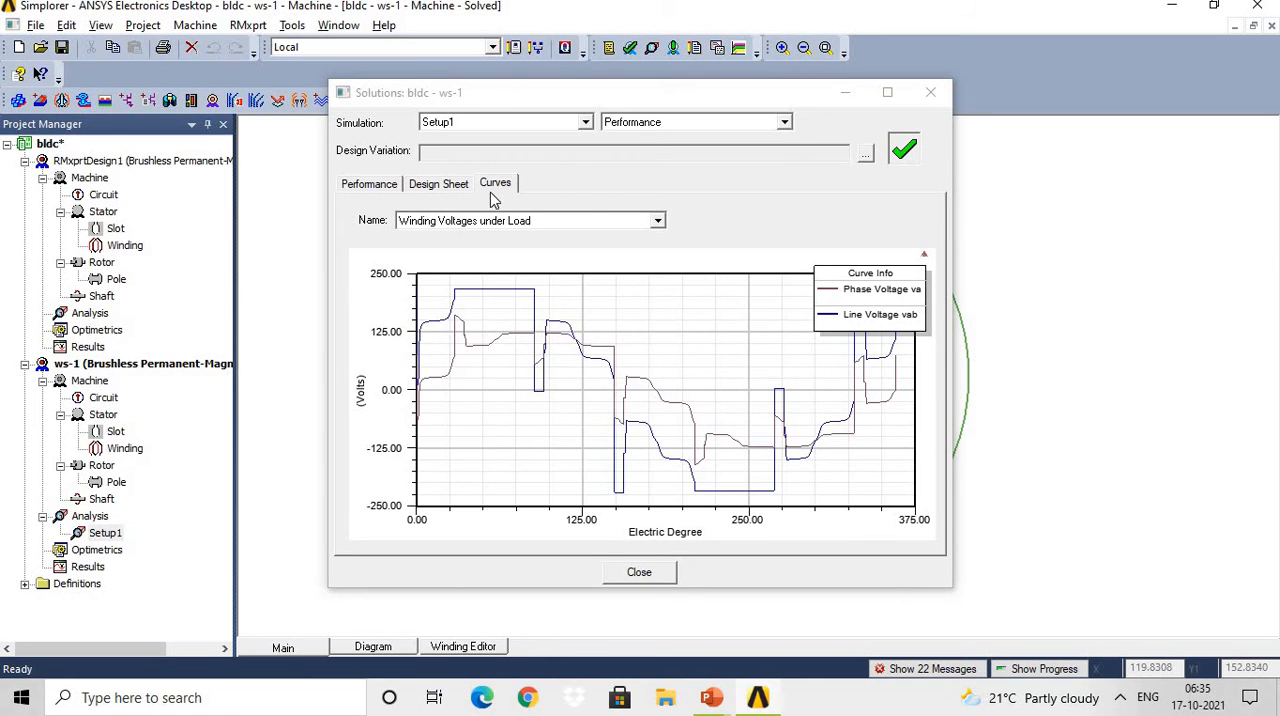
click(945, 92)
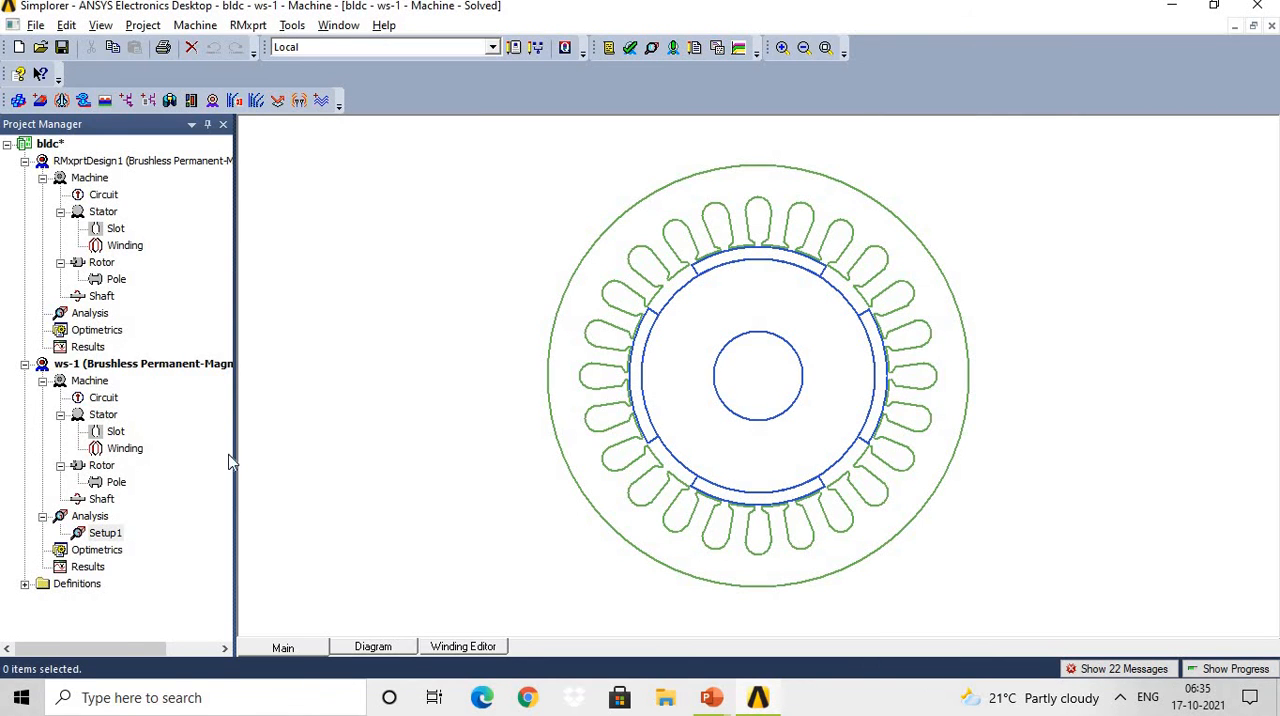
Create a quick report of the Torque category from Setup1 in the ws-1 design.
click(108, 535)
right_click(108, 536)
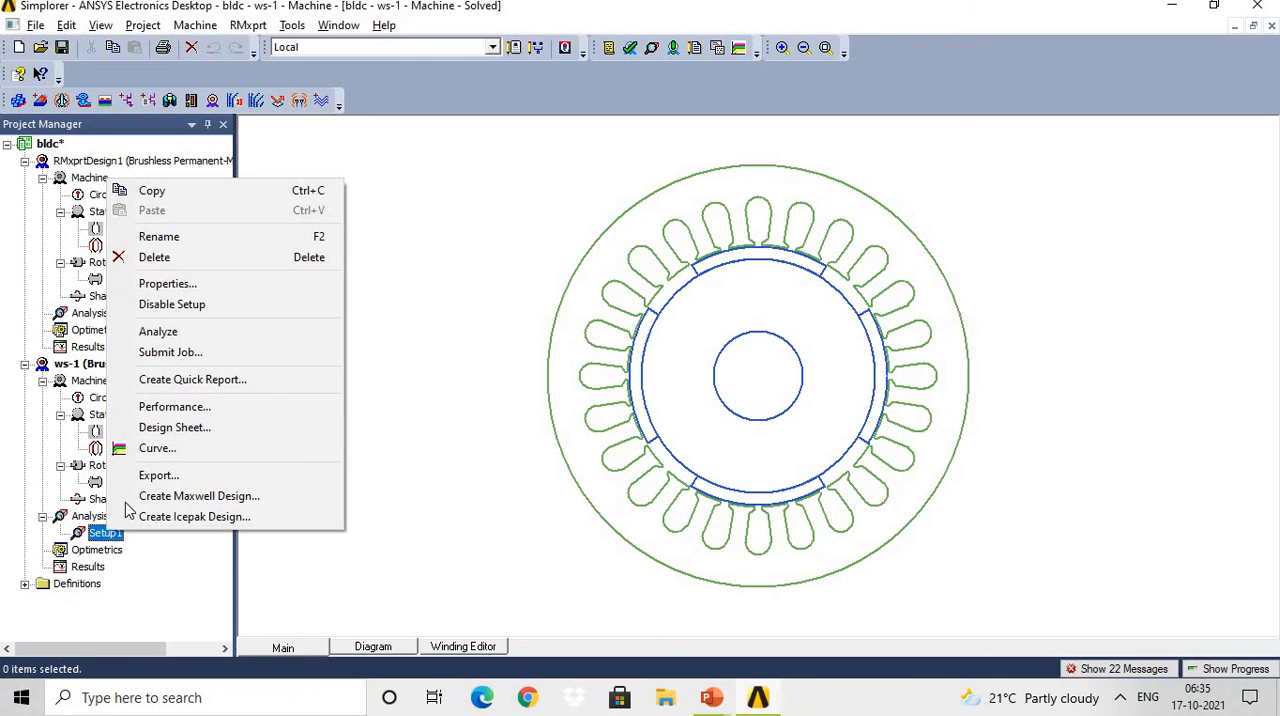
click(228, 386)
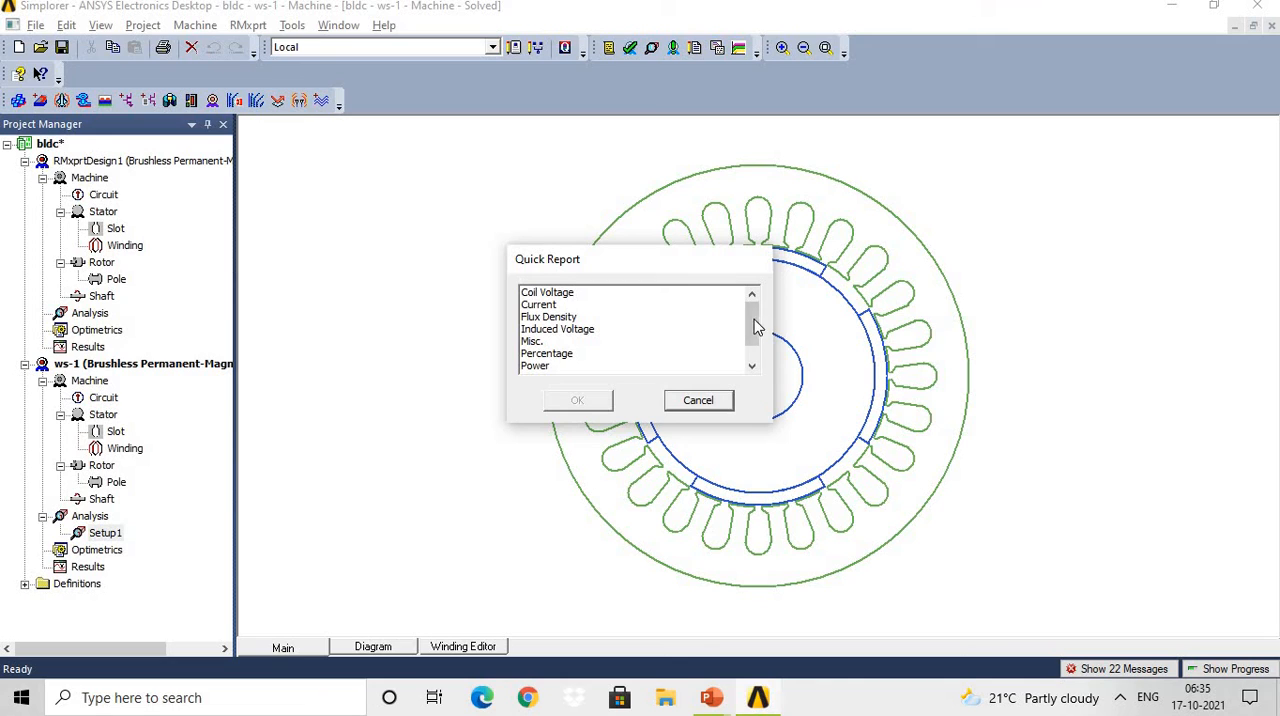
mouse_move(751, 320)
mouse_down()
mouse_move(752, 342)
mouse_move(755, 320)
mouse_up()
drag(751, 323, 752, 343)
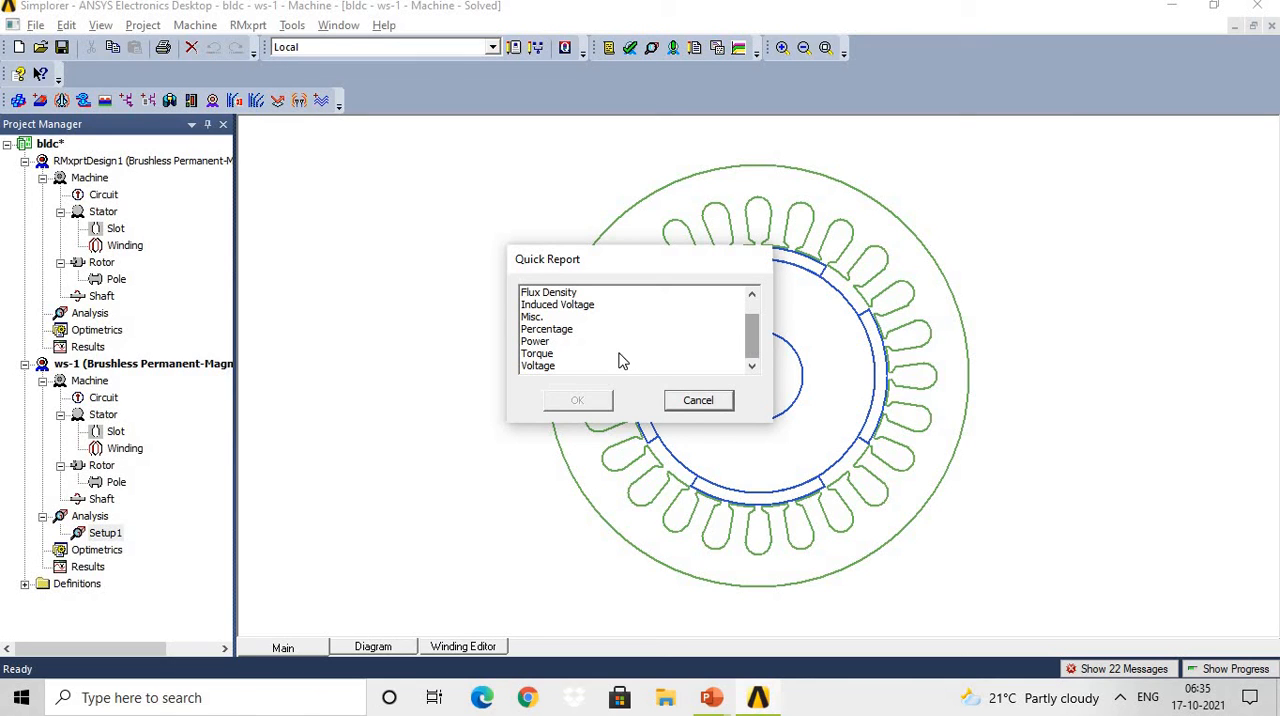
click(536, 356)
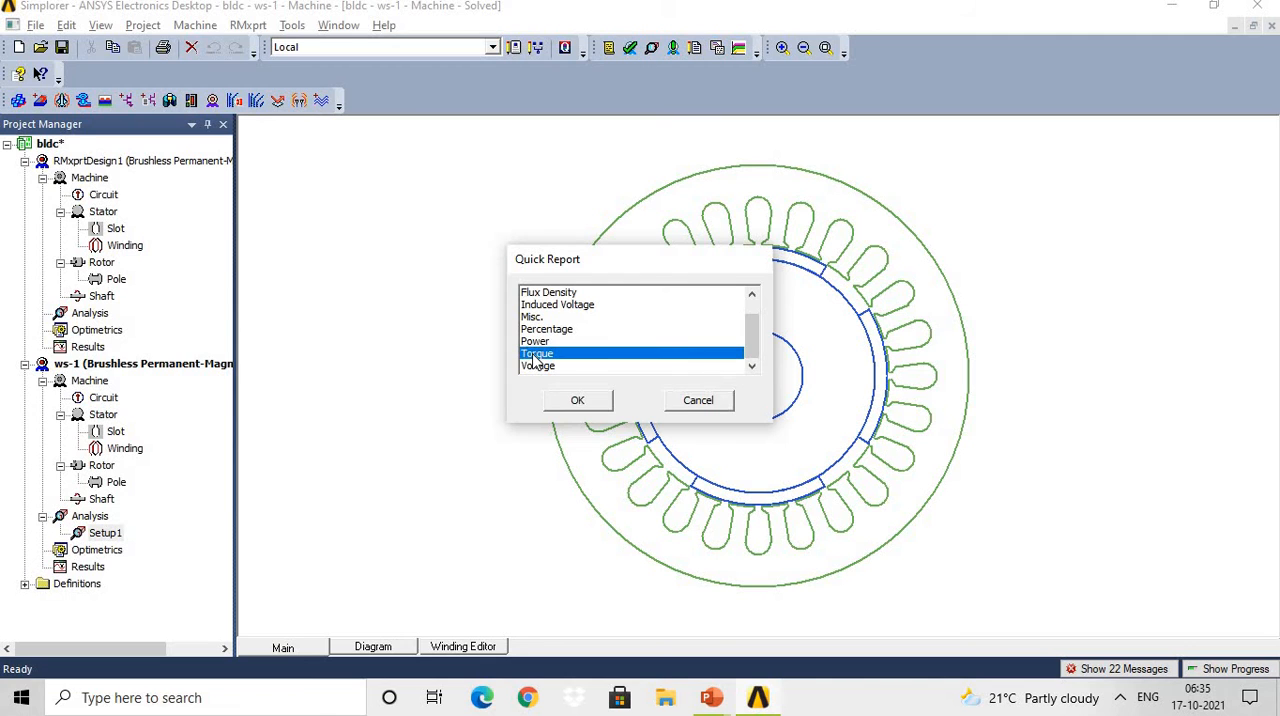
click(580, 405)
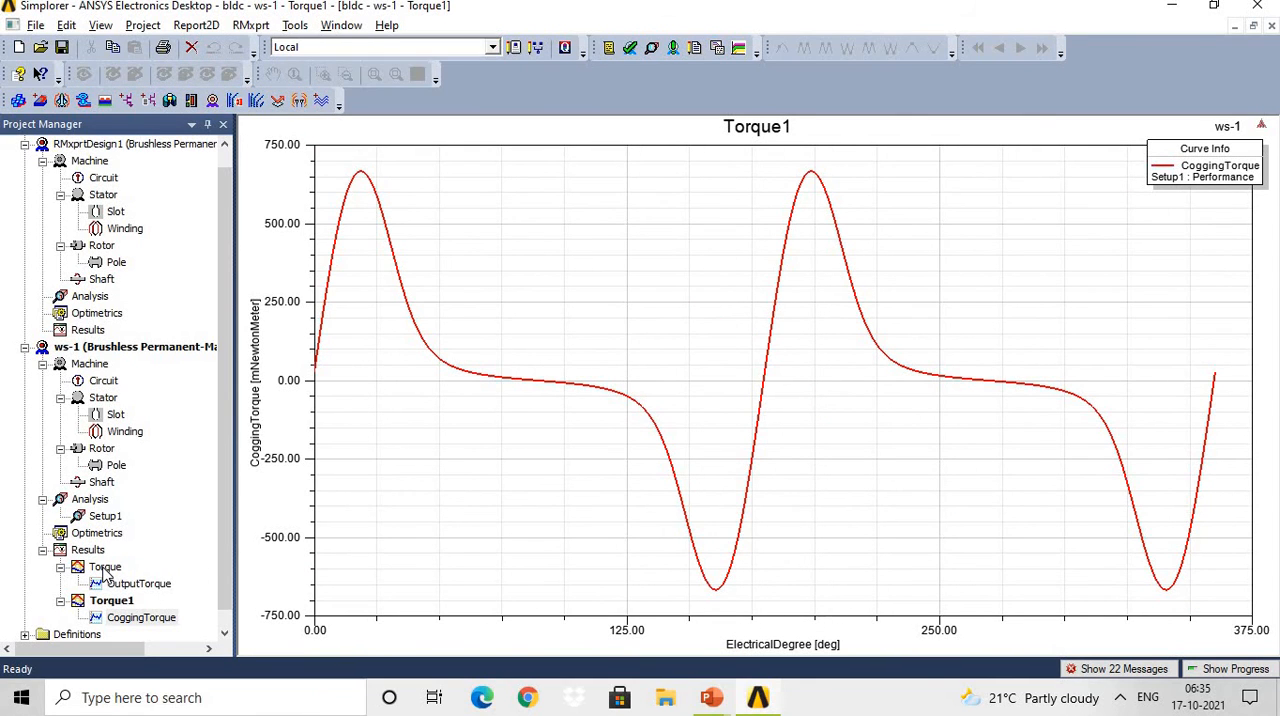
Inspect the Torque report and the OutputTorque and CoggingTorque traces in the results of the ws-1 design.
click(105, 568)
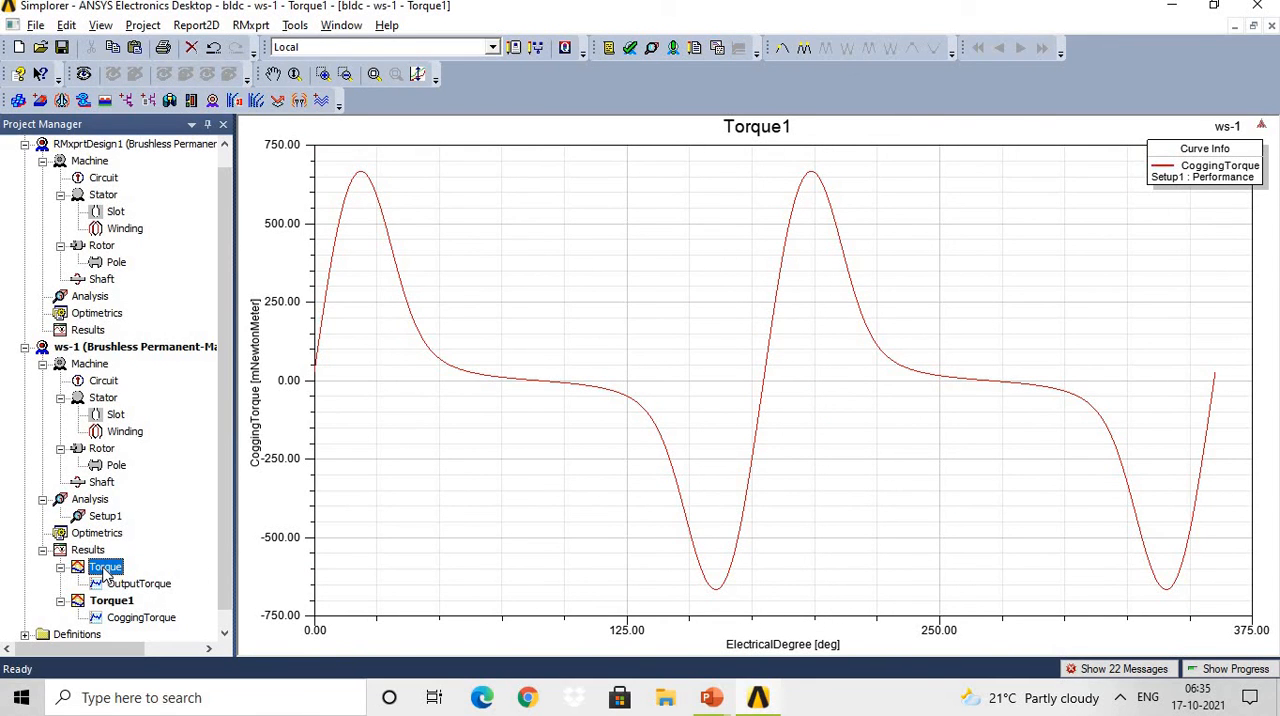
click(131, 585)
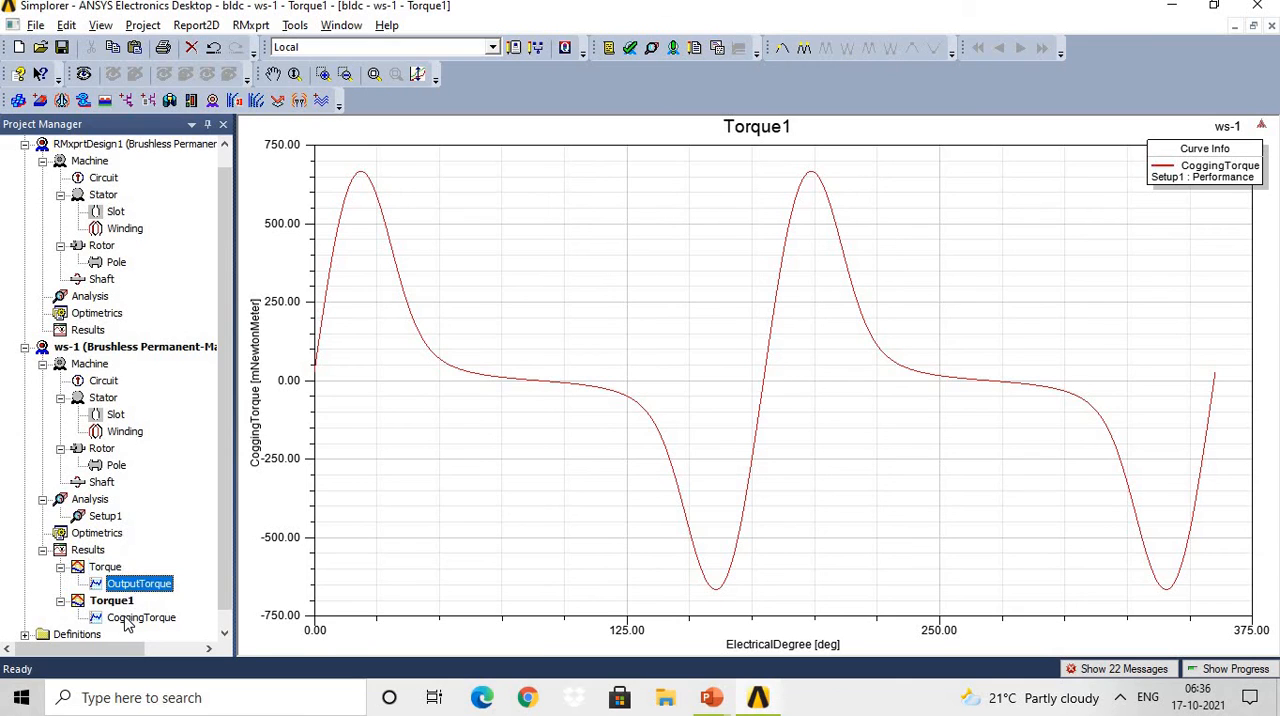
click(127, 619)
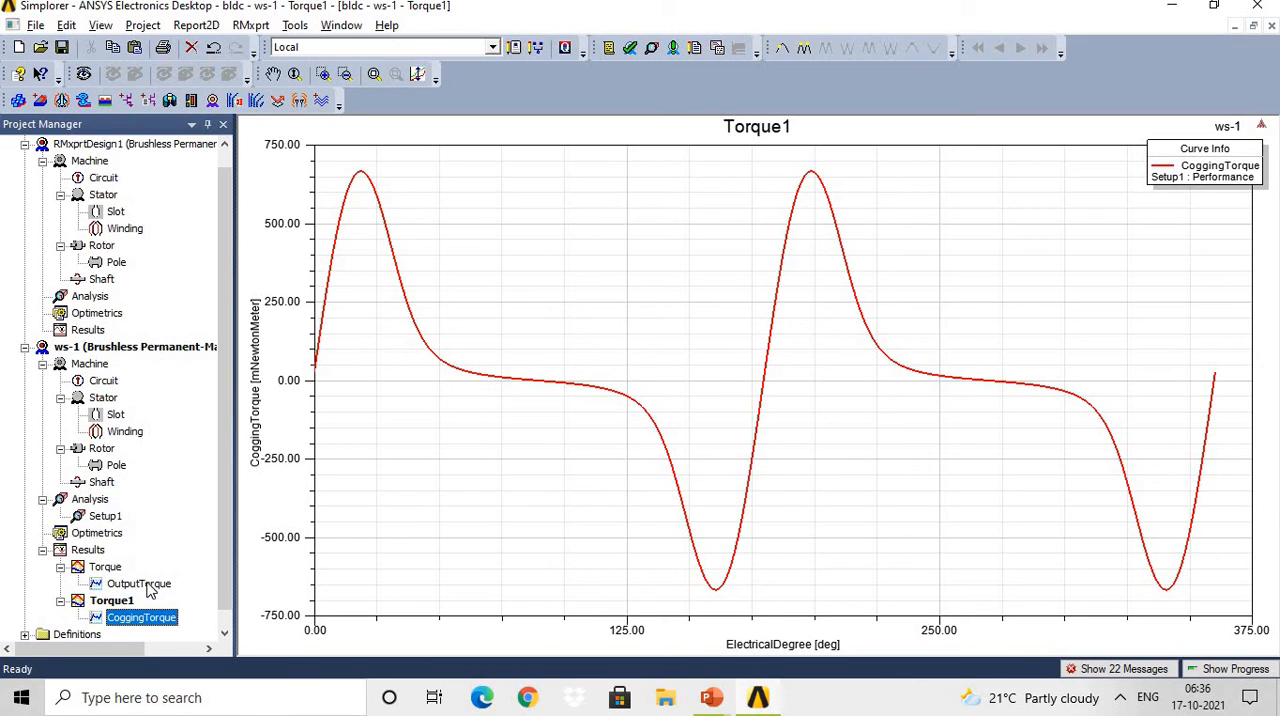
Review the quick report categories available for Setup1 and dismiss the list without creating a report.
right_click(112, 520)
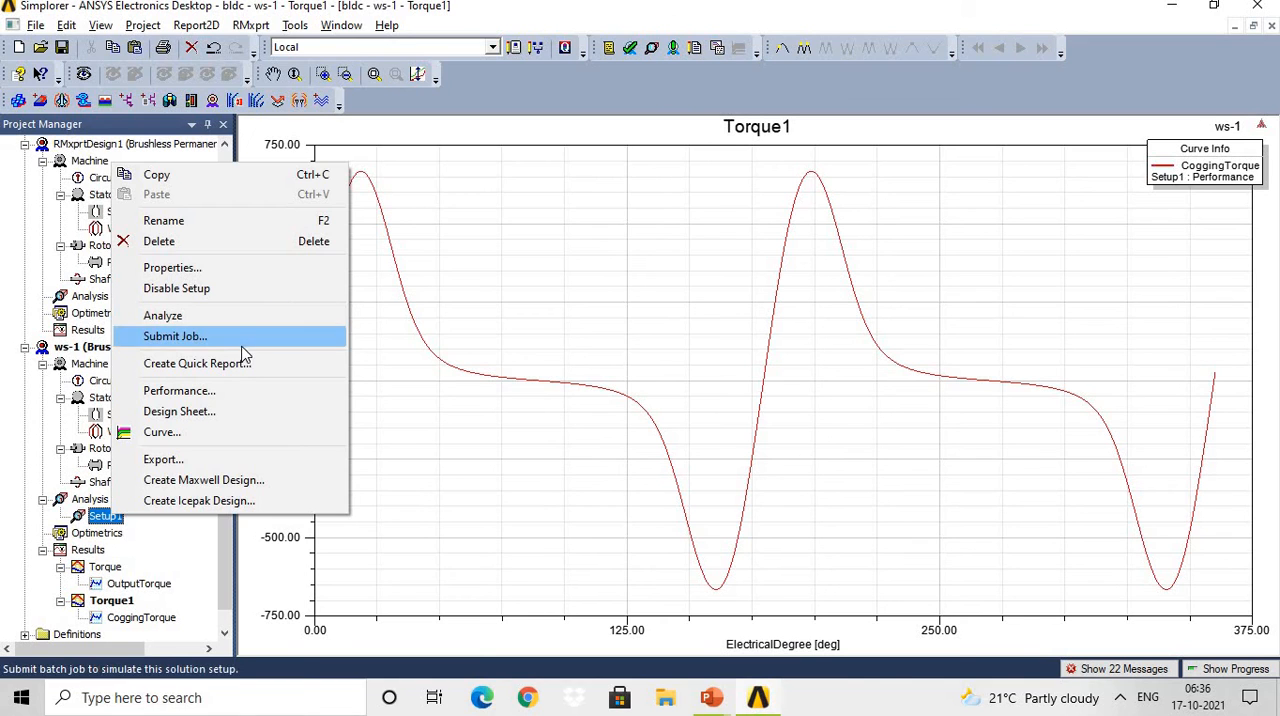
click(237, 366)
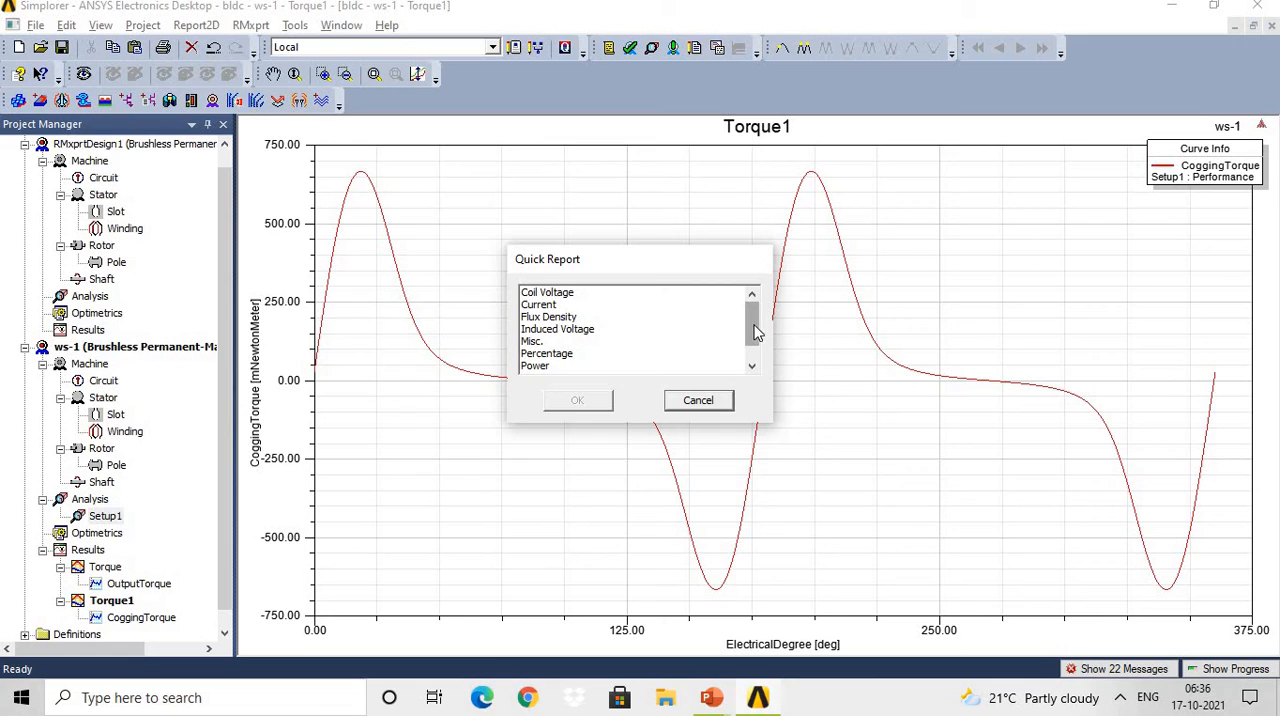
drag(757, 329, 755, 350)
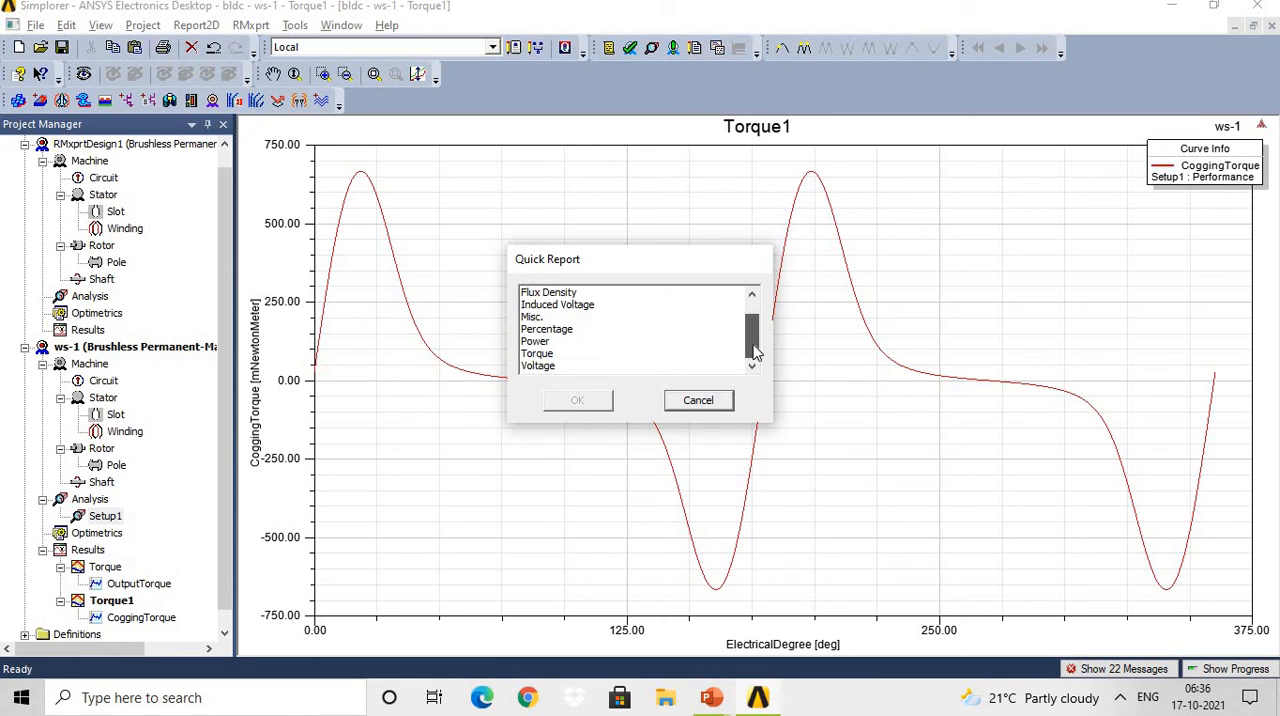
click(719, 404)
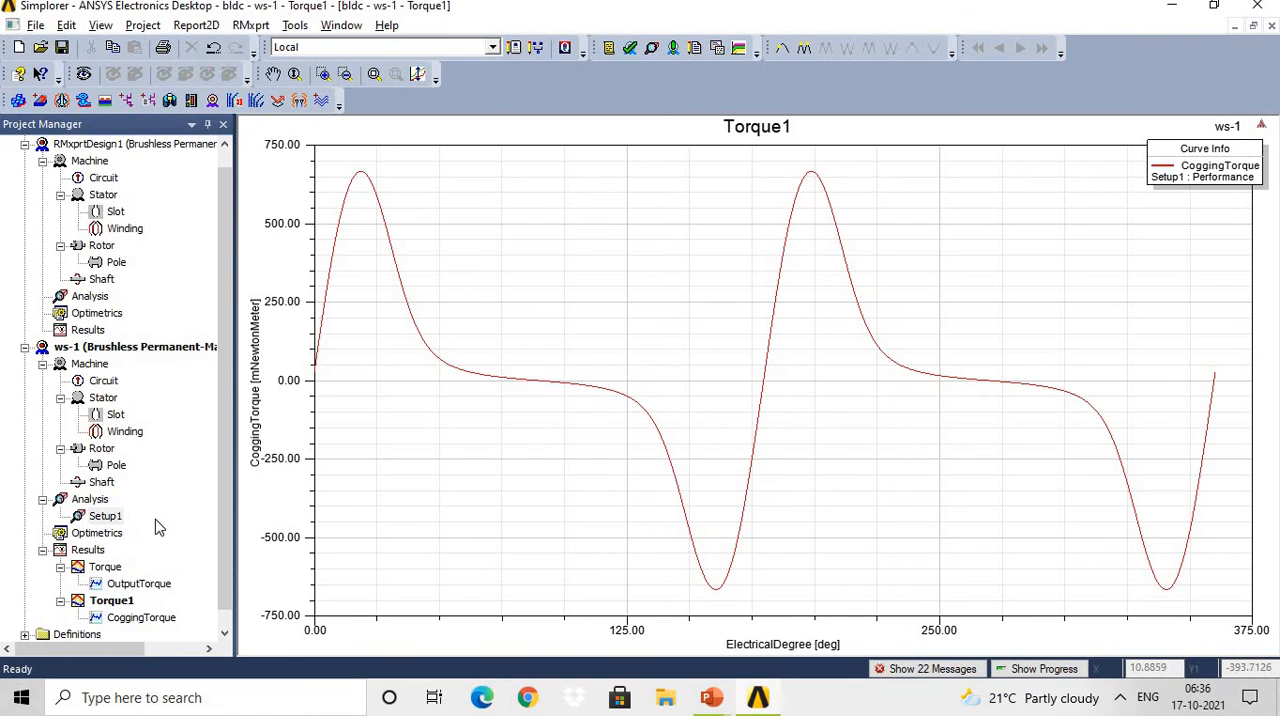
View Setup1's performance solution data, check the available data categories and close the solutions window.
right_click(106, 517)
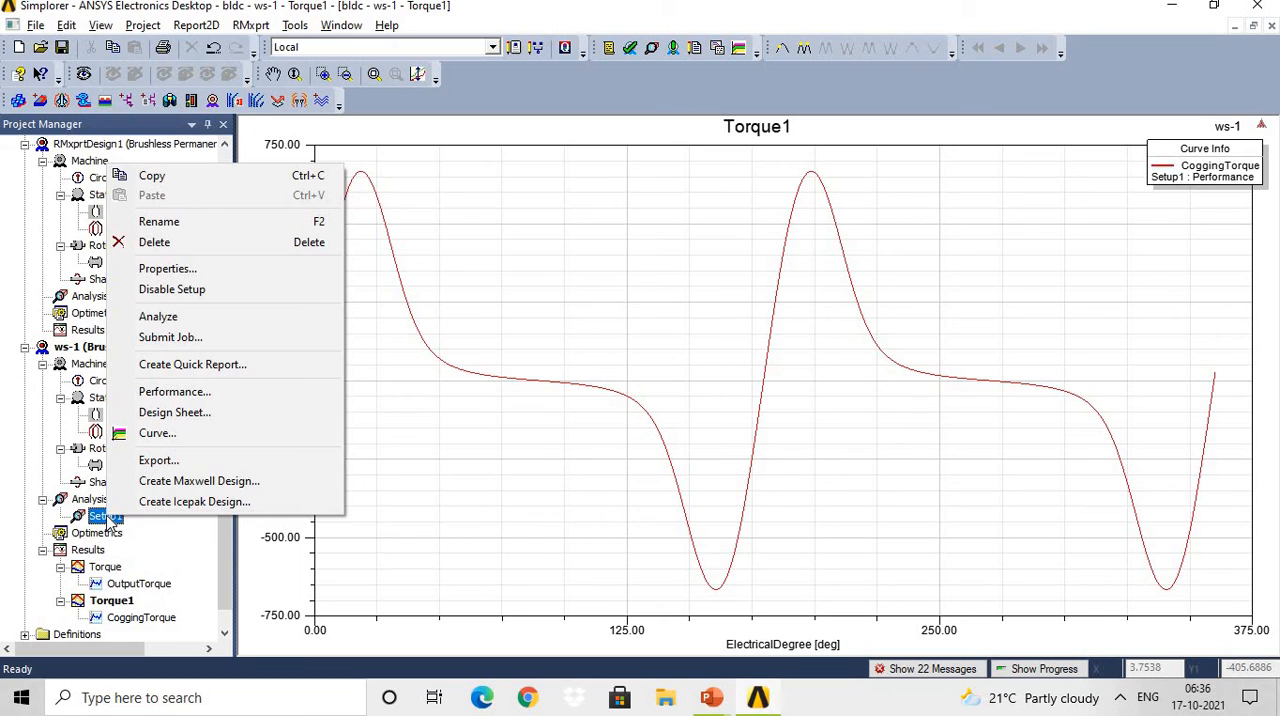
click(240, 397)
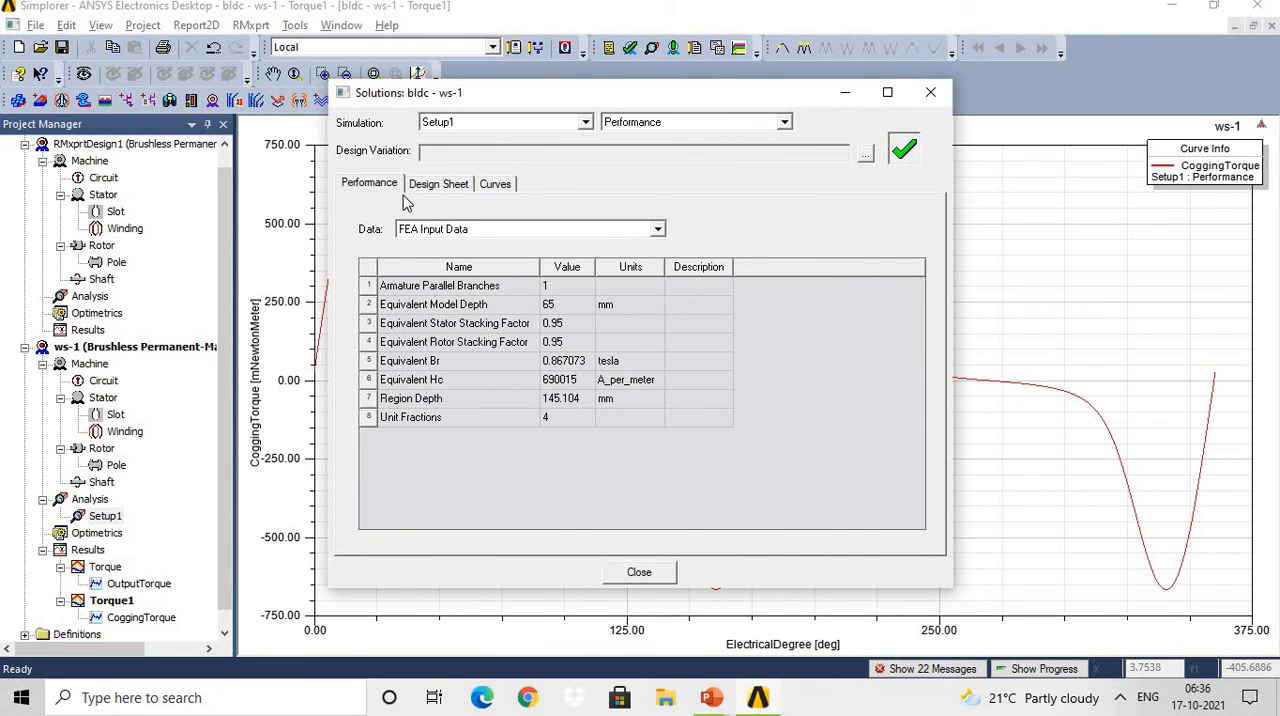
click(663, 230)
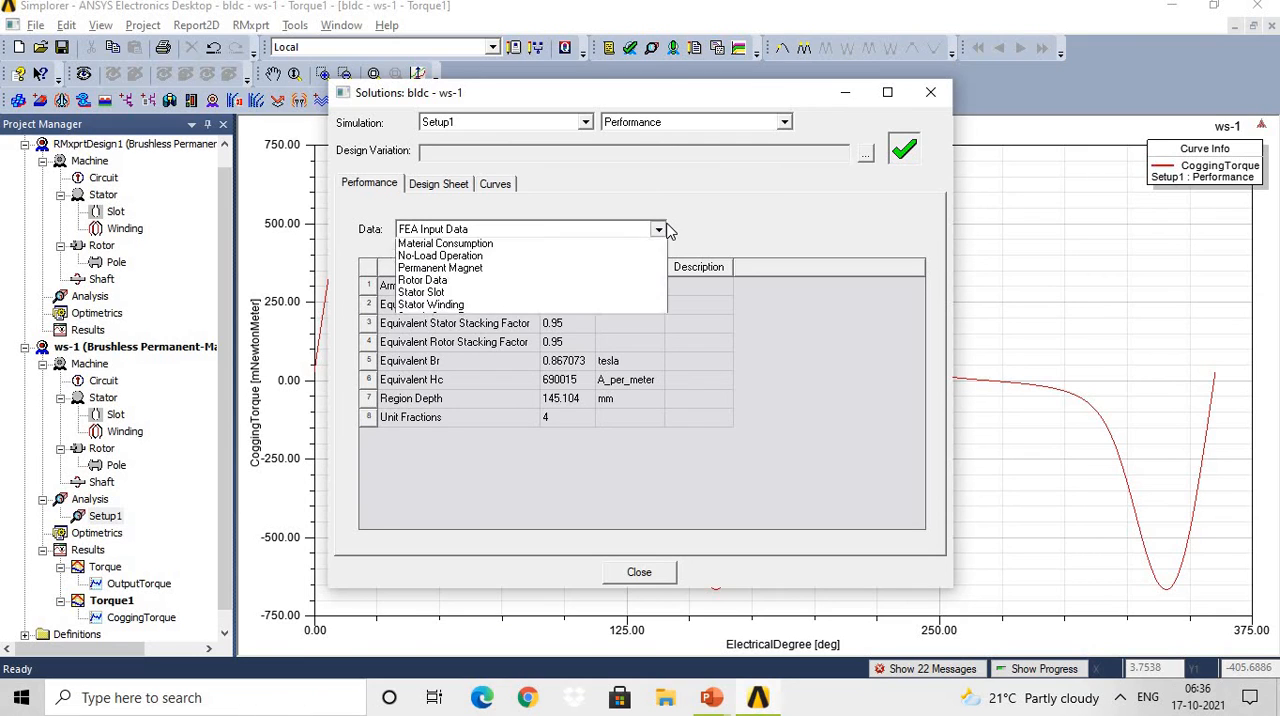
click(772, 230)
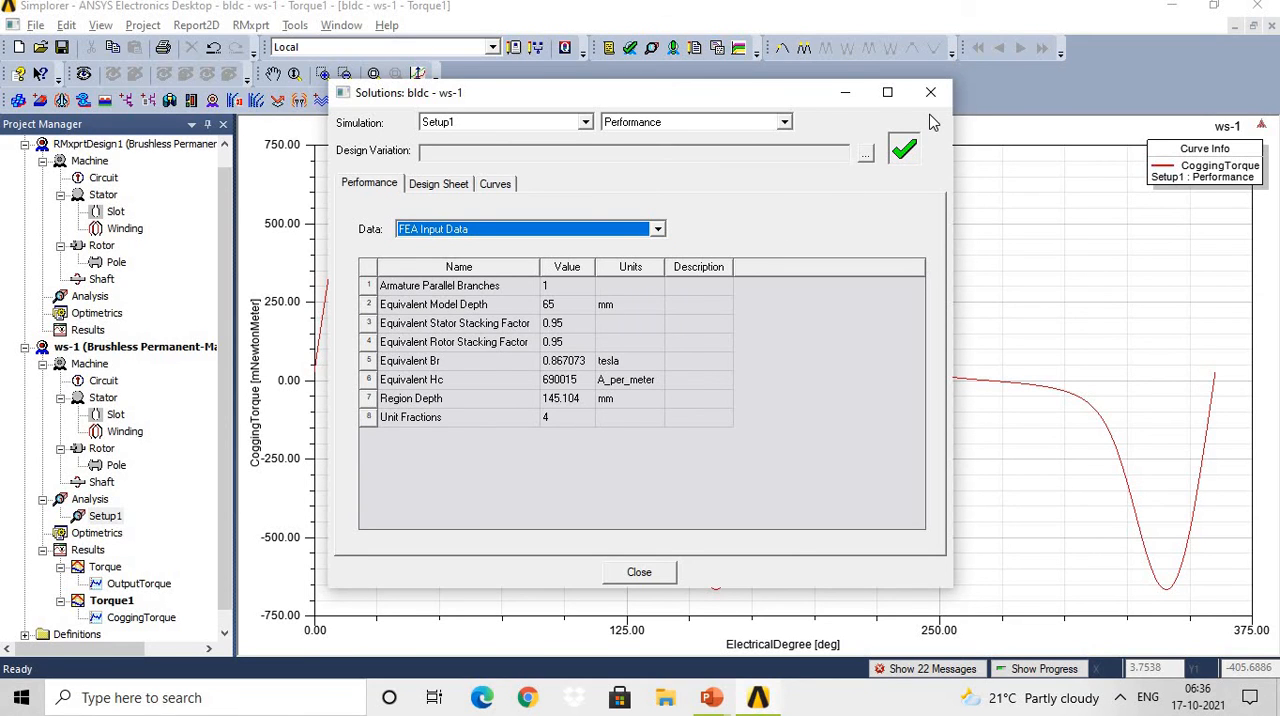
click(931, 93)
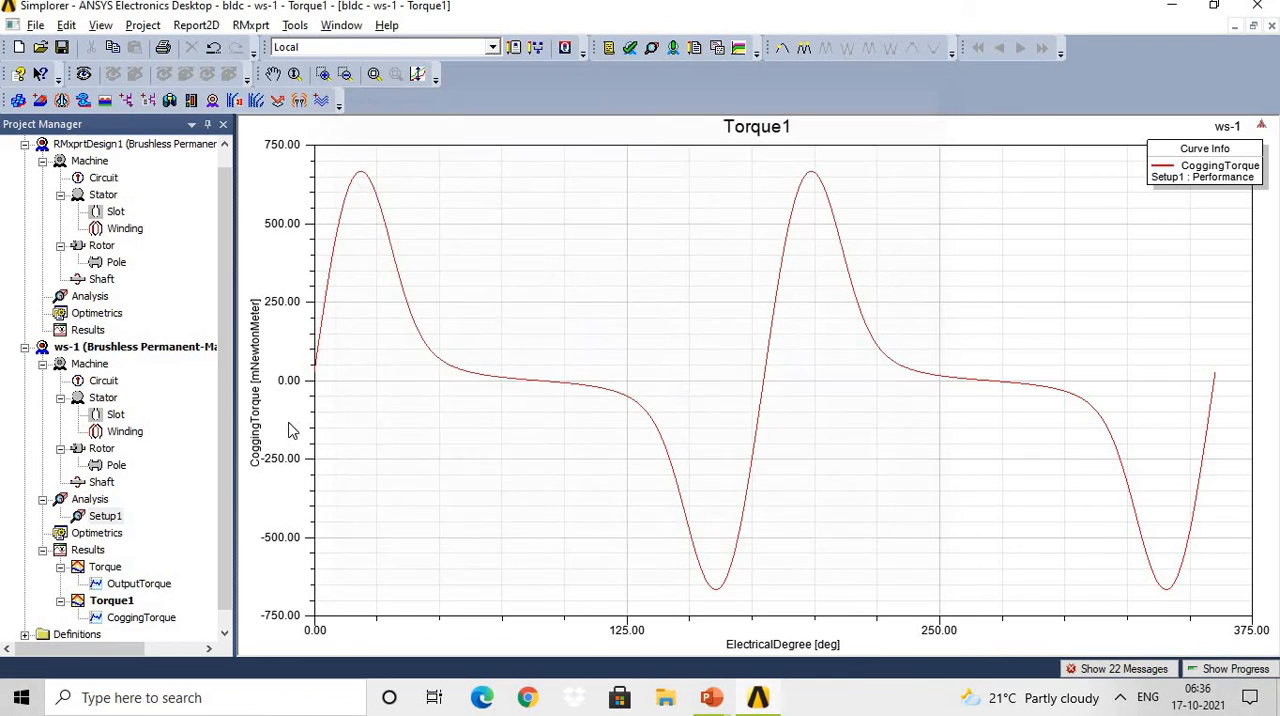
View the Input DC Current vs Speed curve of Setup1 and close the solutions window.
right_click(106, 517)
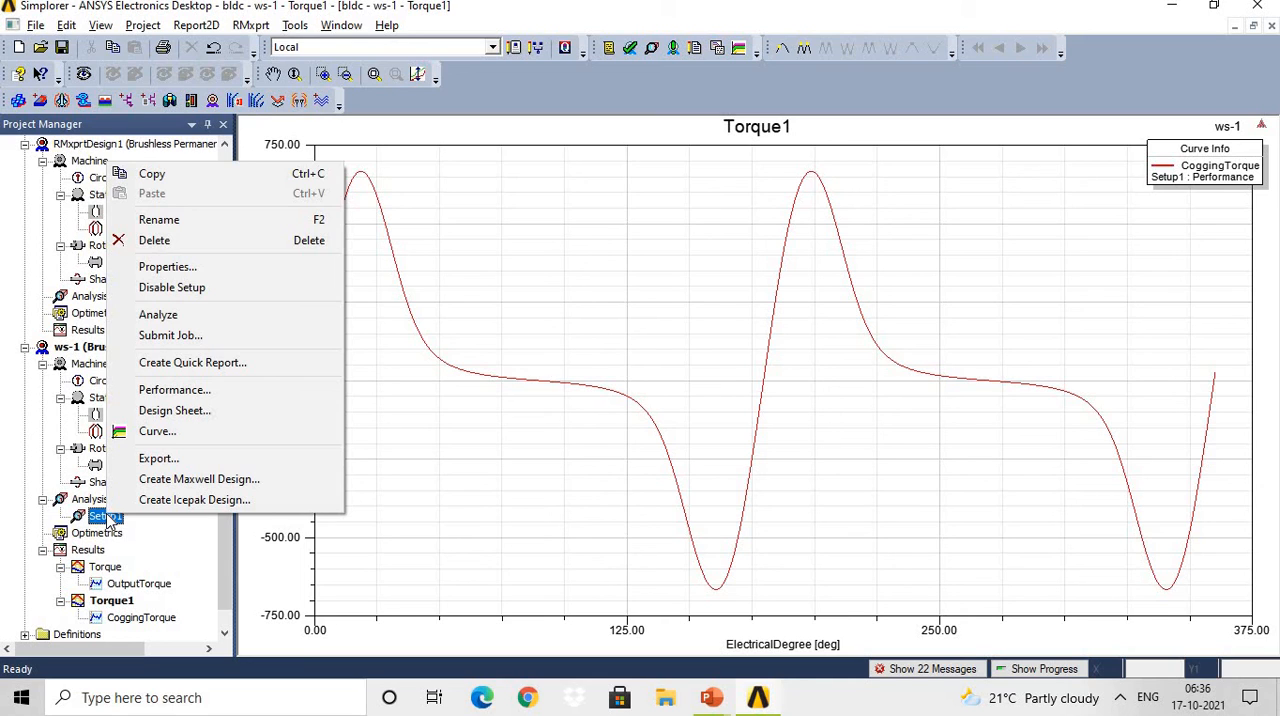
click(183, 441)
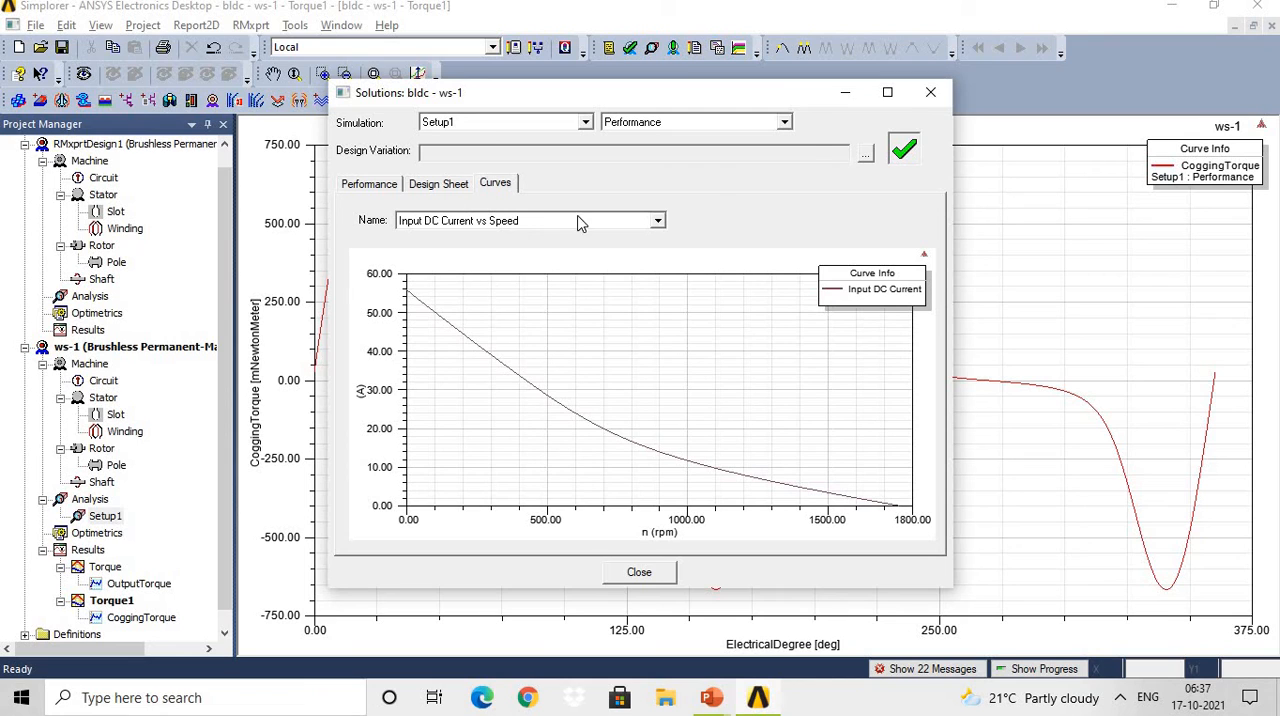
click(933, 97)
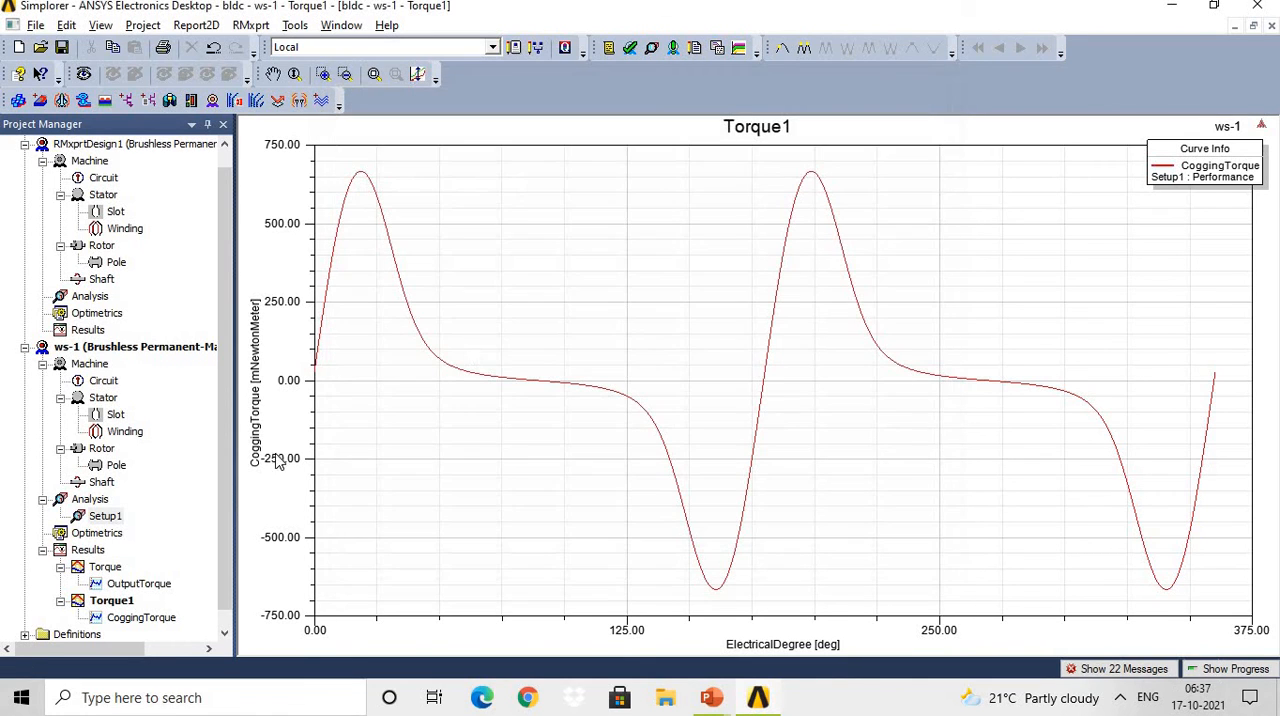
right_click(90, 552)
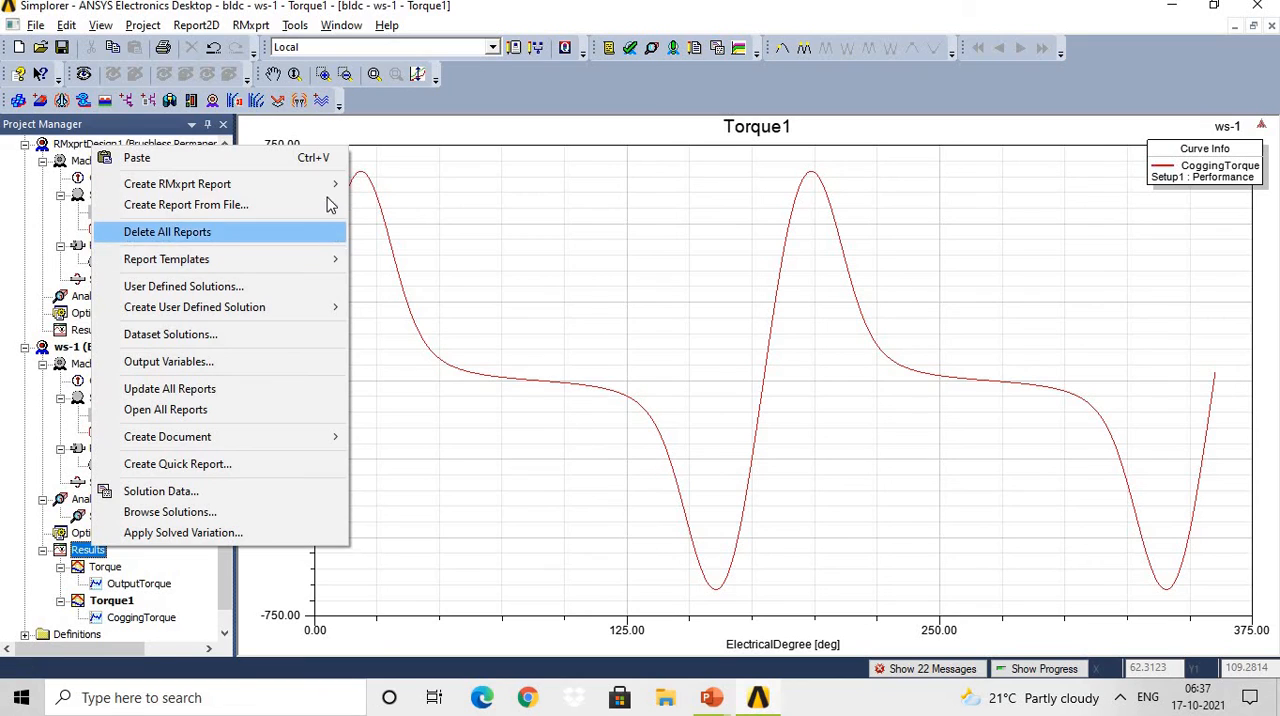
mouse_move(336, 190)
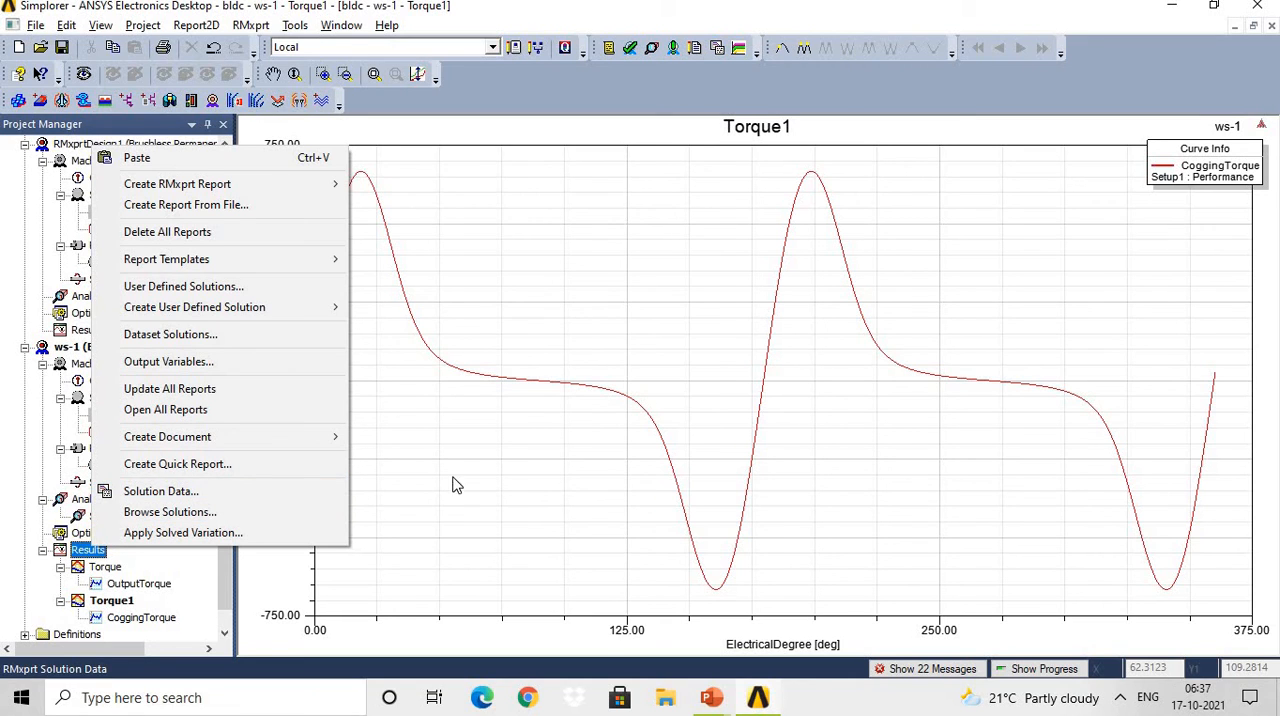
click(503, 473)
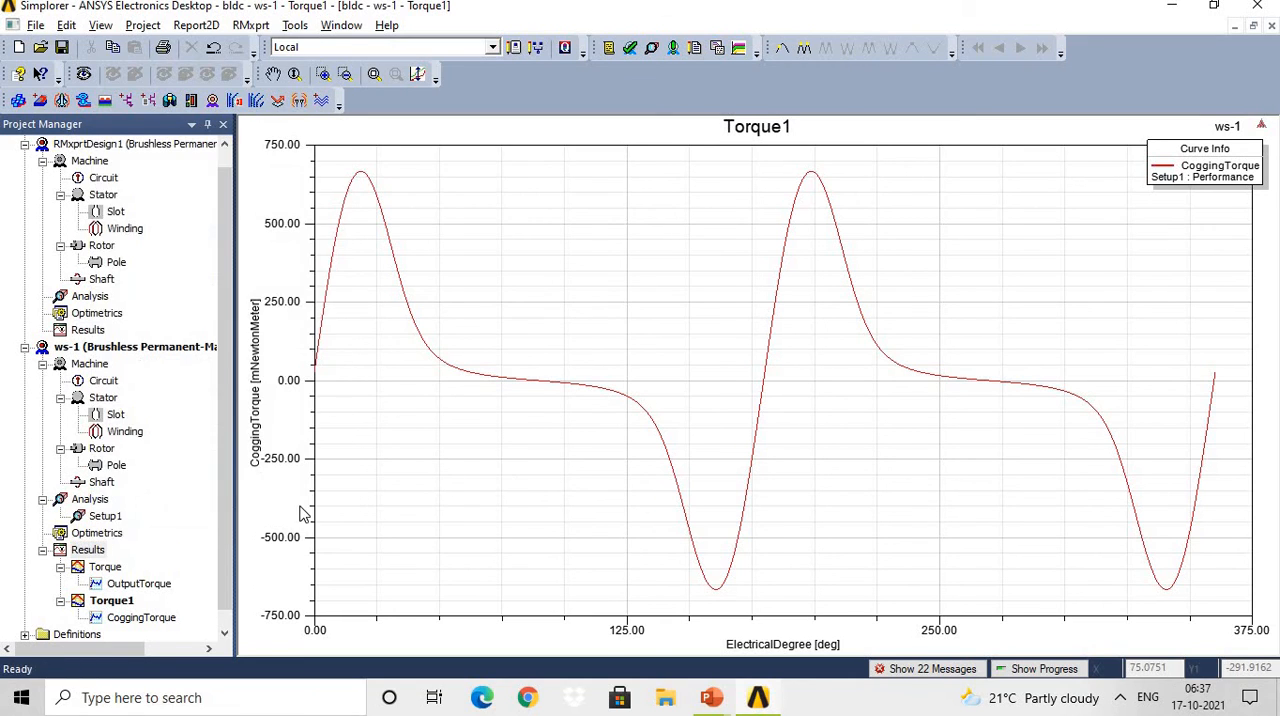
Create a Maxwell 2D Design from the Setup1 solution of the ws-1 design.
right_click(105, 516)
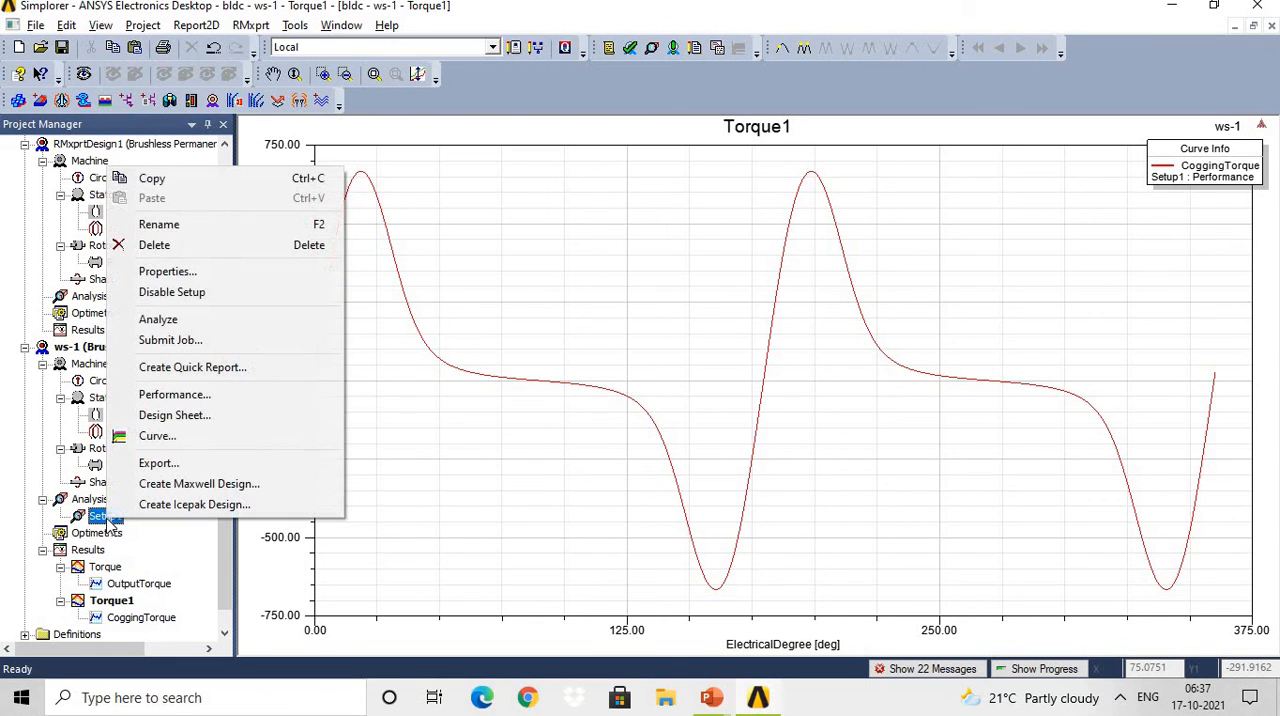
click(217, 486)
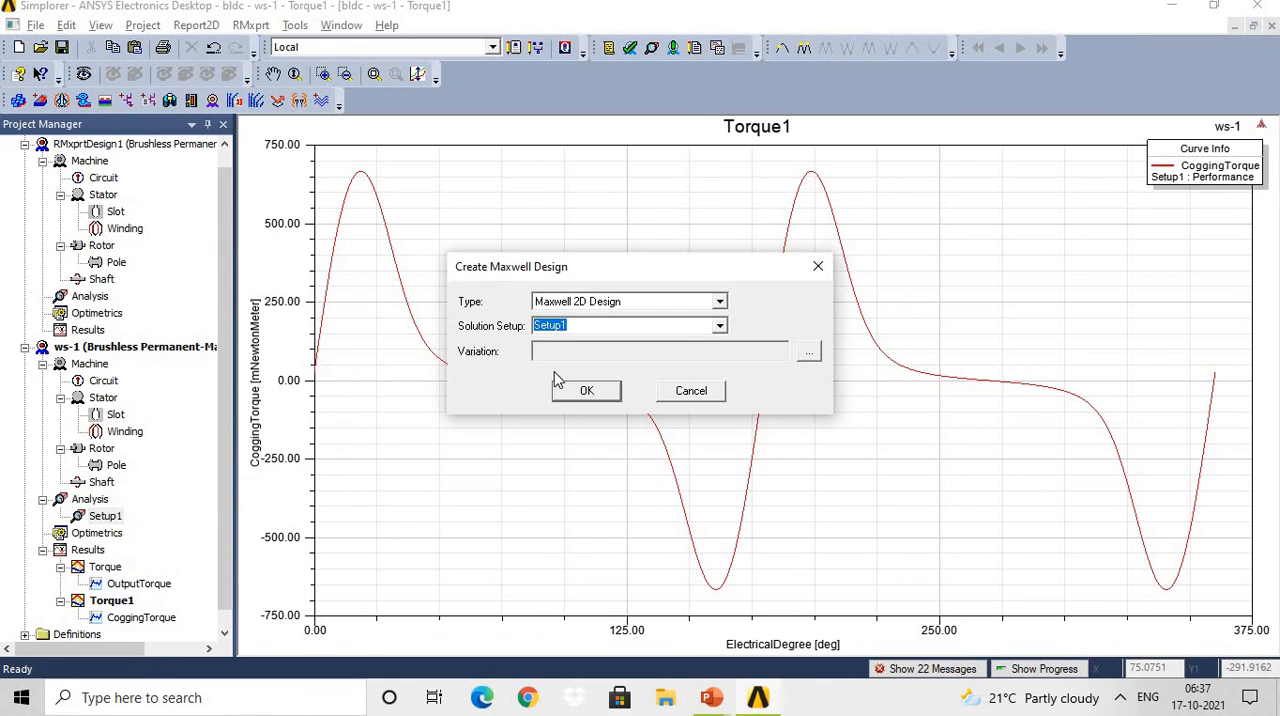
click(722, 308)
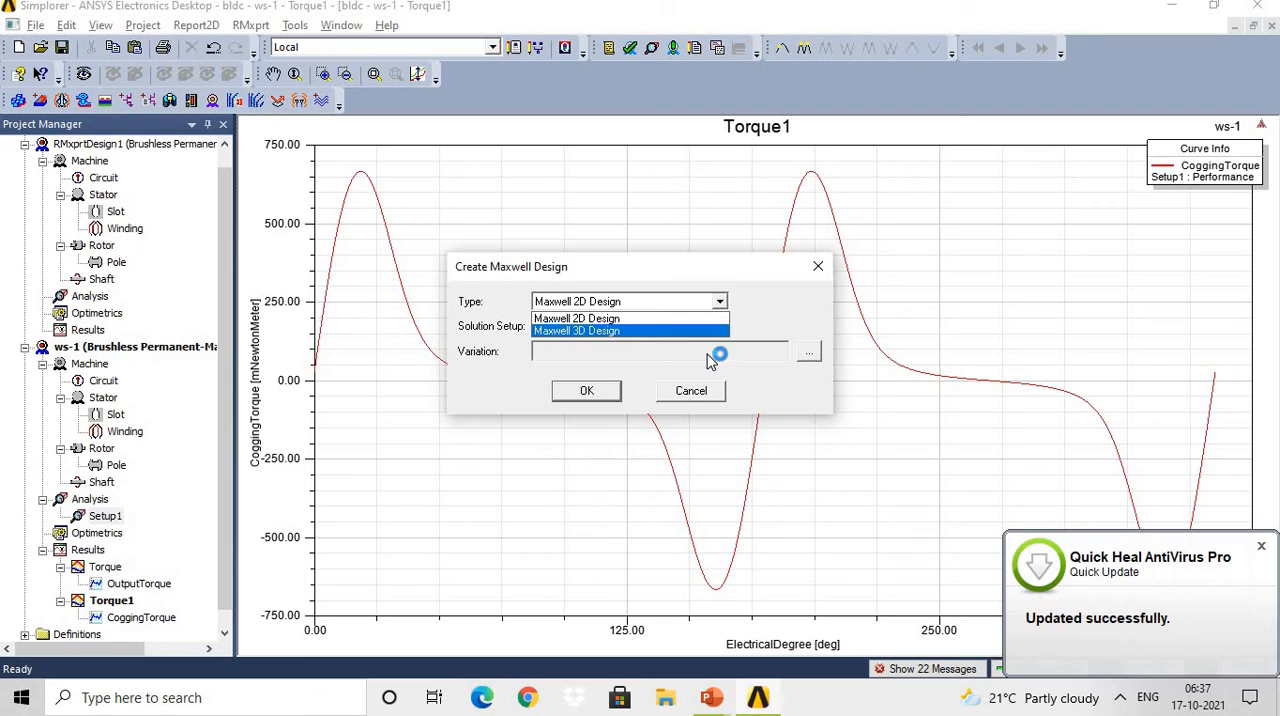
click(660, 320)
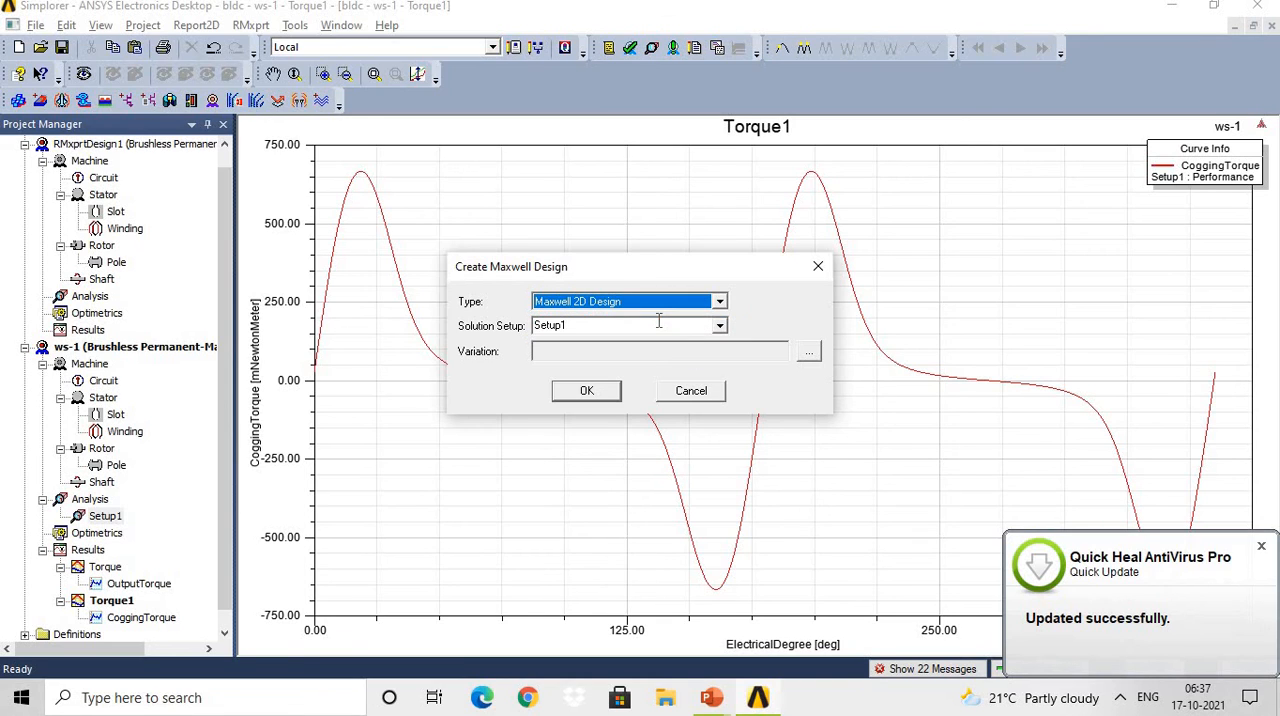
click(605, 396)
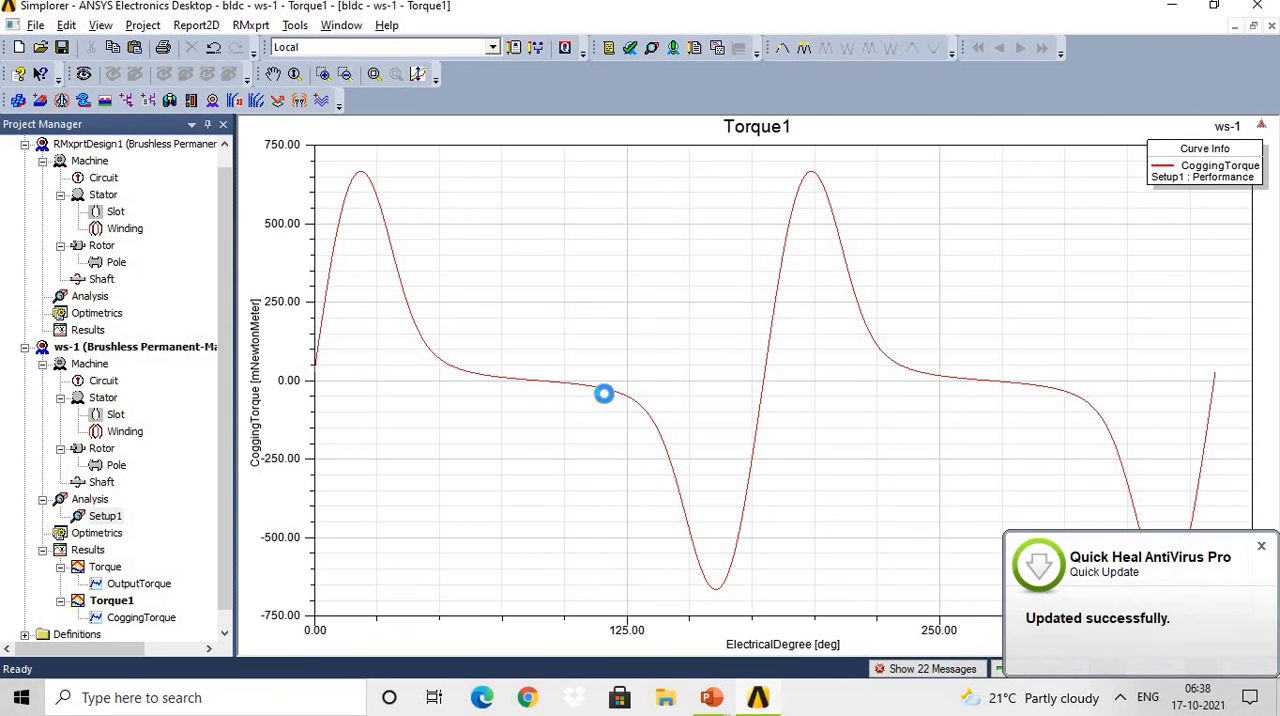
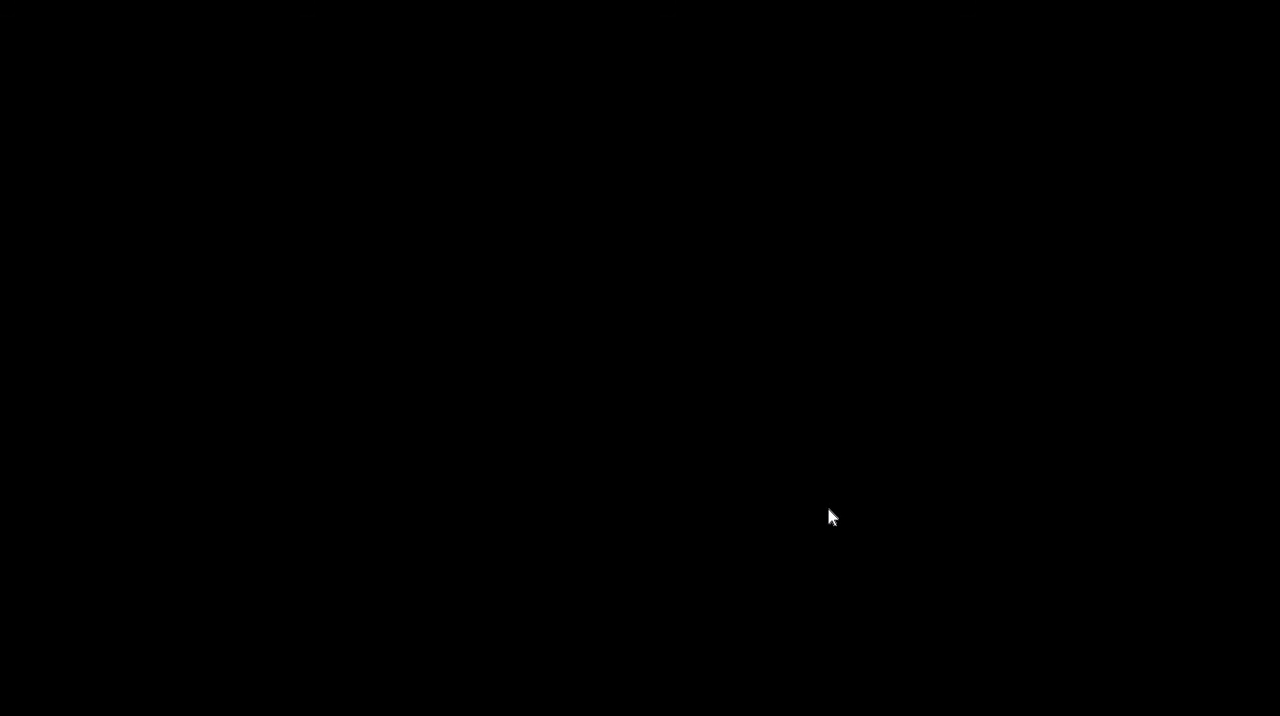
Switch to the ANSYS Electronics Desktop window containing the bldc project.
click(762, 704)
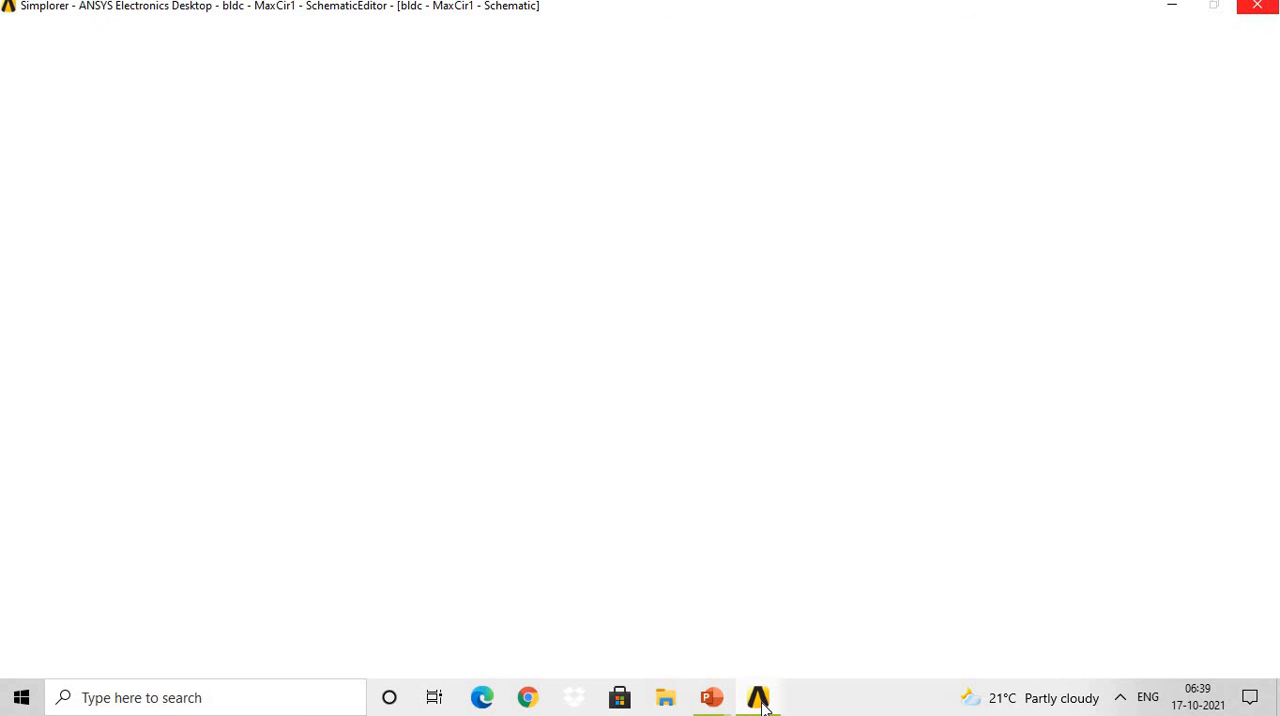
mouse_move(762, 704)
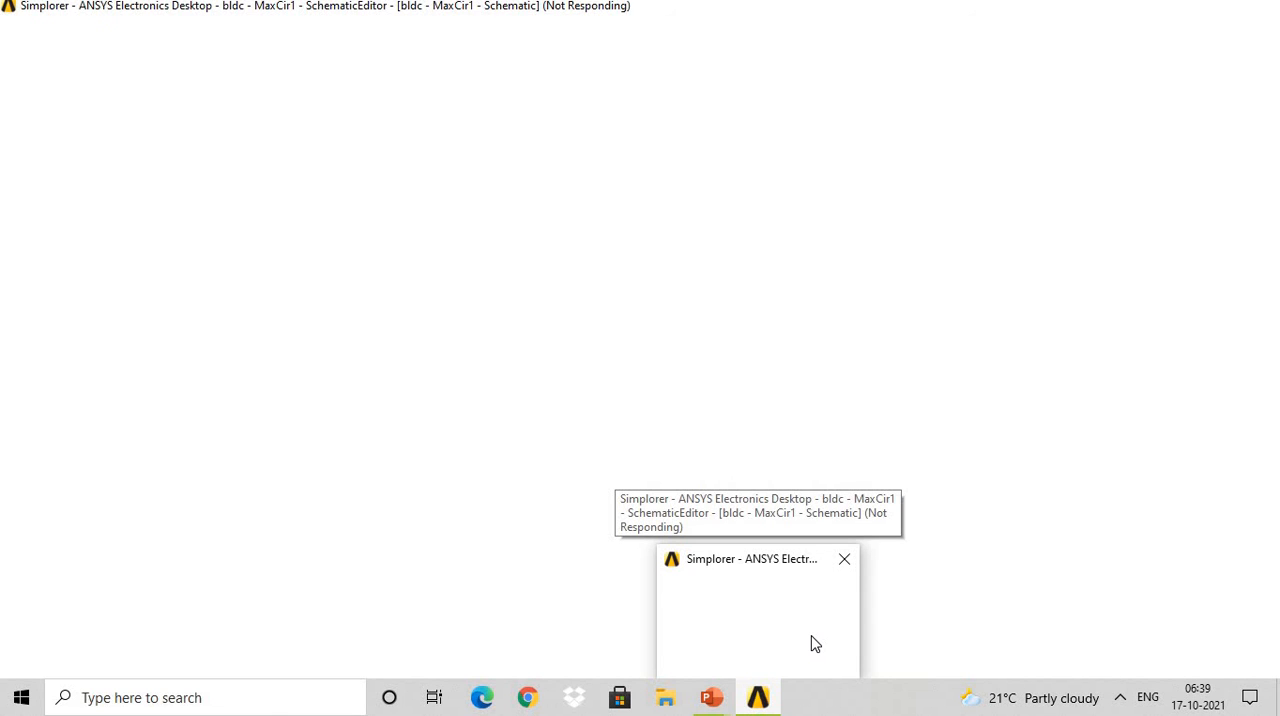
click(838, 624)
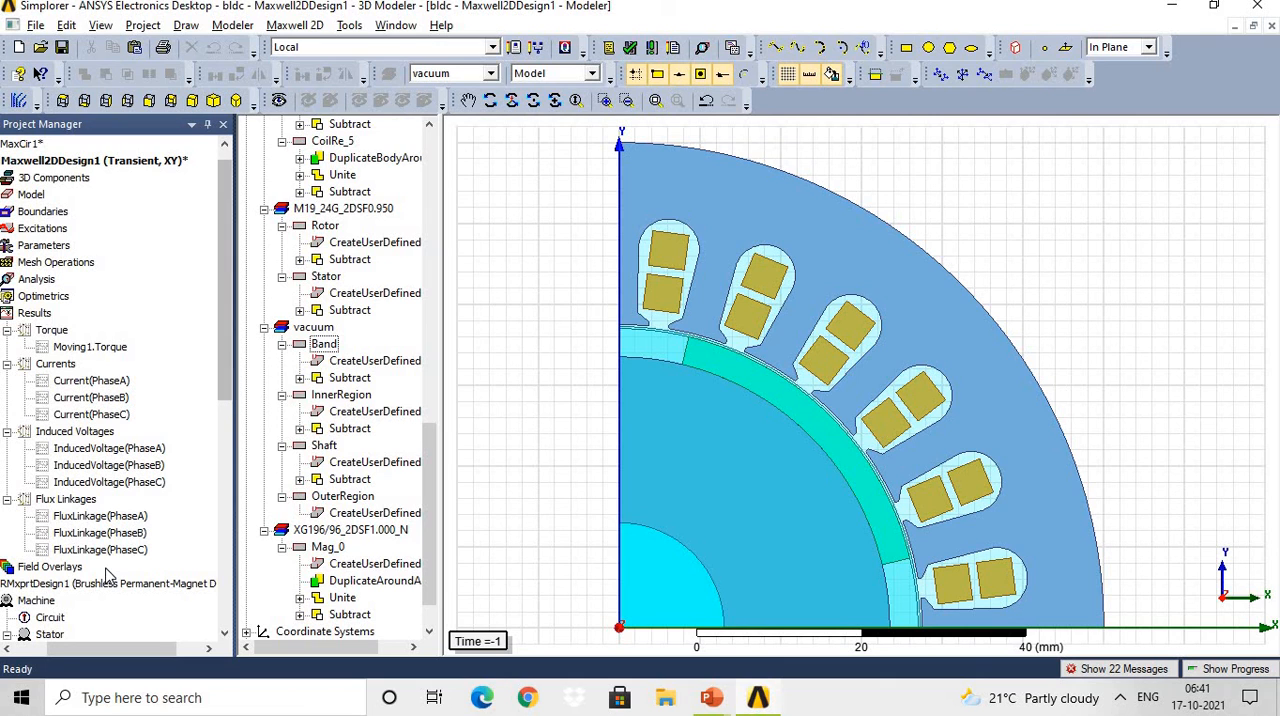
View the Circuit properties of the RMxprtDesign1 machine and close the properties window.
click(57, 622)
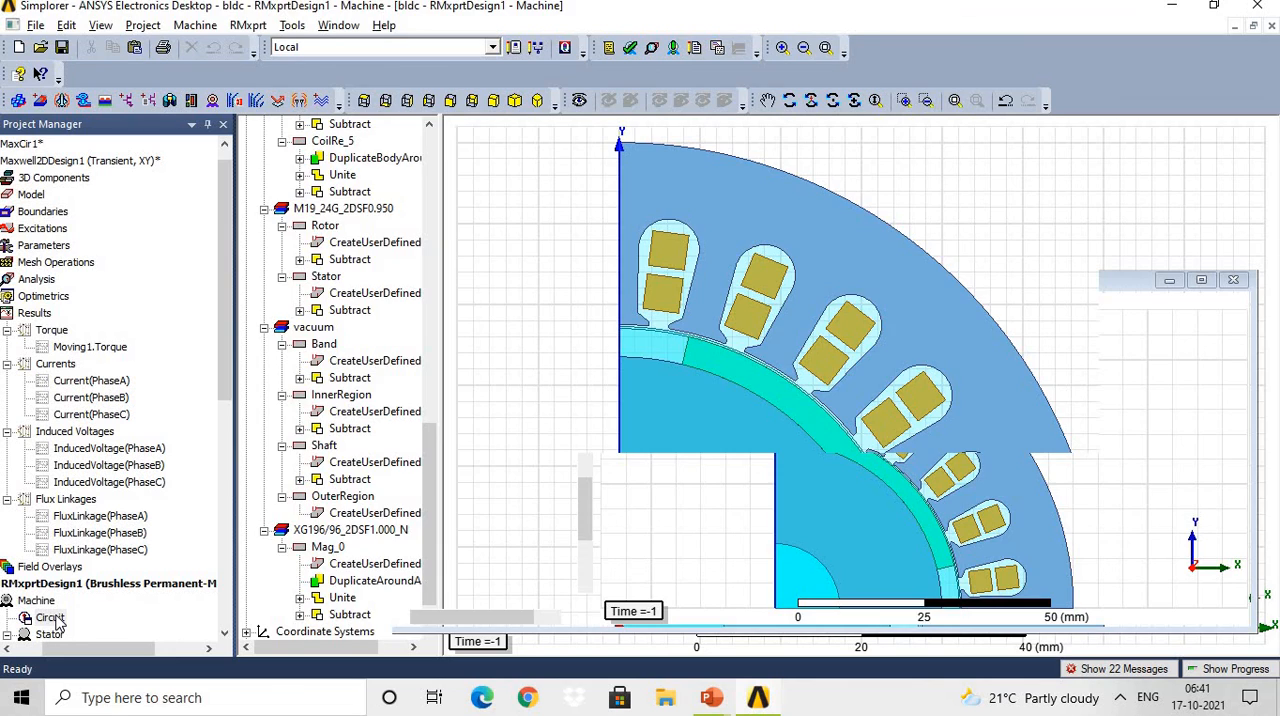
double_click(57, 620)
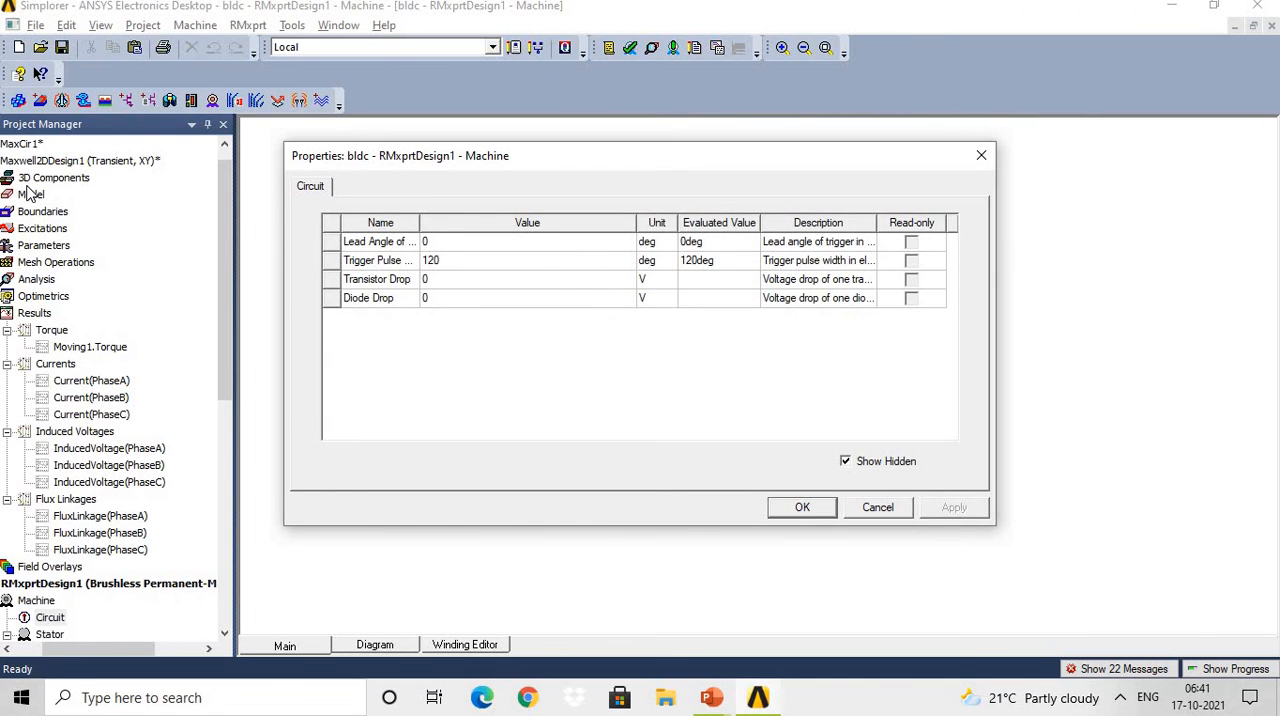
click(64, 163)
click(980, 160)
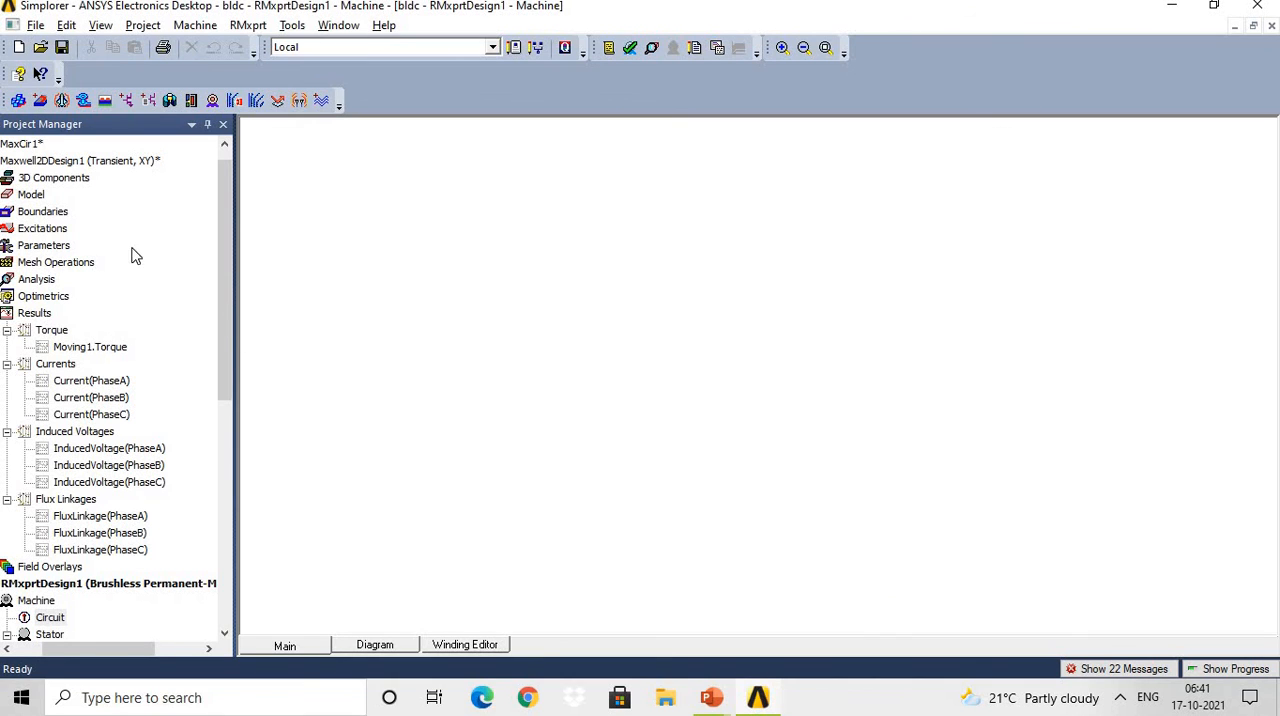
View the Maxwell2DDesign1 motor geometry and open the MaxCir1 drive circuit schematic.
click(40, 229)
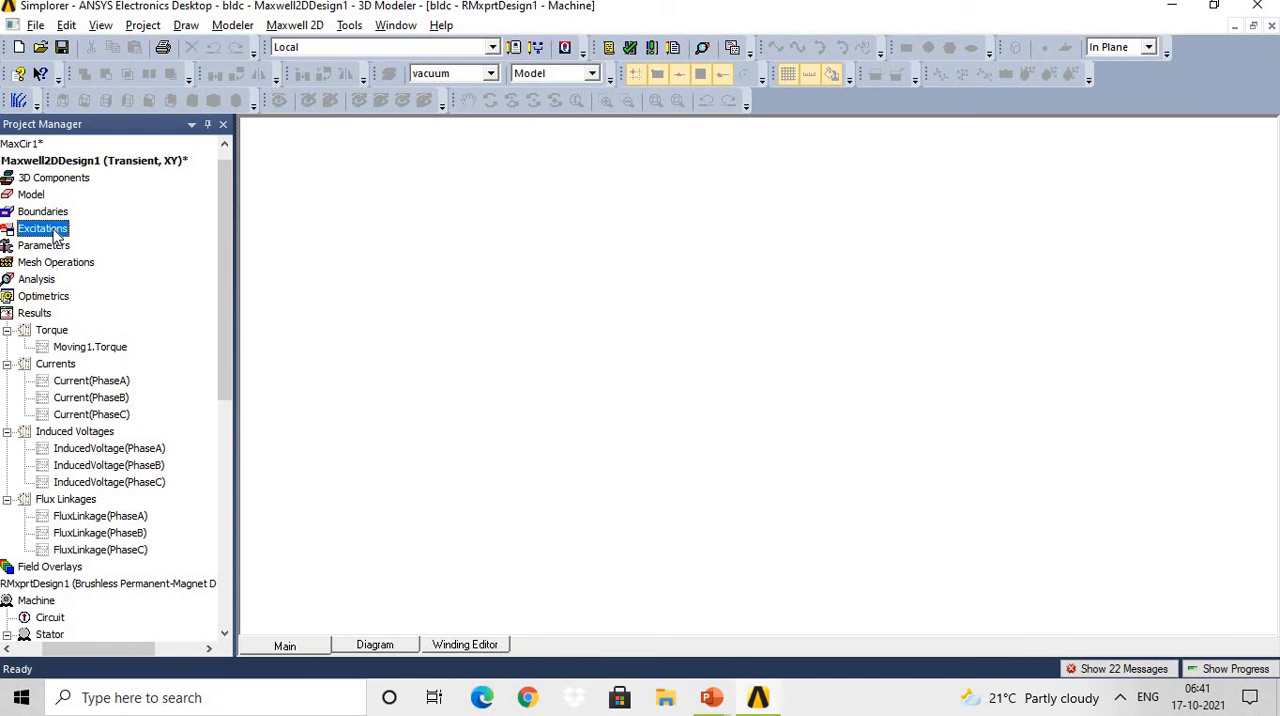
double_click(47, 163)
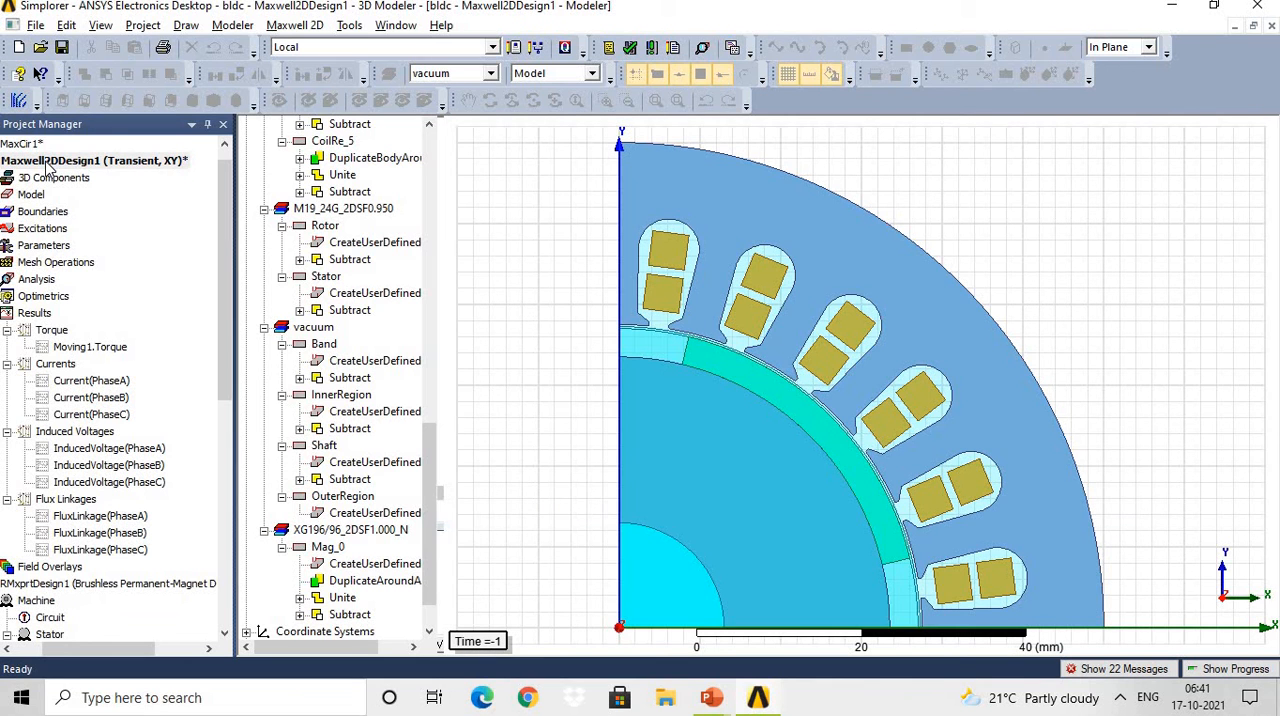
click(47, 163)
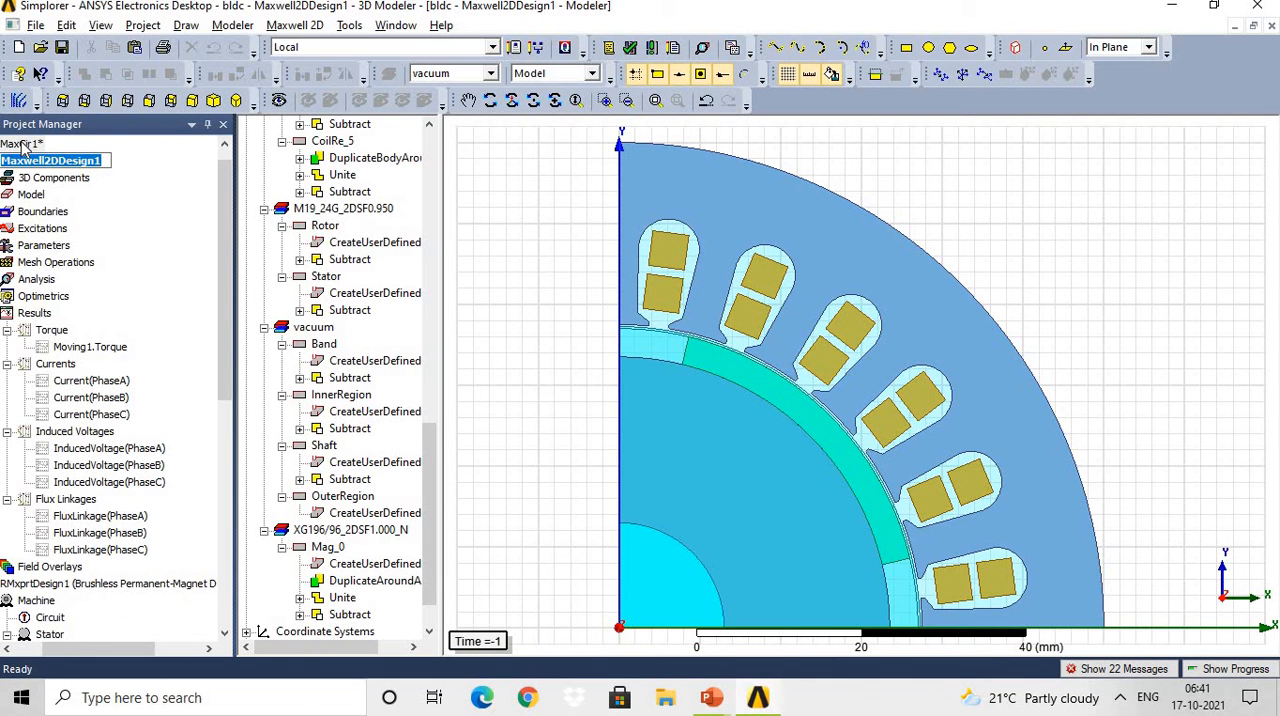
double_click(22, 145)
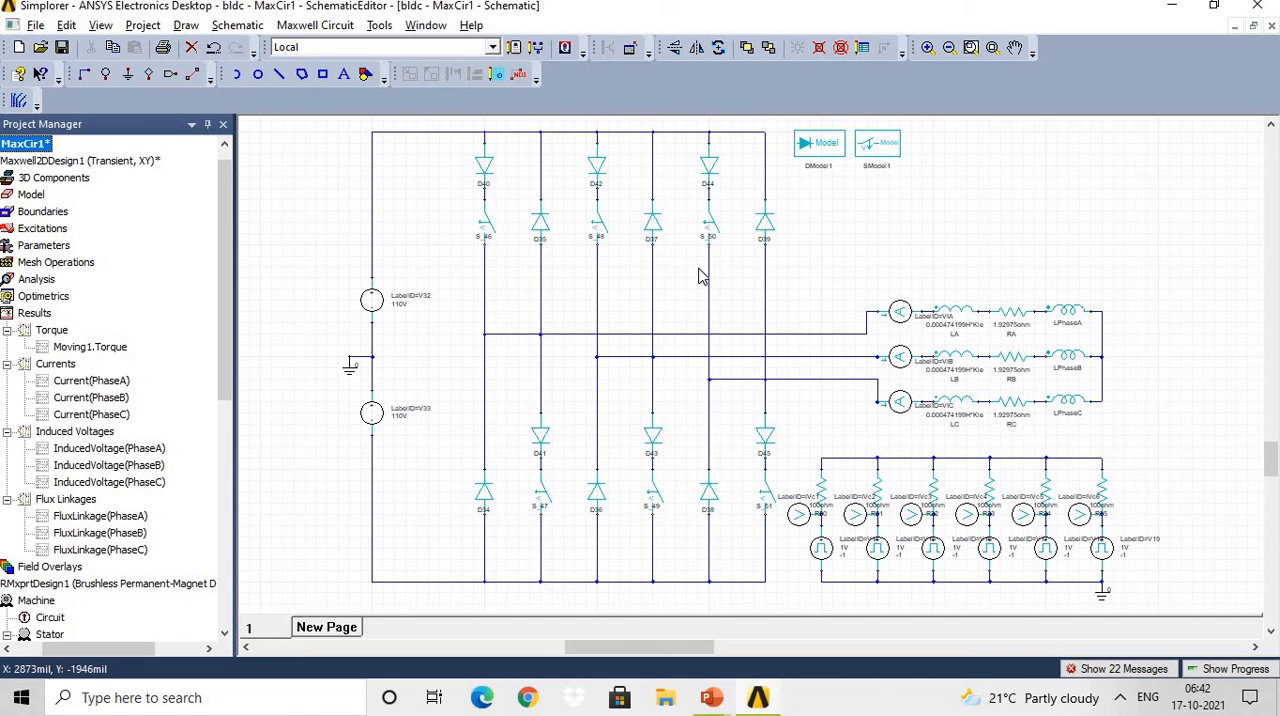
key(alt+Tab)
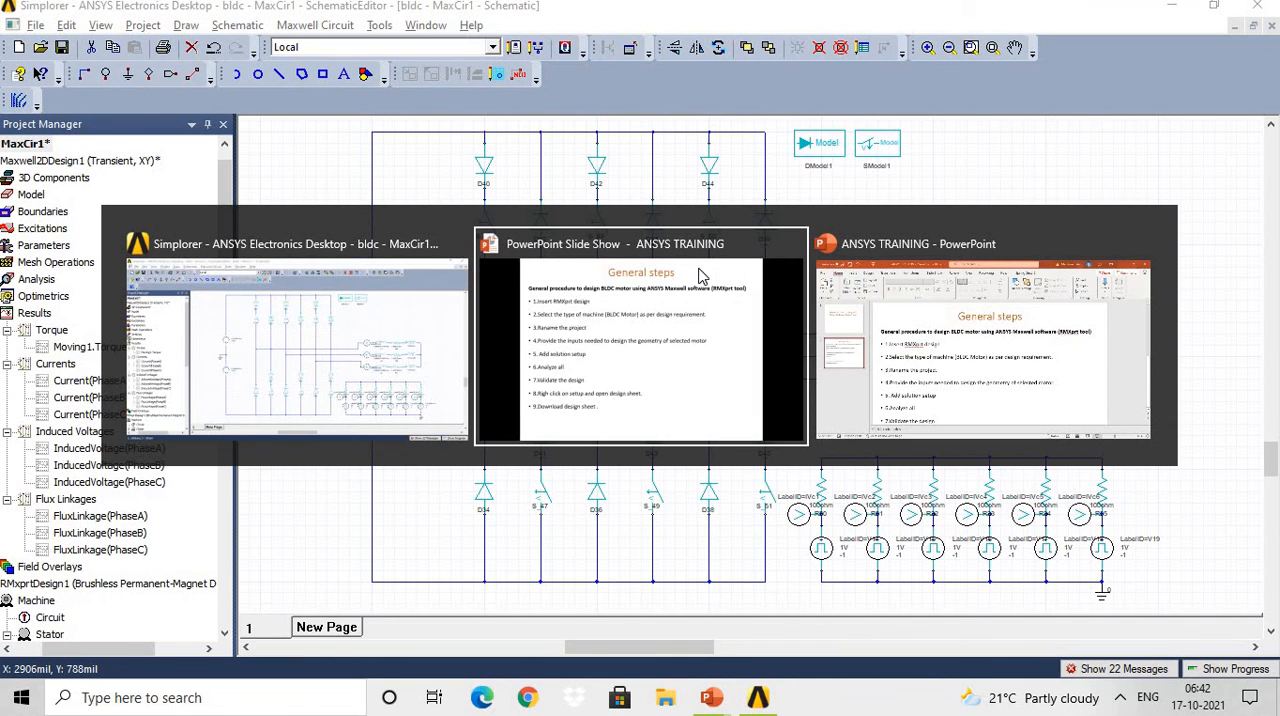
key(Escape)
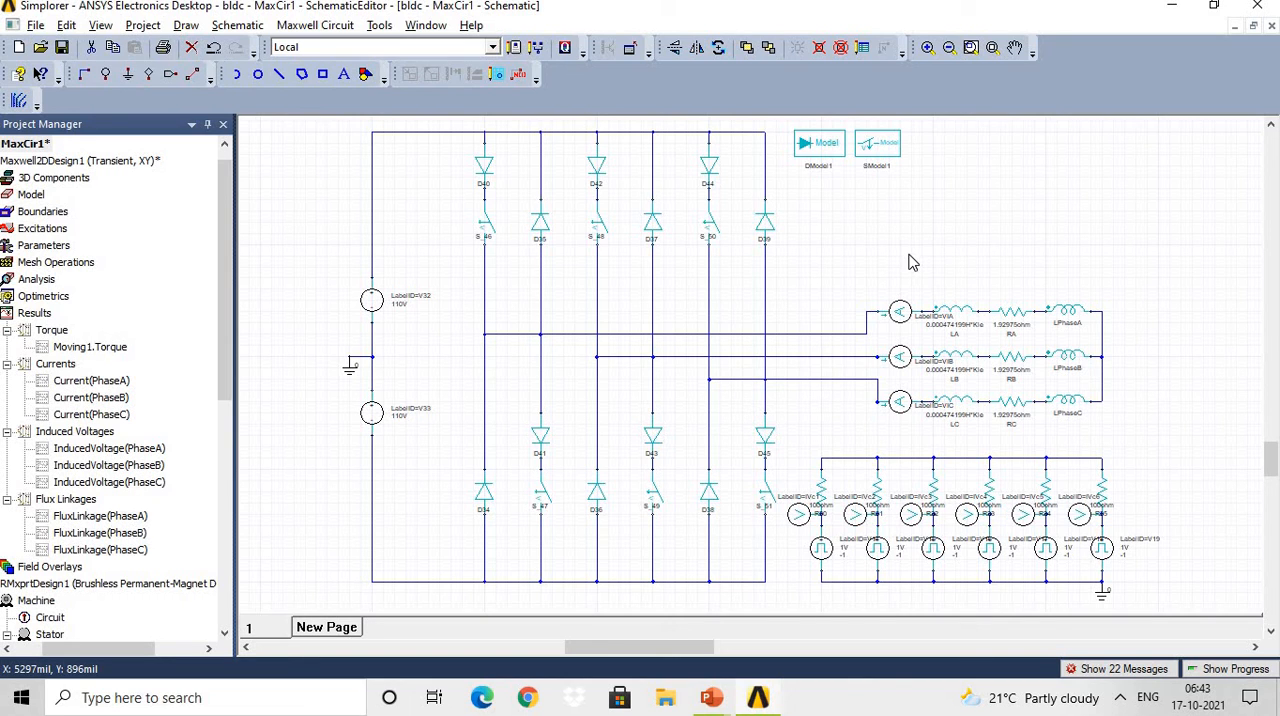
key(alt+Tab)
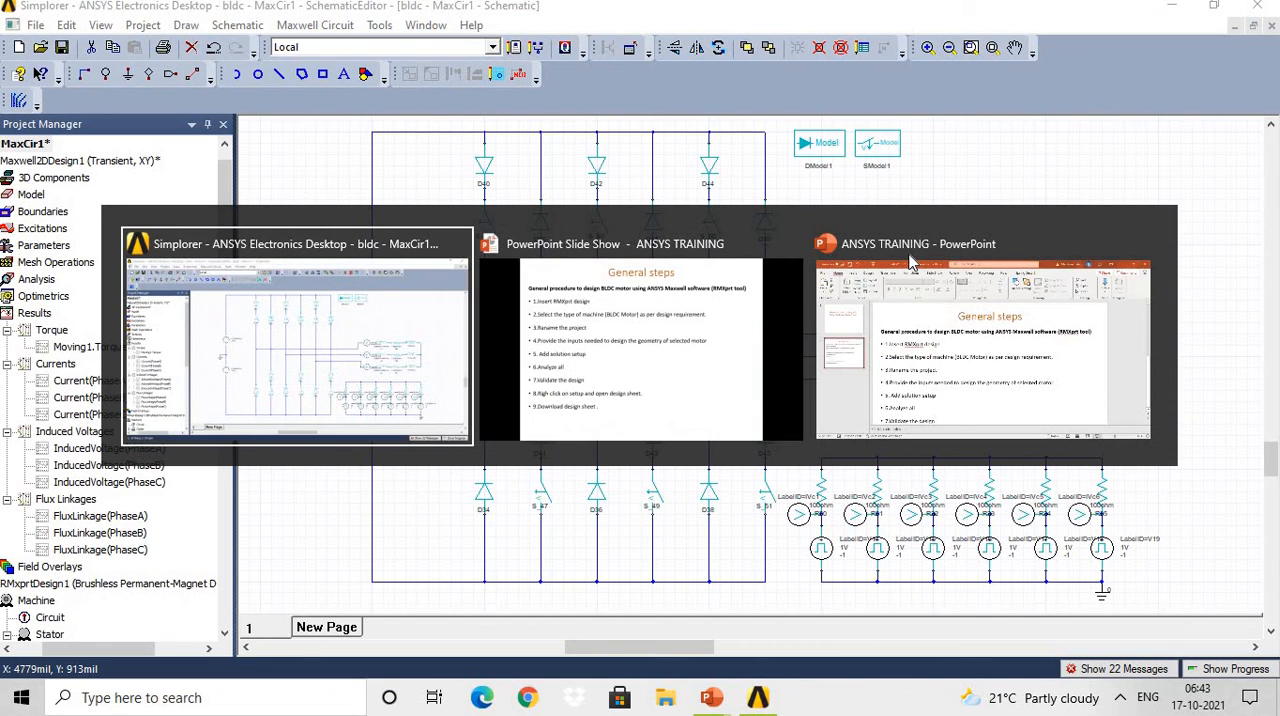
click(460, 438)
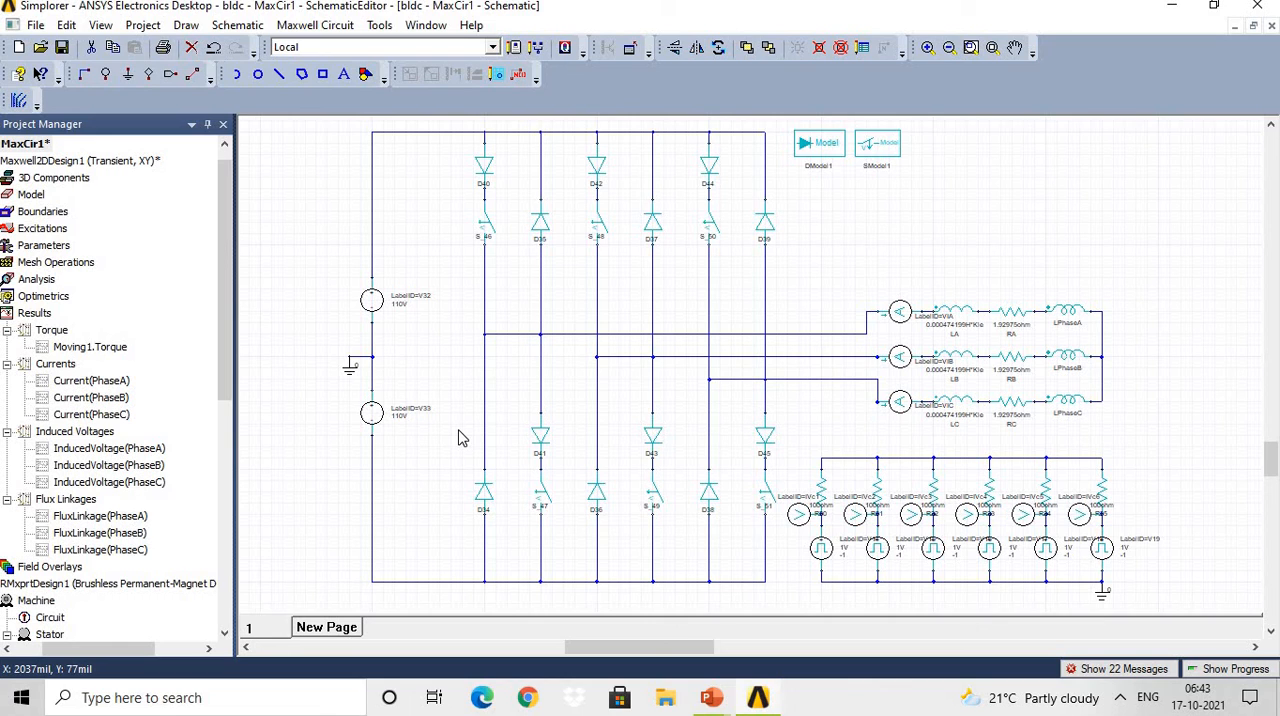